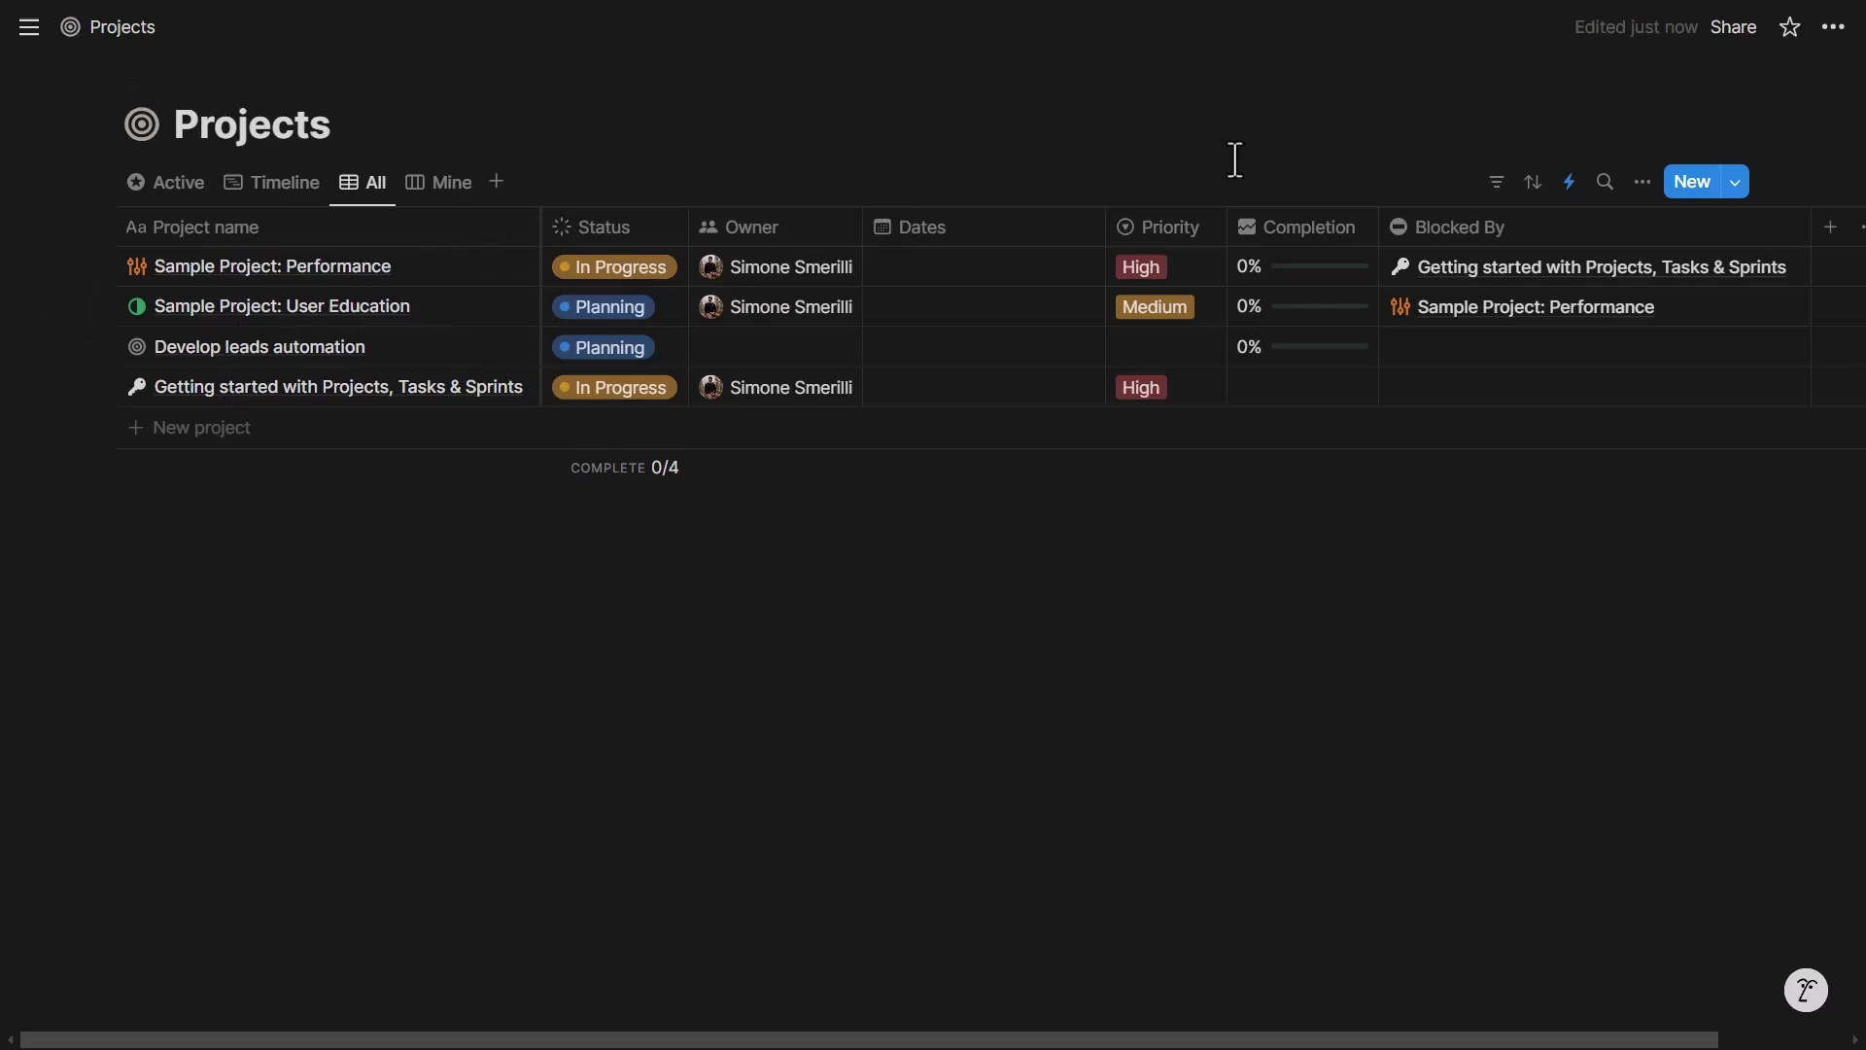
Start a new Projects automation triggered when Status is set to Done.
left_click(1569, 185)
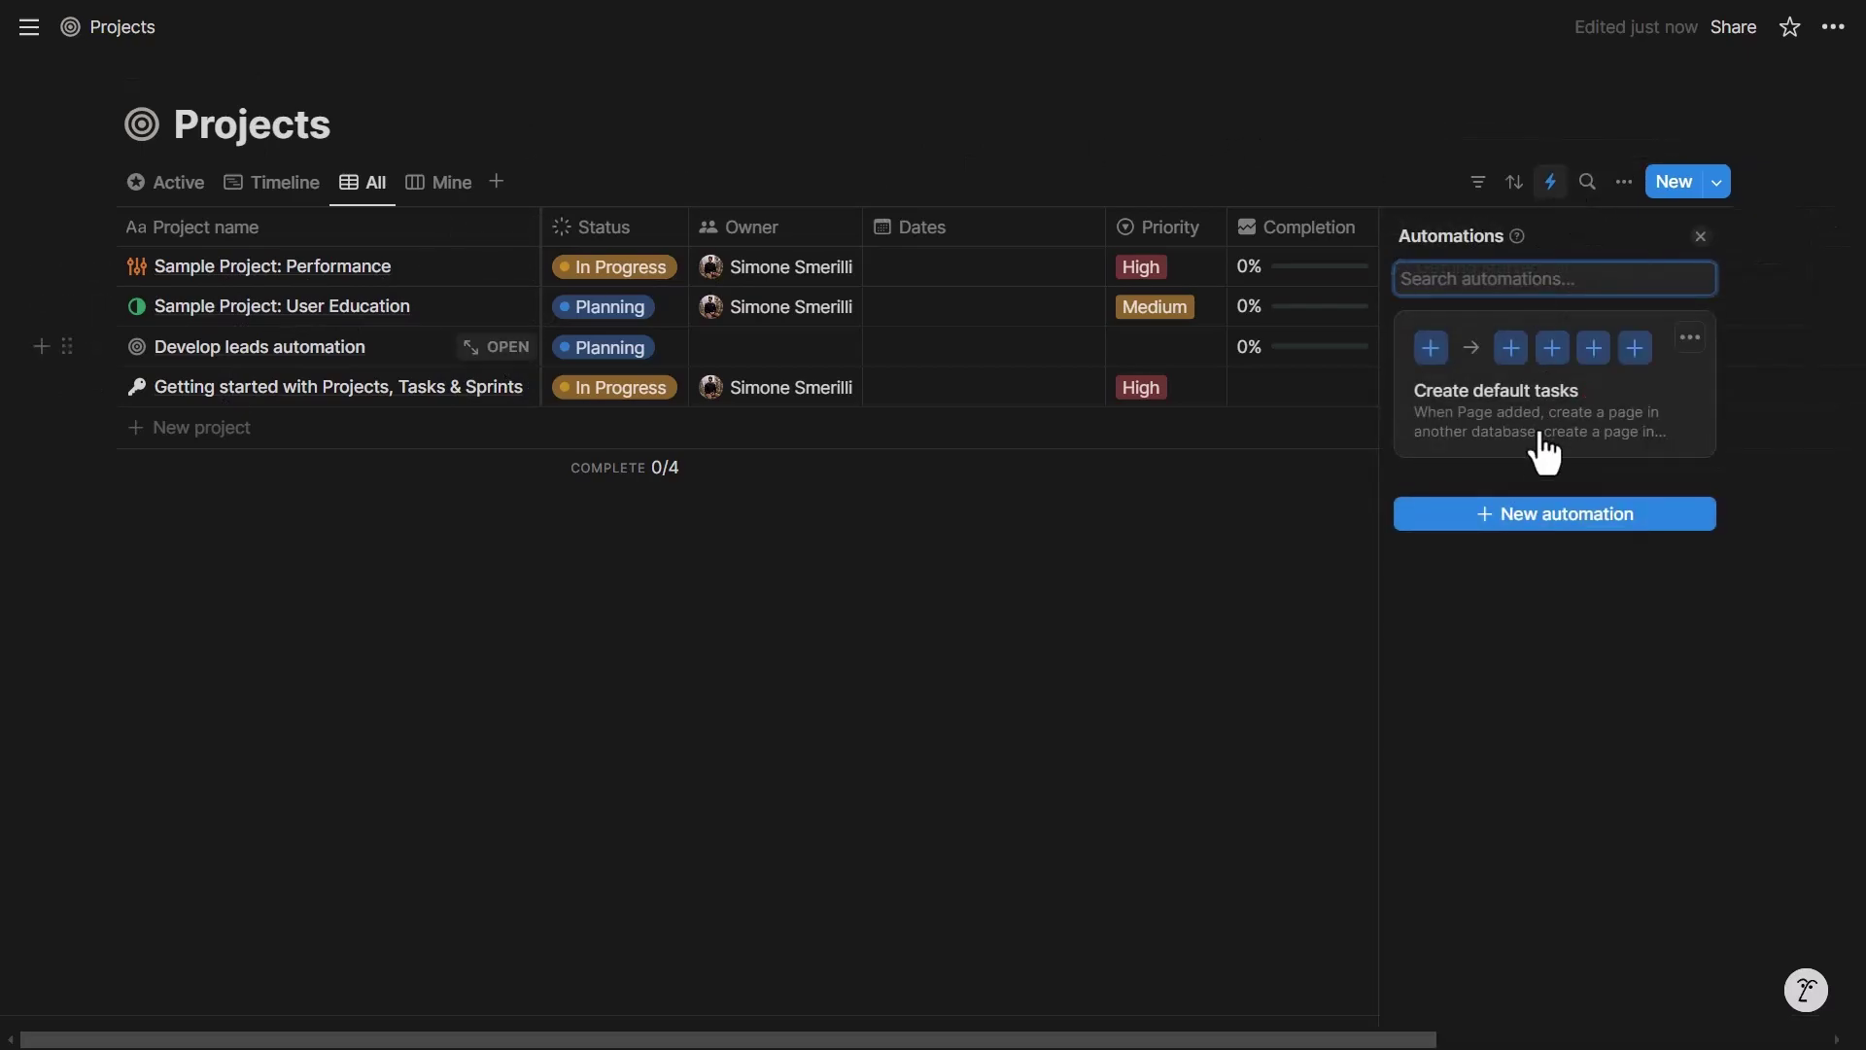
left_click(1540, 530)
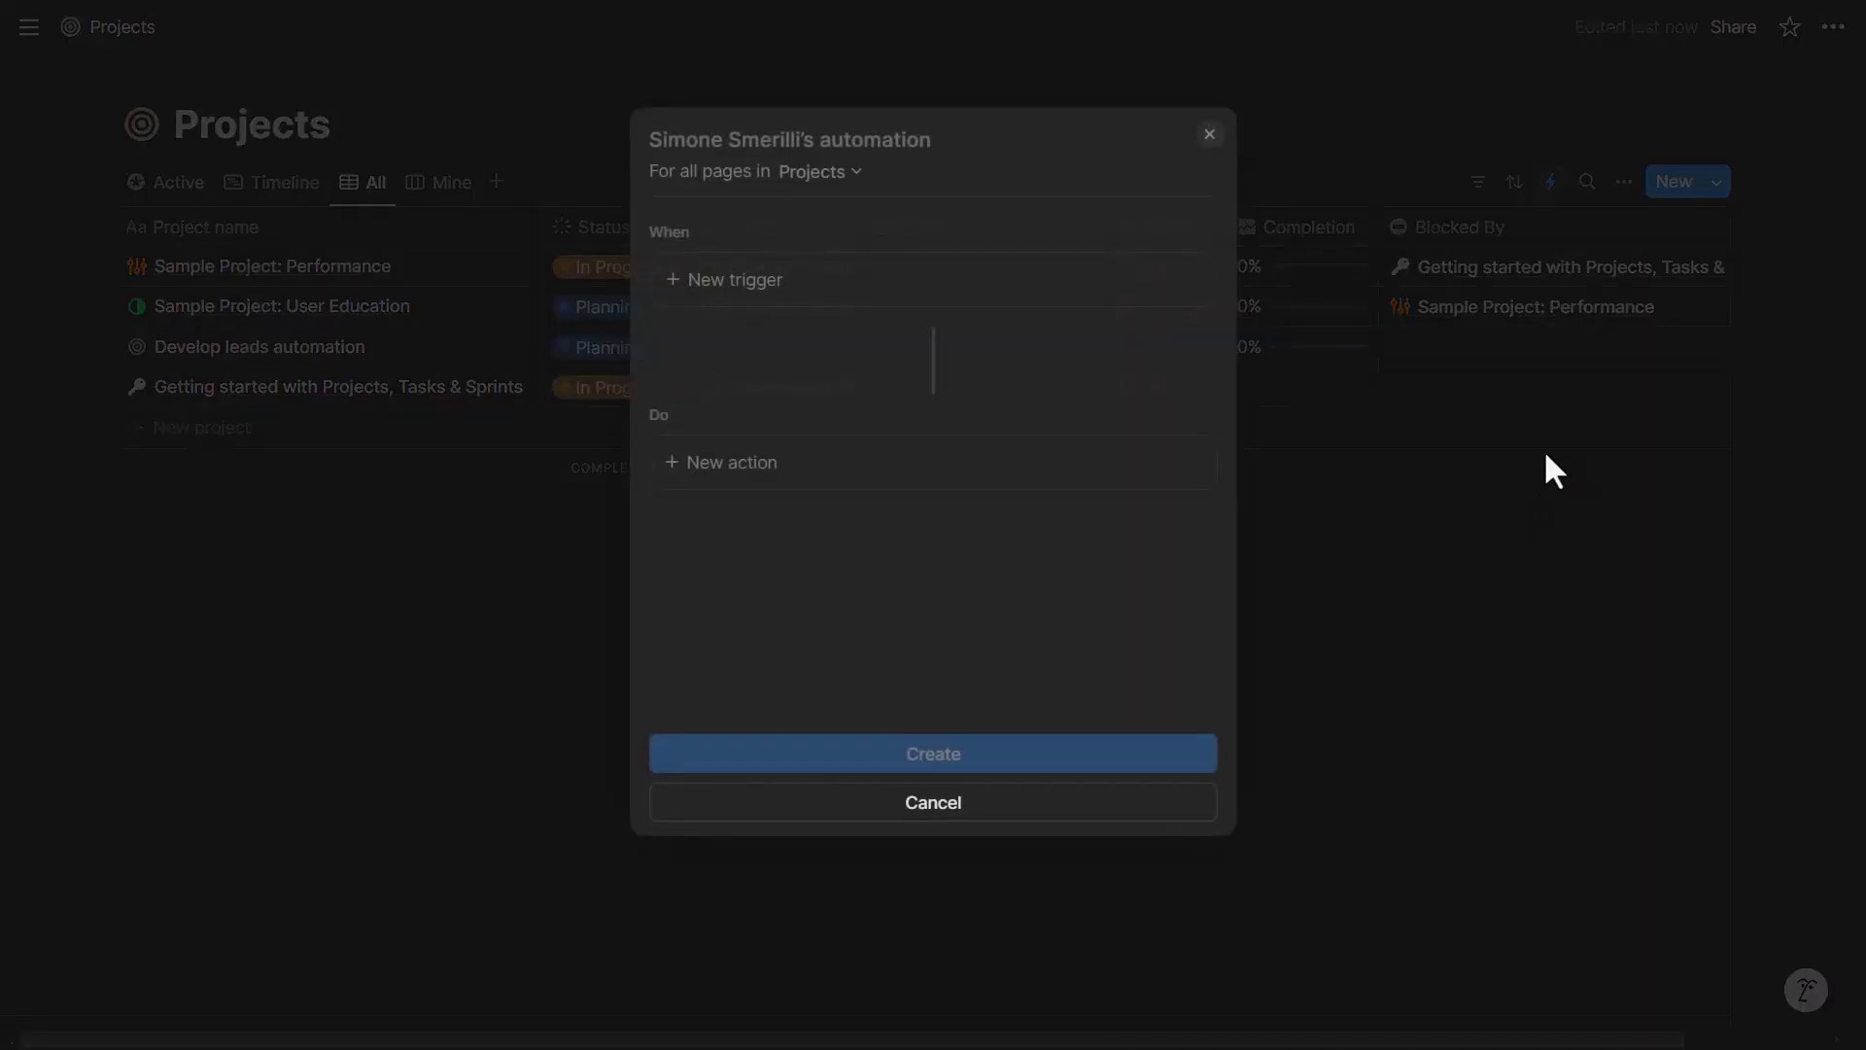
left_click(886, 476)
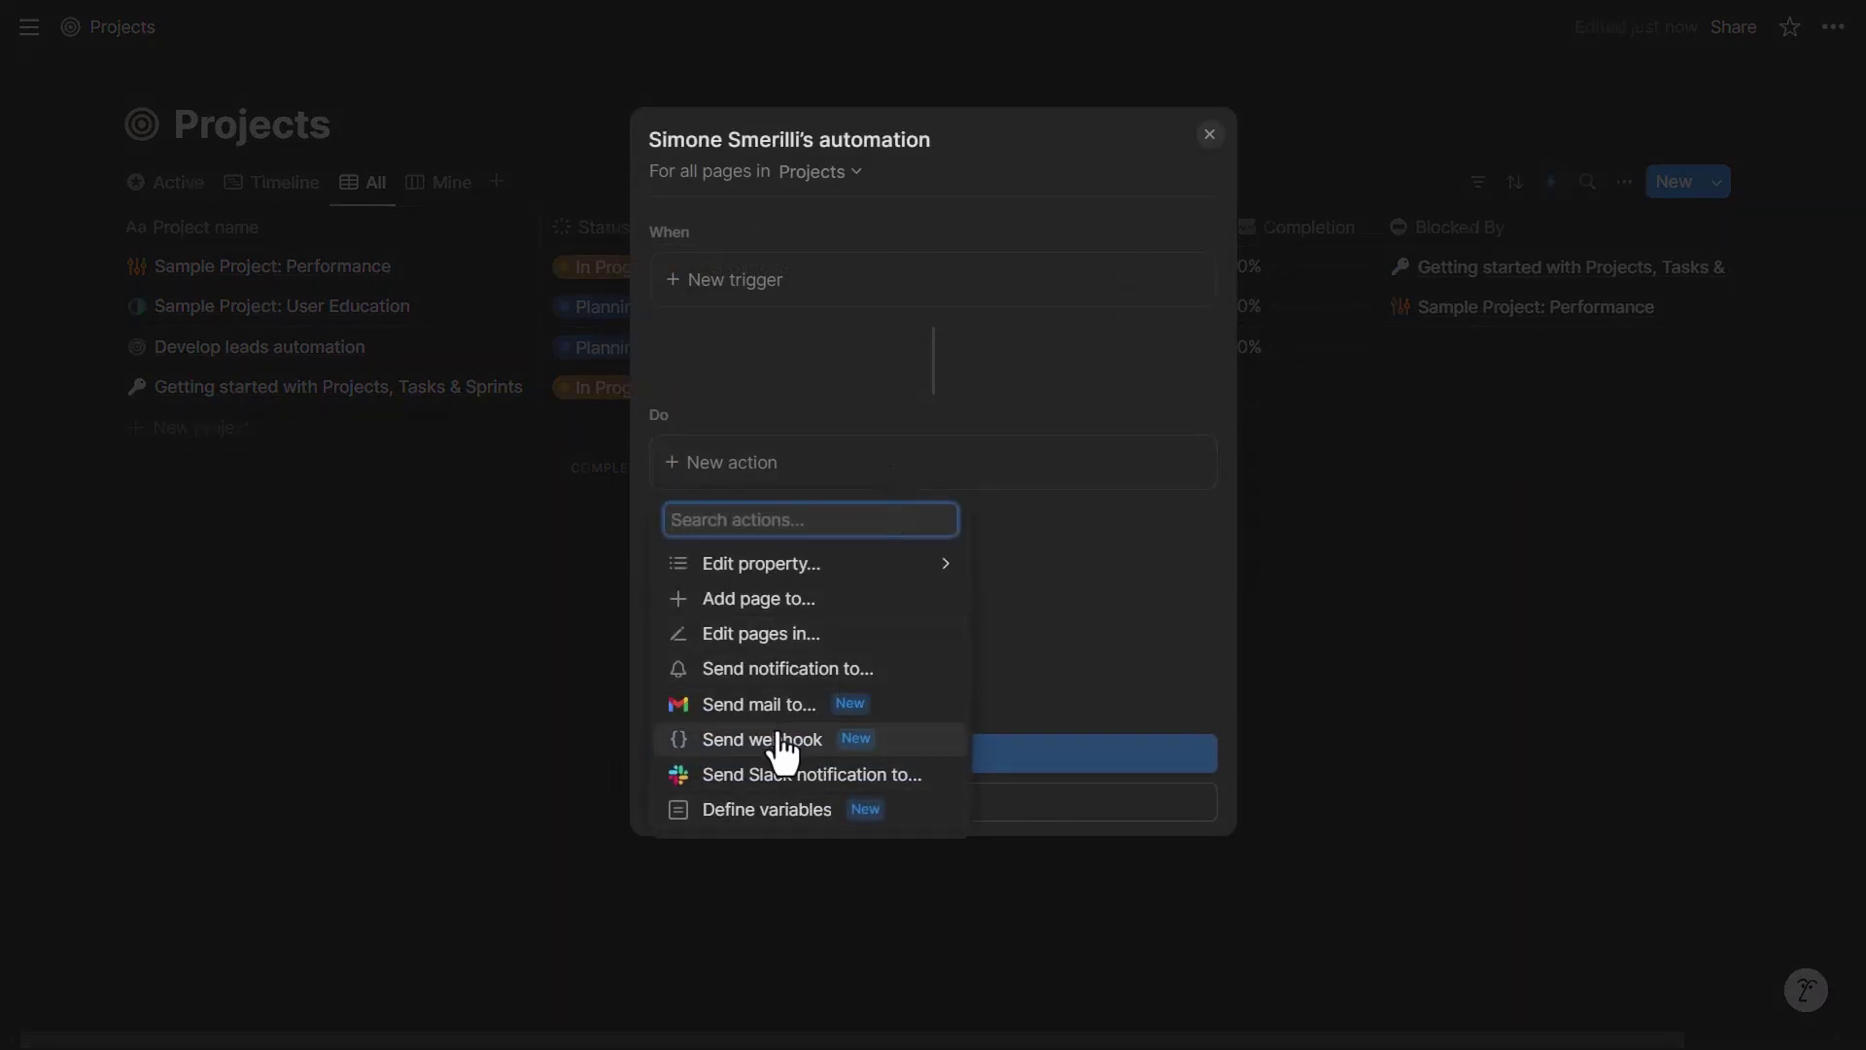
left_click(833, 408)
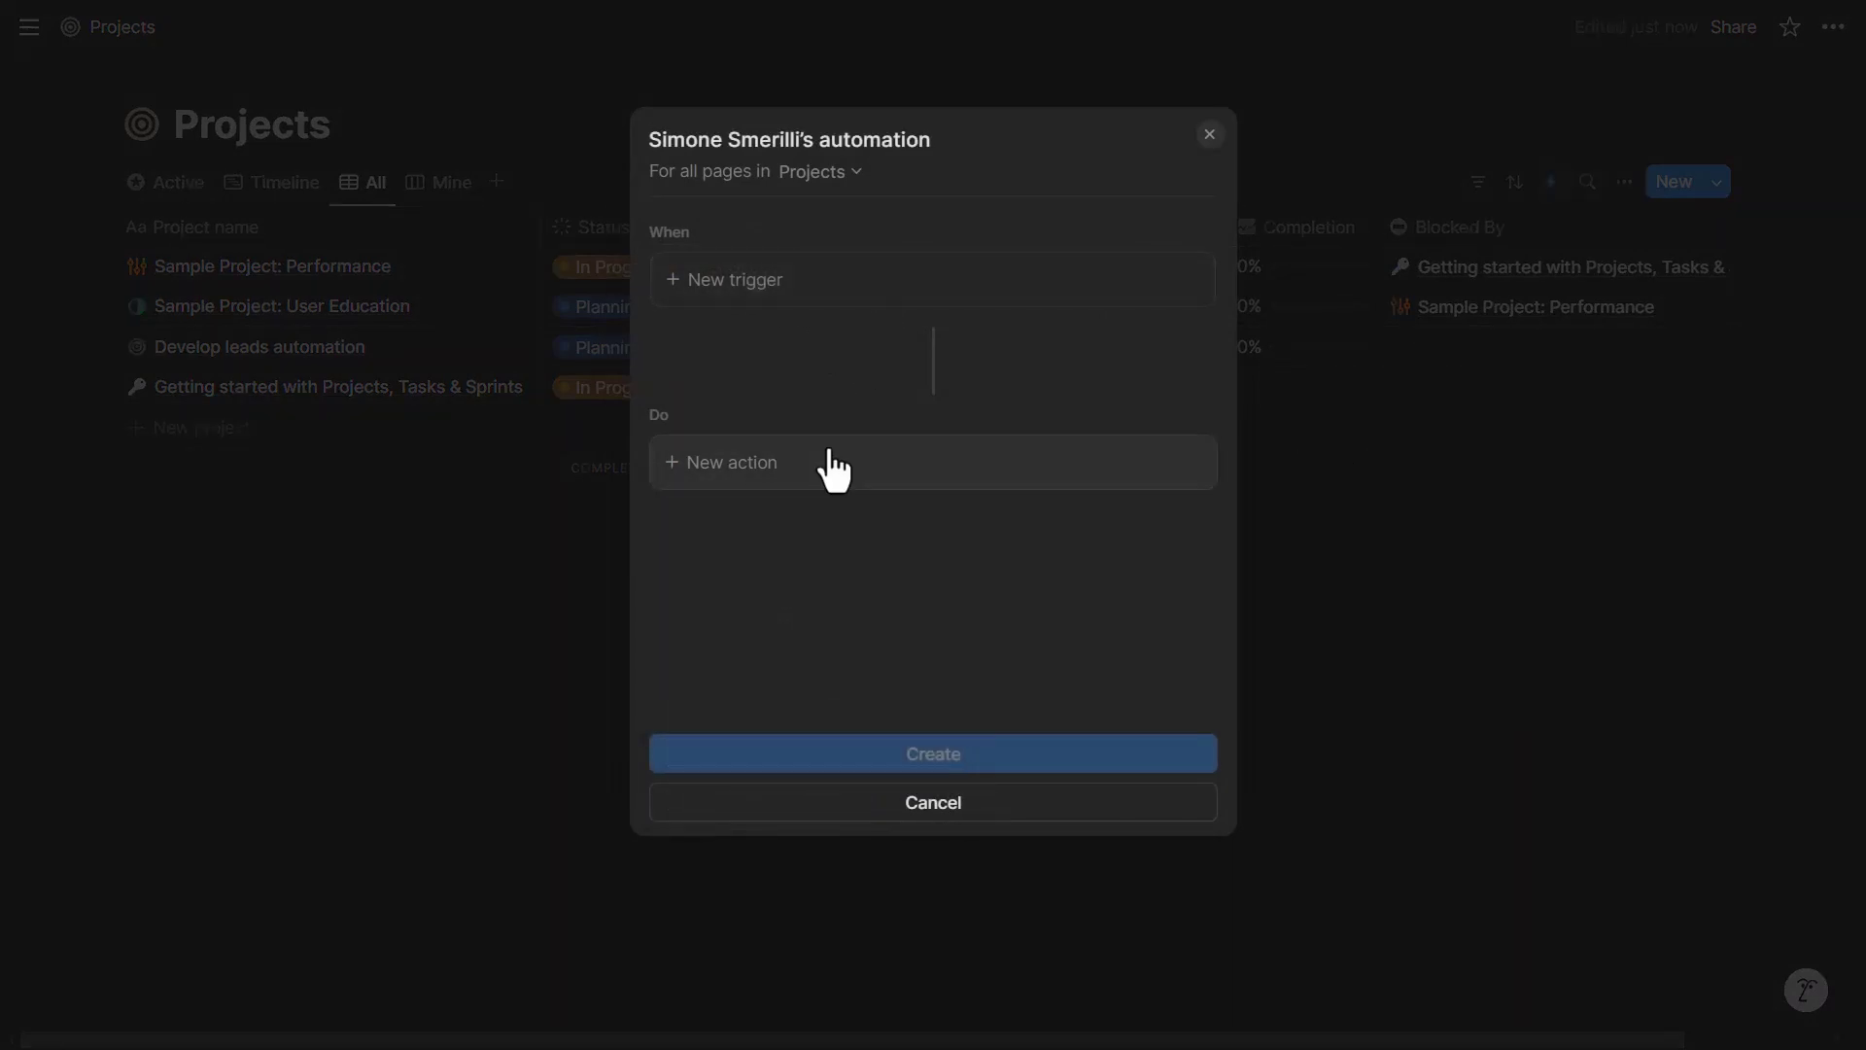
left_click(800, 286)
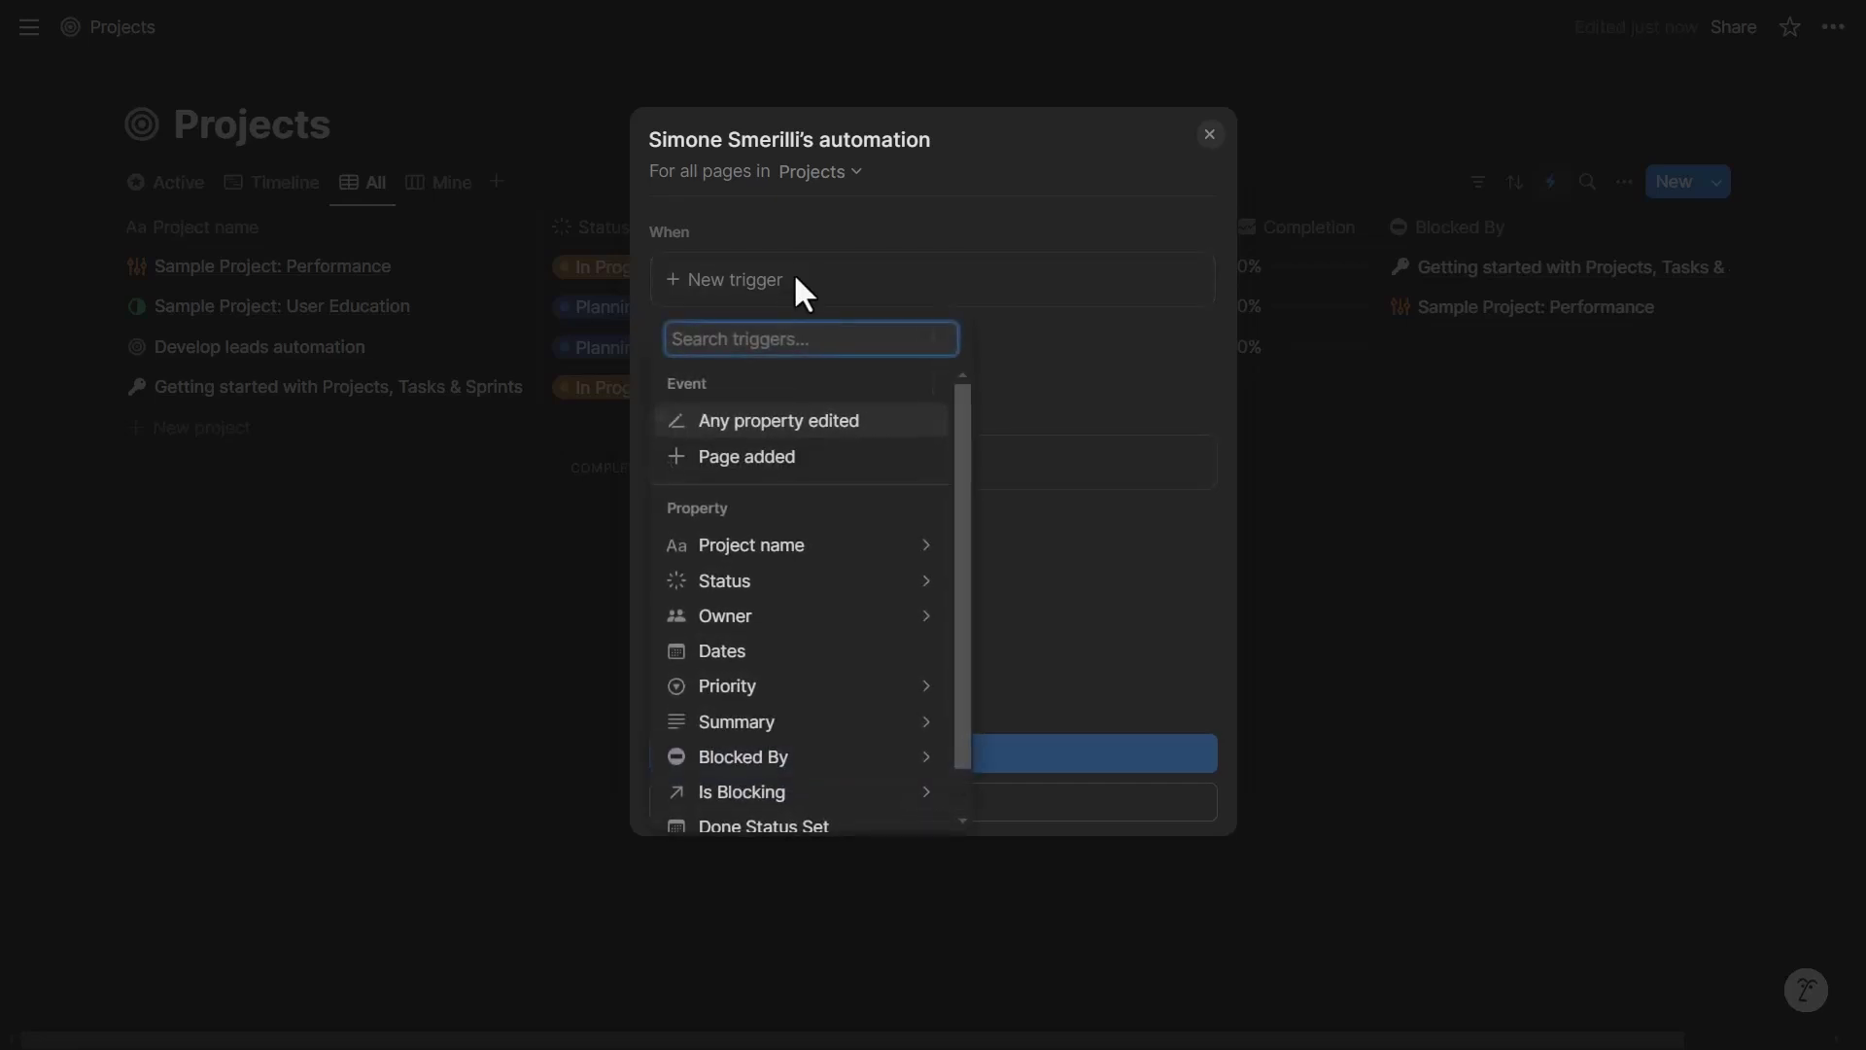
left_click(822, 583)
left_click(756, 384)
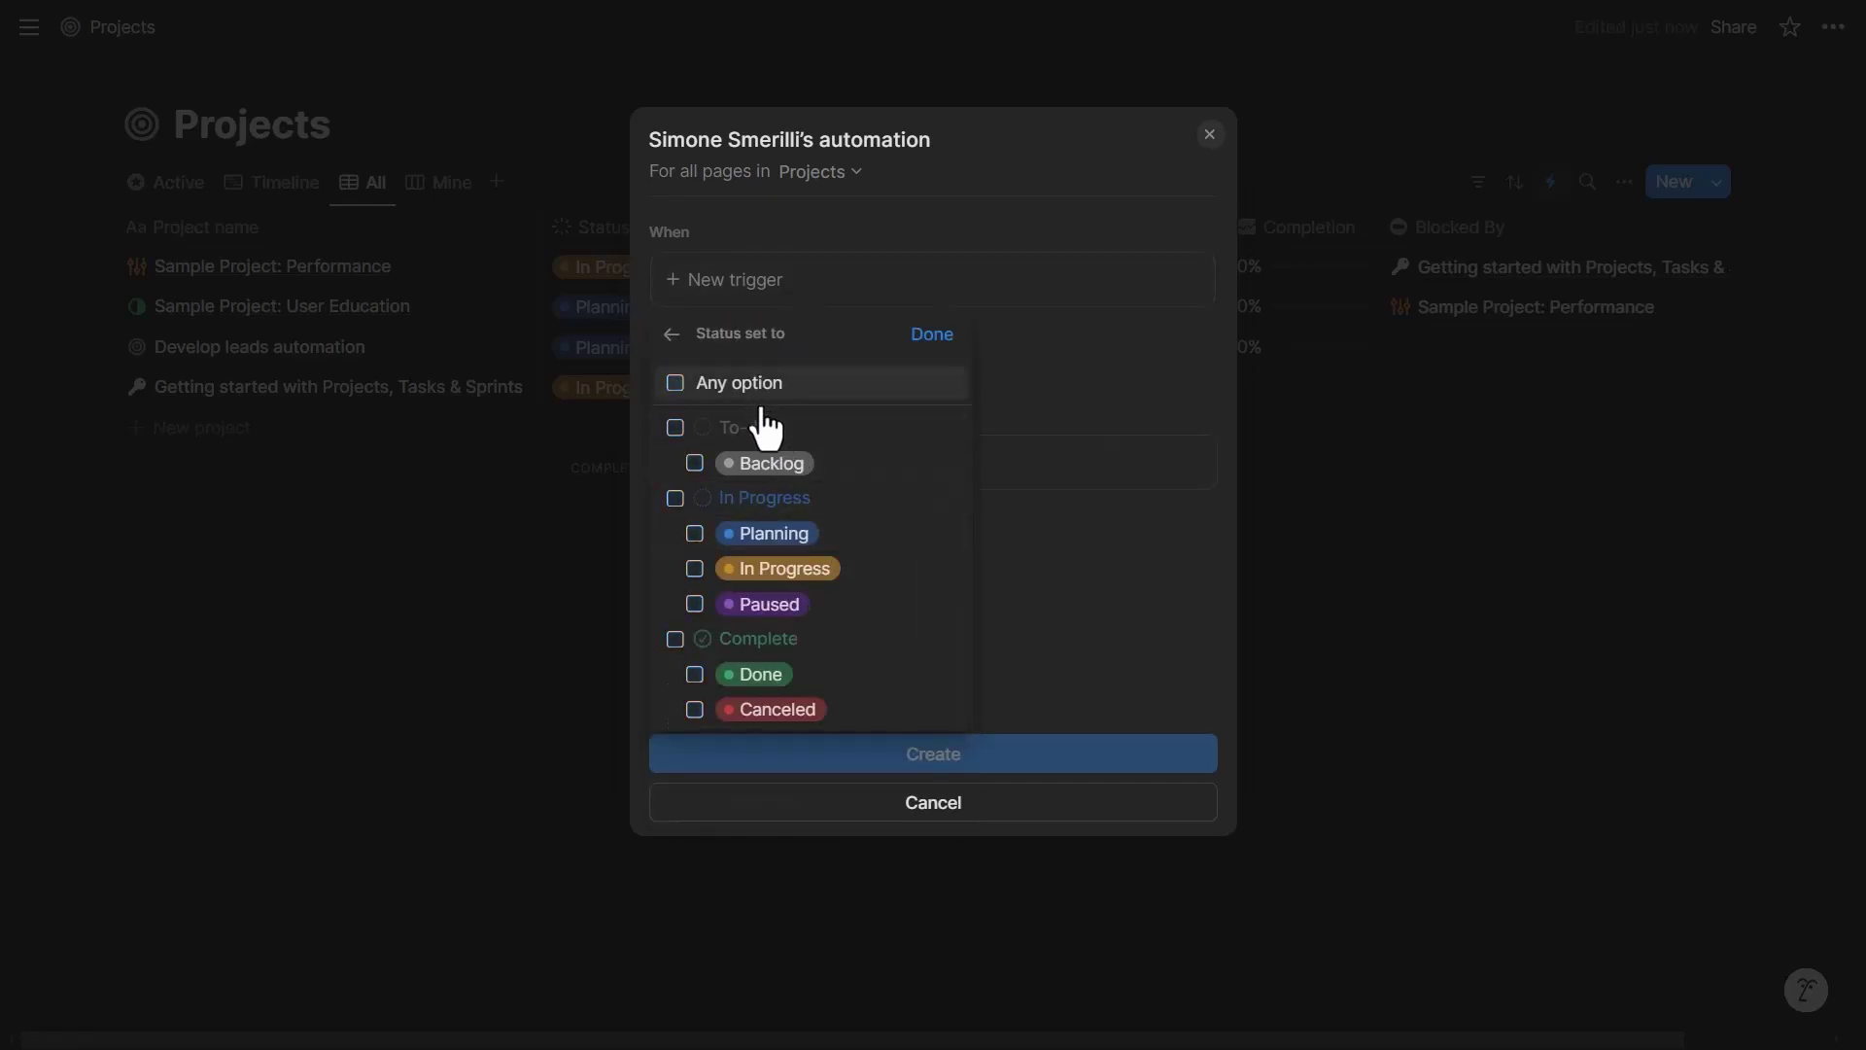
left_click(763, 678)
left_click(918, 334)
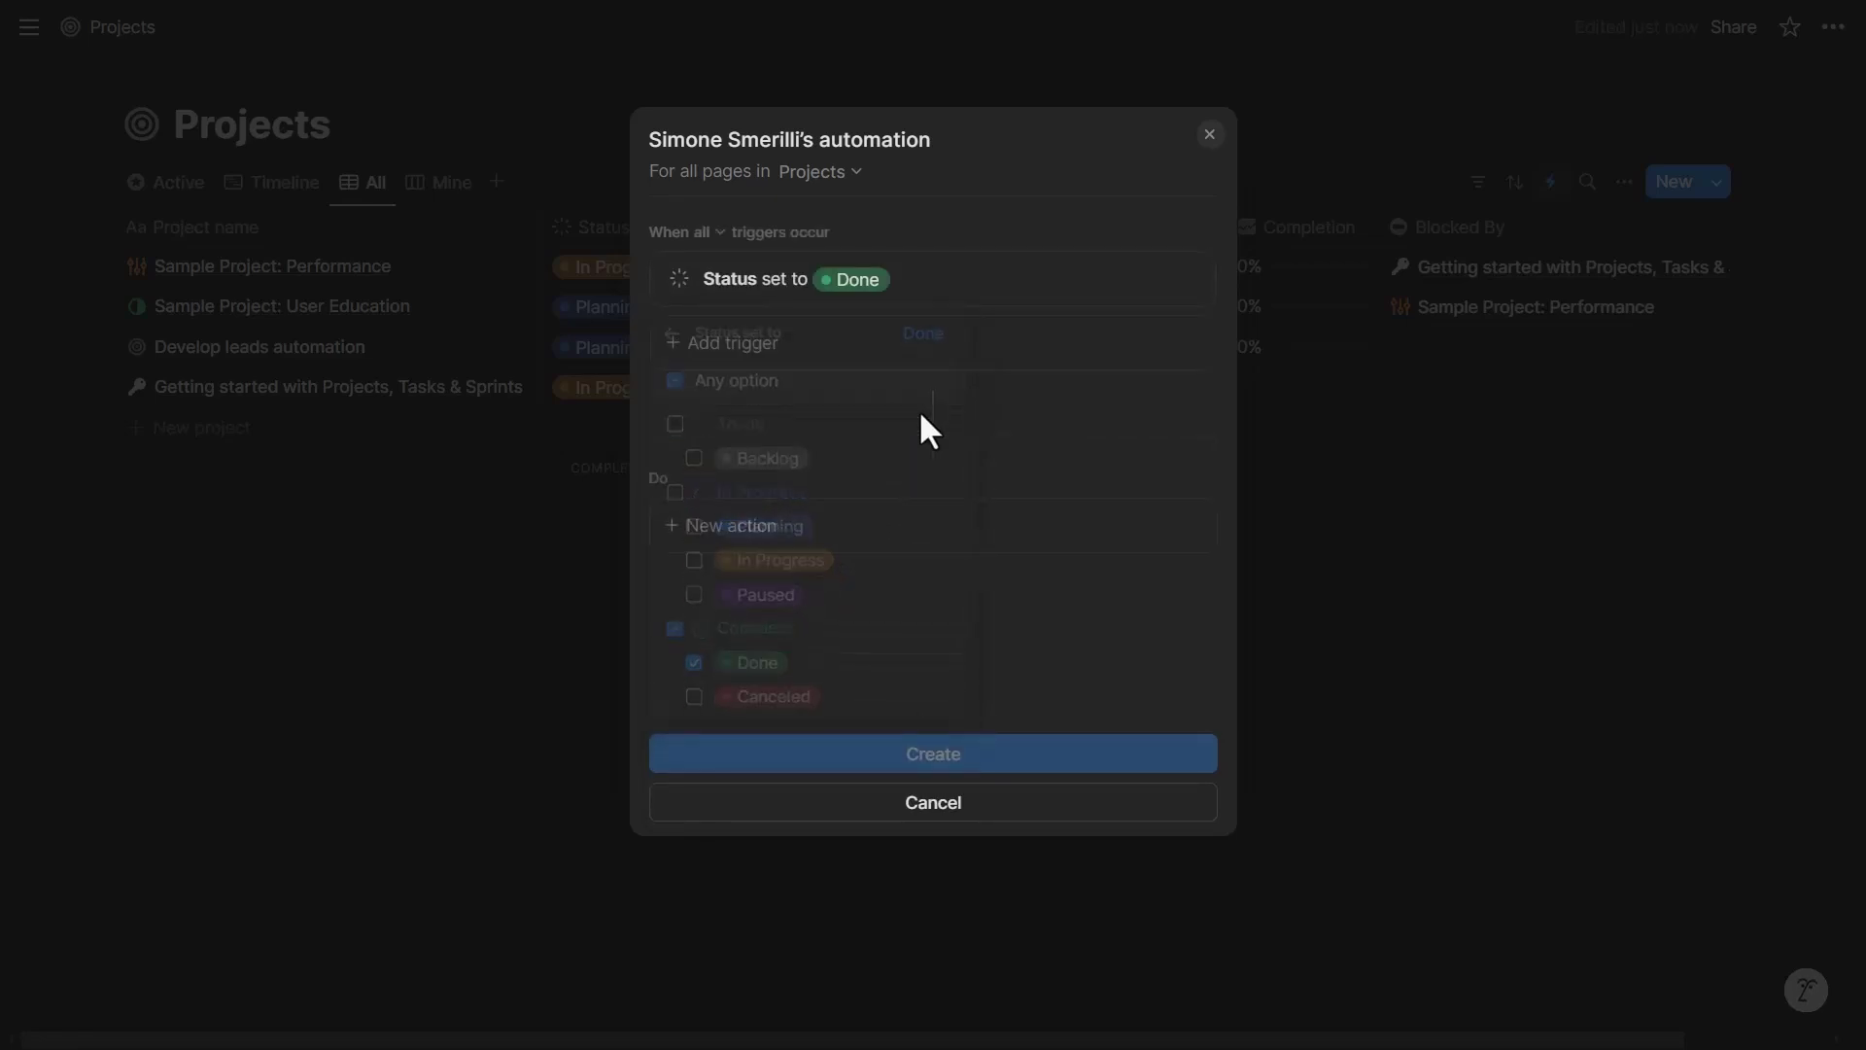
Add a Send webhook action whose content includes Project name, Blocked By, Completion and Dates.
left_click(815, 530)
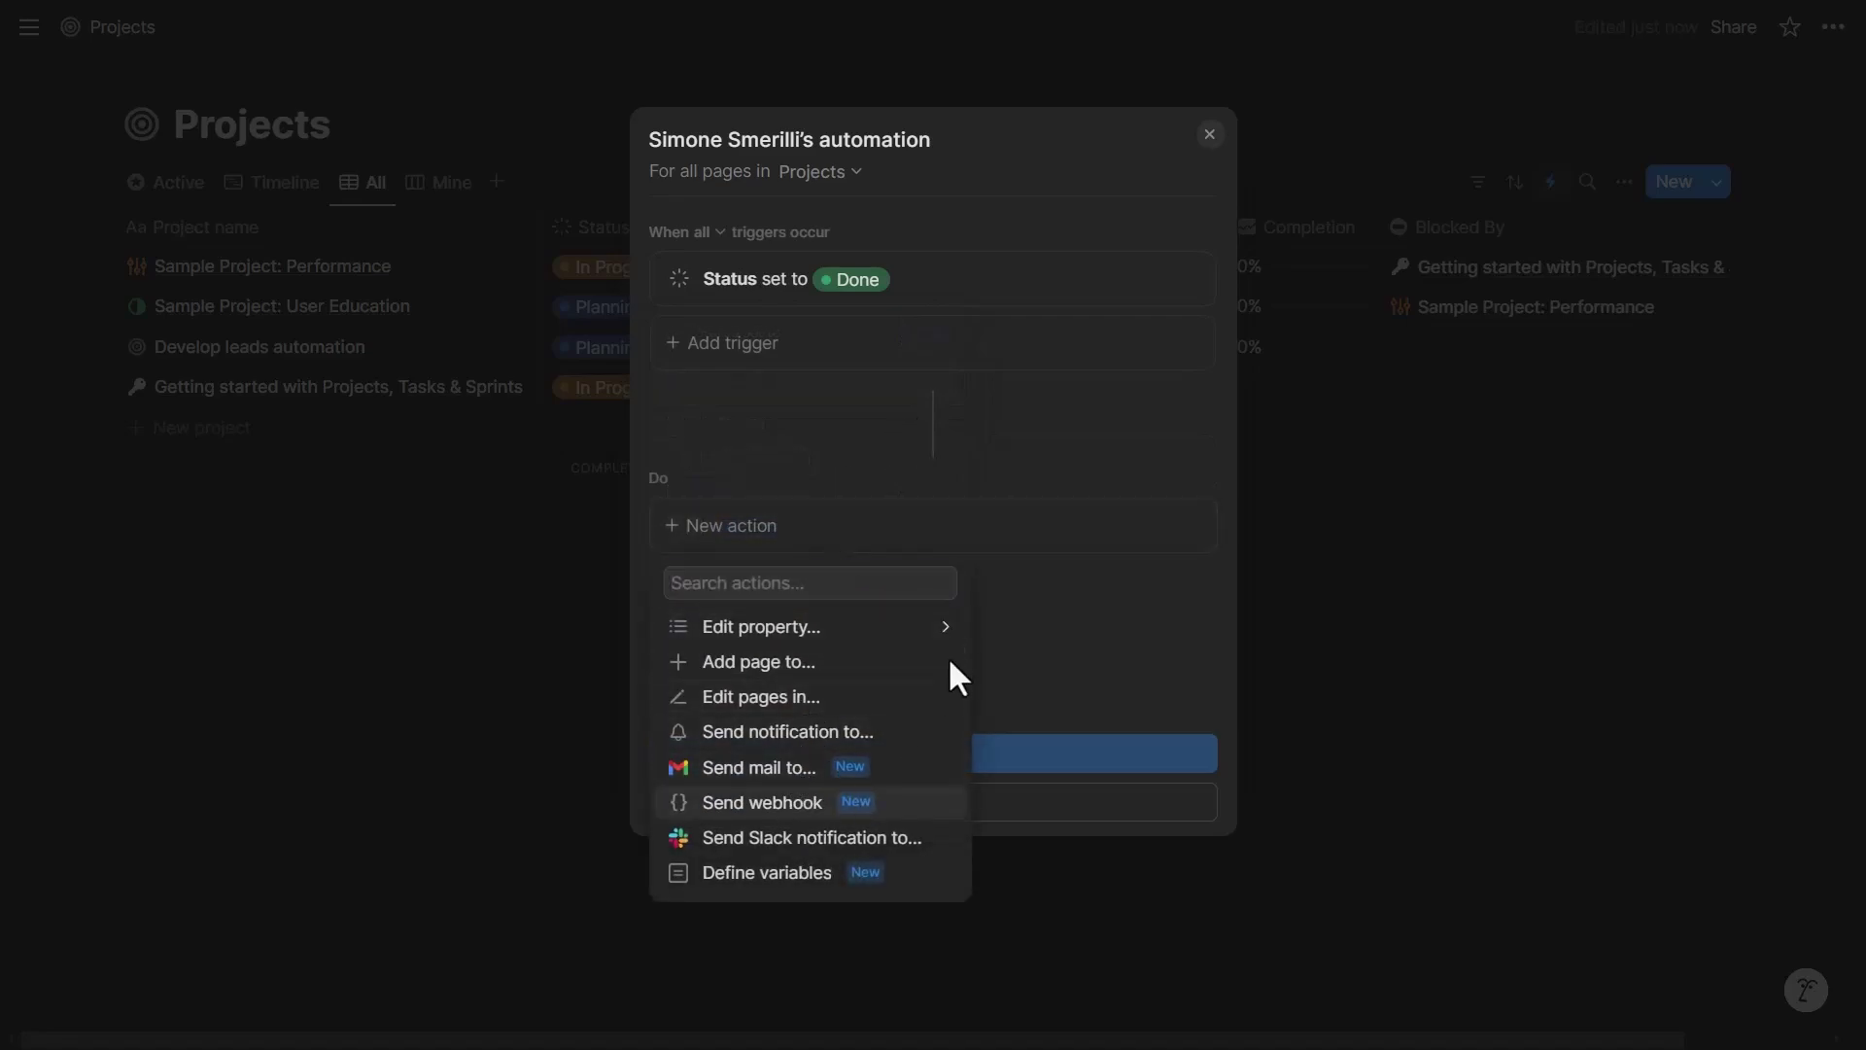
left_click(778, 800)
scroll(1011, 549, "down", 3)
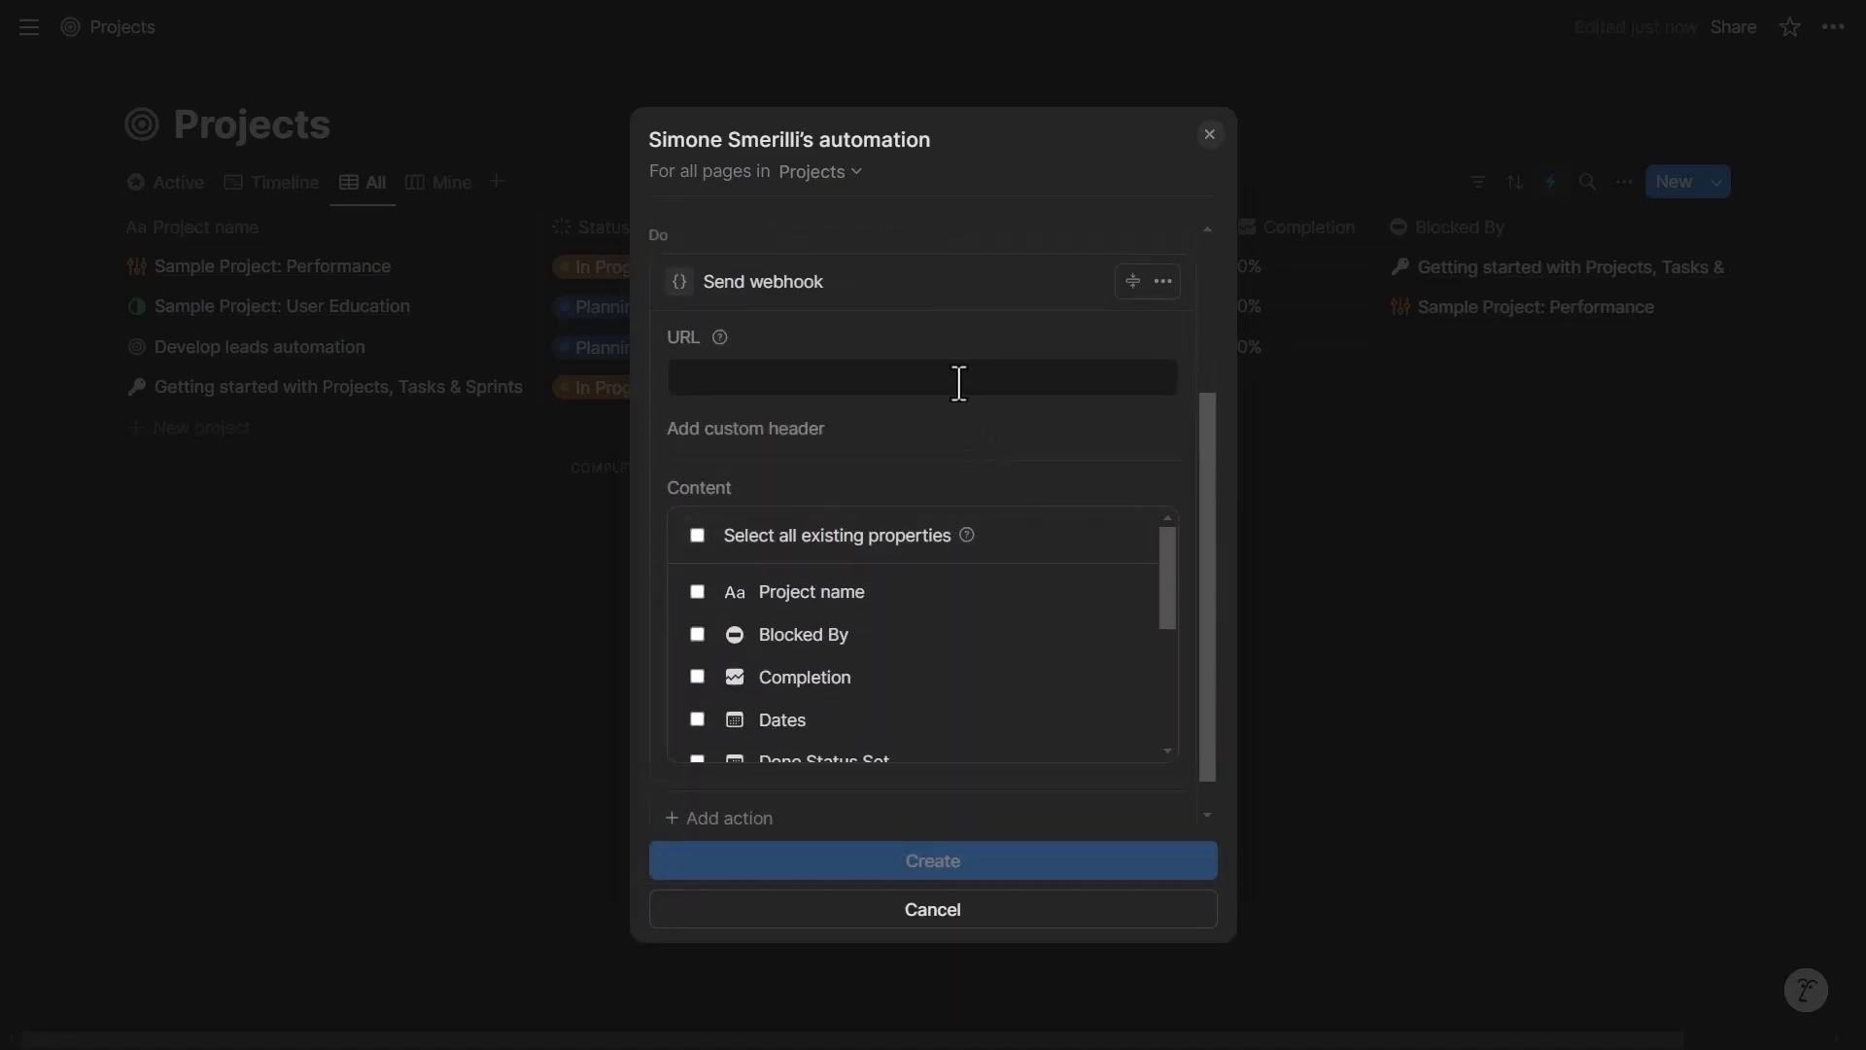
left_click(957, 383)
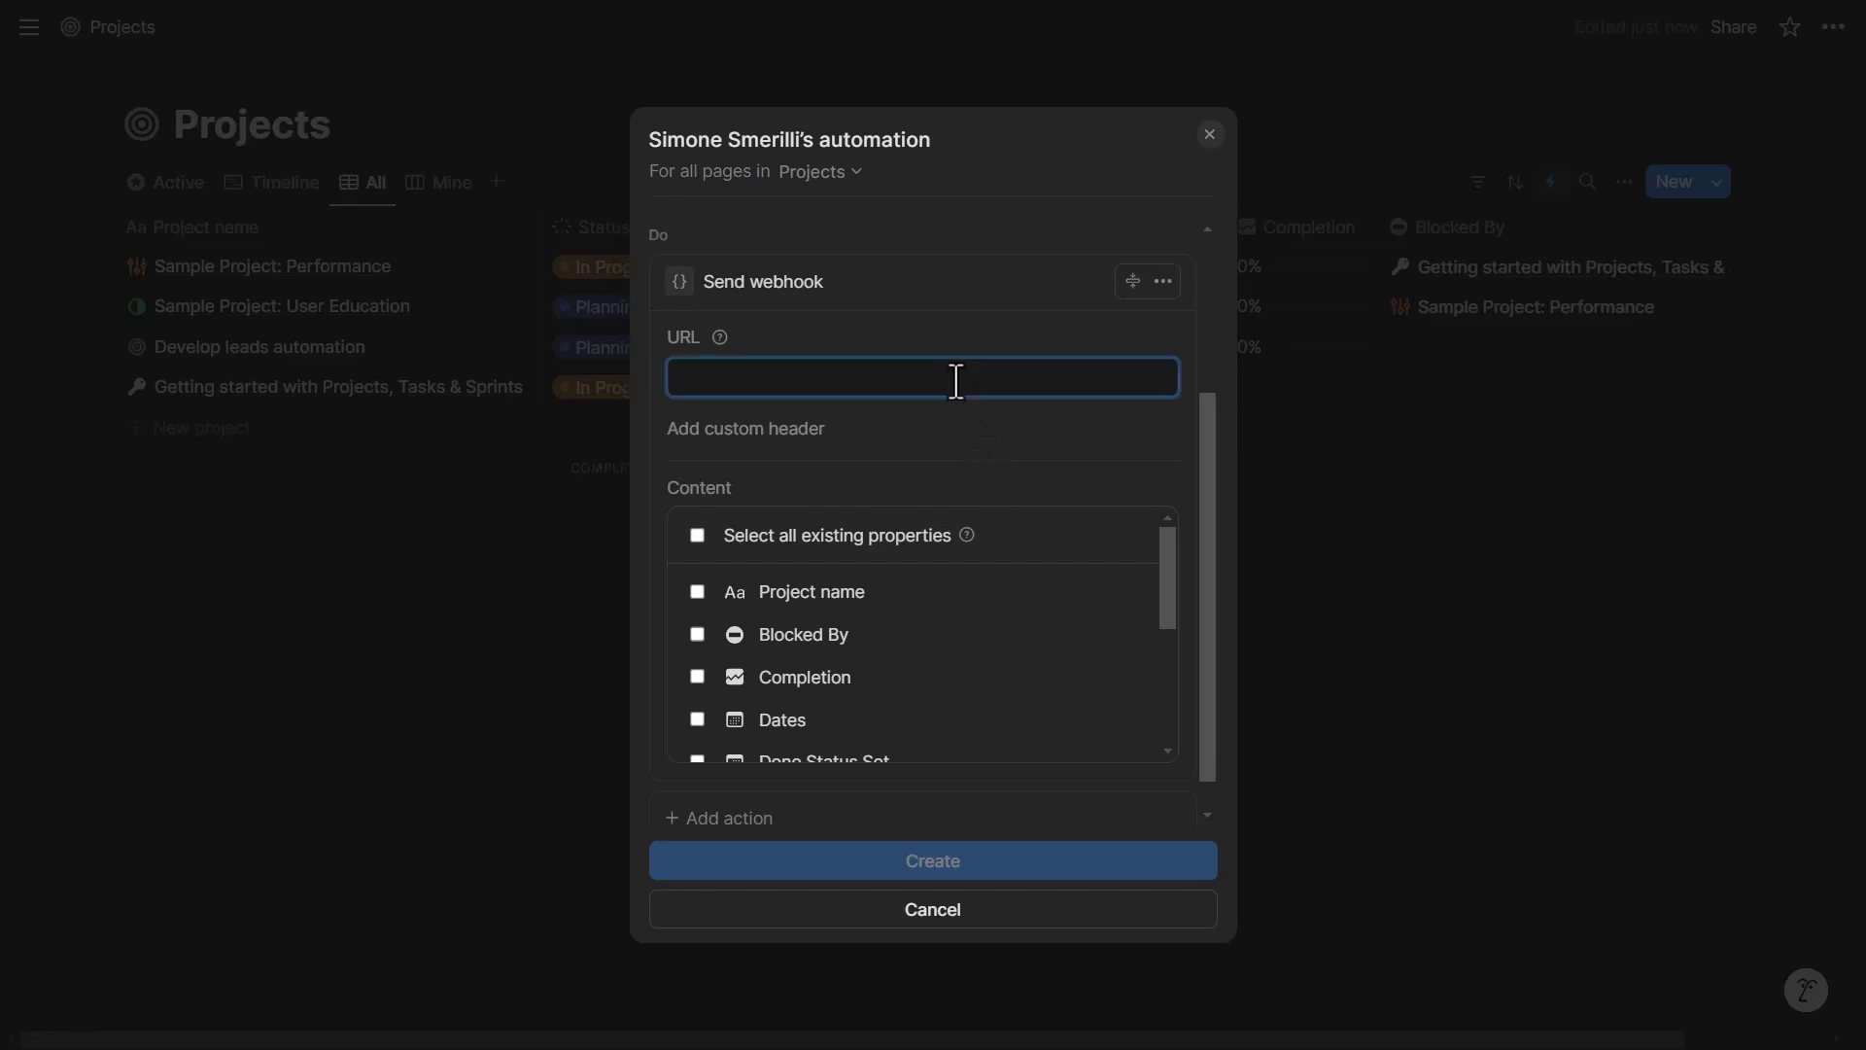
scroll(708, 561, "down", 1)
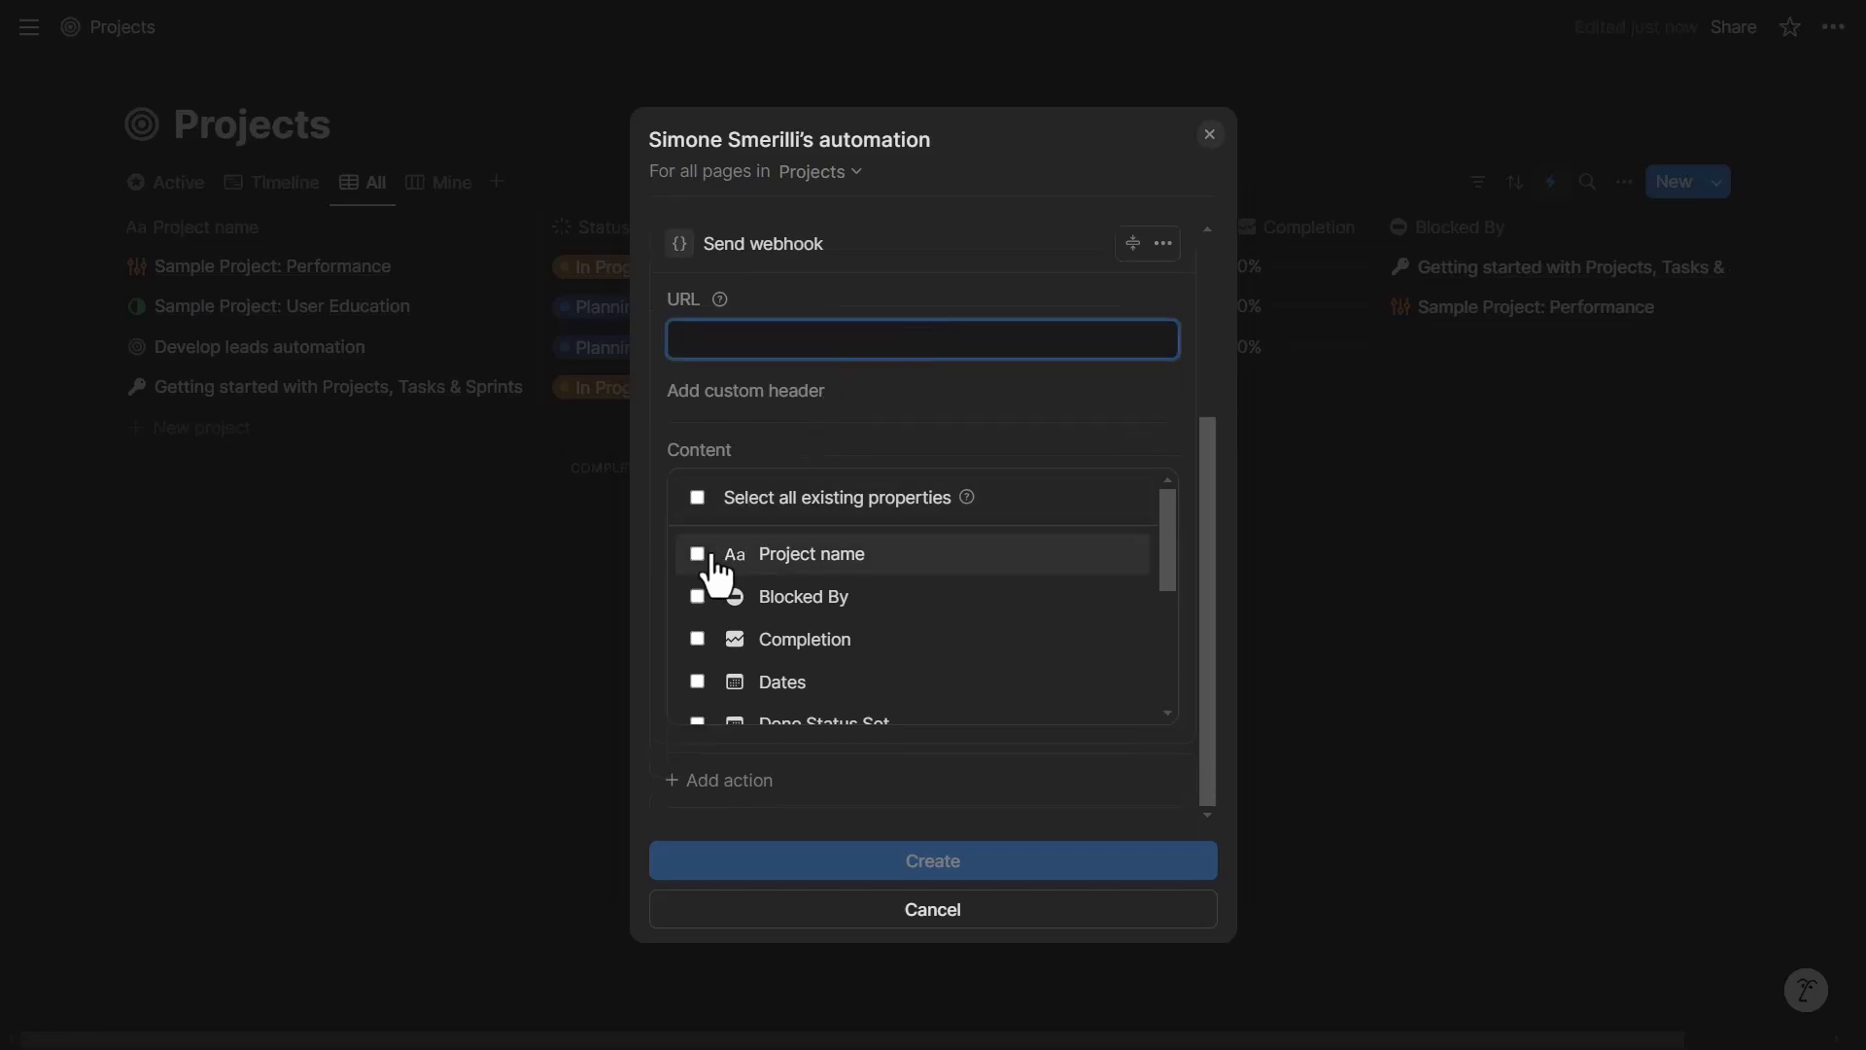
left_click(693, 515)
left_click(698, 528)
left_click(698, 528)
left_click(697, 584)
left_click(697, 626)
left_click(697, 669)
left_click(697, 712)
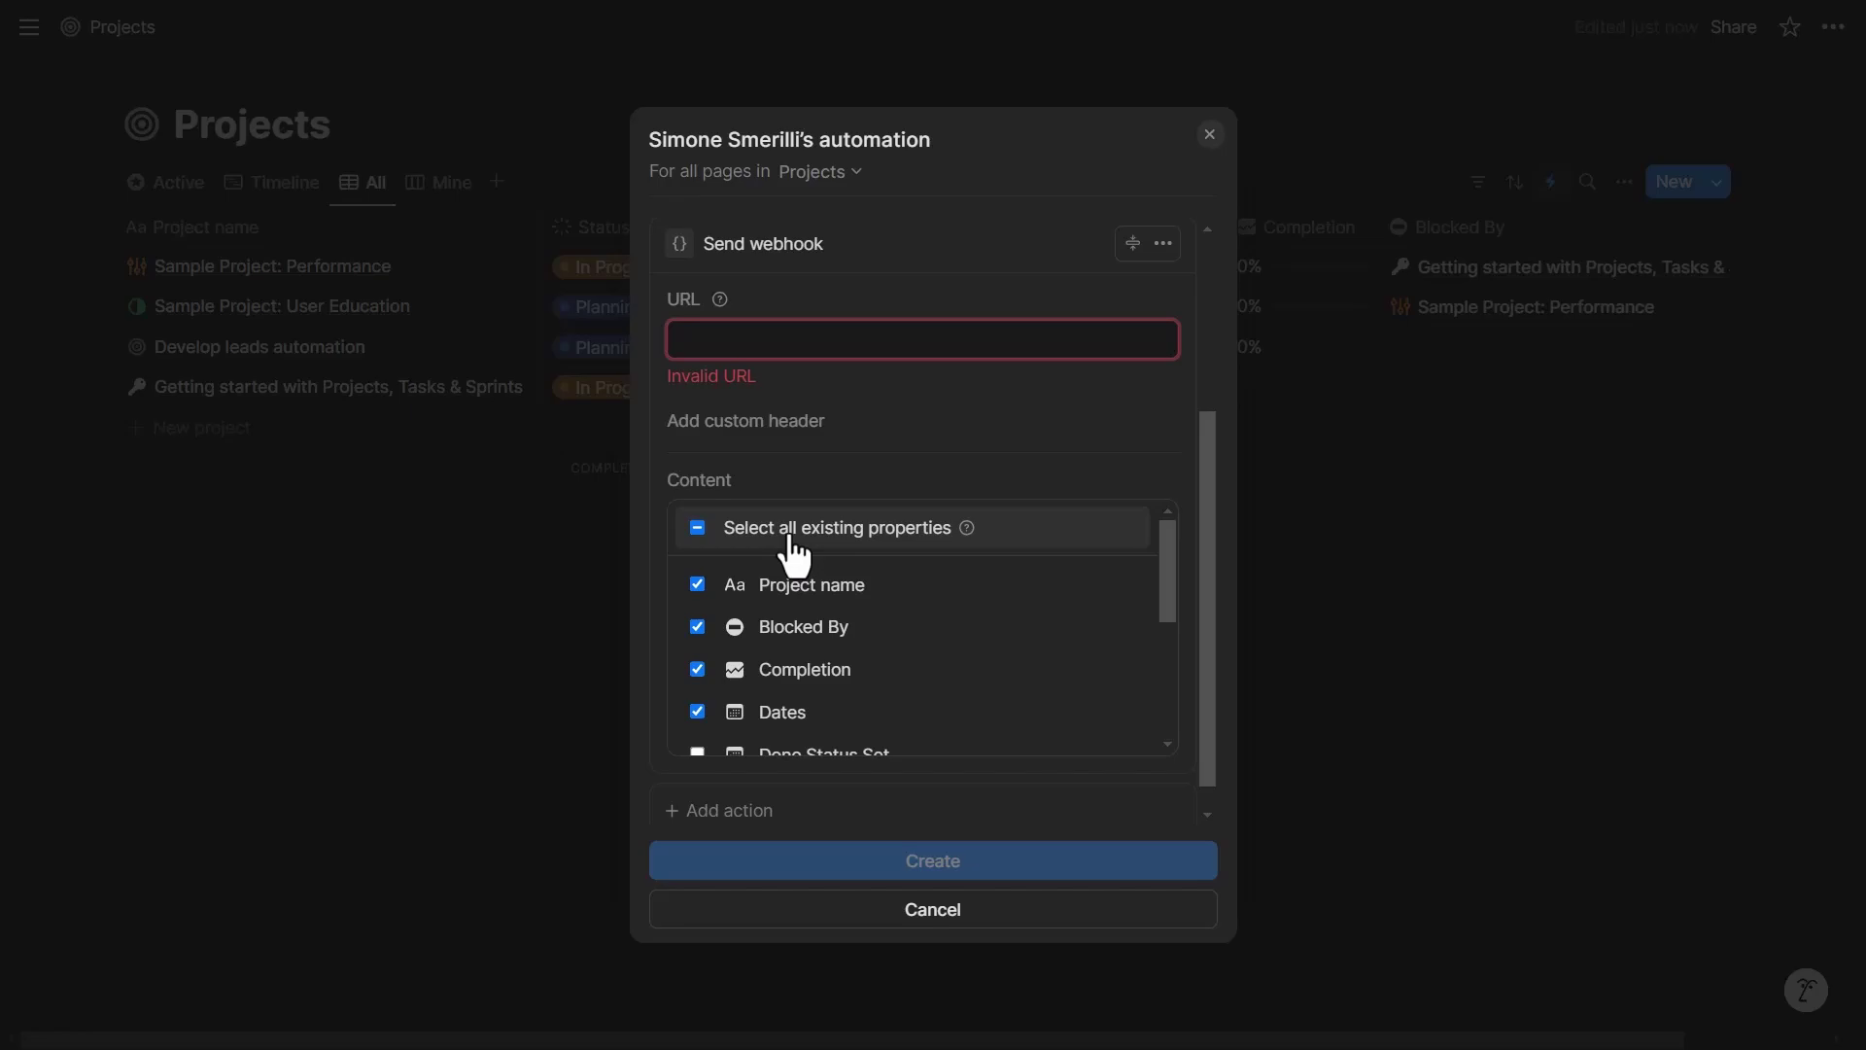
Discard the unfinished automation and add a Button property to Sample Project: Performance.
left_click(1209, 136)
left_click(967, 550)
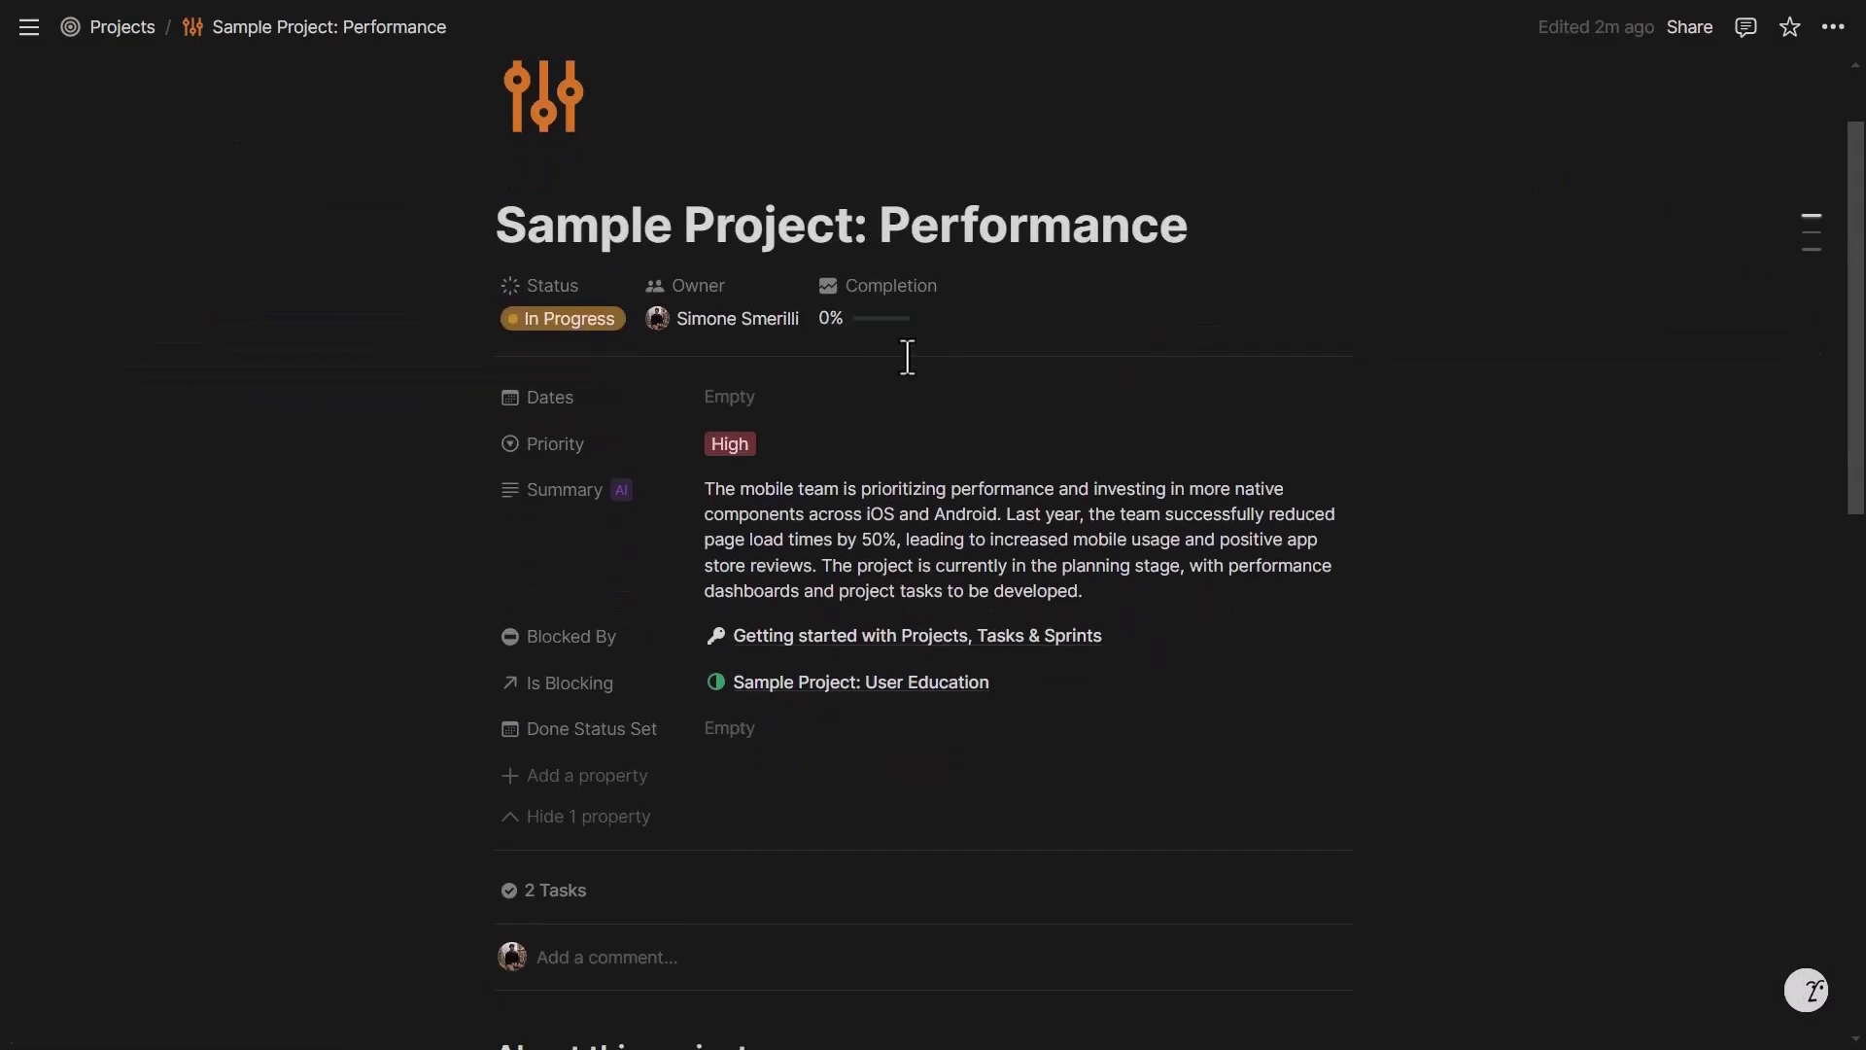
scroll(907, 360, "down", 2)
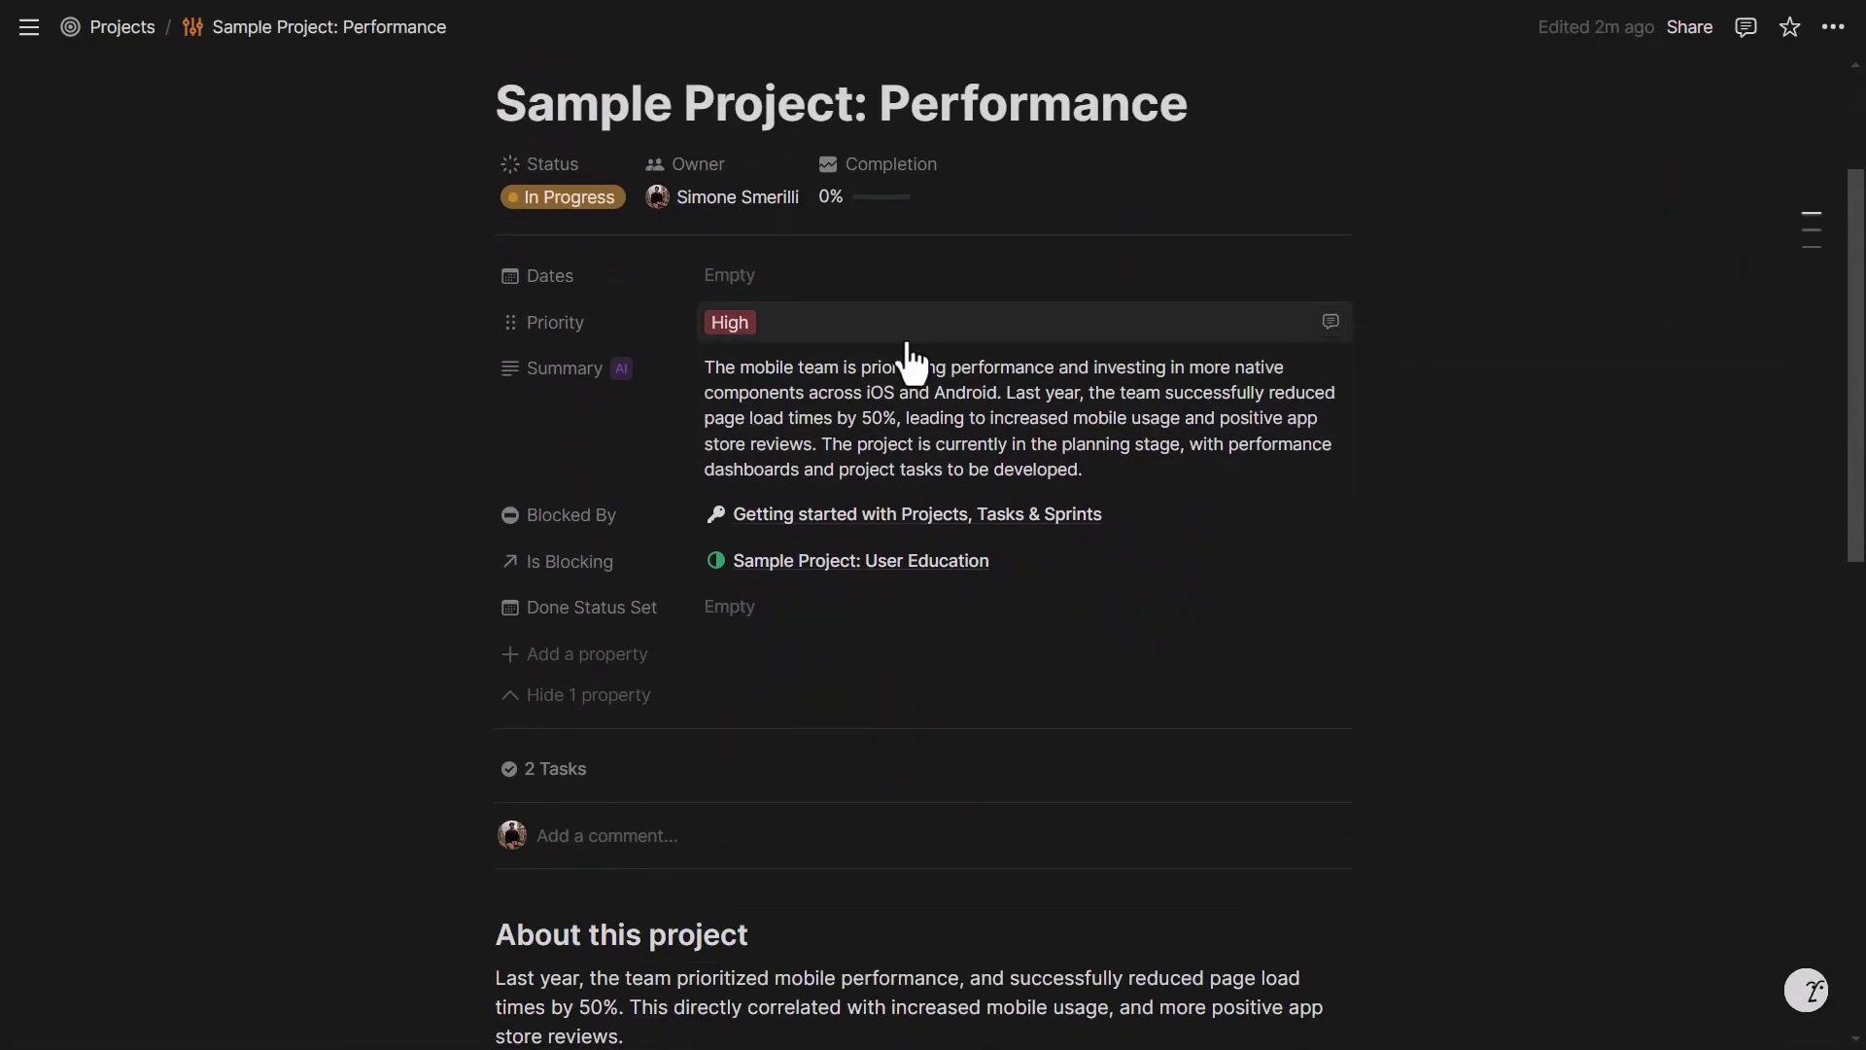
left_click(622, 655)
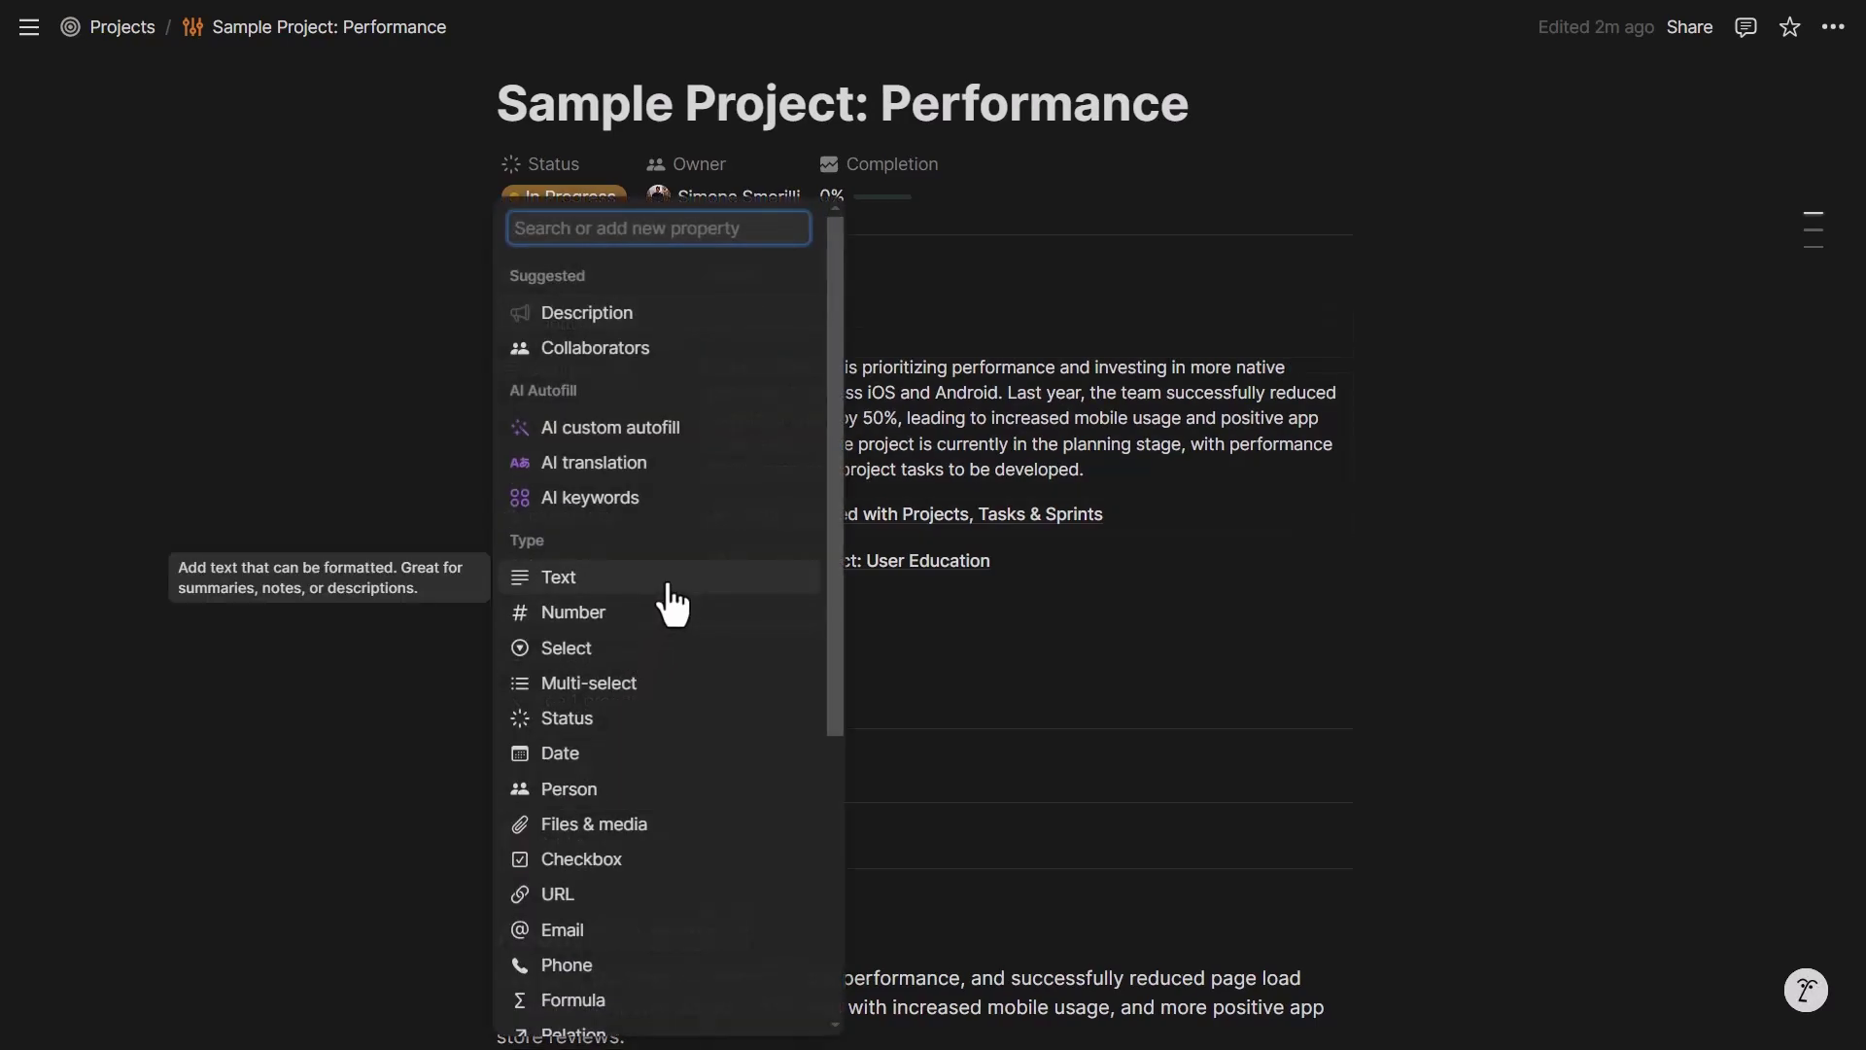
scroll(674, 602, "down", 5)
left_click(650, 793)
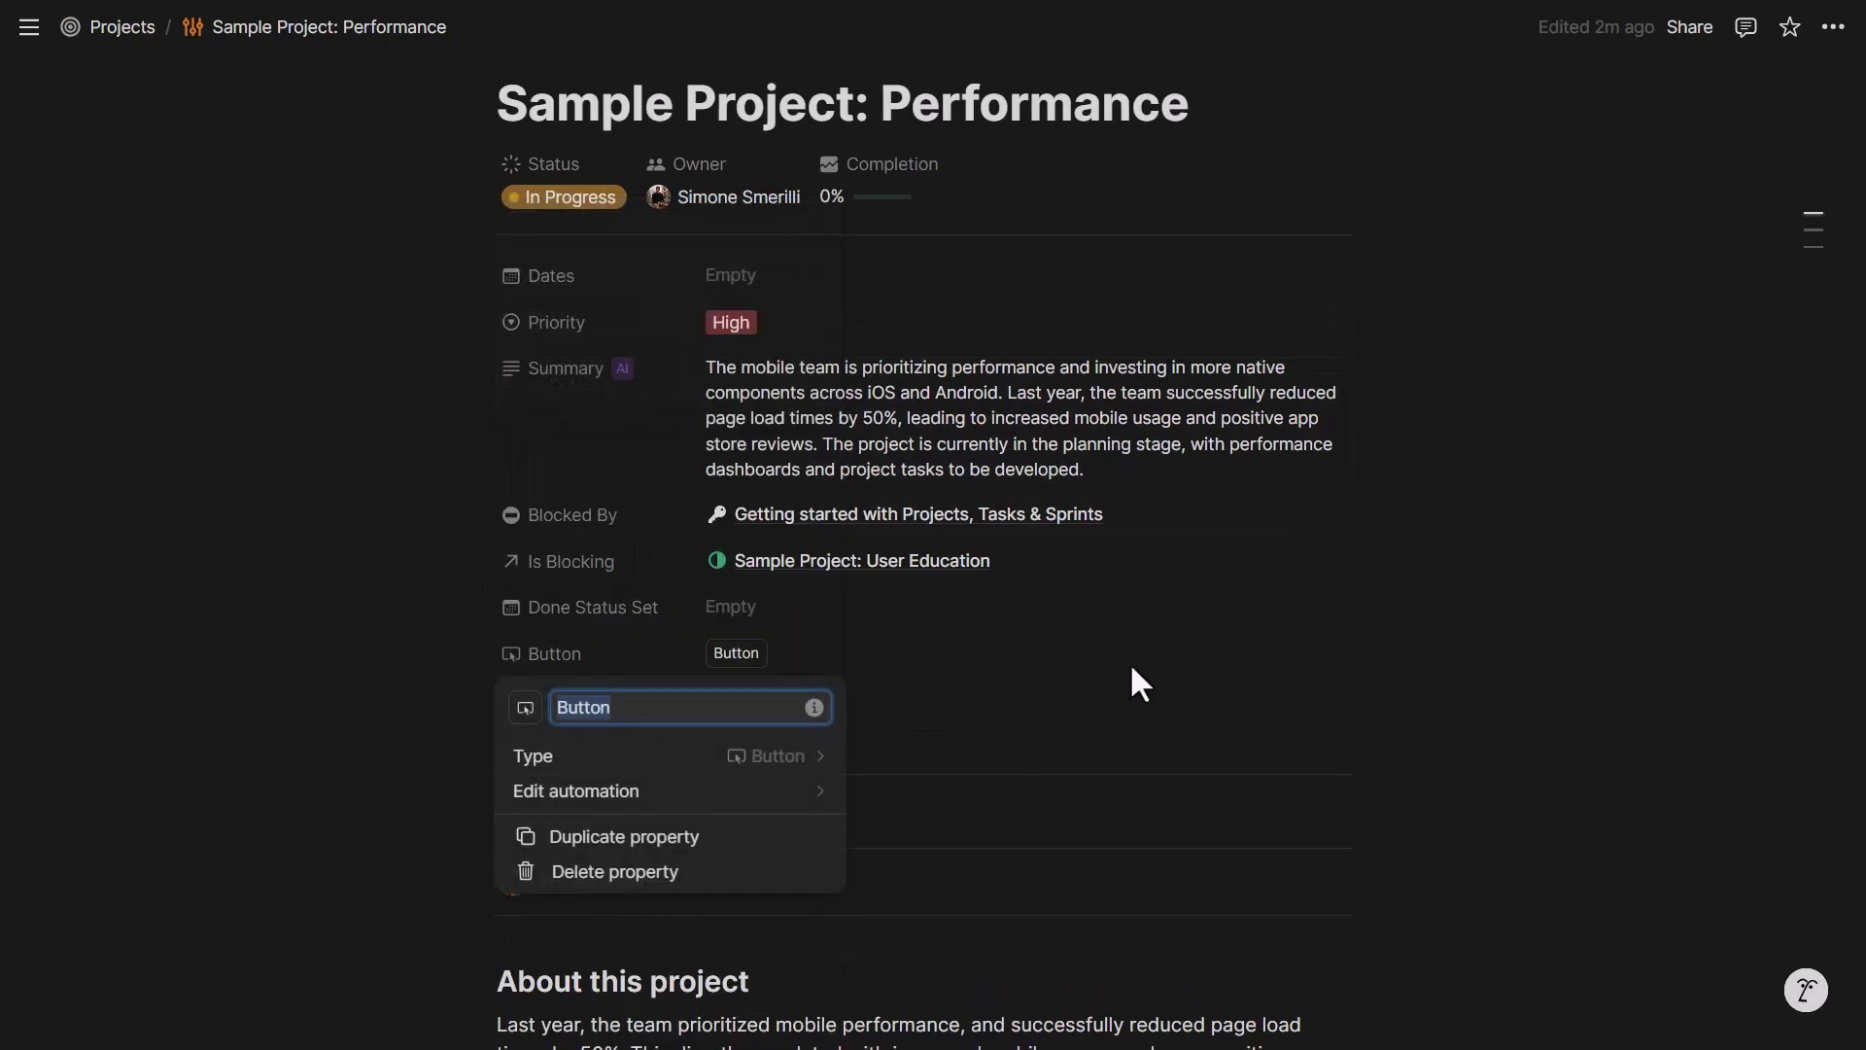
Try a Send webhook action on the Button, toggling all properties on and off, then close it.
left_click(970, 674)
left_click(634, 669)
left_click(627, 731)
left_click(698, 787)
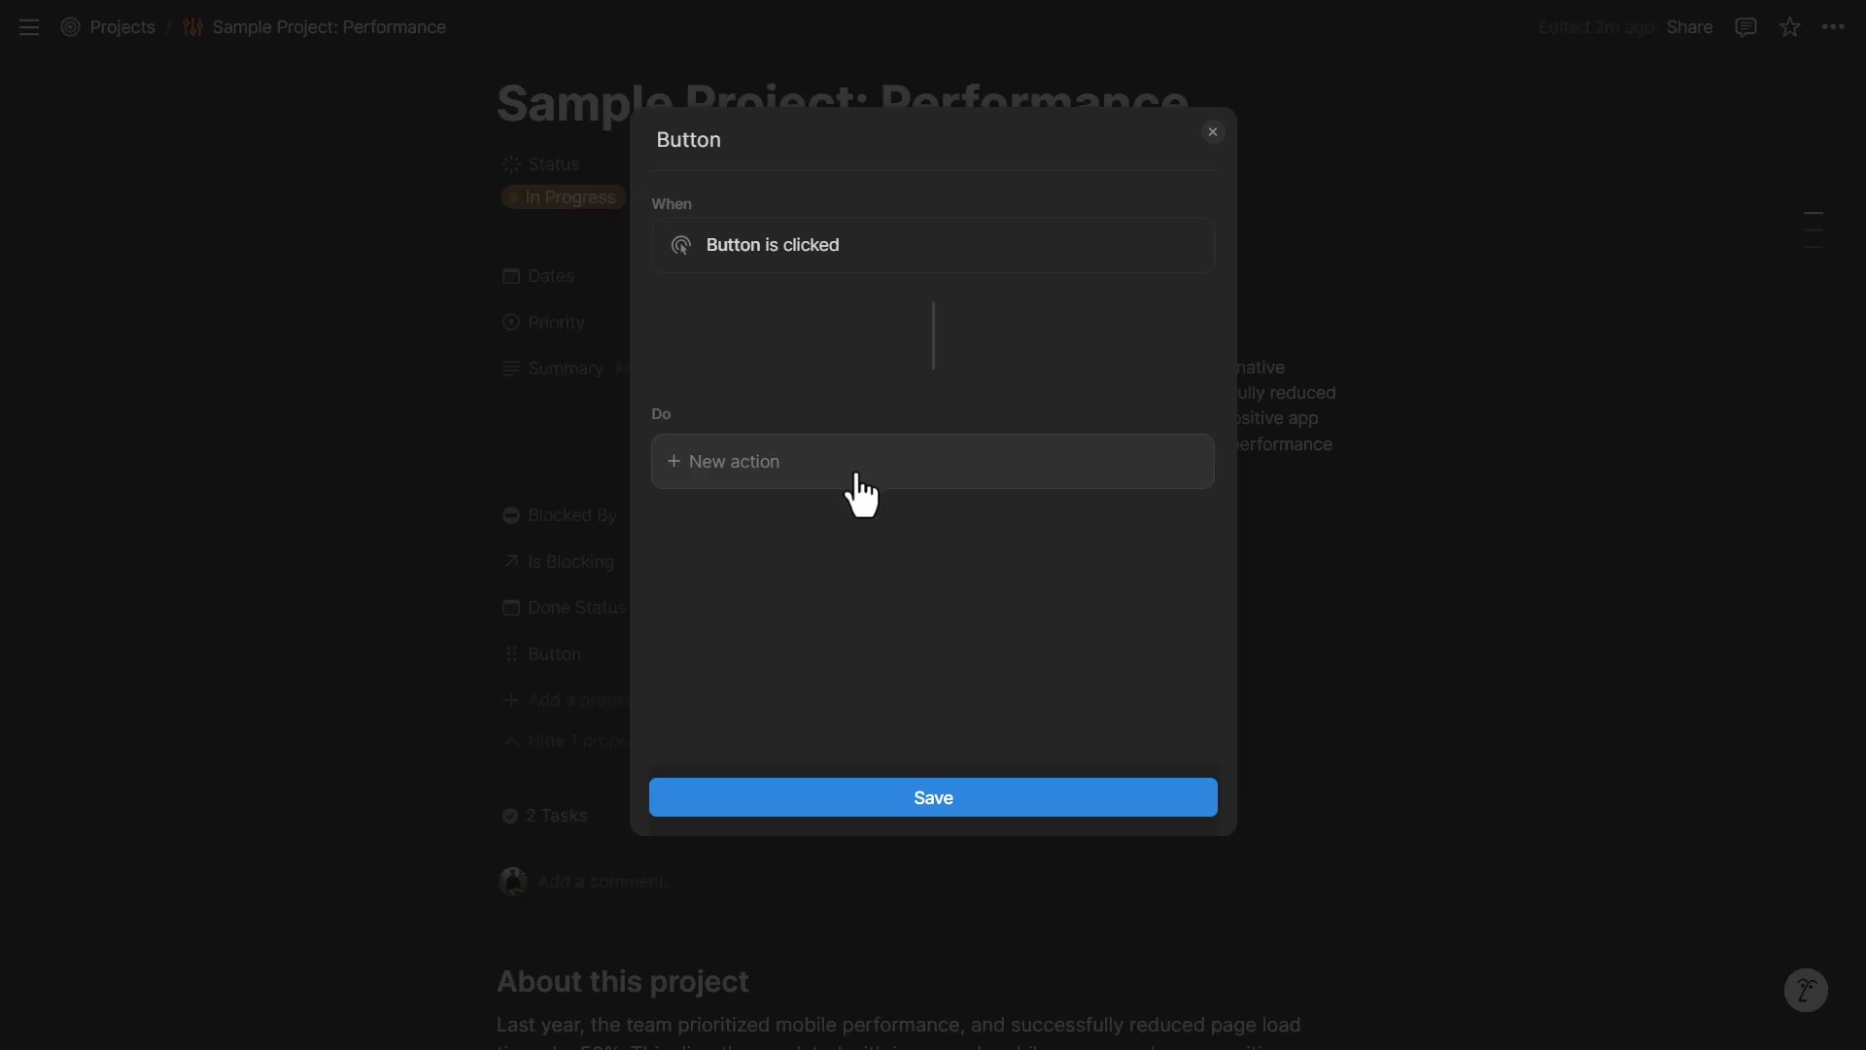
left_click(855, 474)
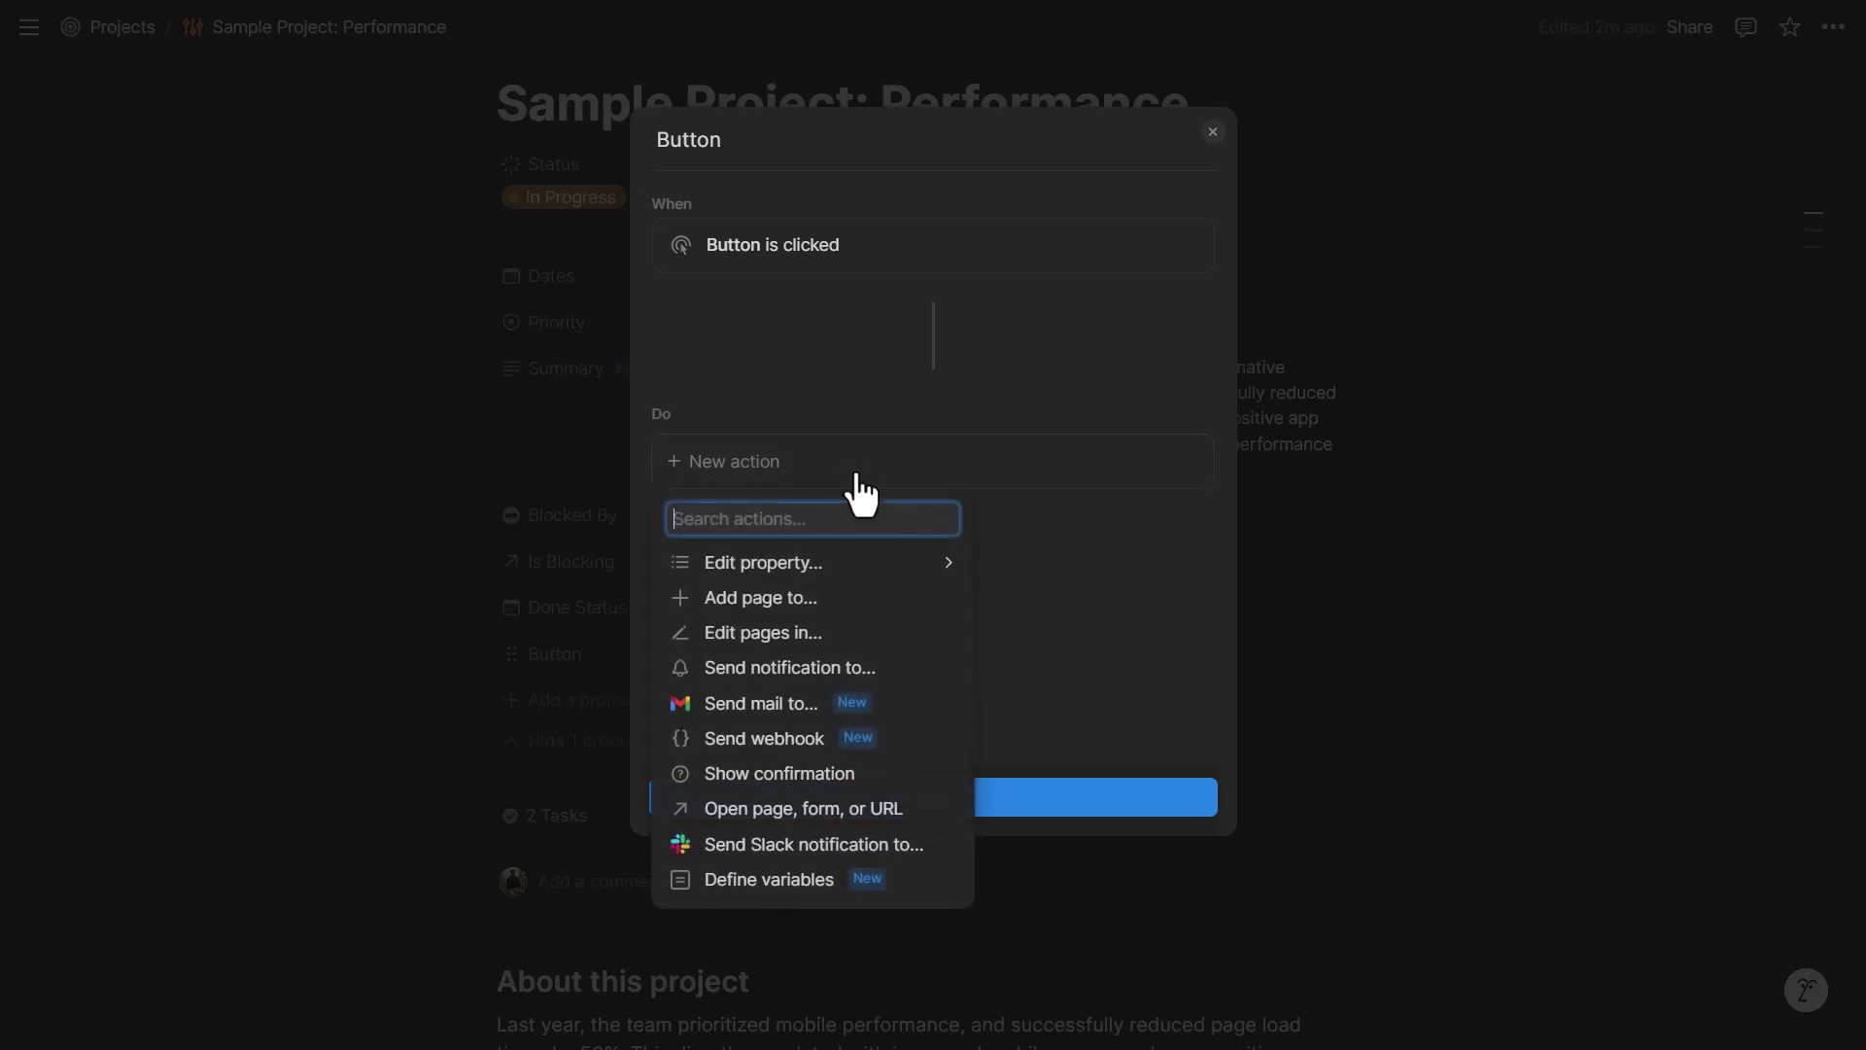
left_click(843, 748)
scroll(972, 617, "down", 2)
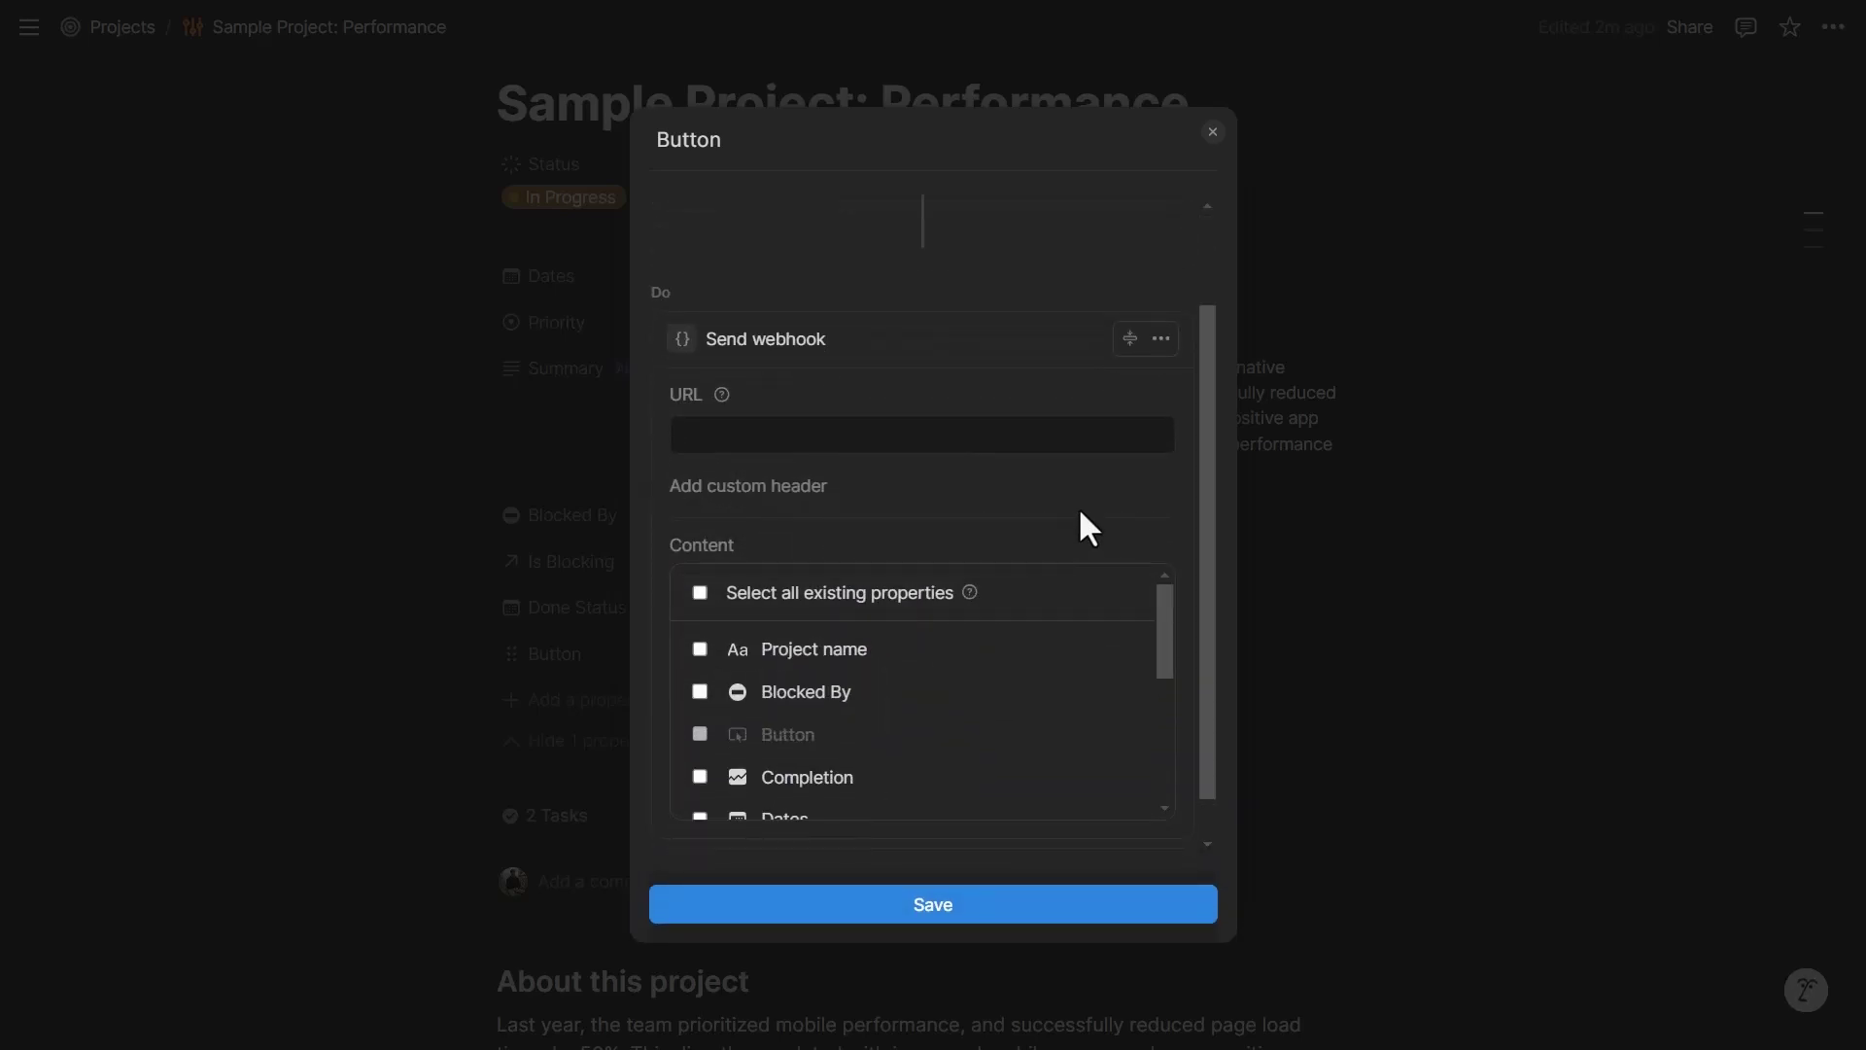
left_click(783, 434)
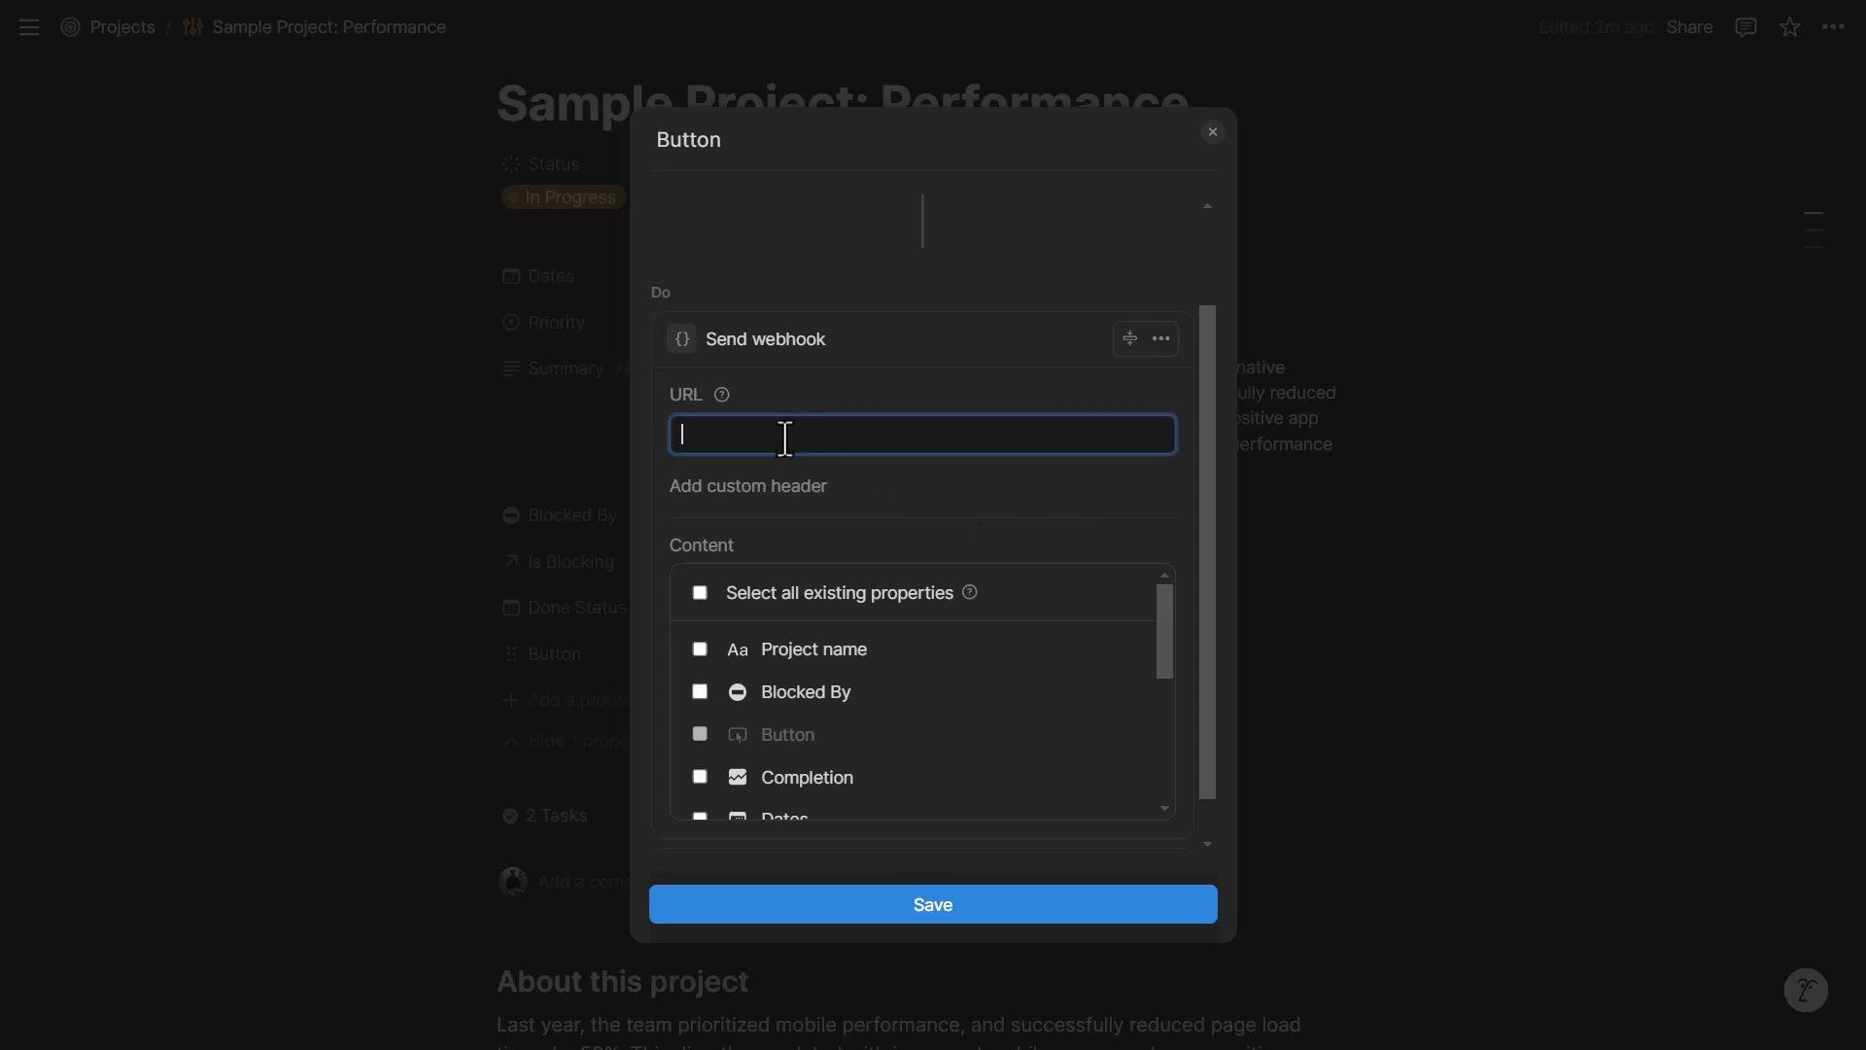
left_click(783, 596)
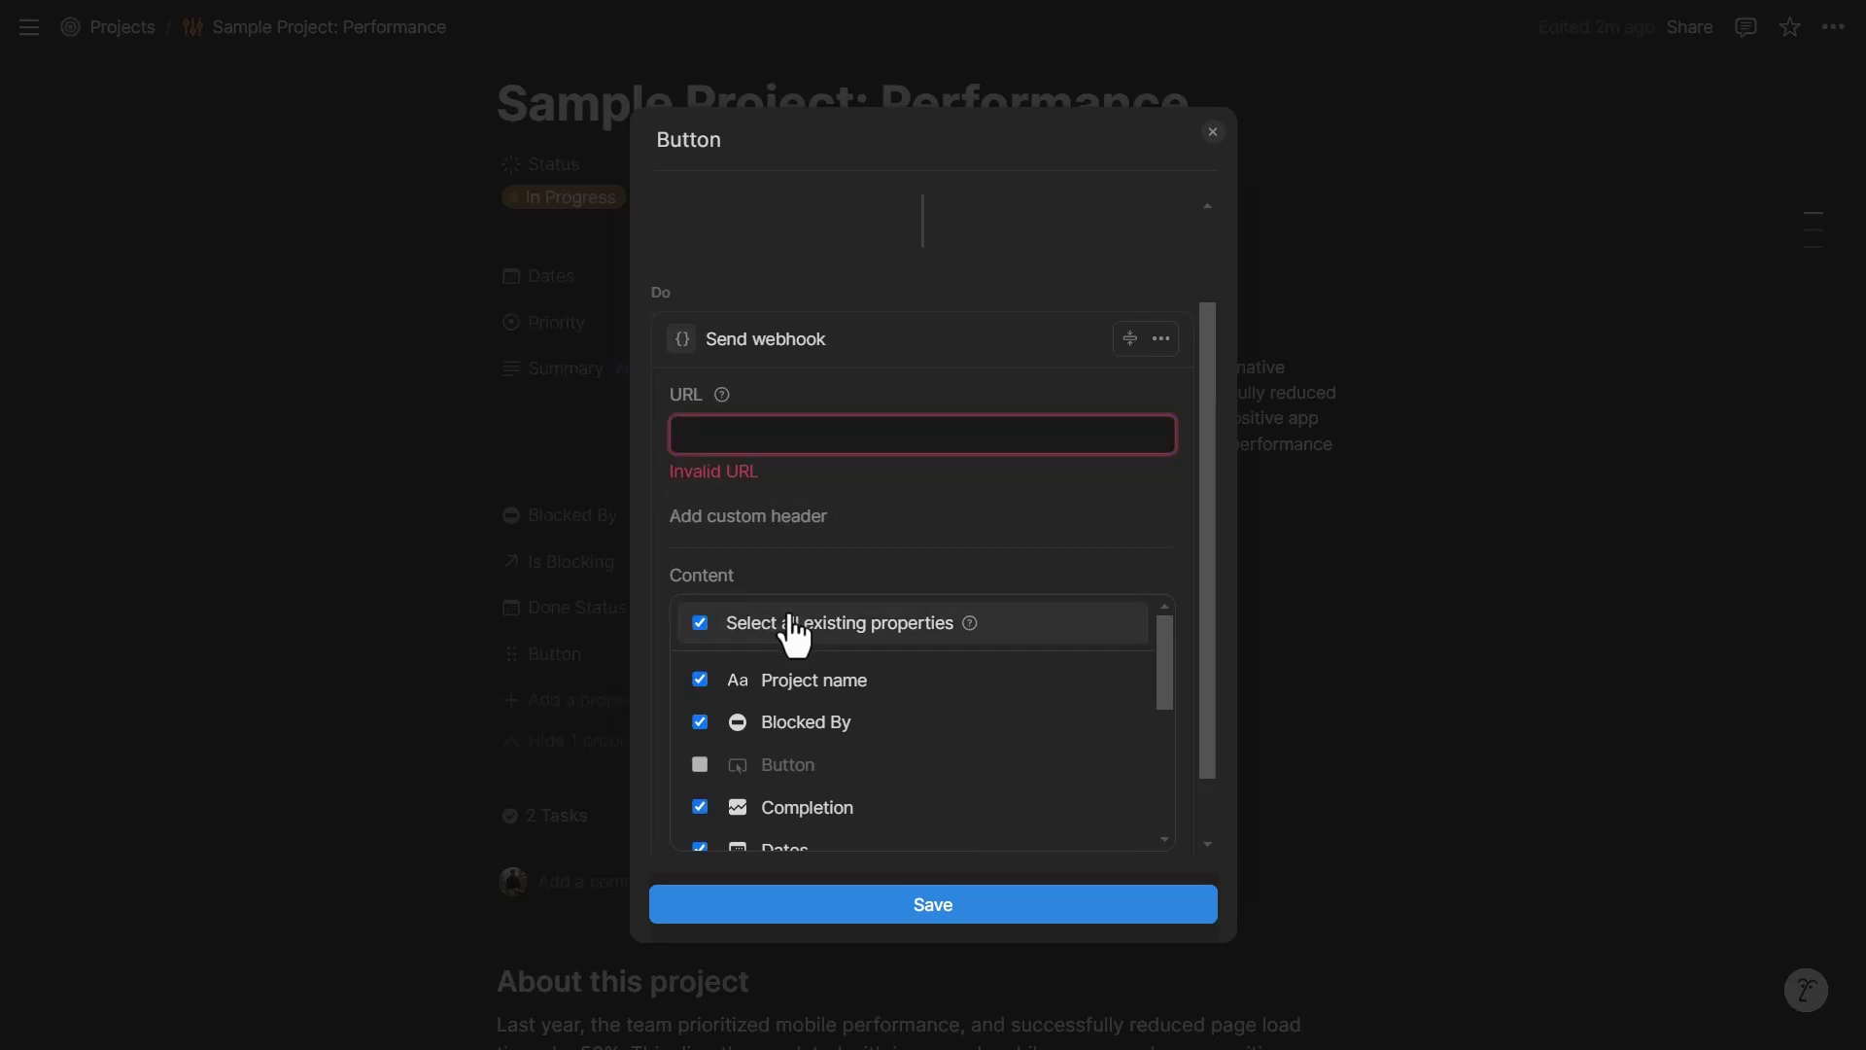
left_click(795, 632)
left_click(1244, 194)
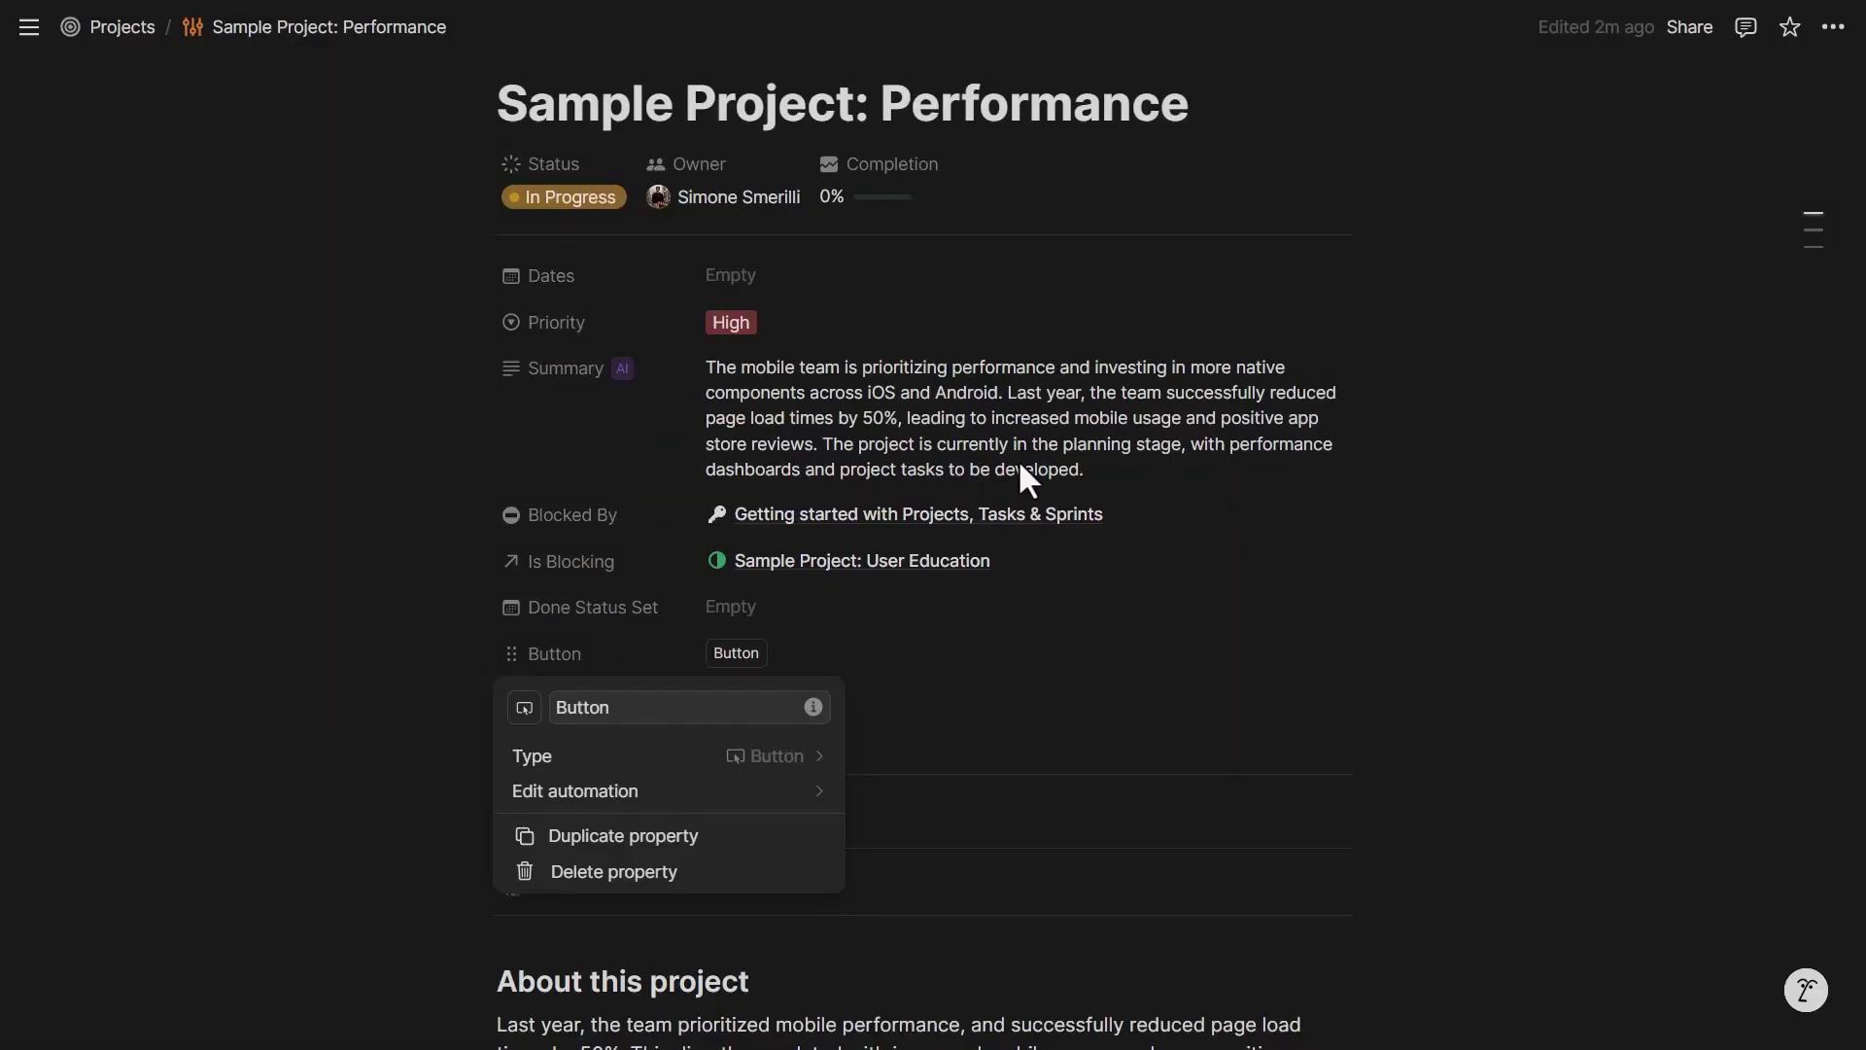
Insert a /button block on a new line above the About this project heading.
key("Escape")
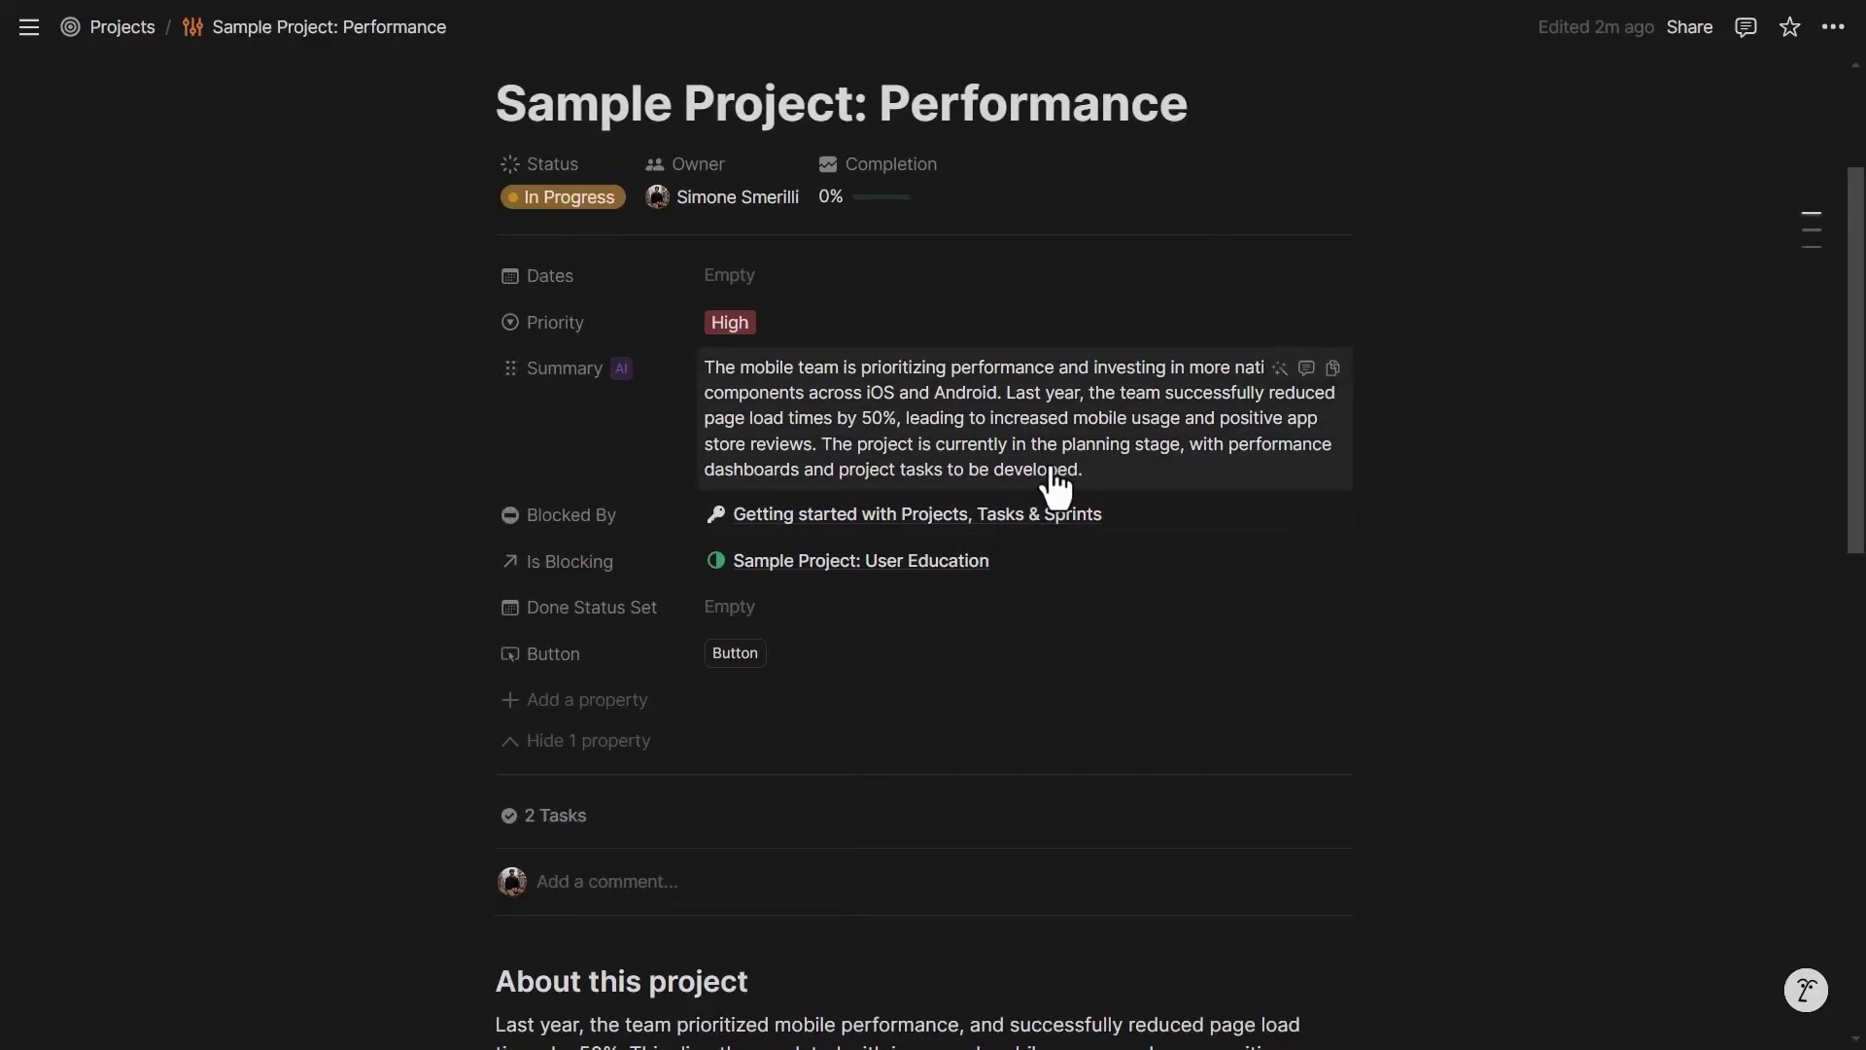
scroll(923, 633, "down", 1)
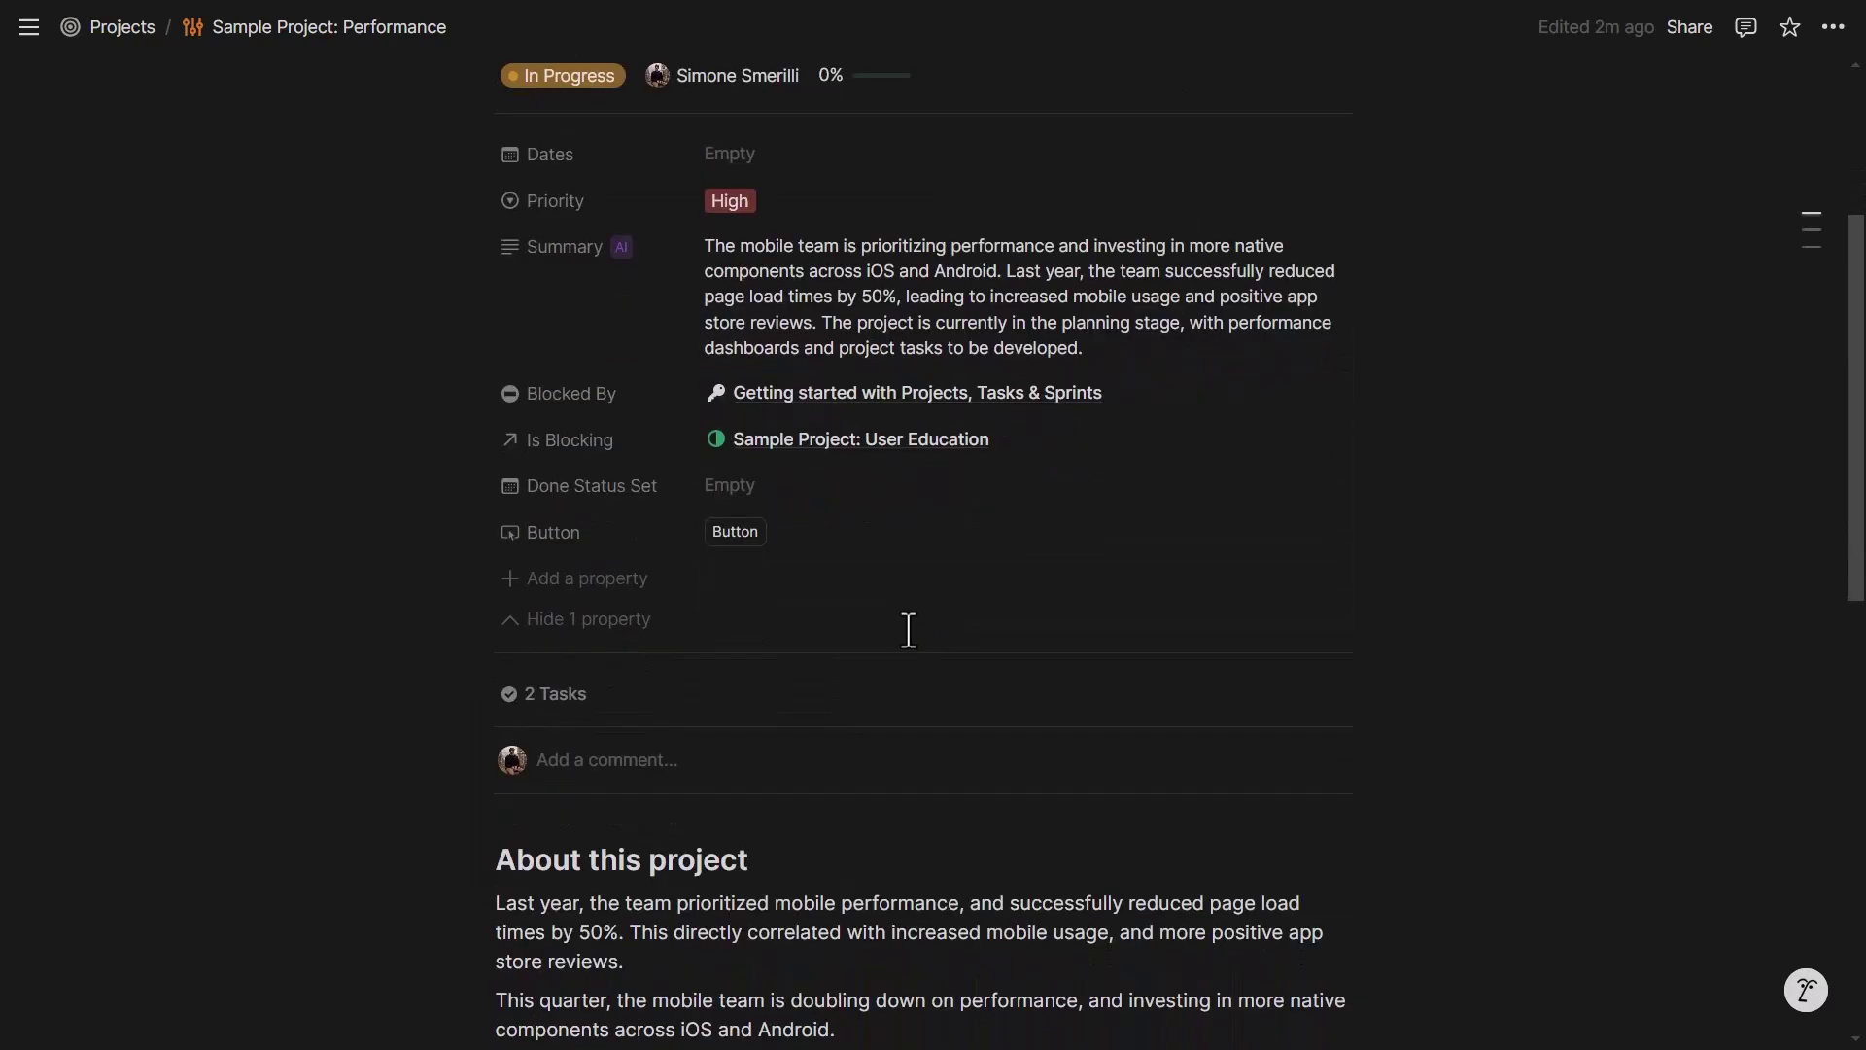
scroll(906, 630, "down", 2)
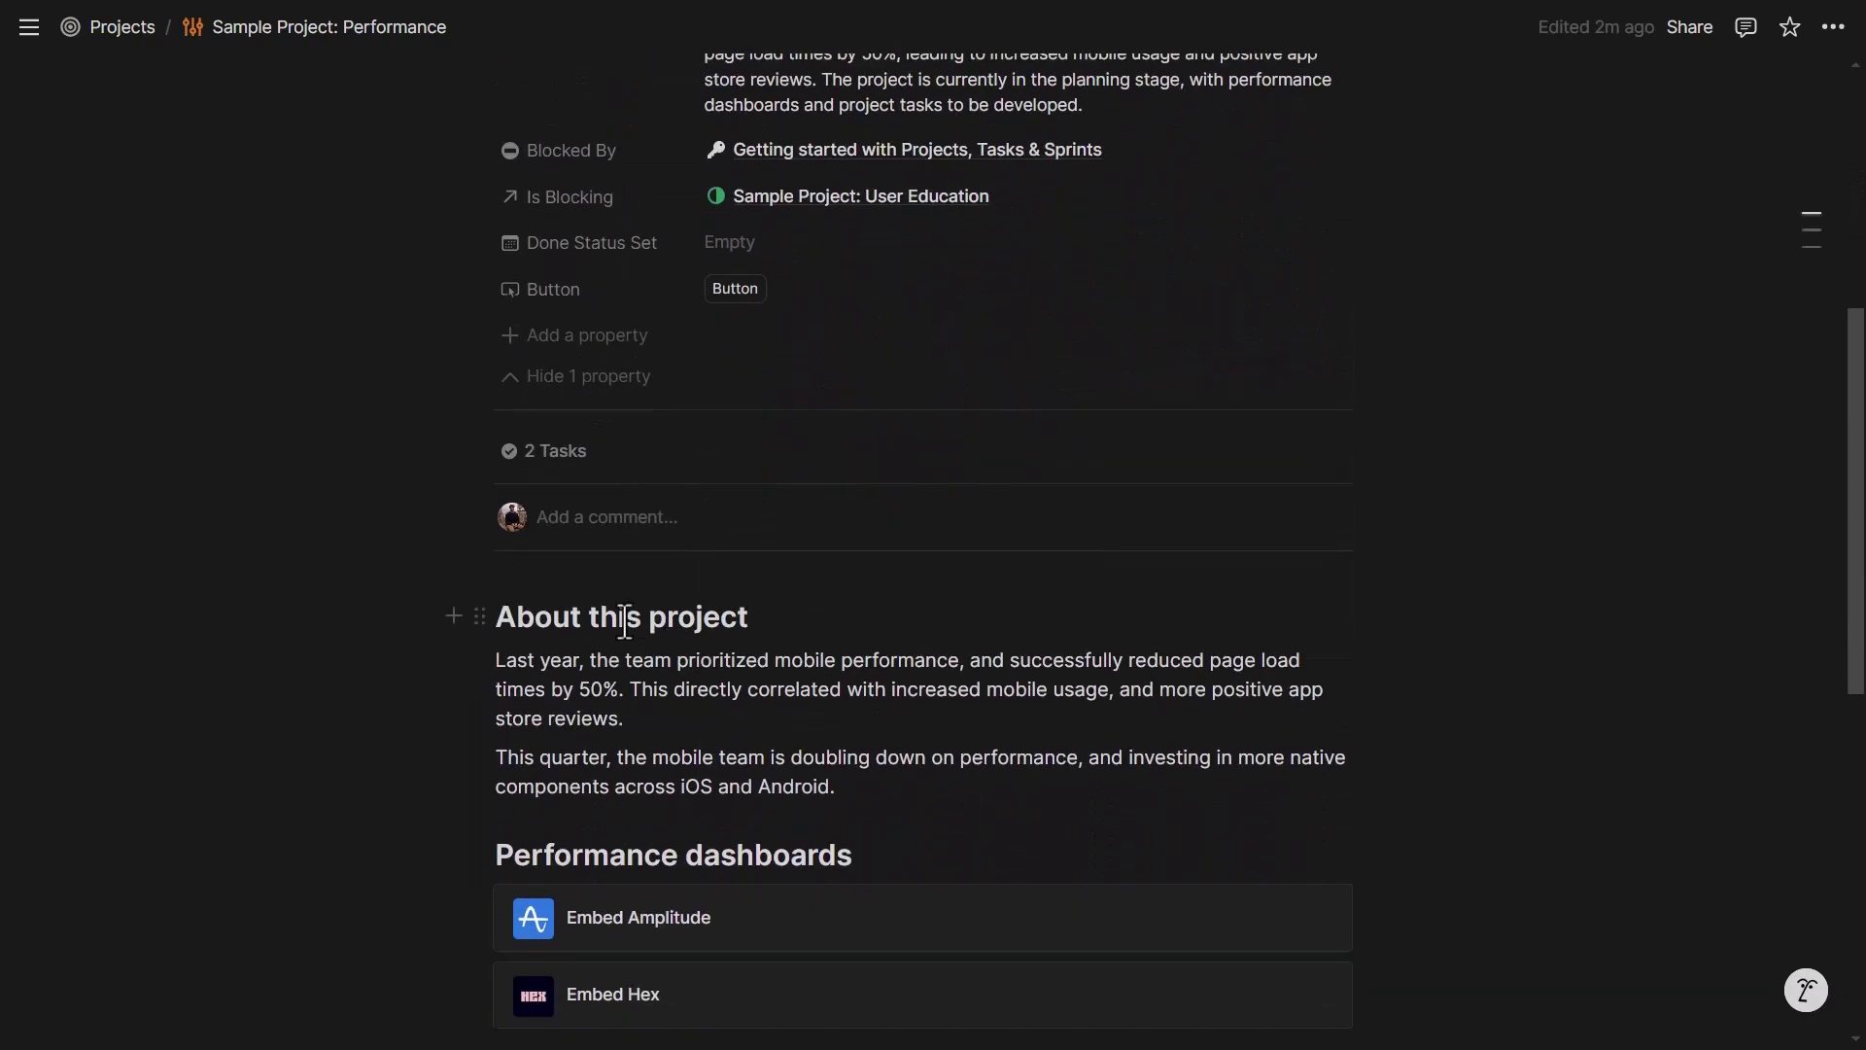
left_click(508, 619)
key("Return")
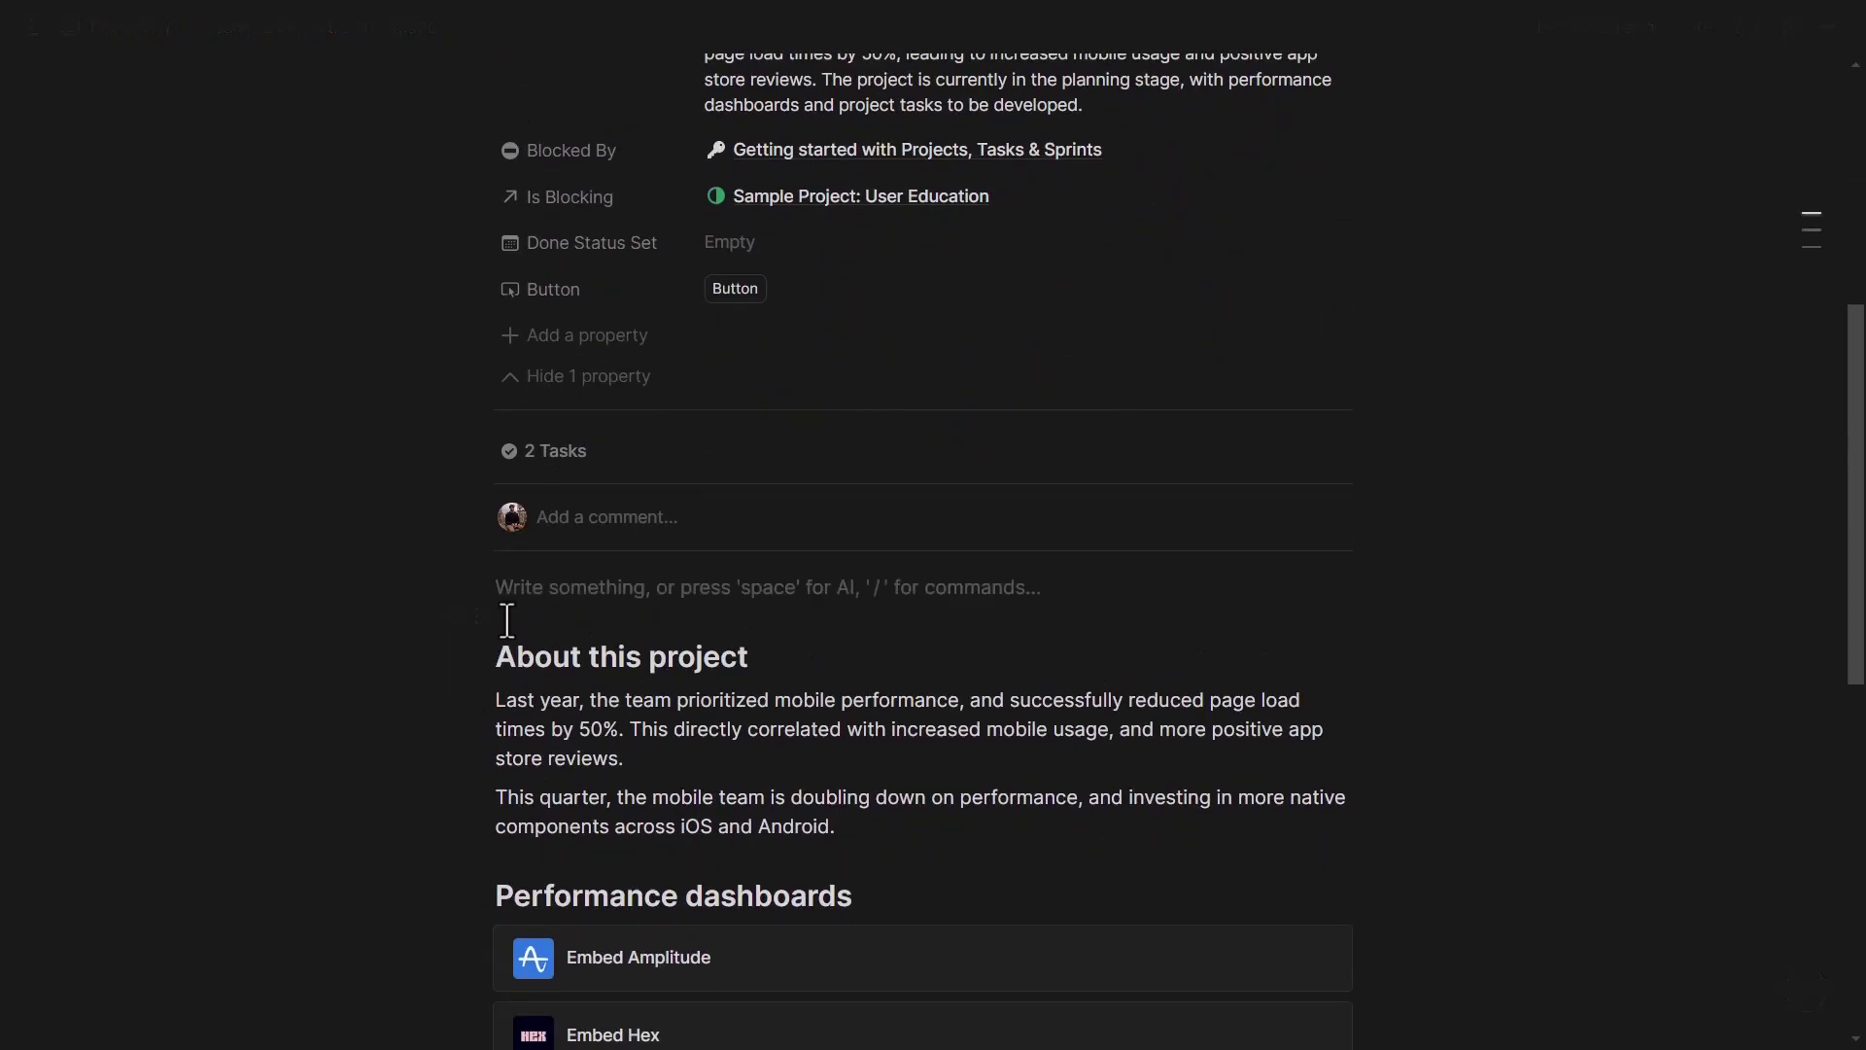
type("/button")
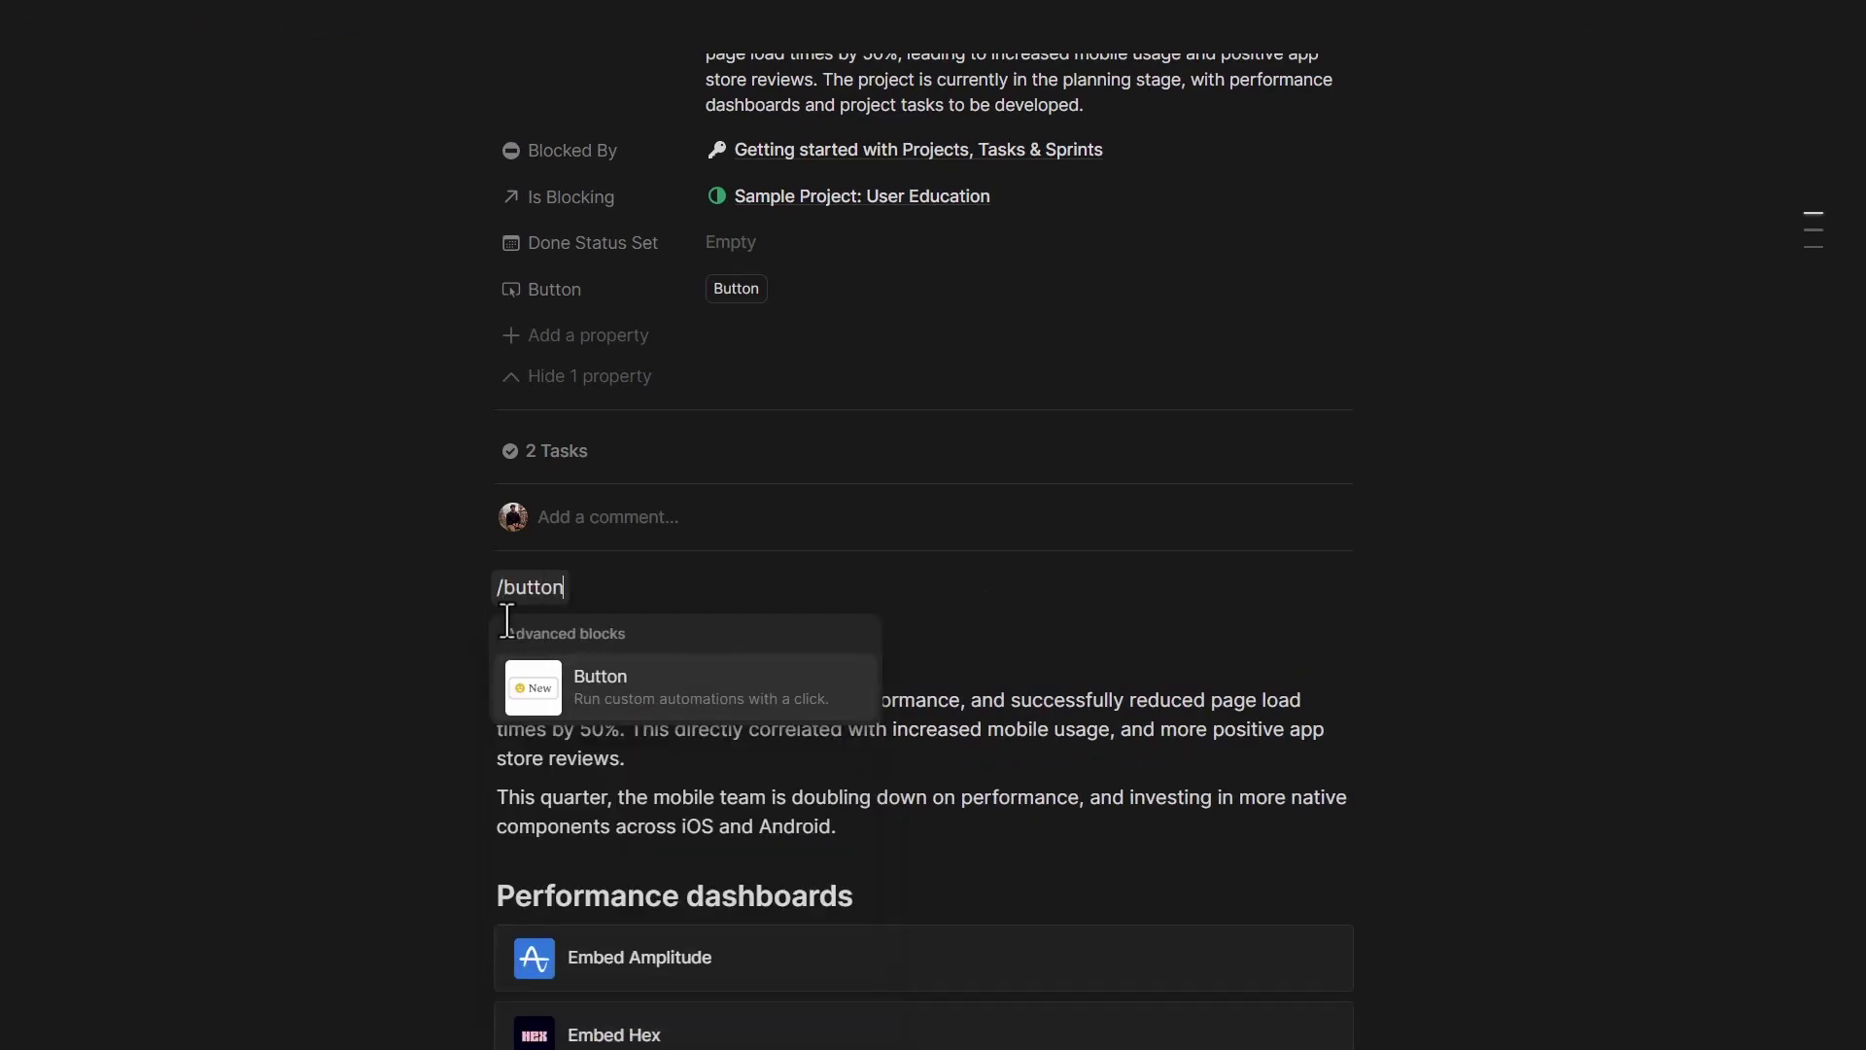
key("Return")
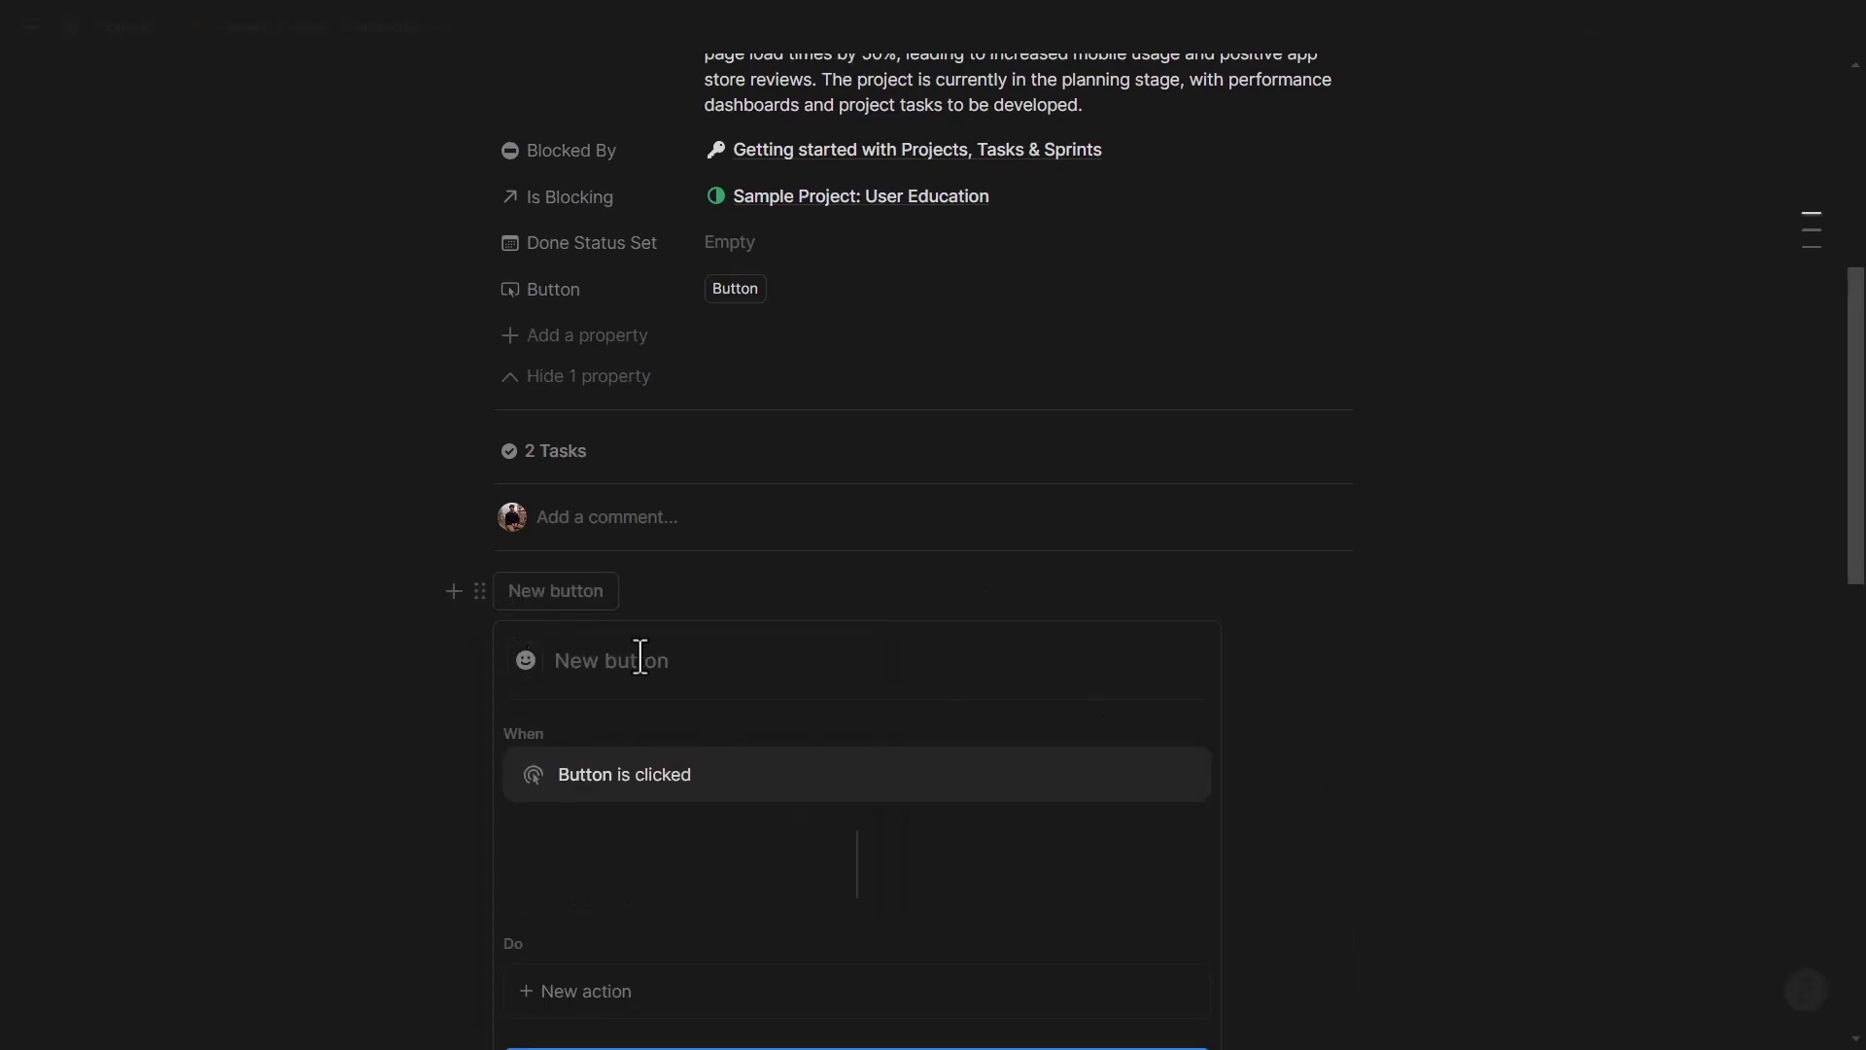
Make the new button send a webhook including all existing properties.
scroll(696, 625, "down", 4)
left_click(724, 627)
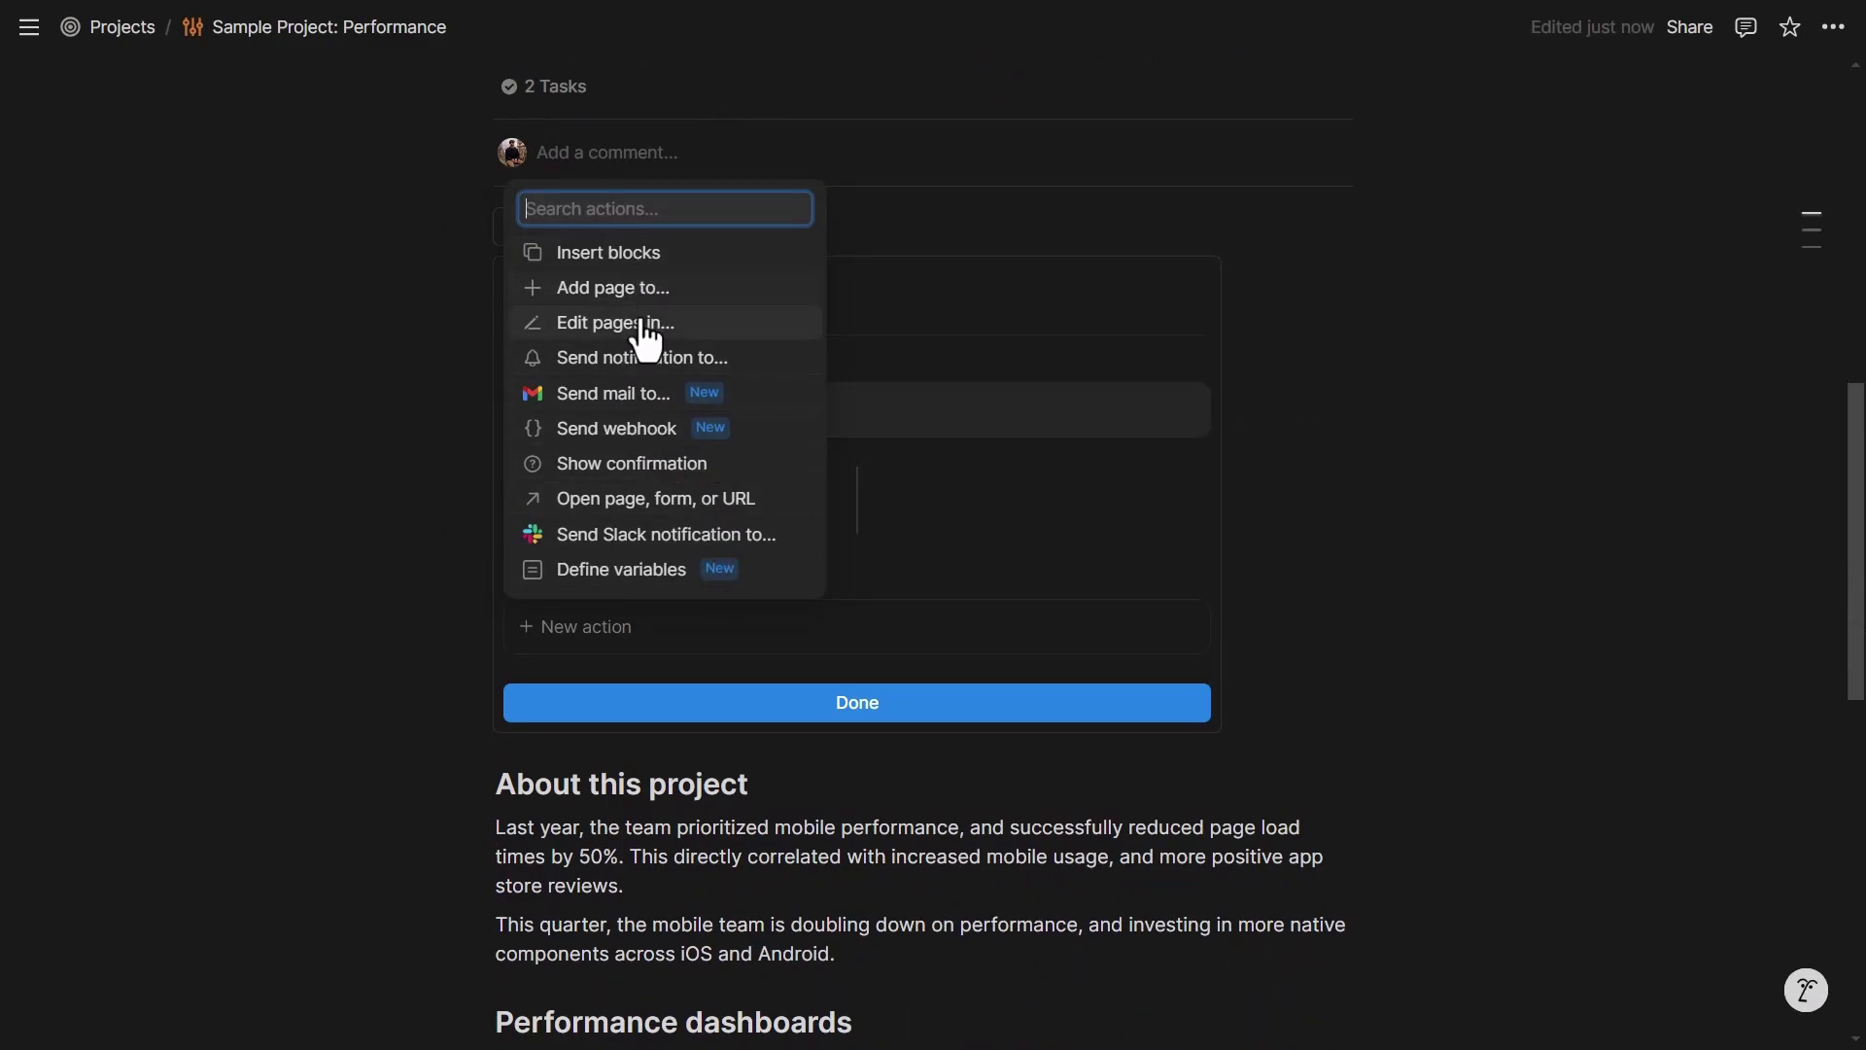
left_click(700, 428)
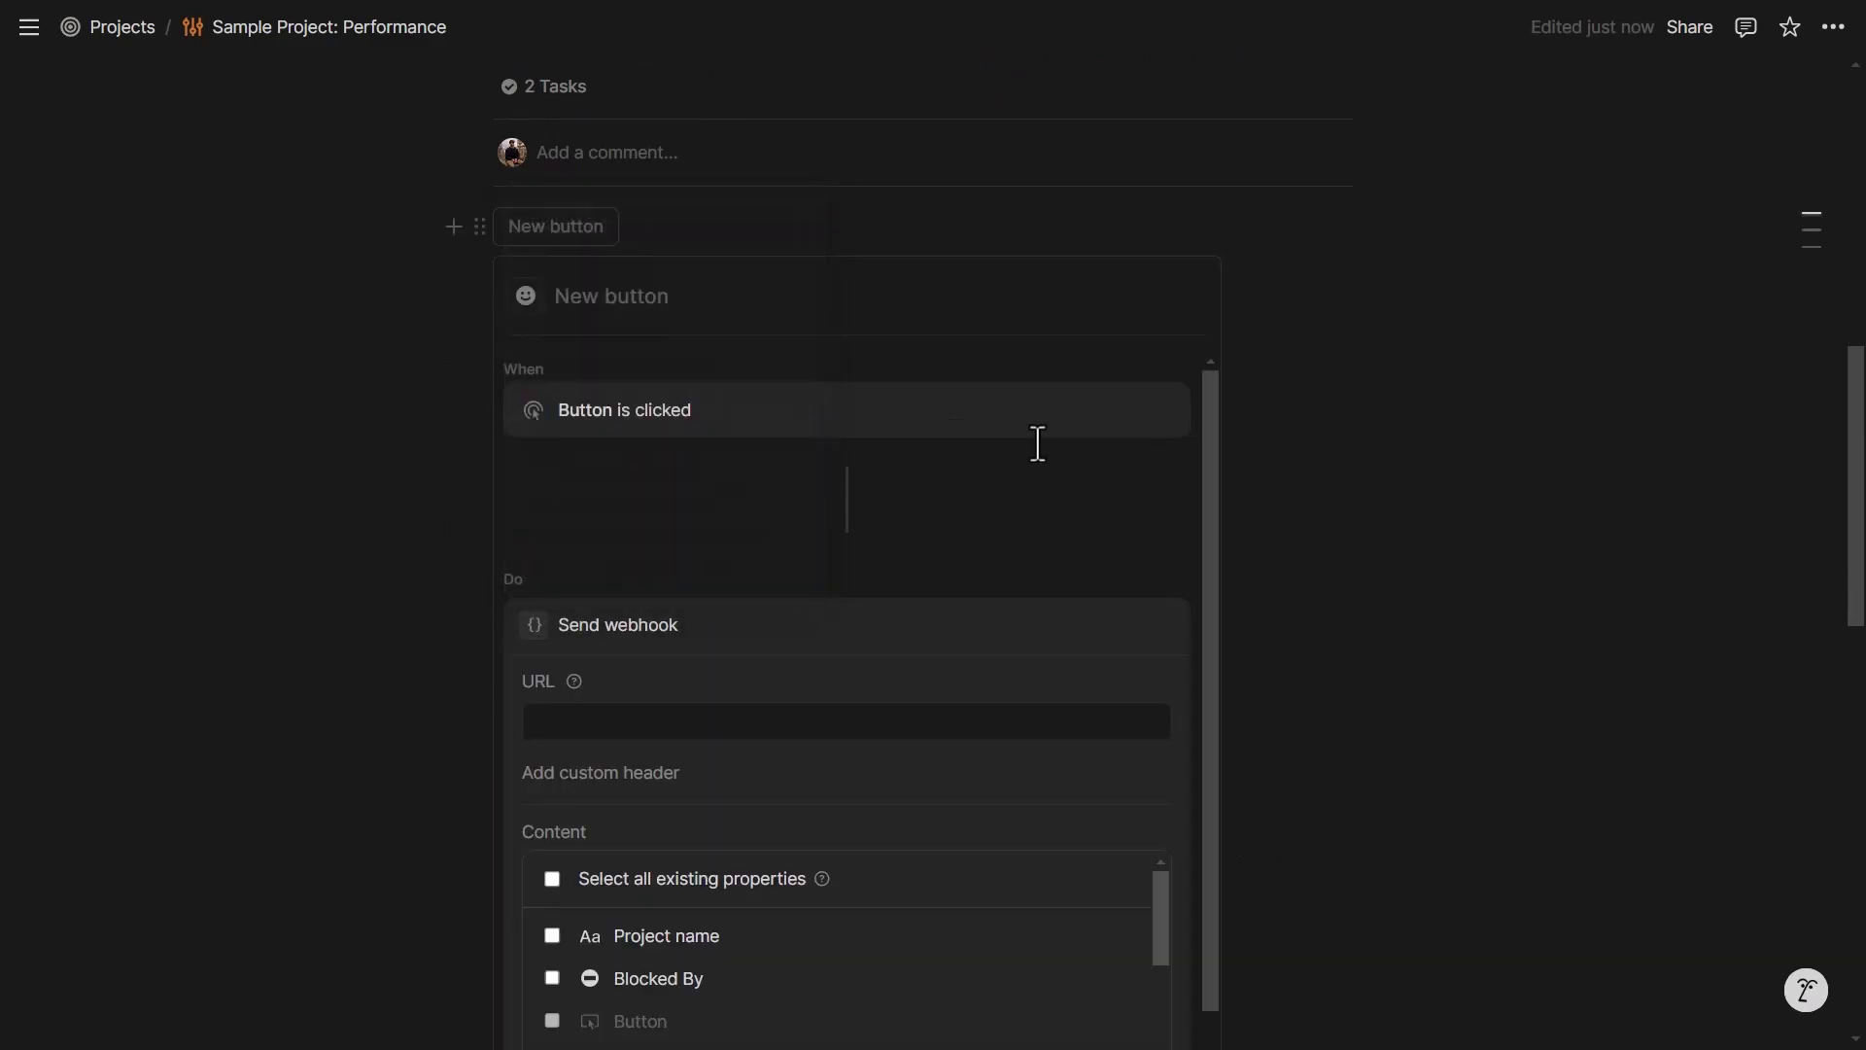
scroll(1012, 454, "down", 2)
scroll(1012, 450, "down", 2)
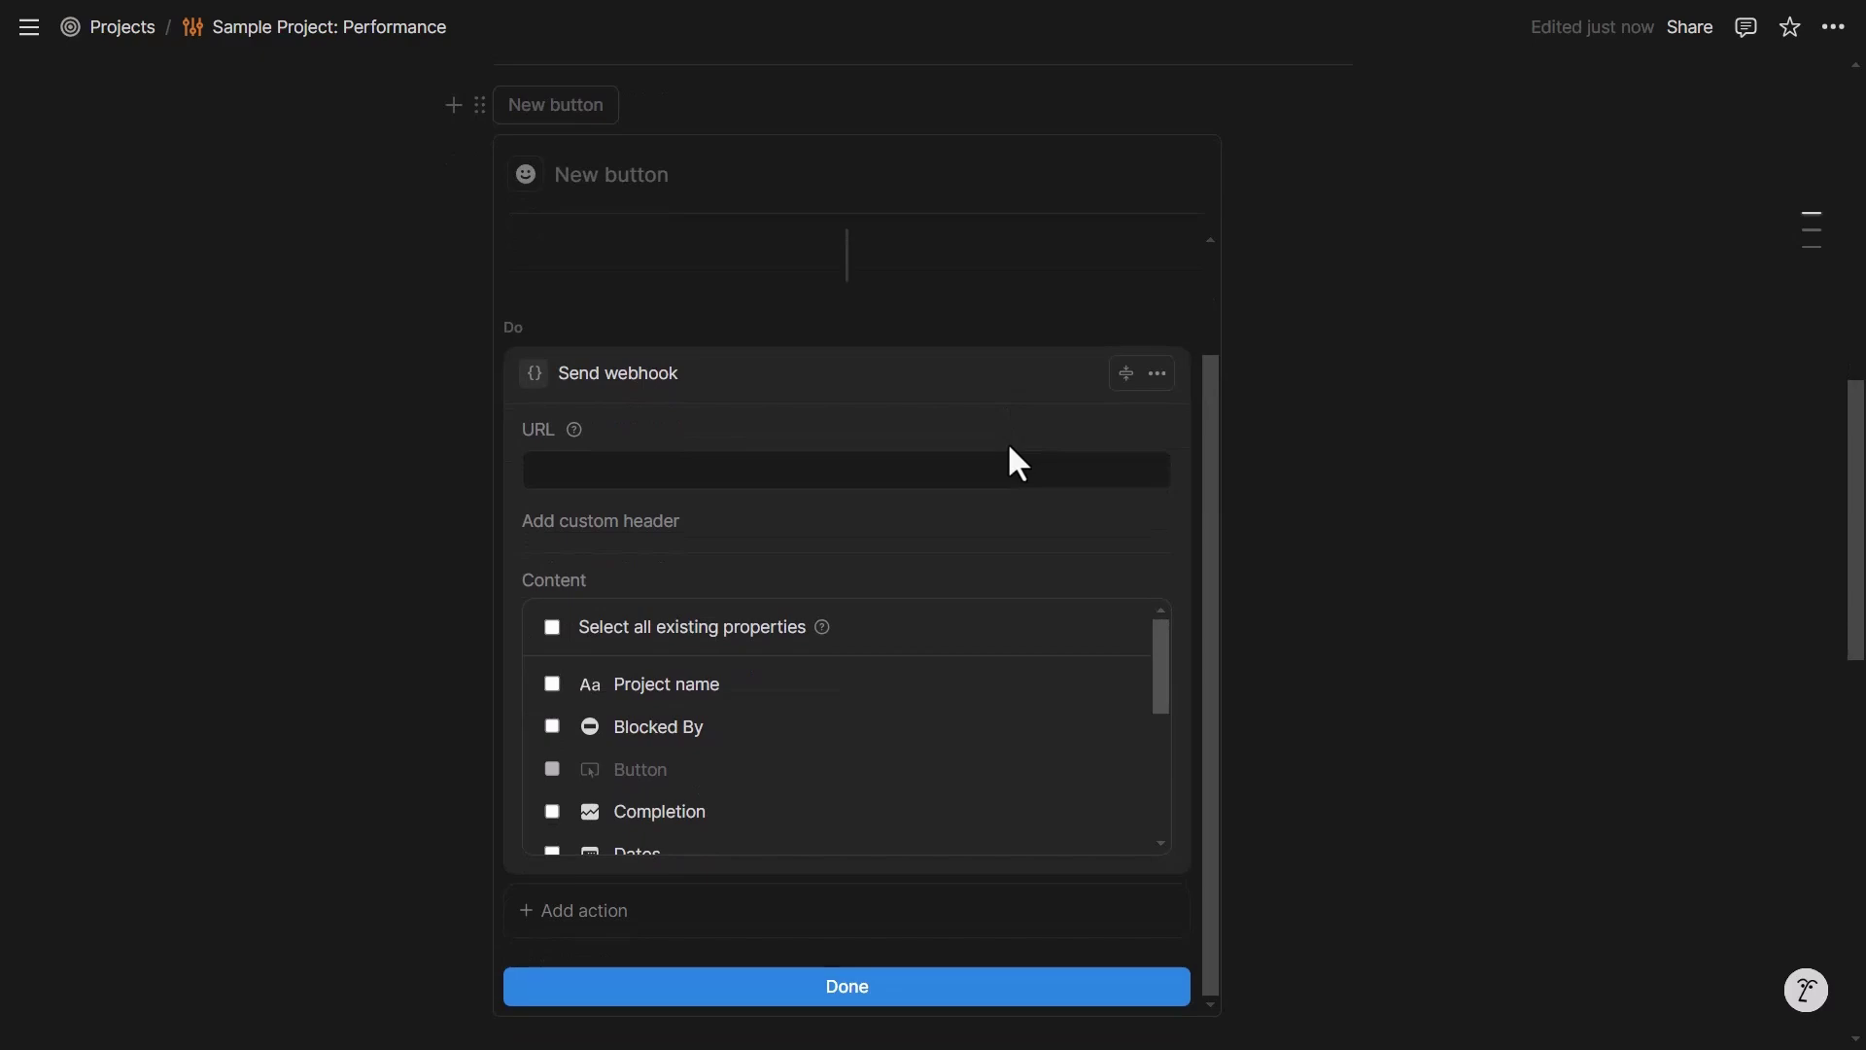
left_click(708, 636)
mouse_move(17, 29)
scroll(78, 564, "down", 1)
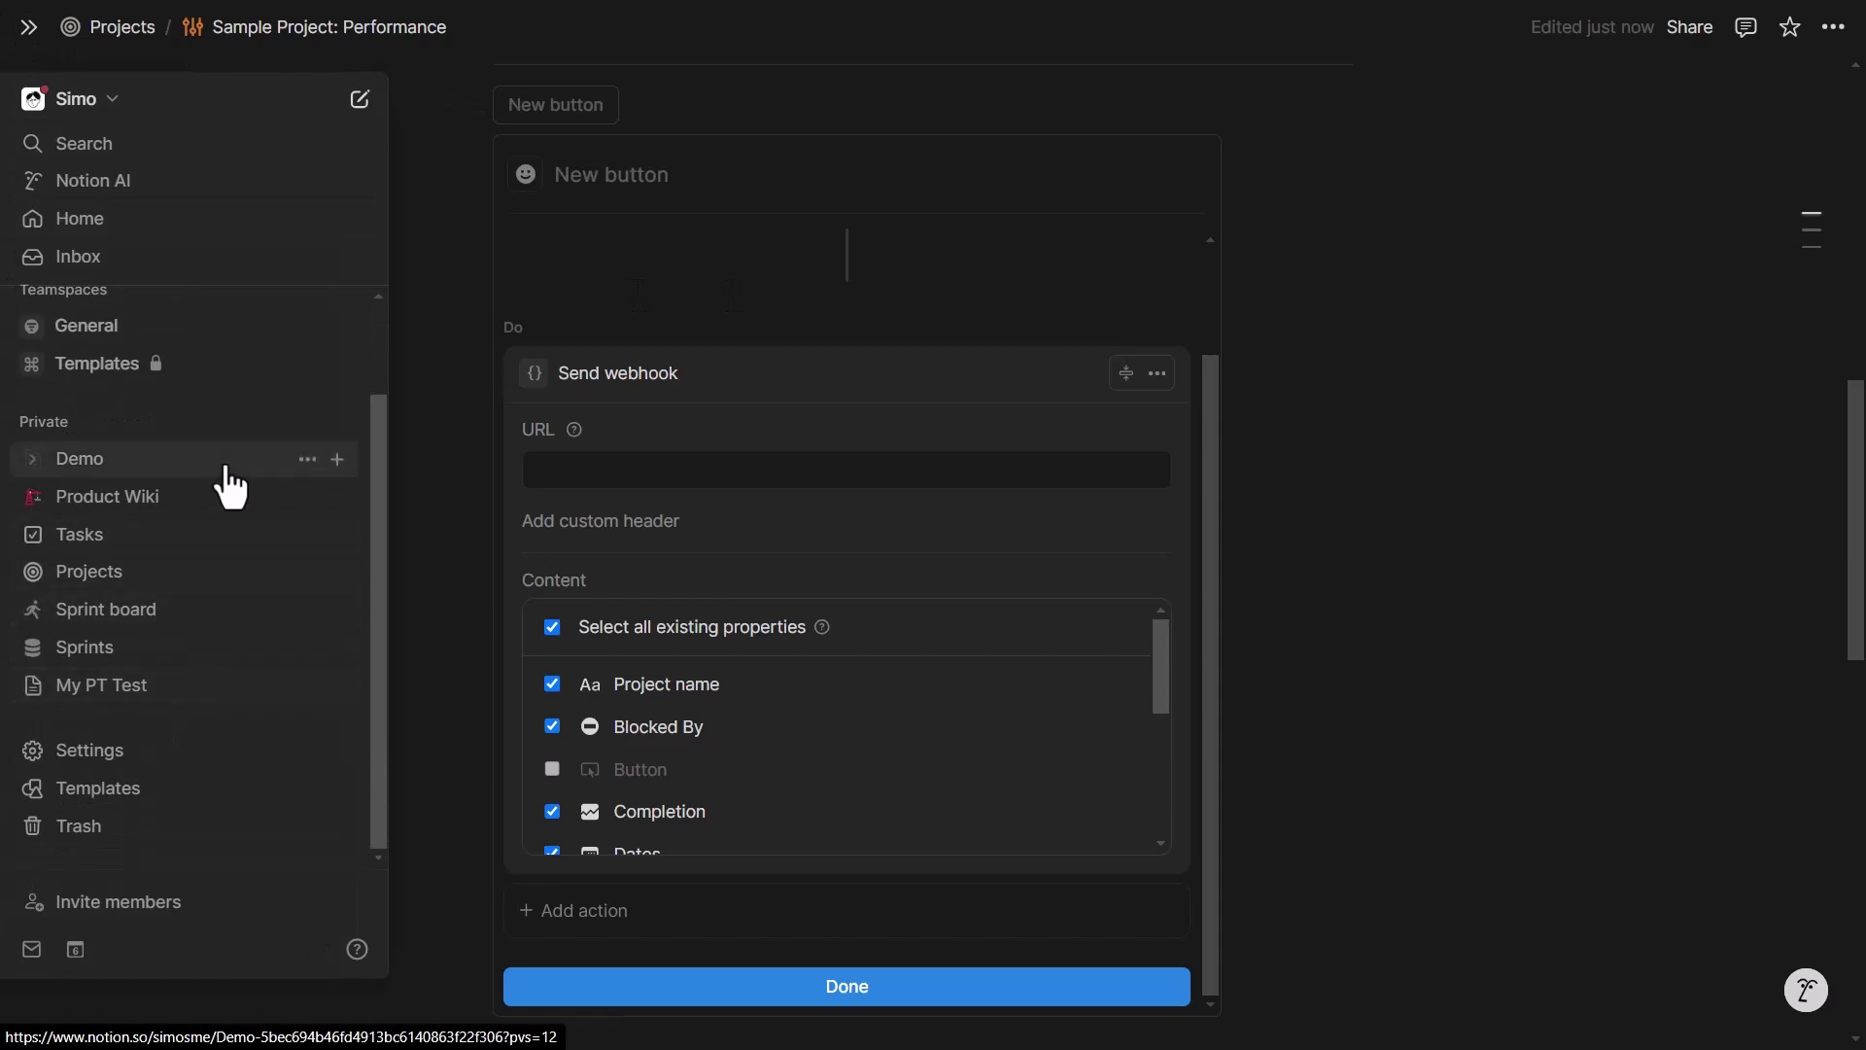
Create a new private page and insert a /button block in its body.
left_click(340, 420)
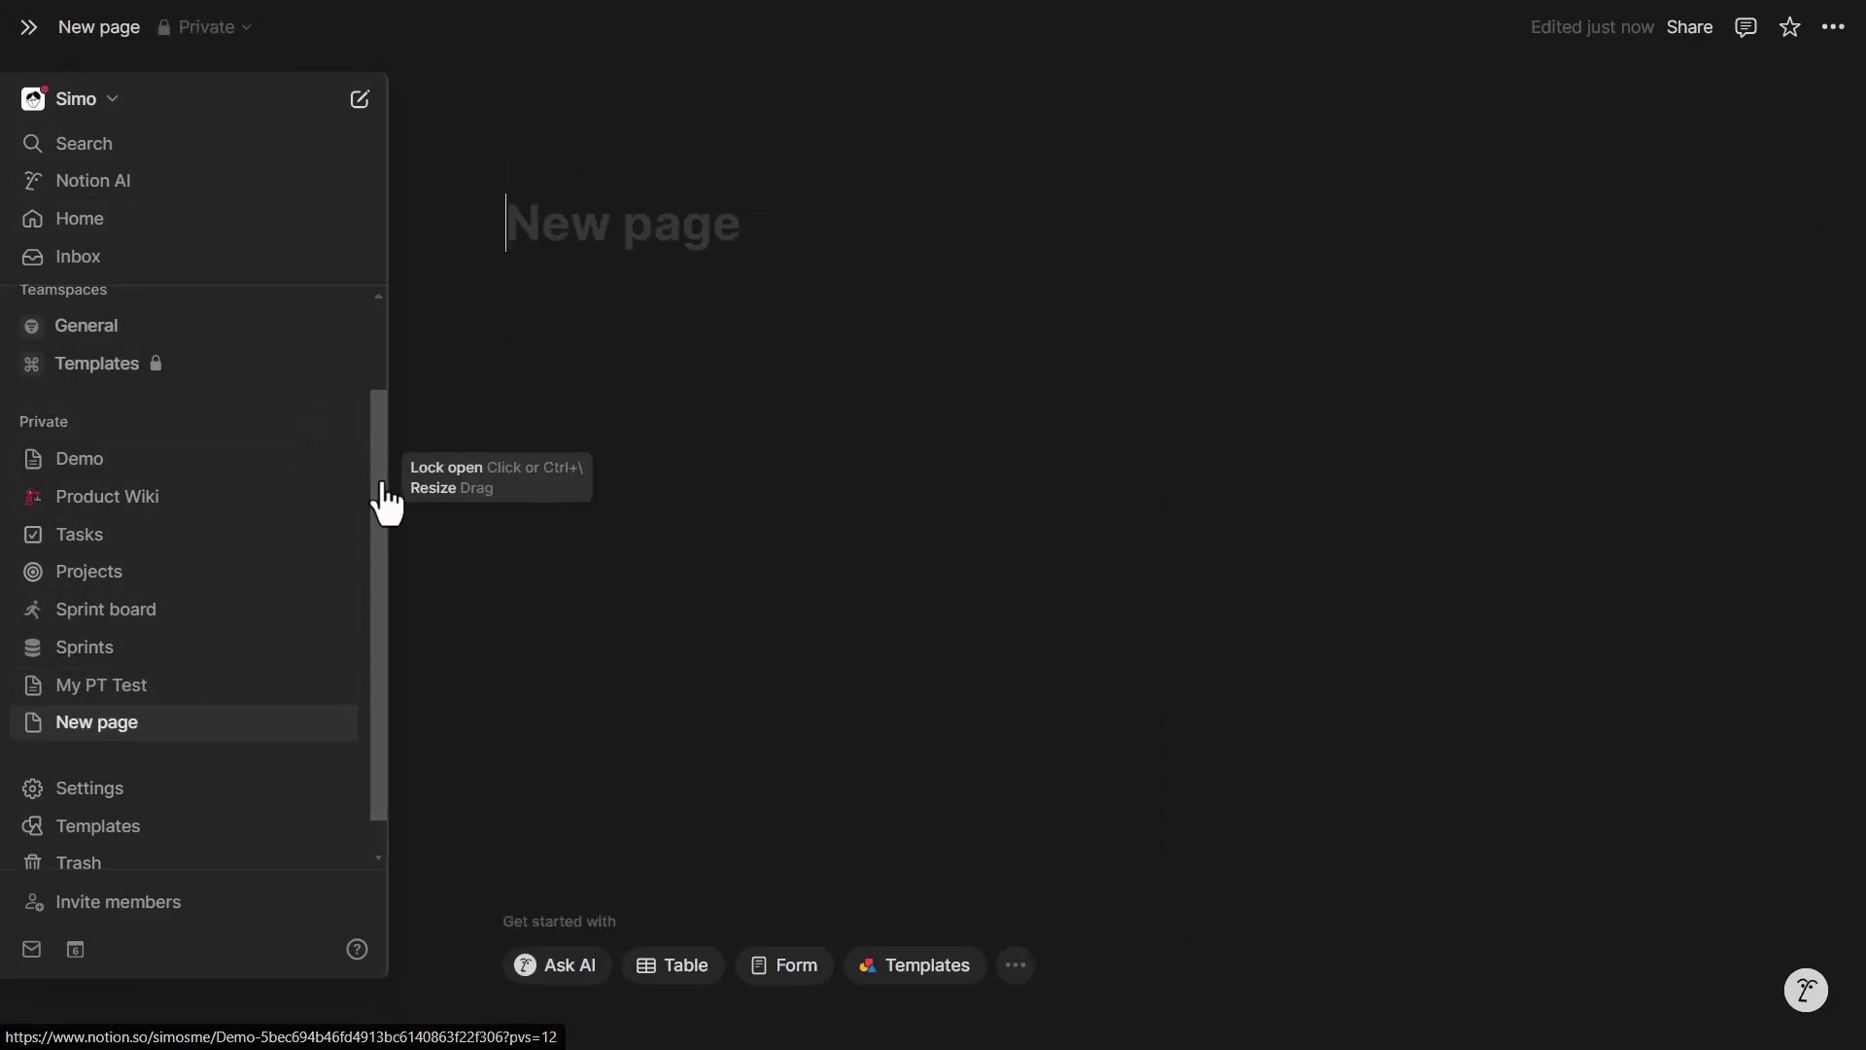
left_click(734, 325)
type("/button")
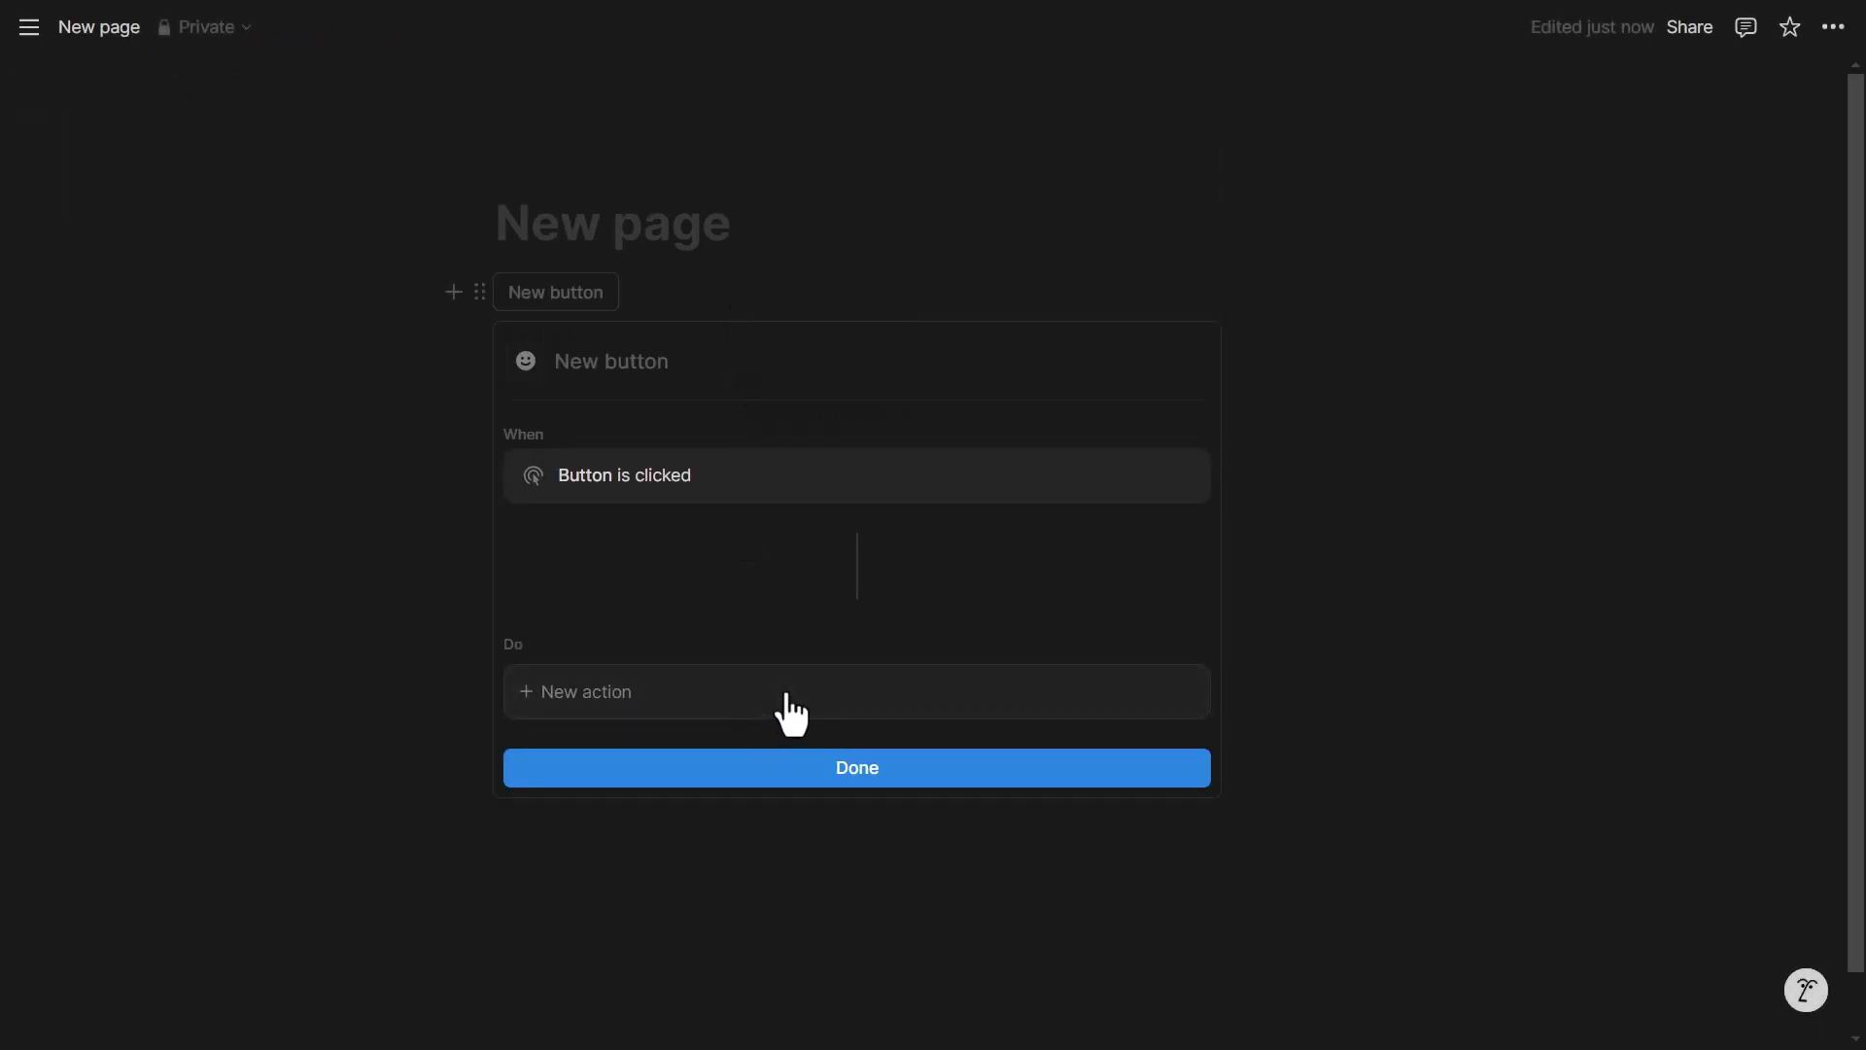
Give the button a Send webhook action, adding then removing a custom header row, URL left empty.
left_click(768, 692)
left_click(661, 494)
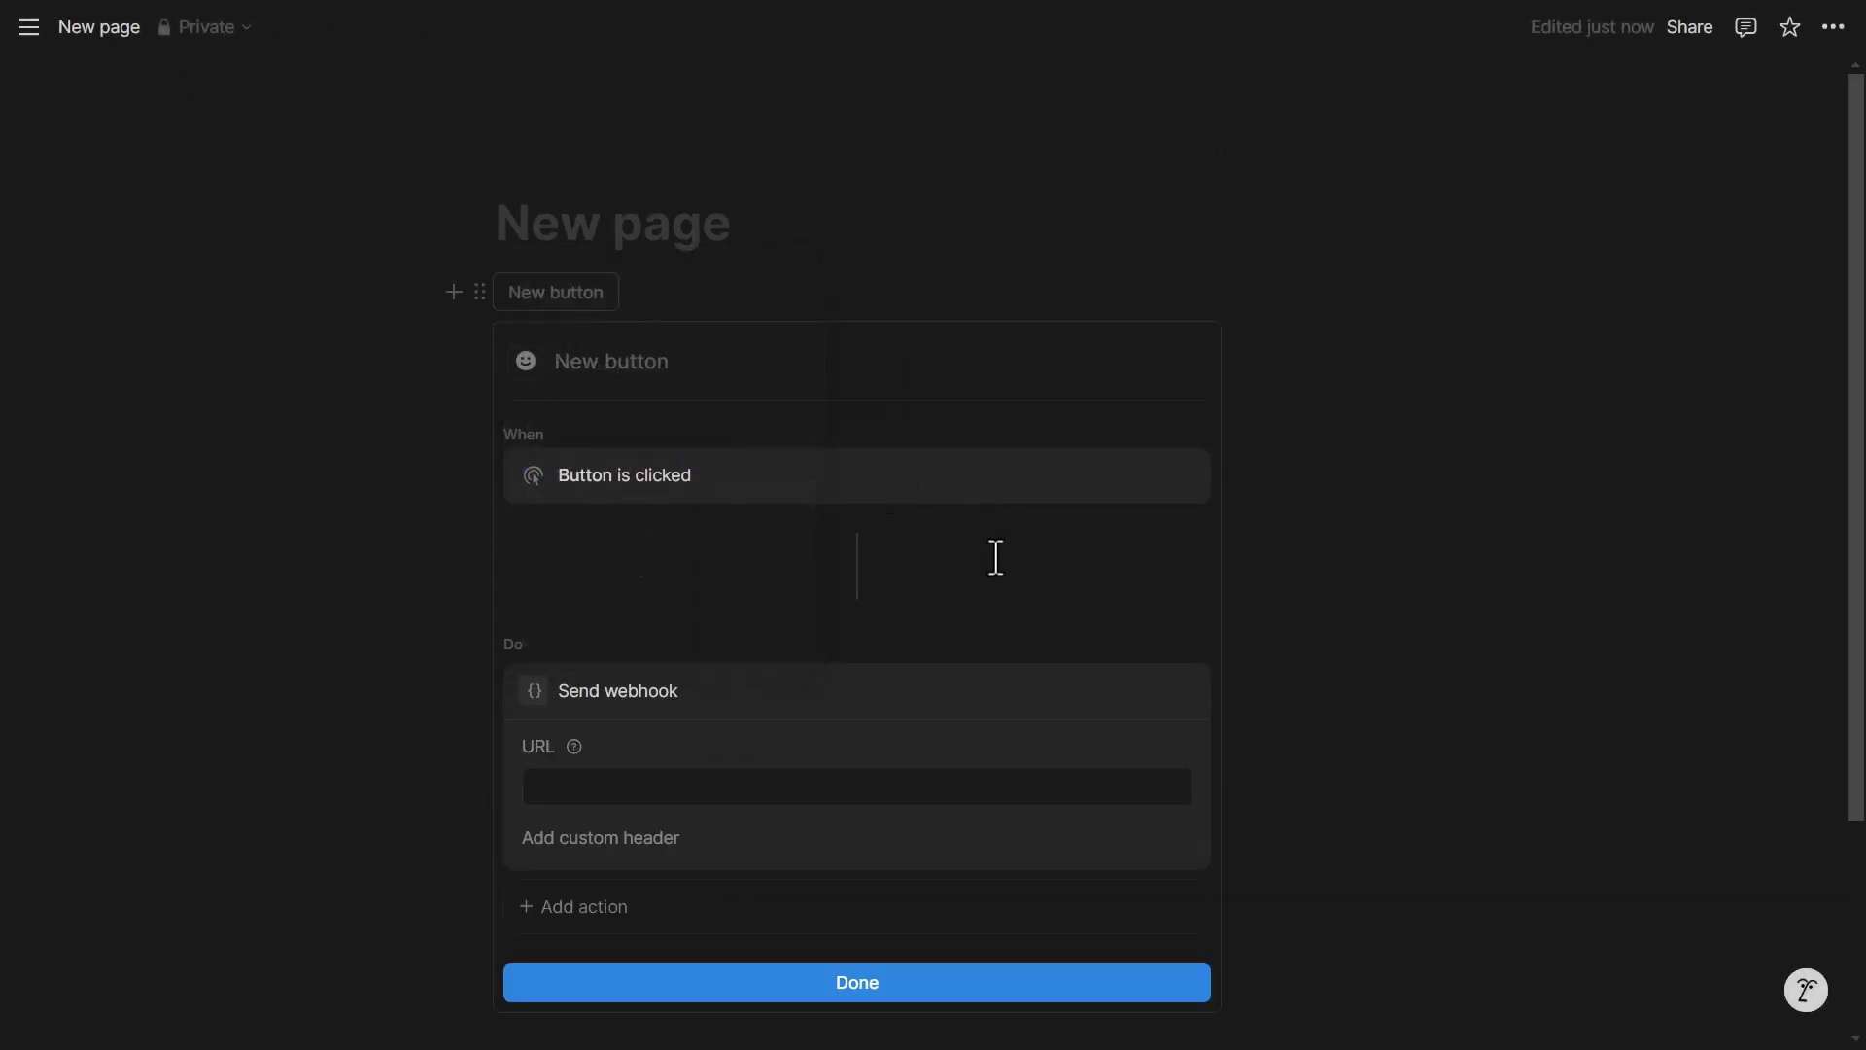
scroll(990, 552, "down", 3)
left_click(909, 542)
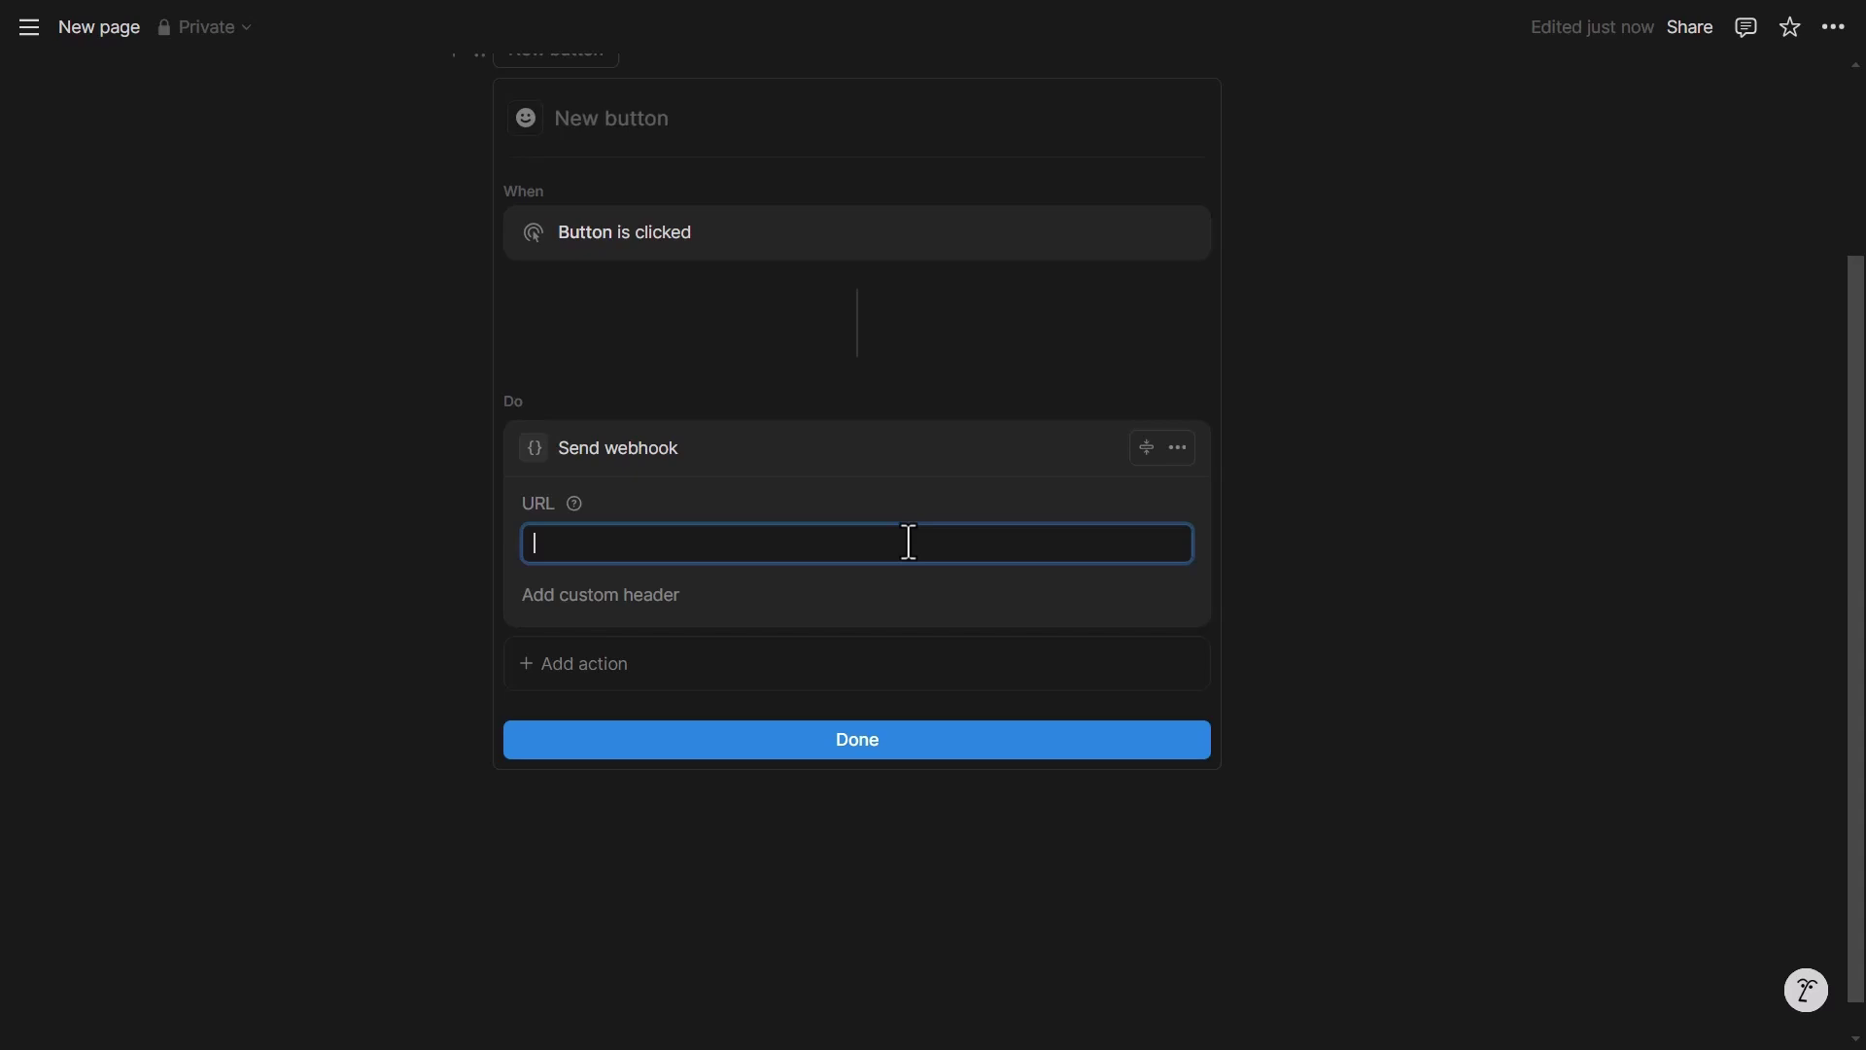
left_click(642, 595)
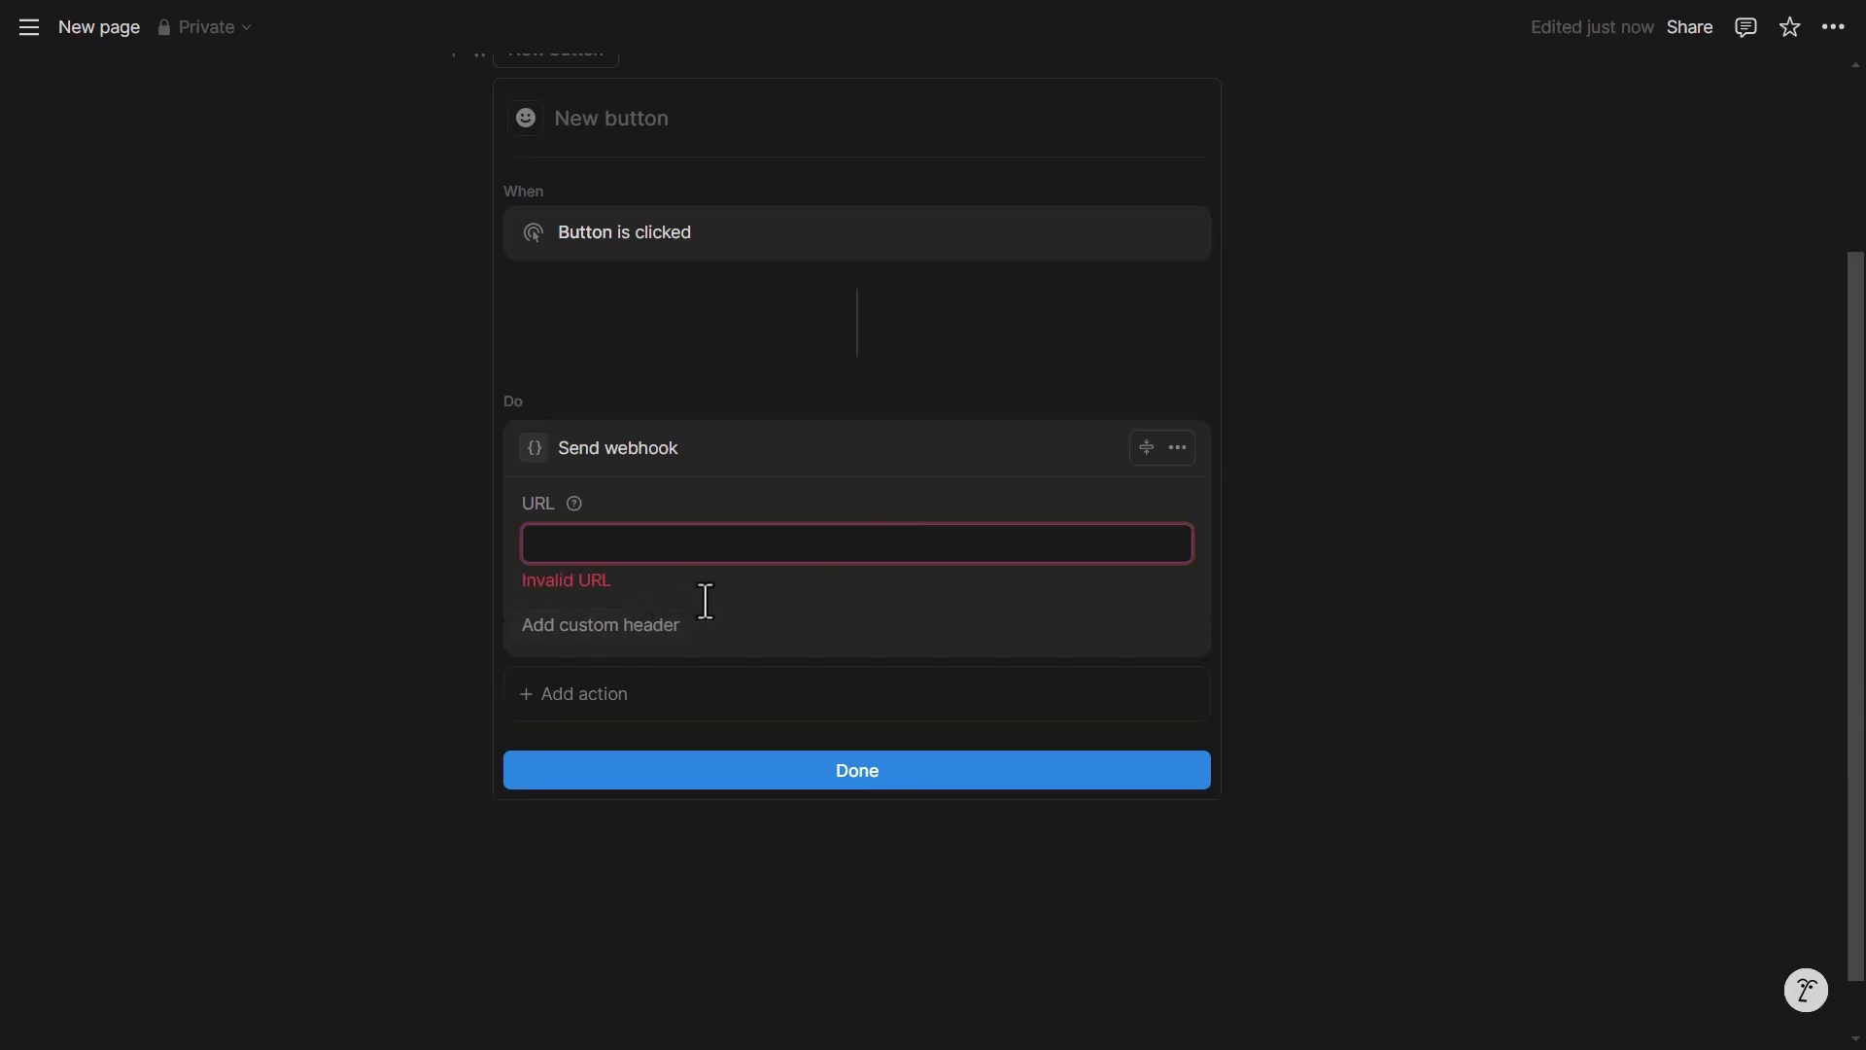
left_click(637, 623)
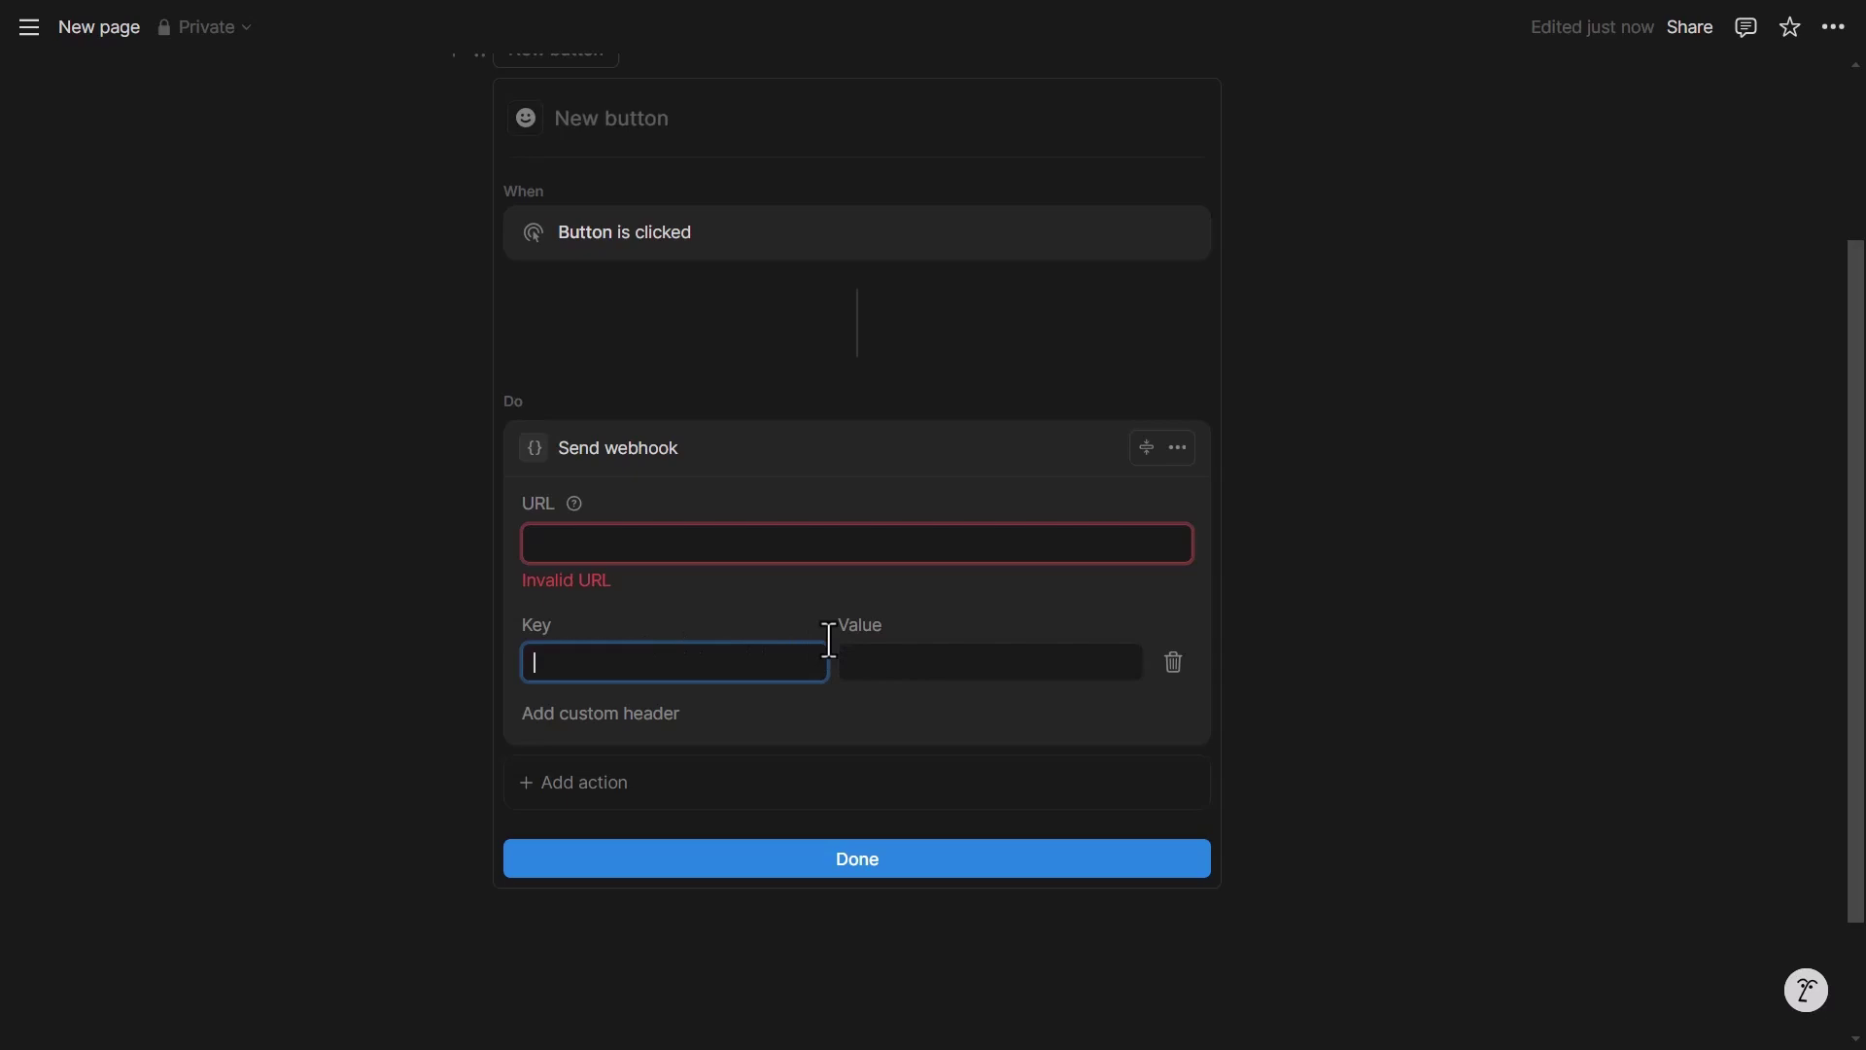
left_click(1173, 662)
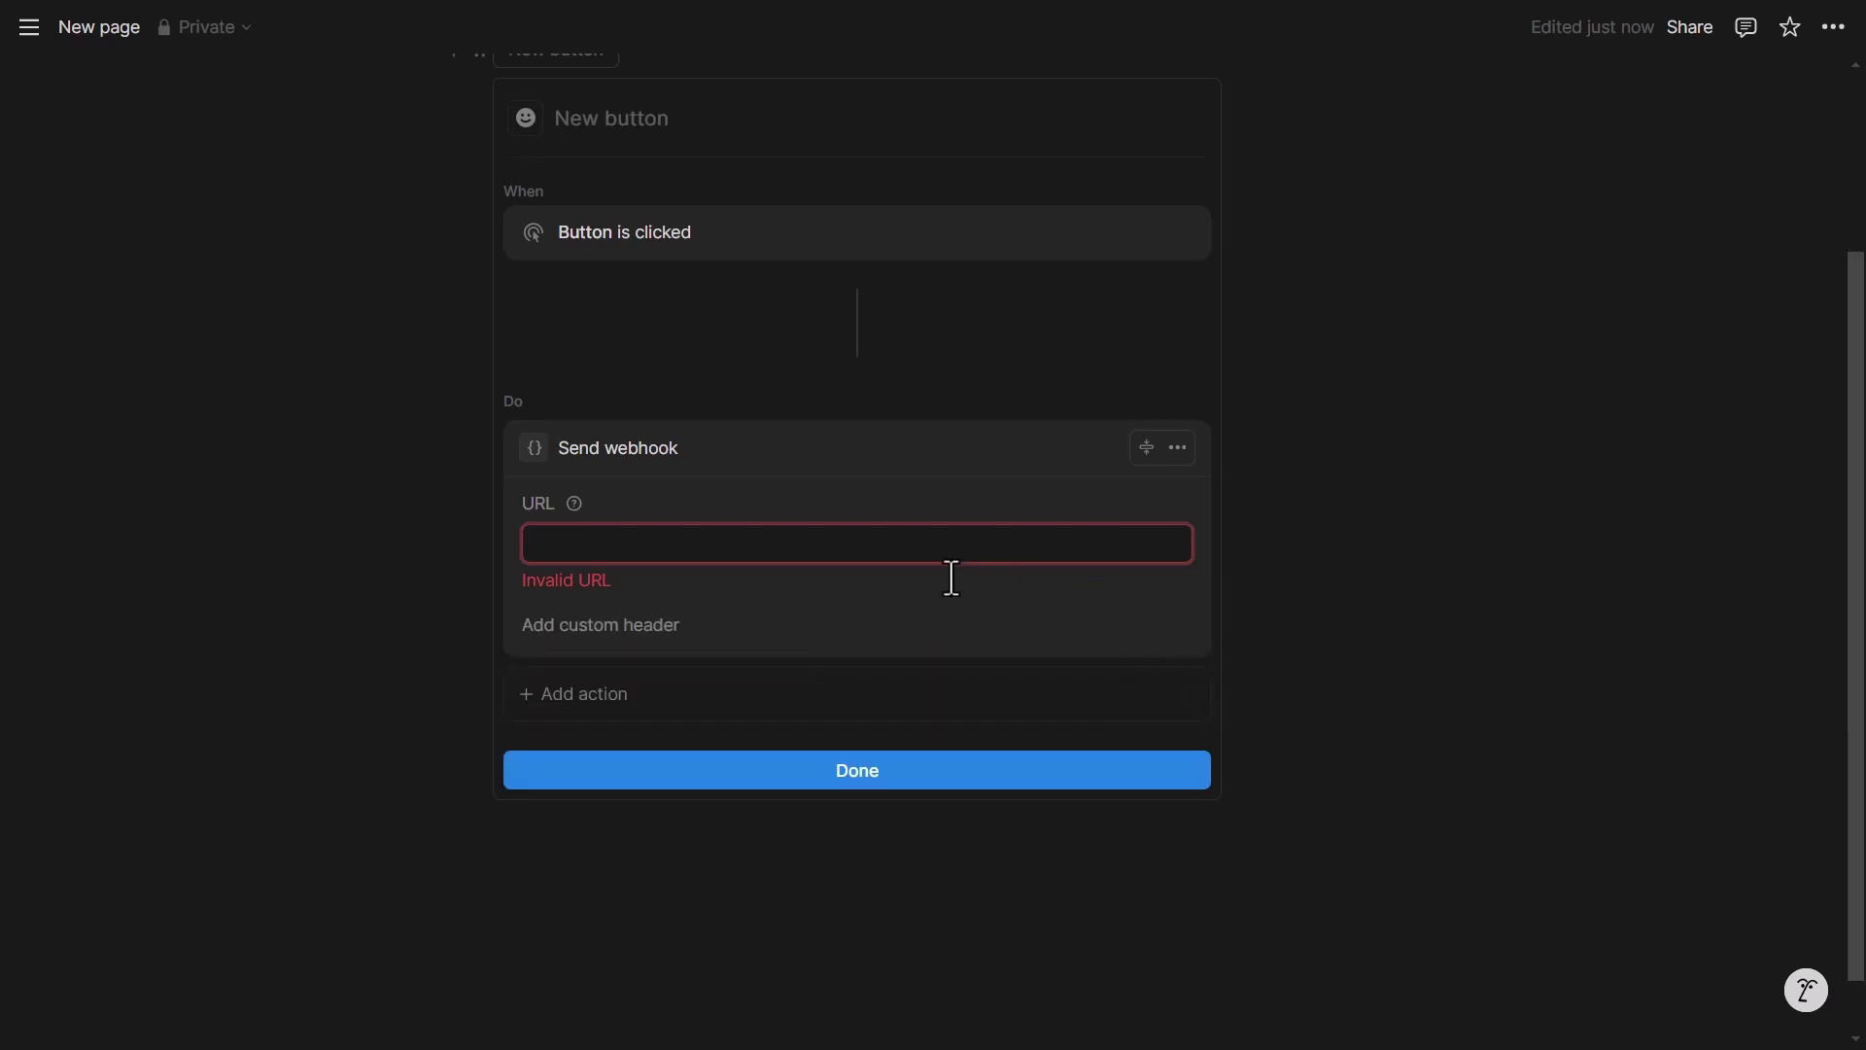
left_click(824, 545)
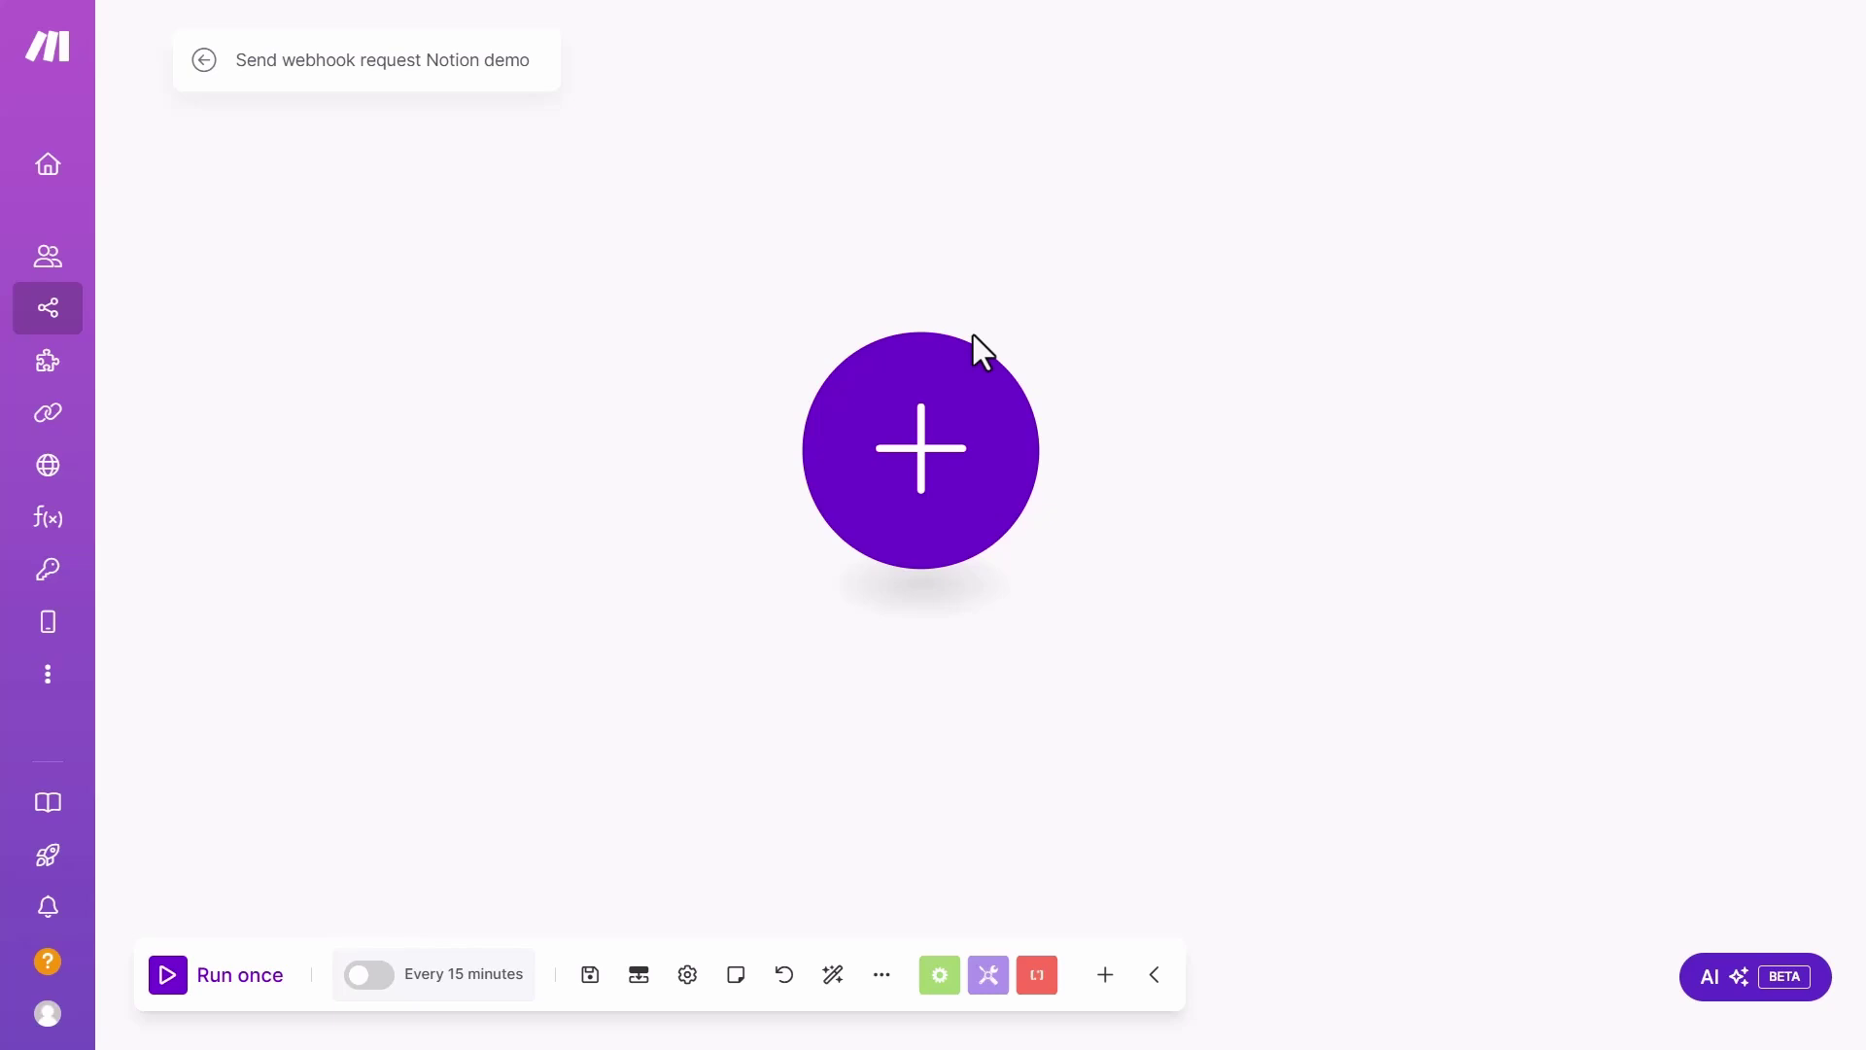
Add a Webhooks Custom webhook trigger as the scenario's first module.
left_click(939, 408)
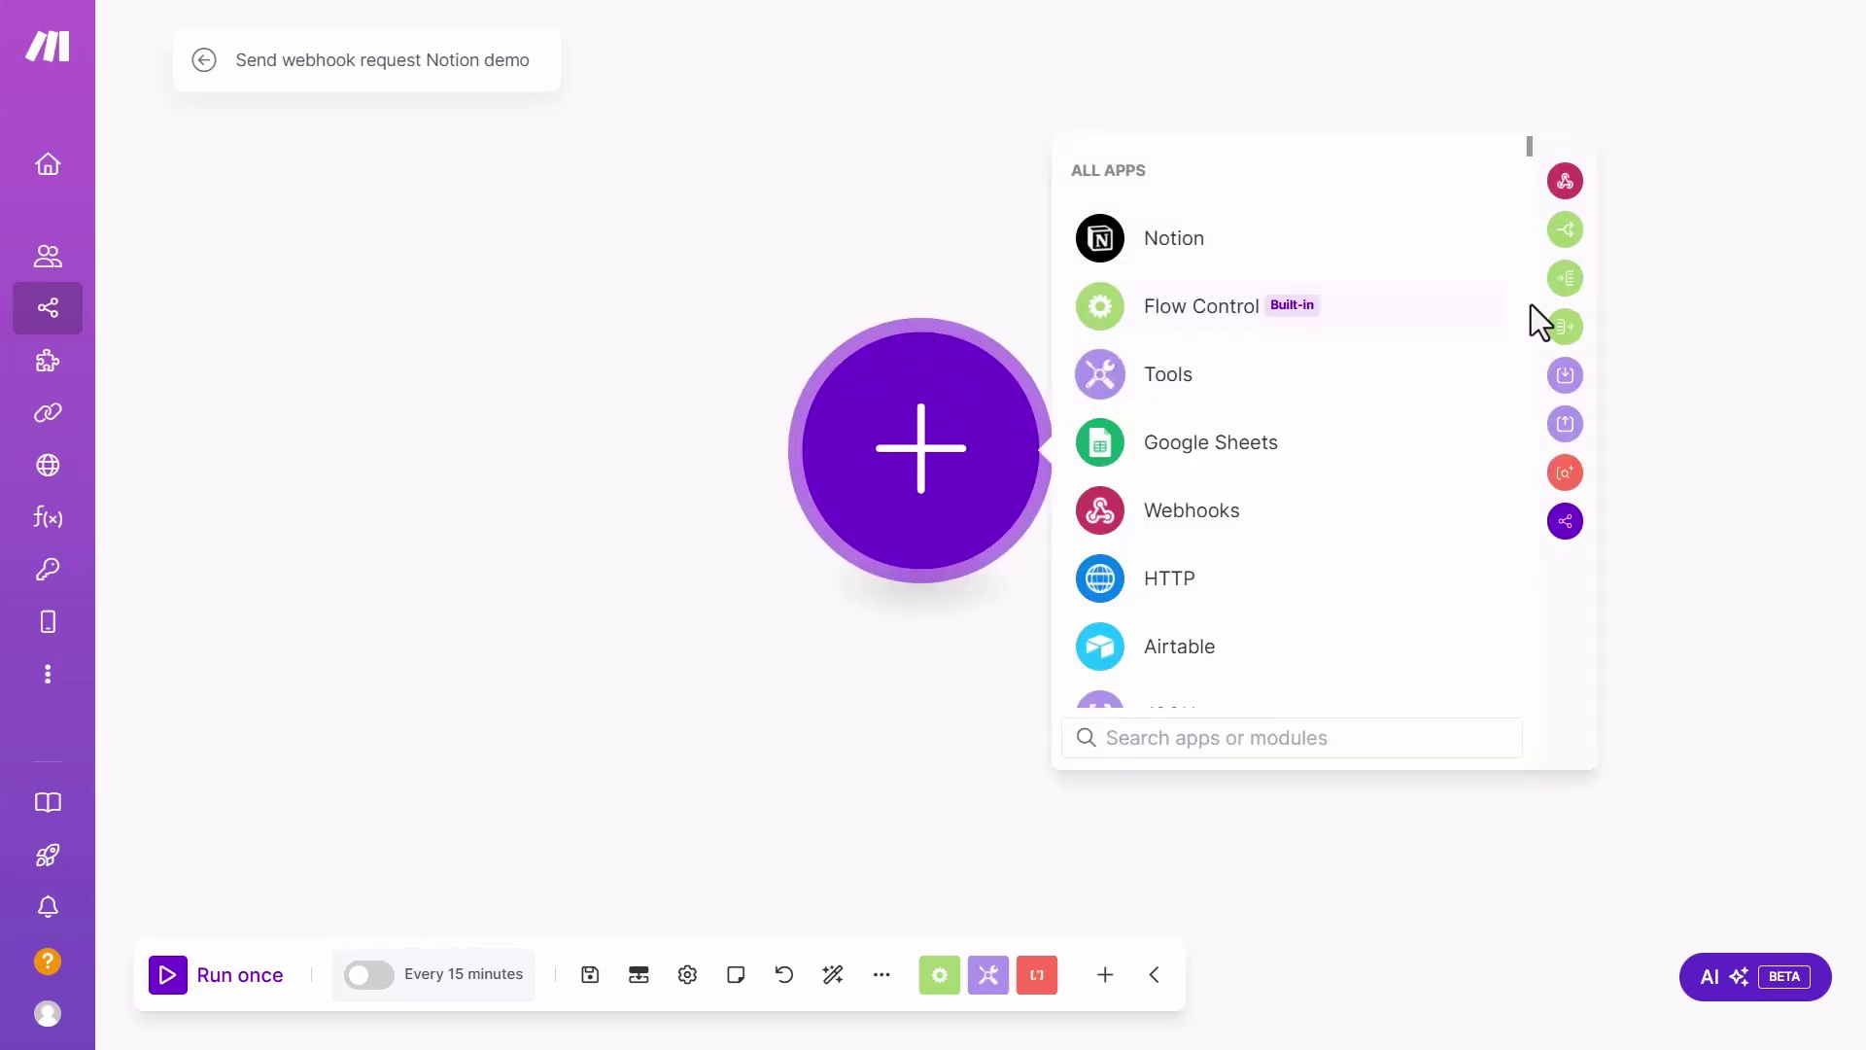
left_click(1565, 185)
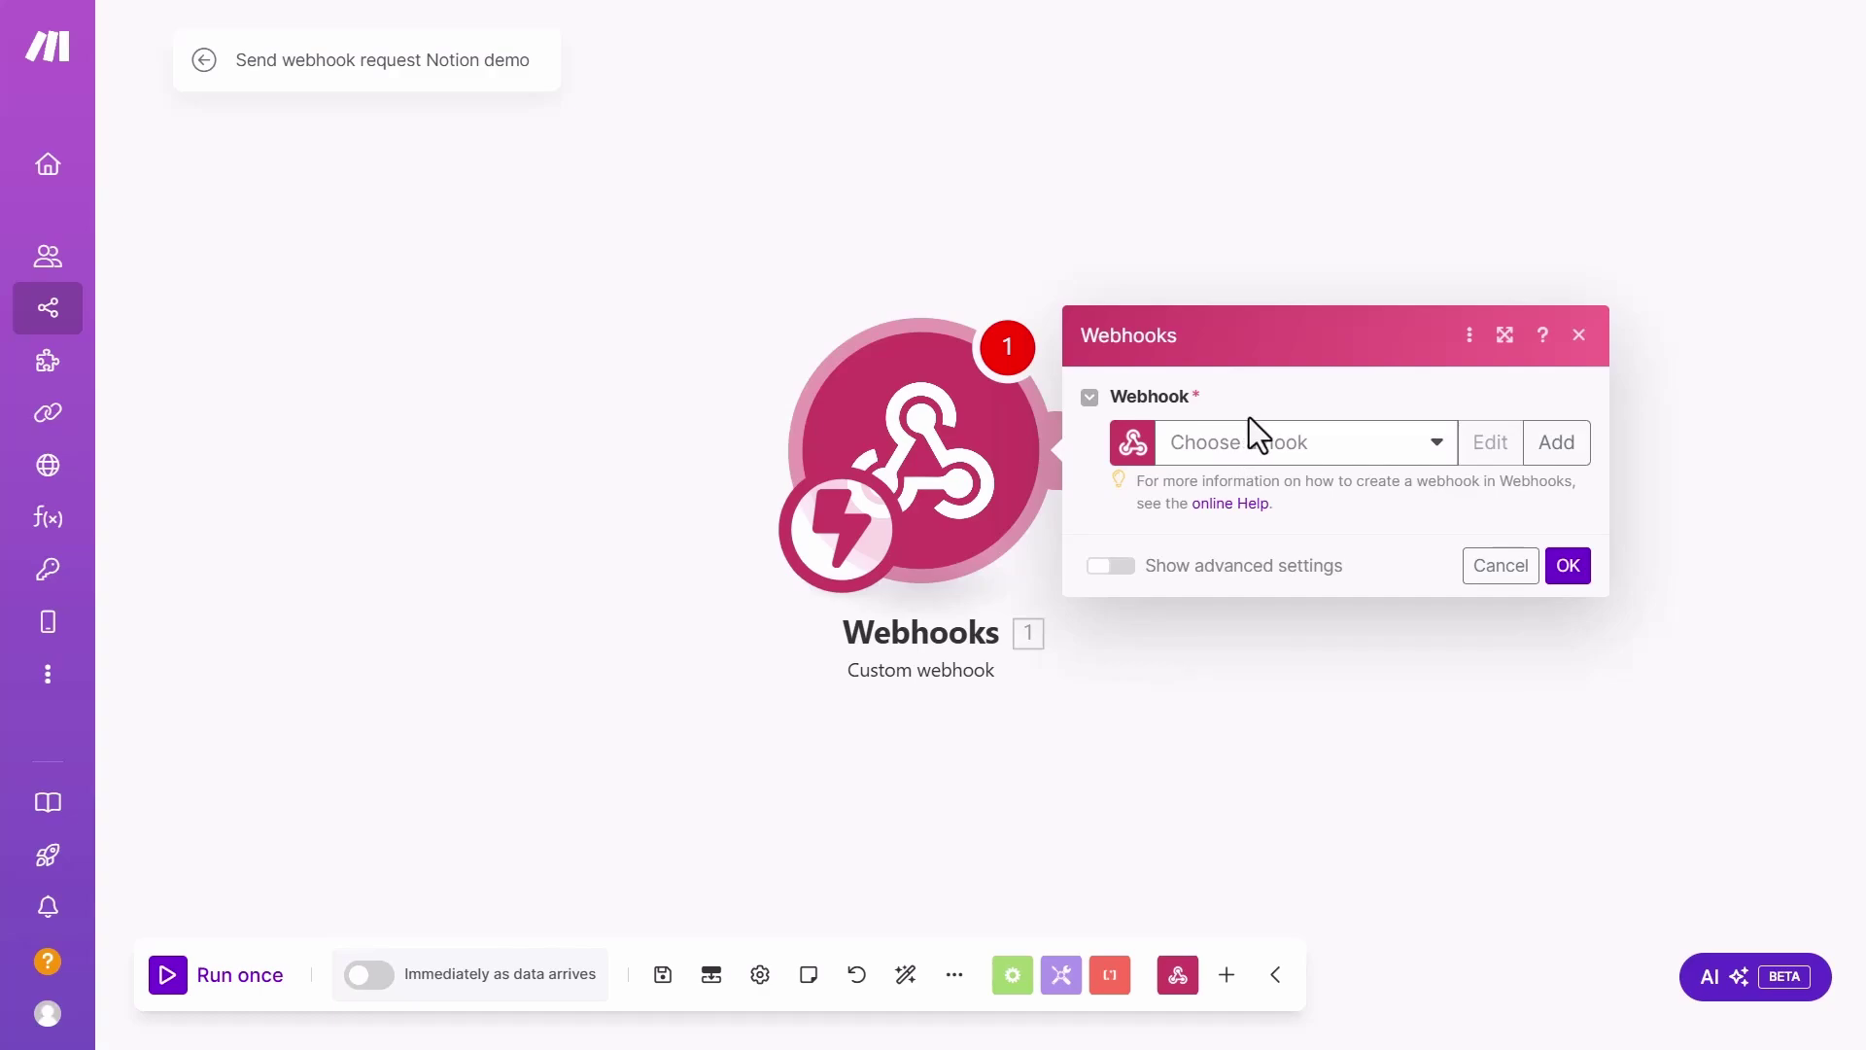
Create a webhook named 'Notion projects demo', copy its address, and return to Notion.
left_click(1555, 442)
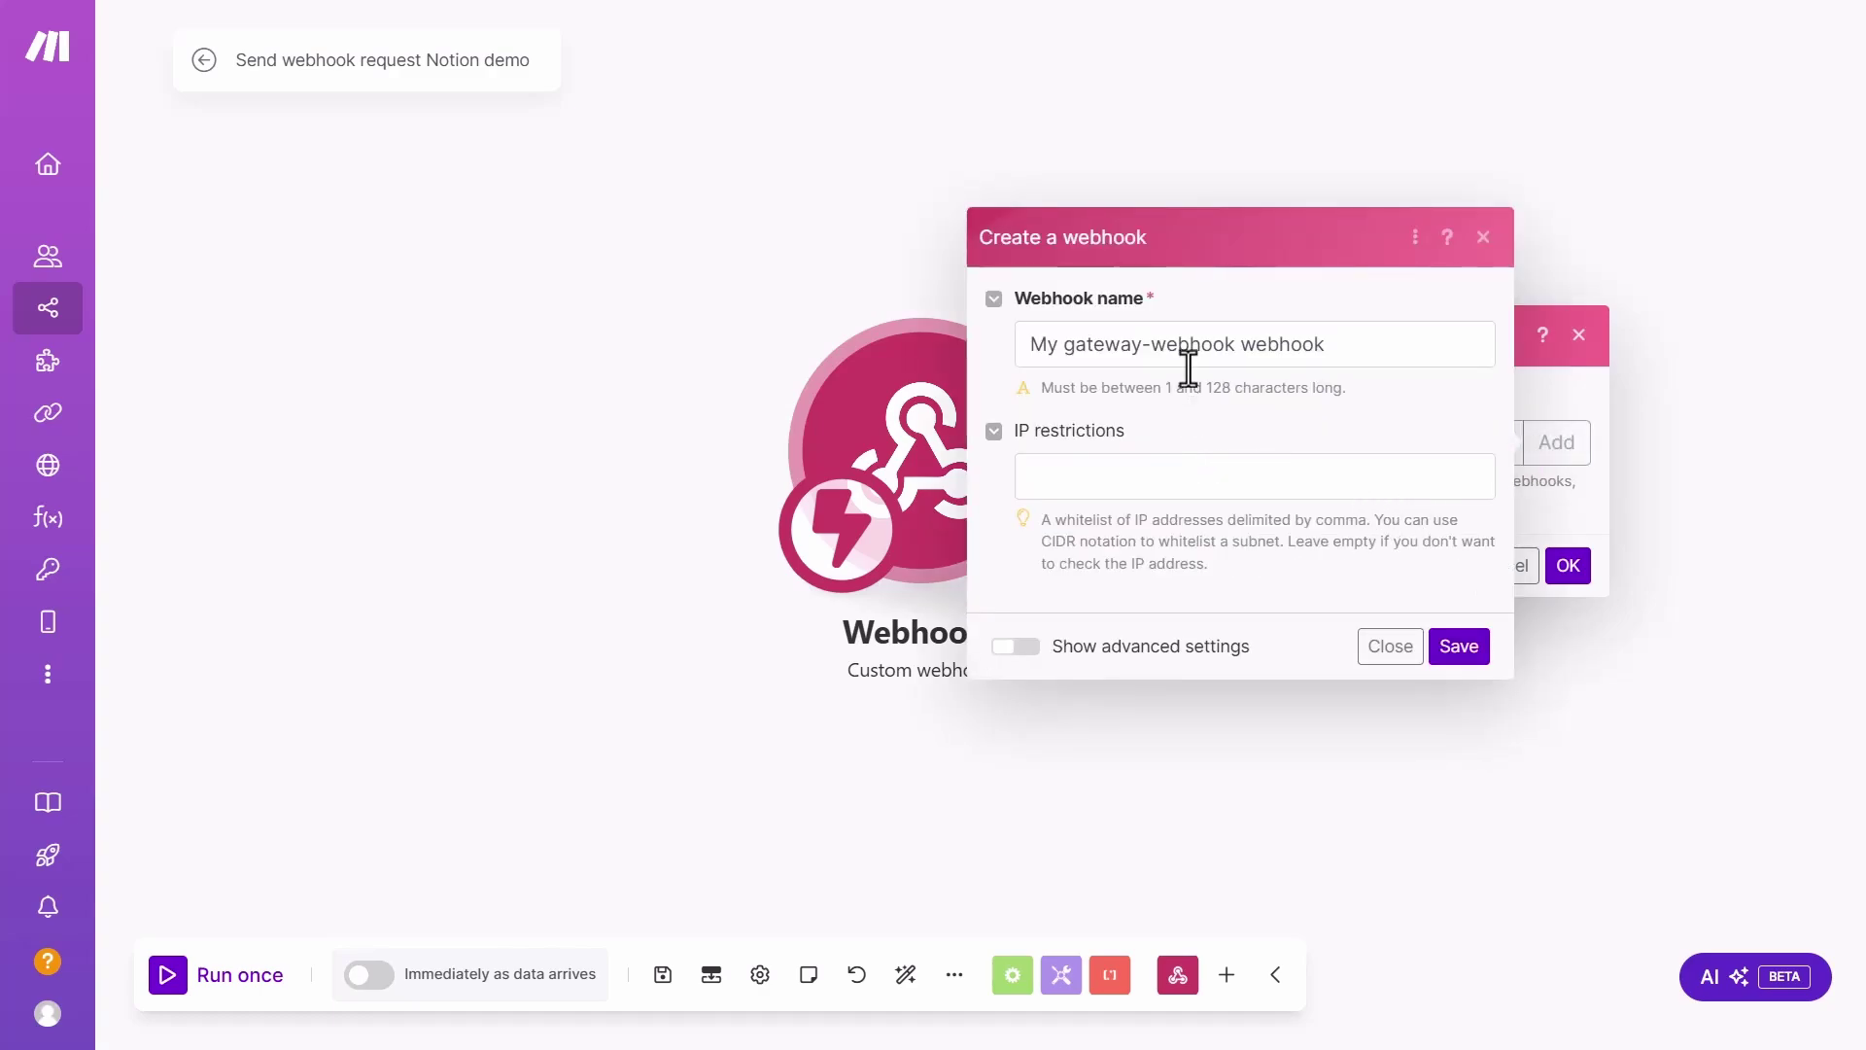
triple_click(1179, 348)
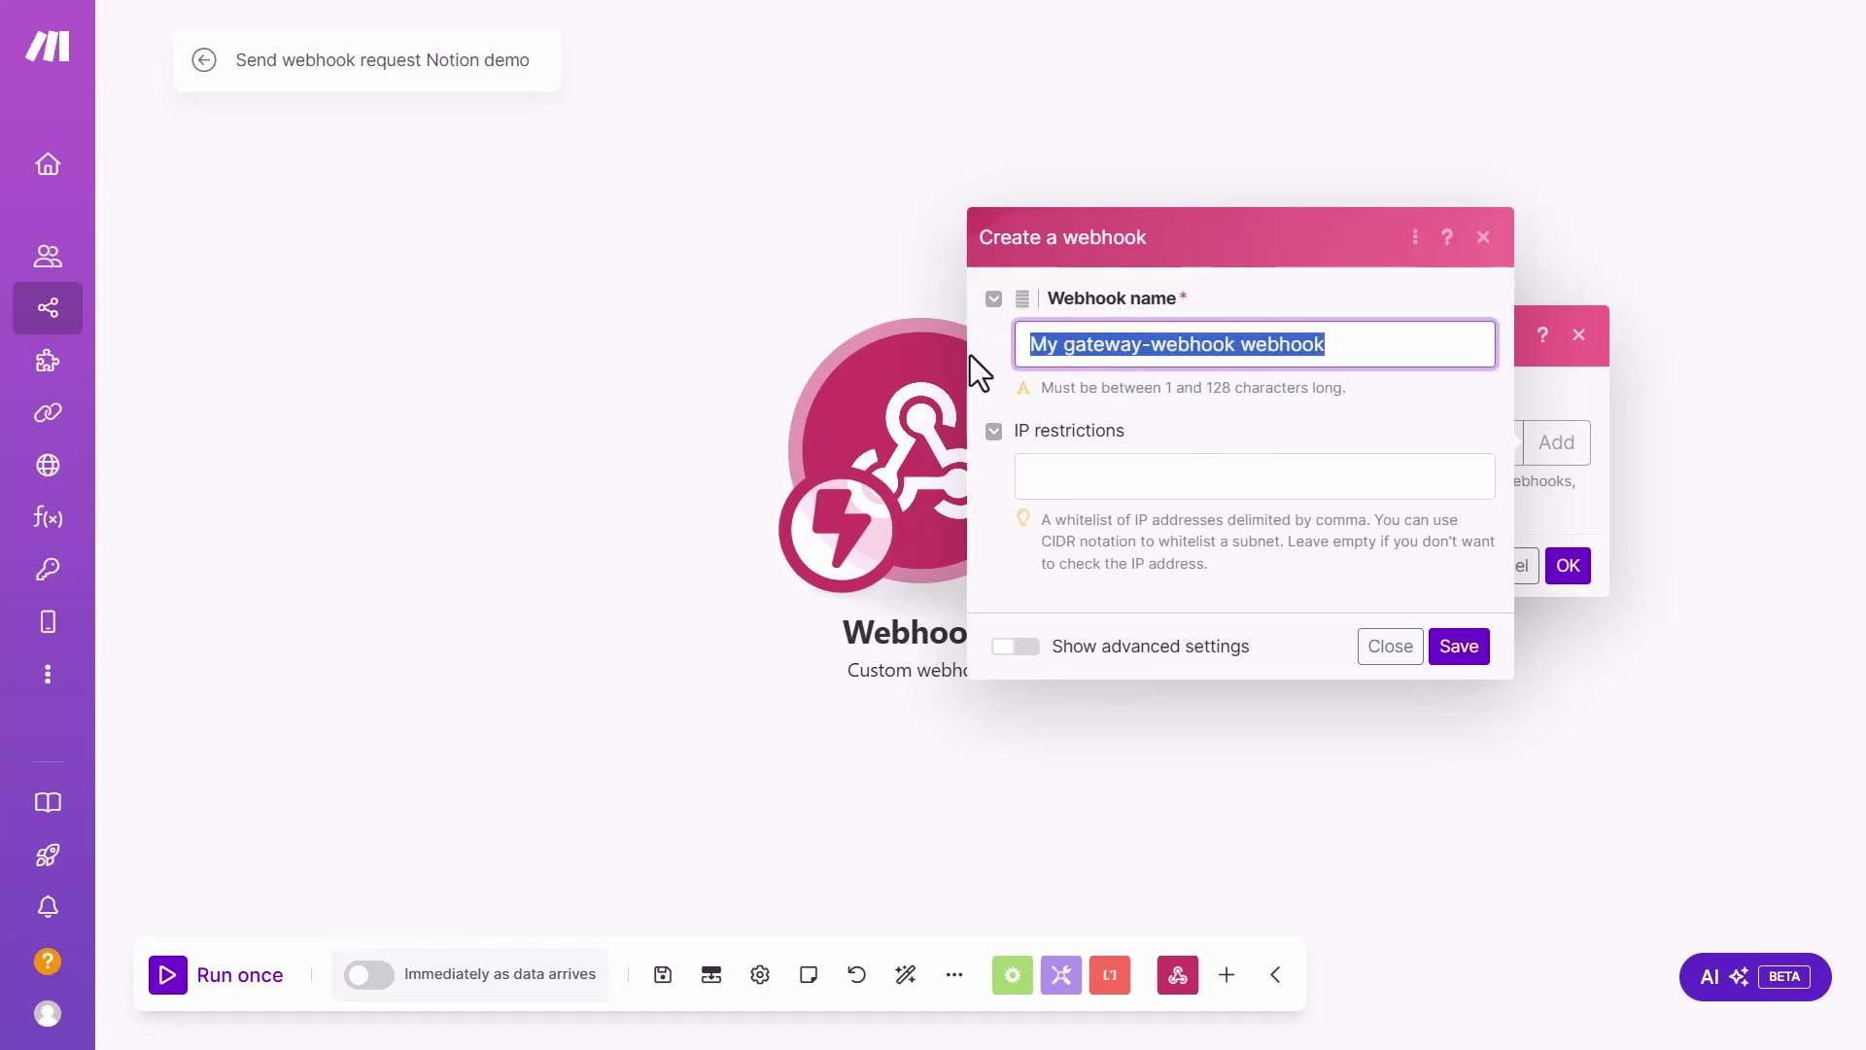
type("Notion projects")
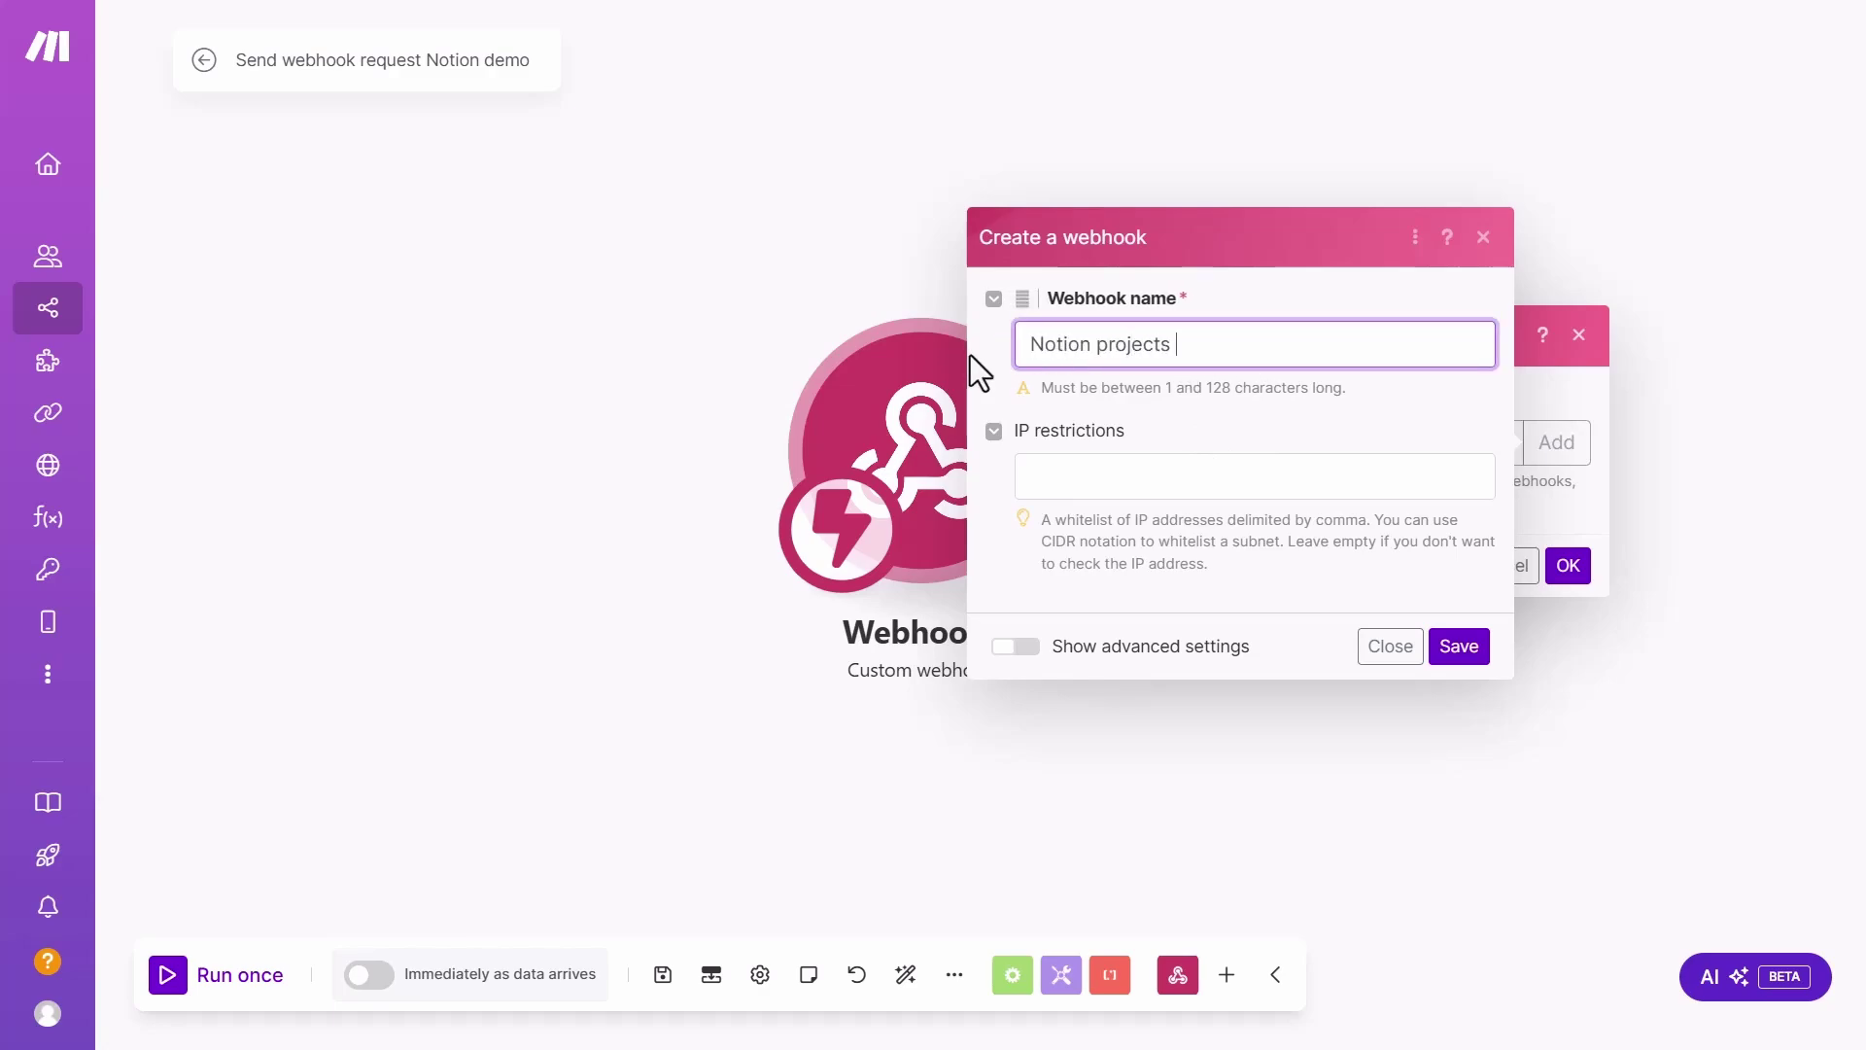
type(" demo")
left_click(1472, 648)
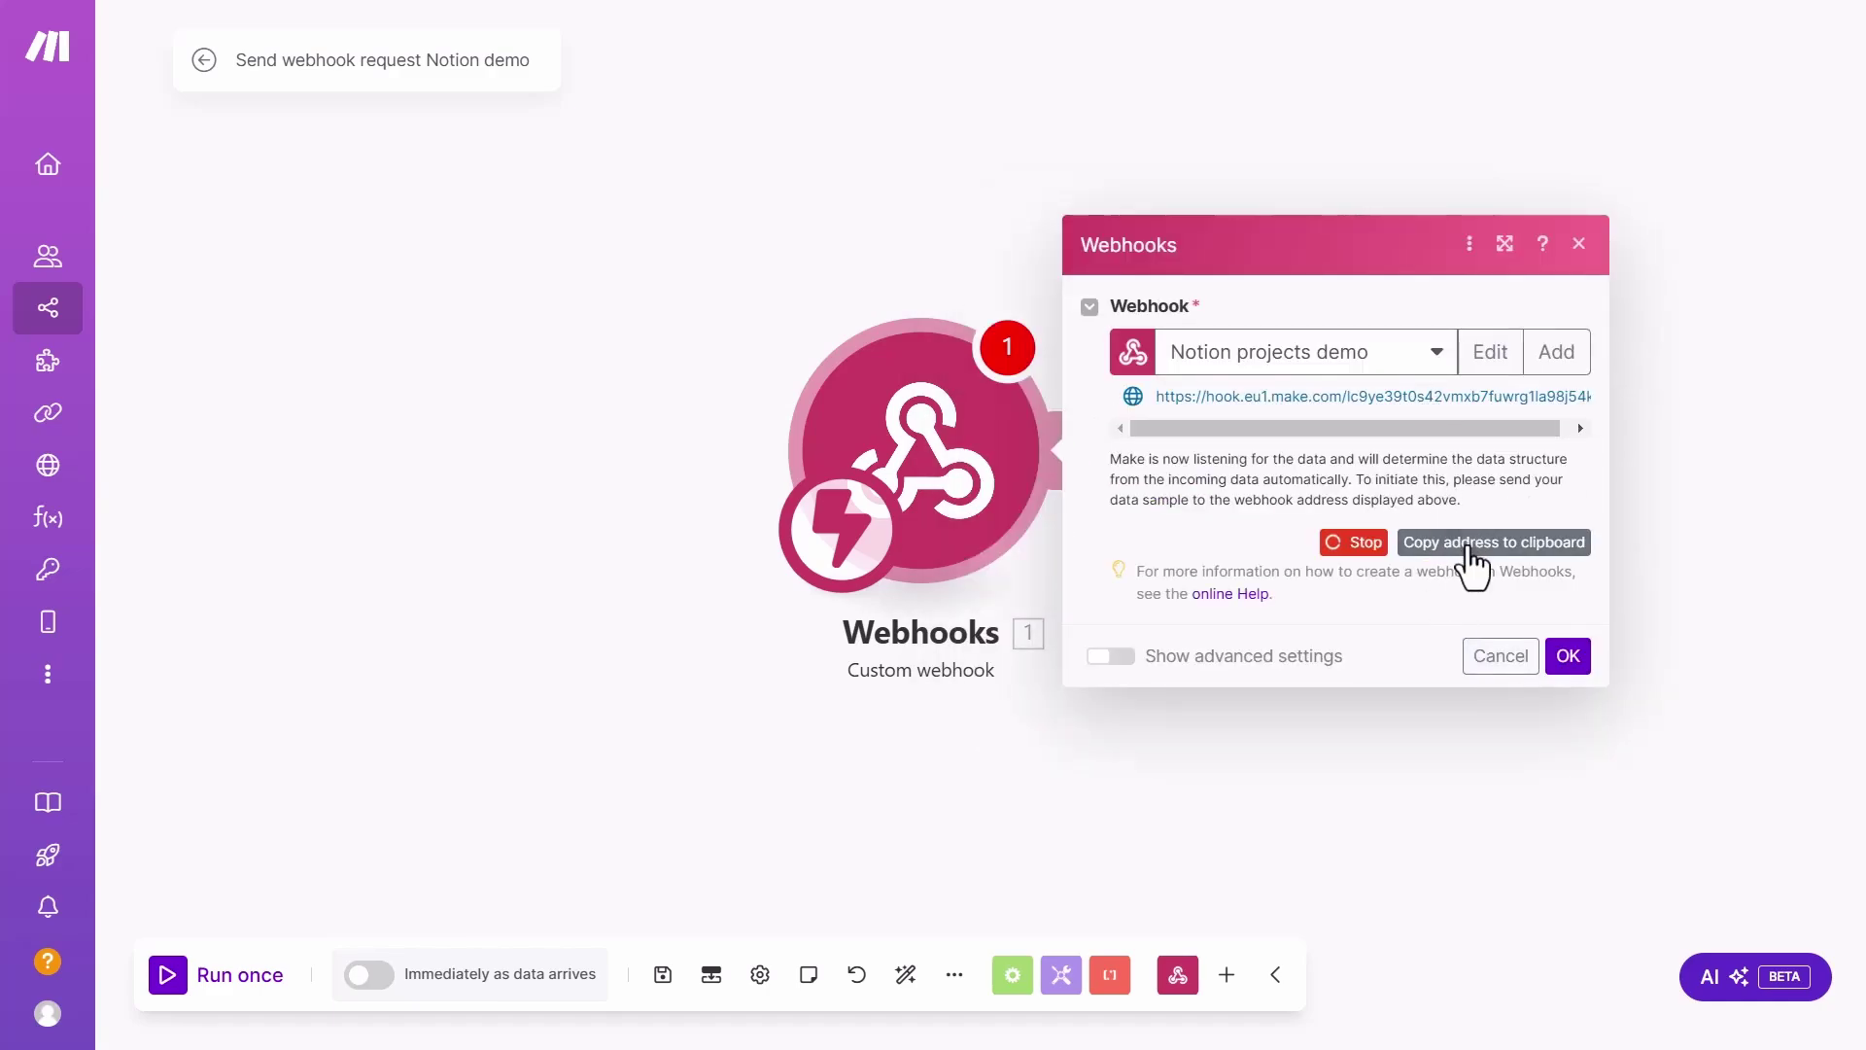
left_click(1468, 544)
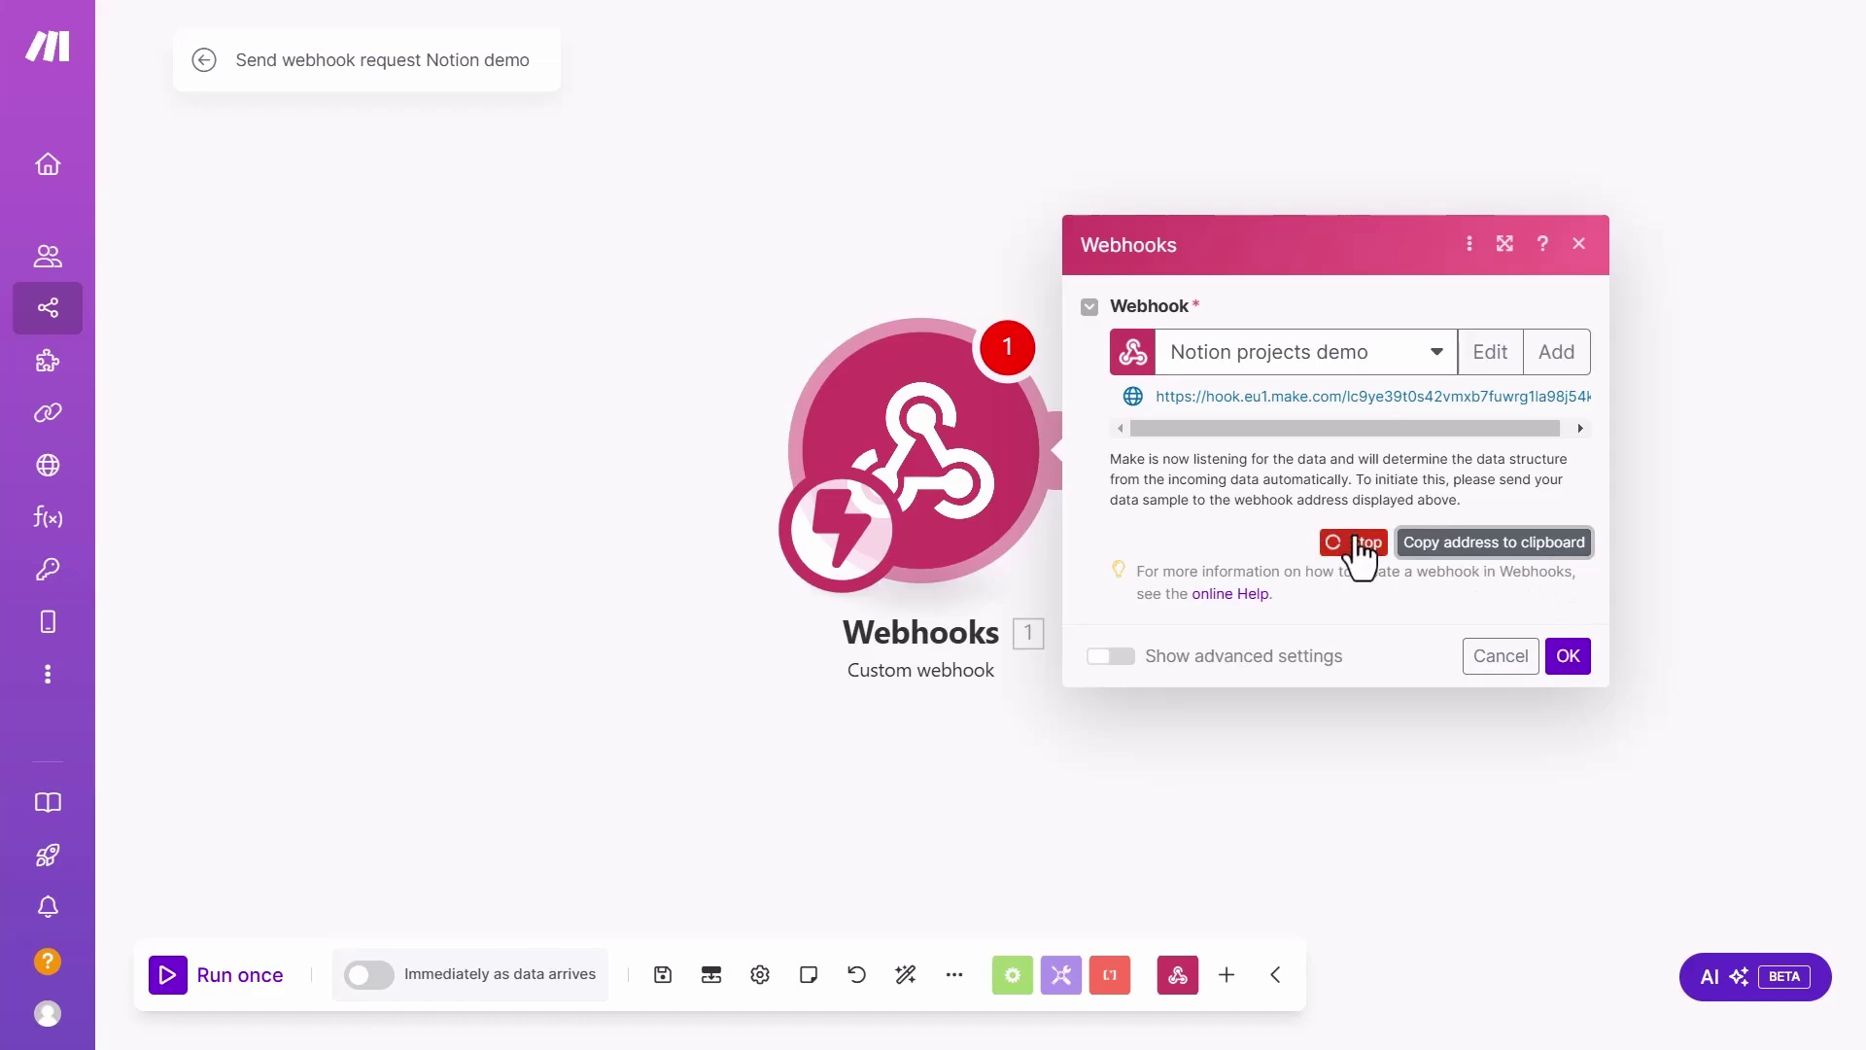
key("alt+Tab")
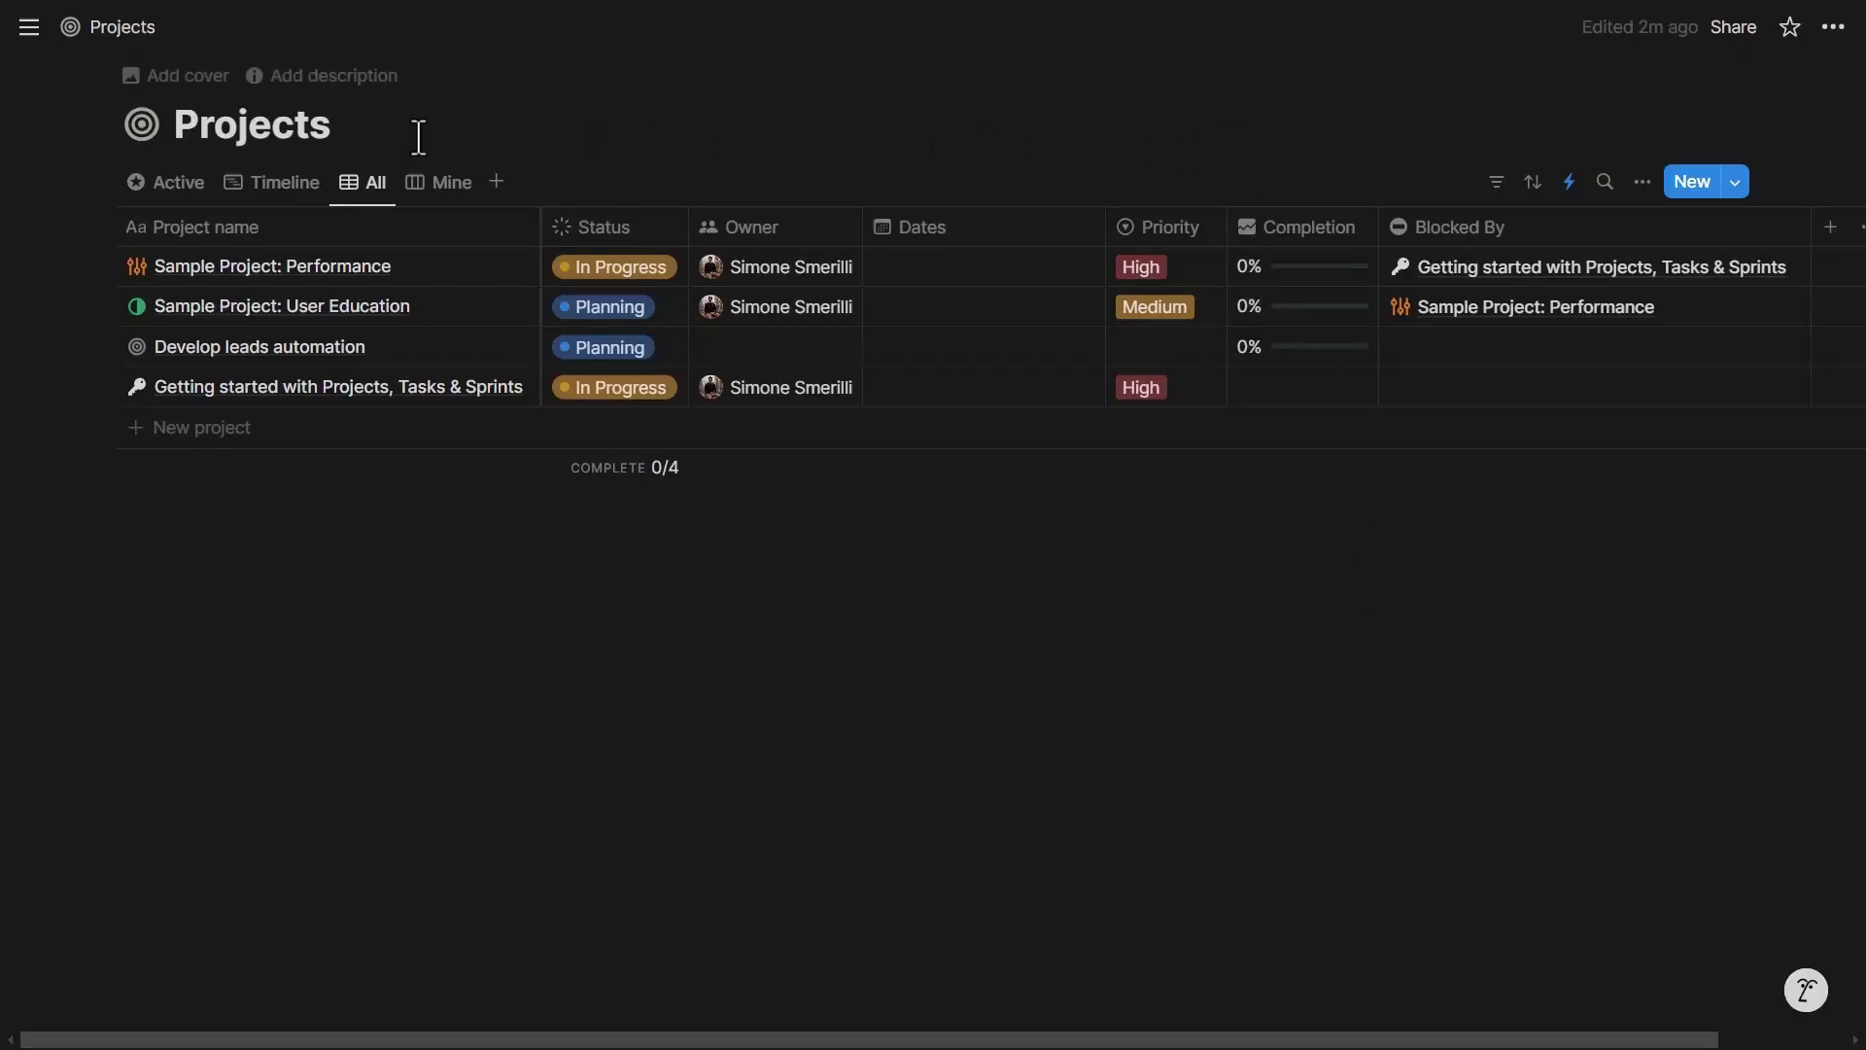
Start a new Projects automation triggered when Status is set to Done.
left_click(1569, 185)
left_click(1531, 511)
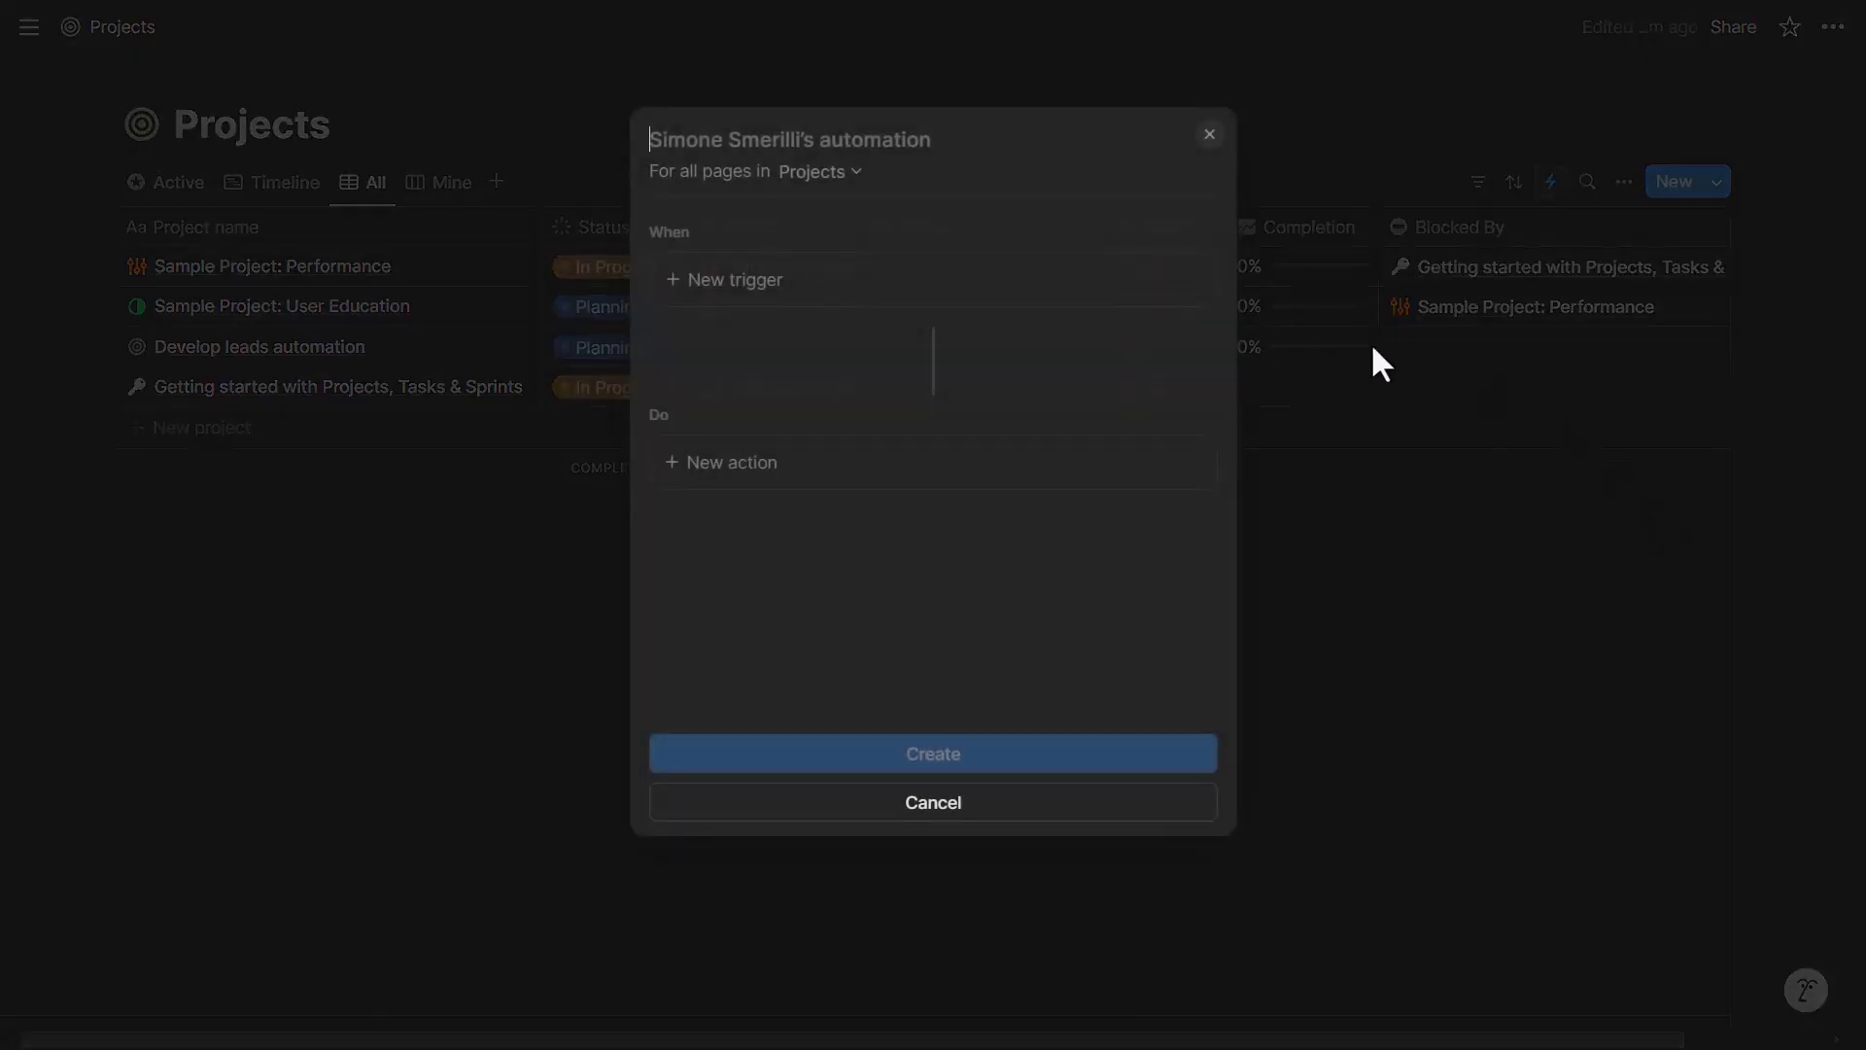
left_click(821, 287)
left_click(817, 581)
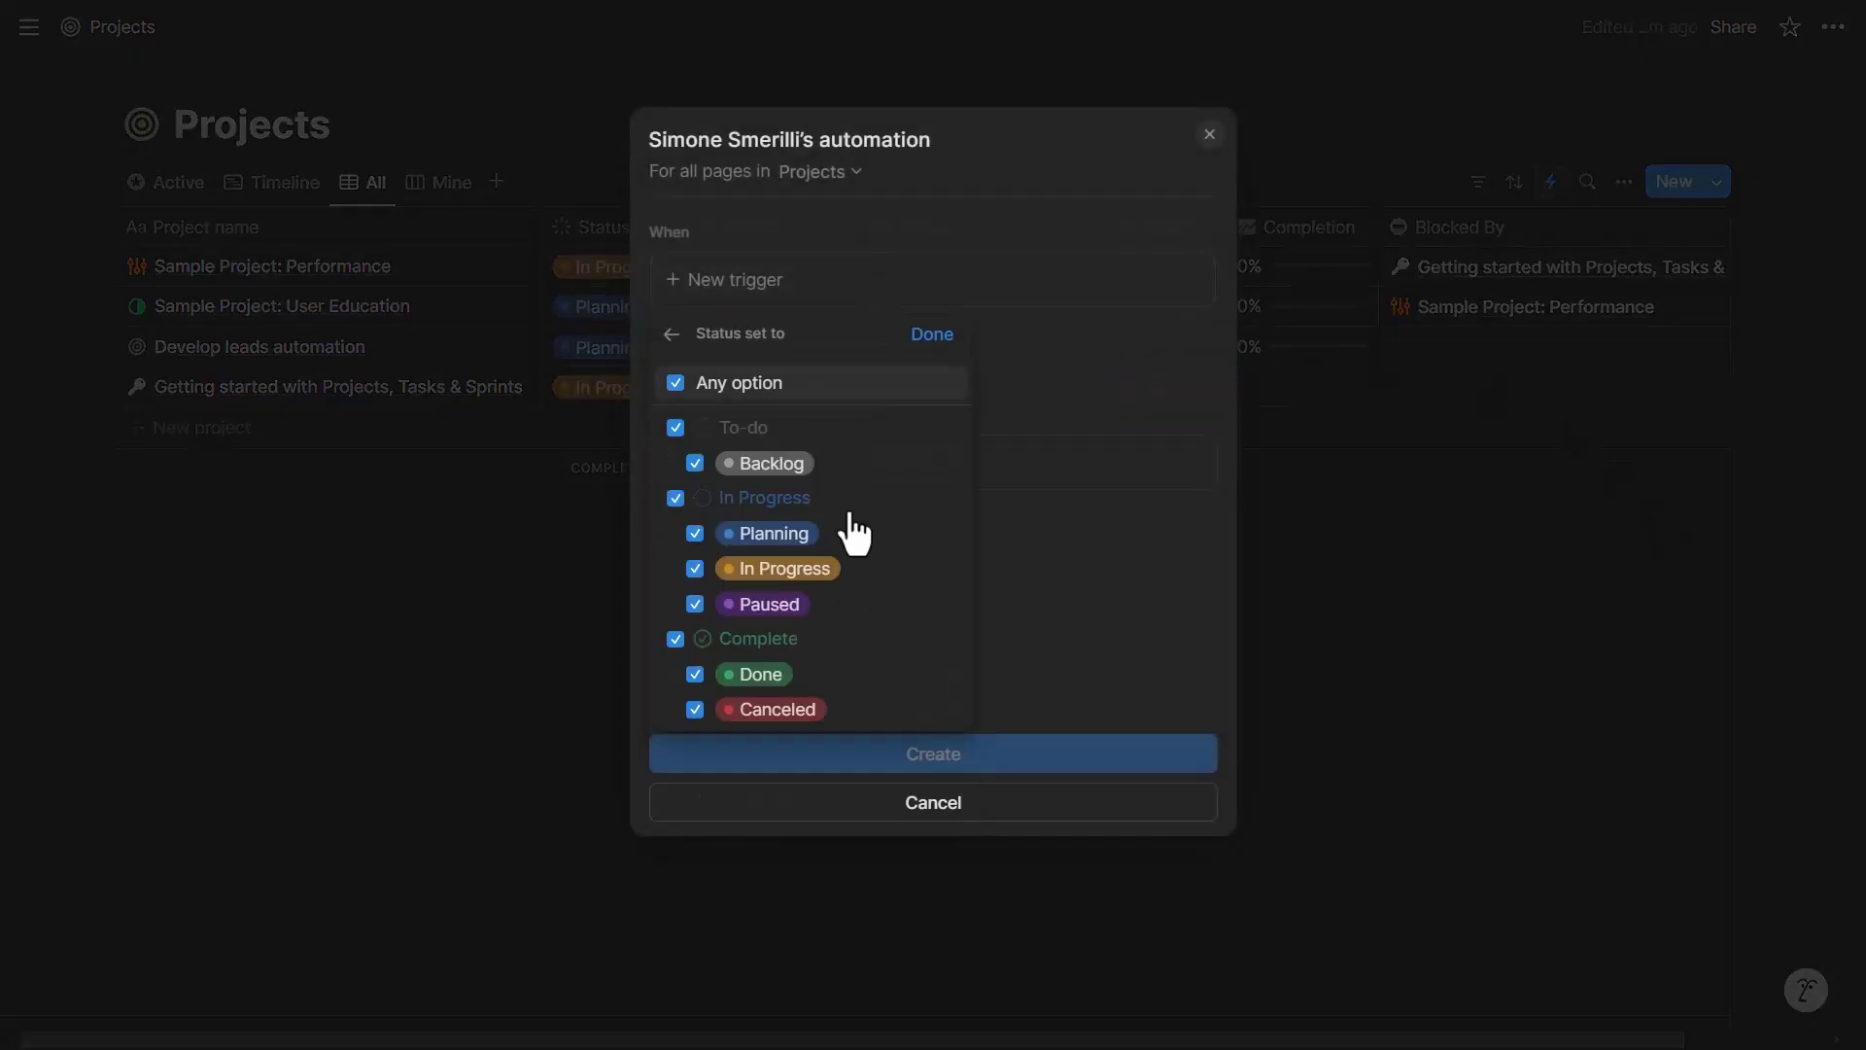
left_click(742, 389)
left_click(761, 680)
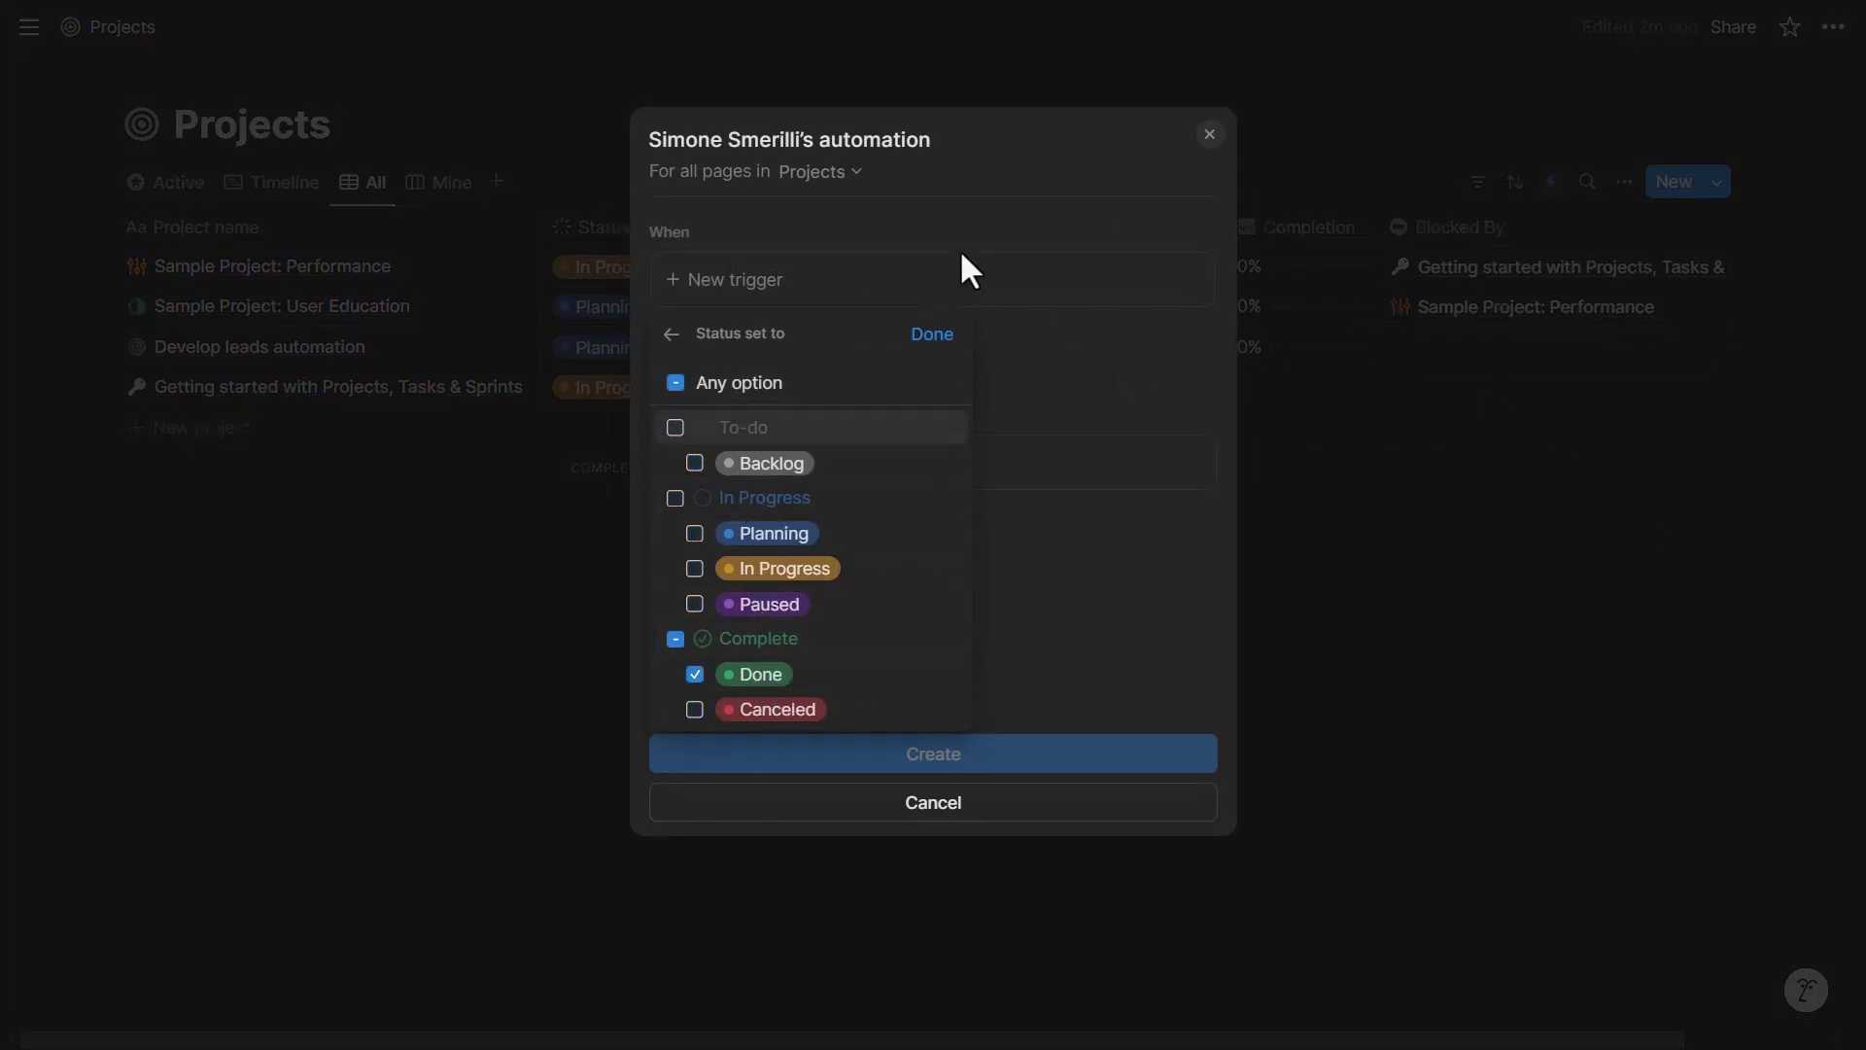
left_click(935, 338)
Add a Send webhook action with the pasted Make URL and all existing properties.
left_click(962, 527)
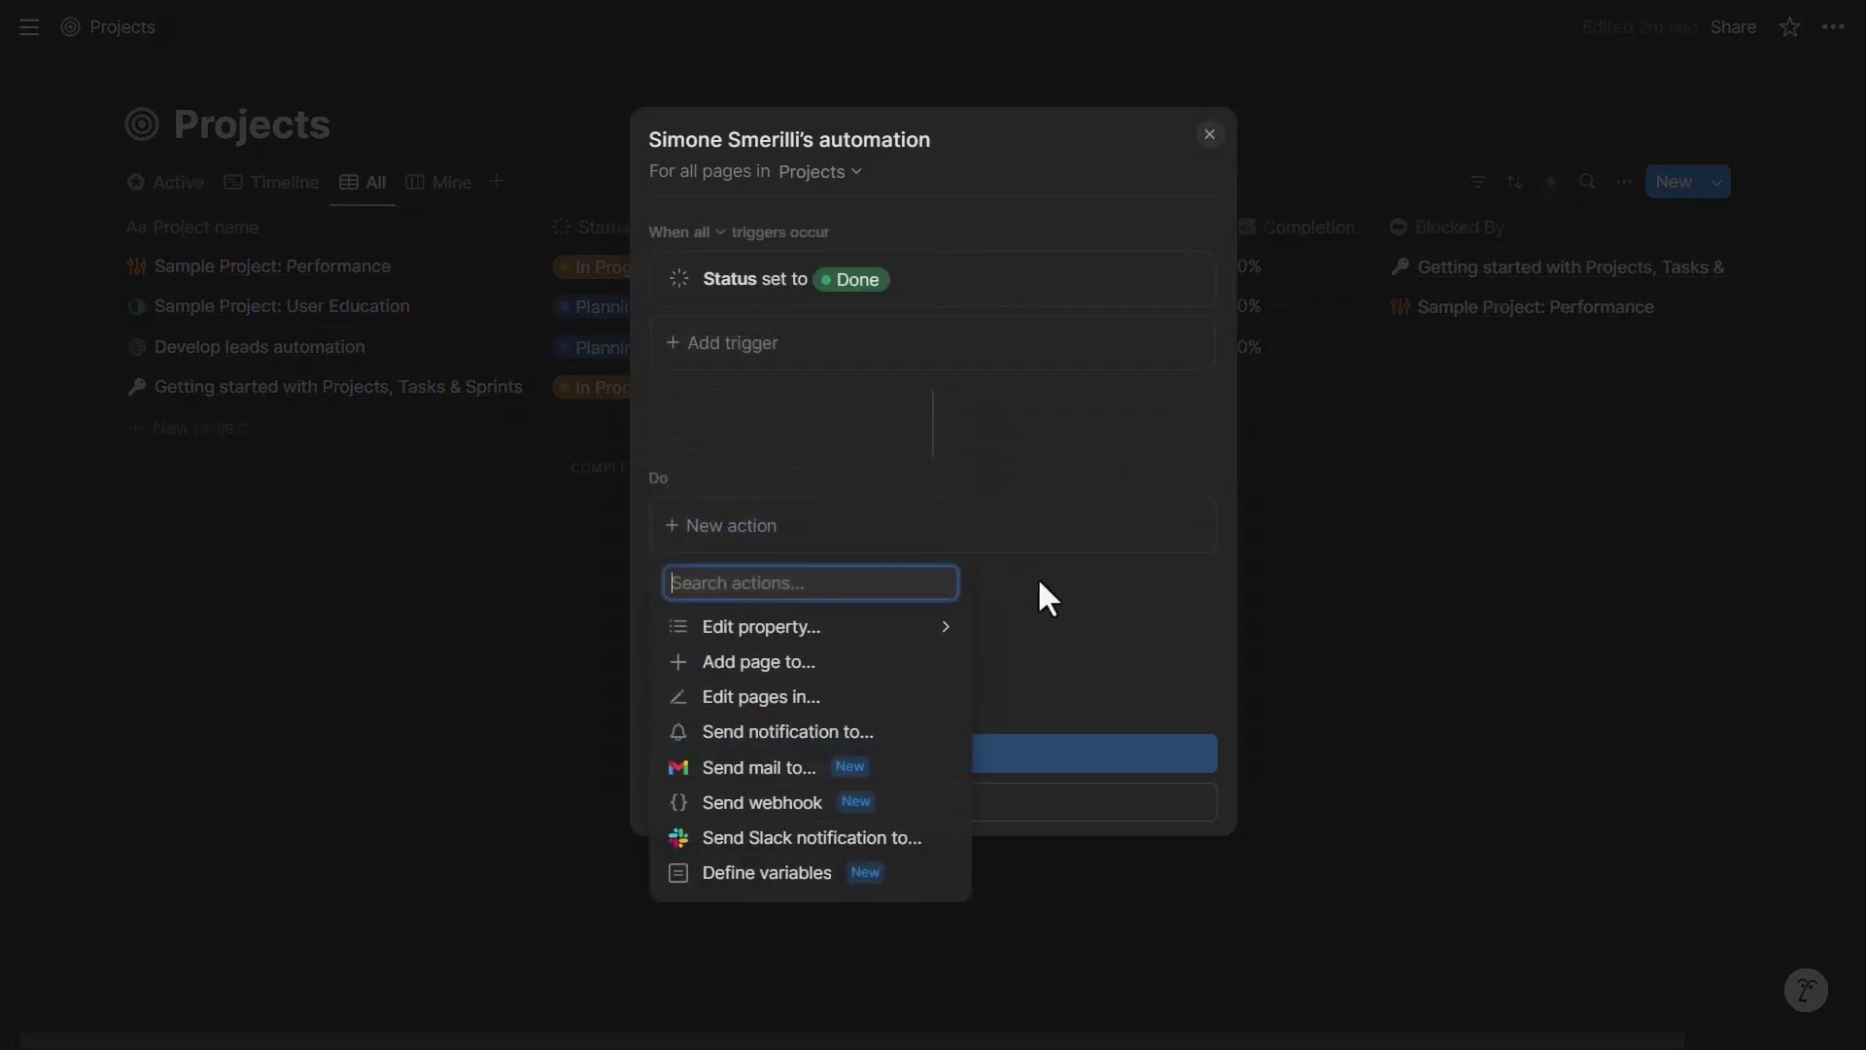
left_click(814, 802)
left_click(929, 504)
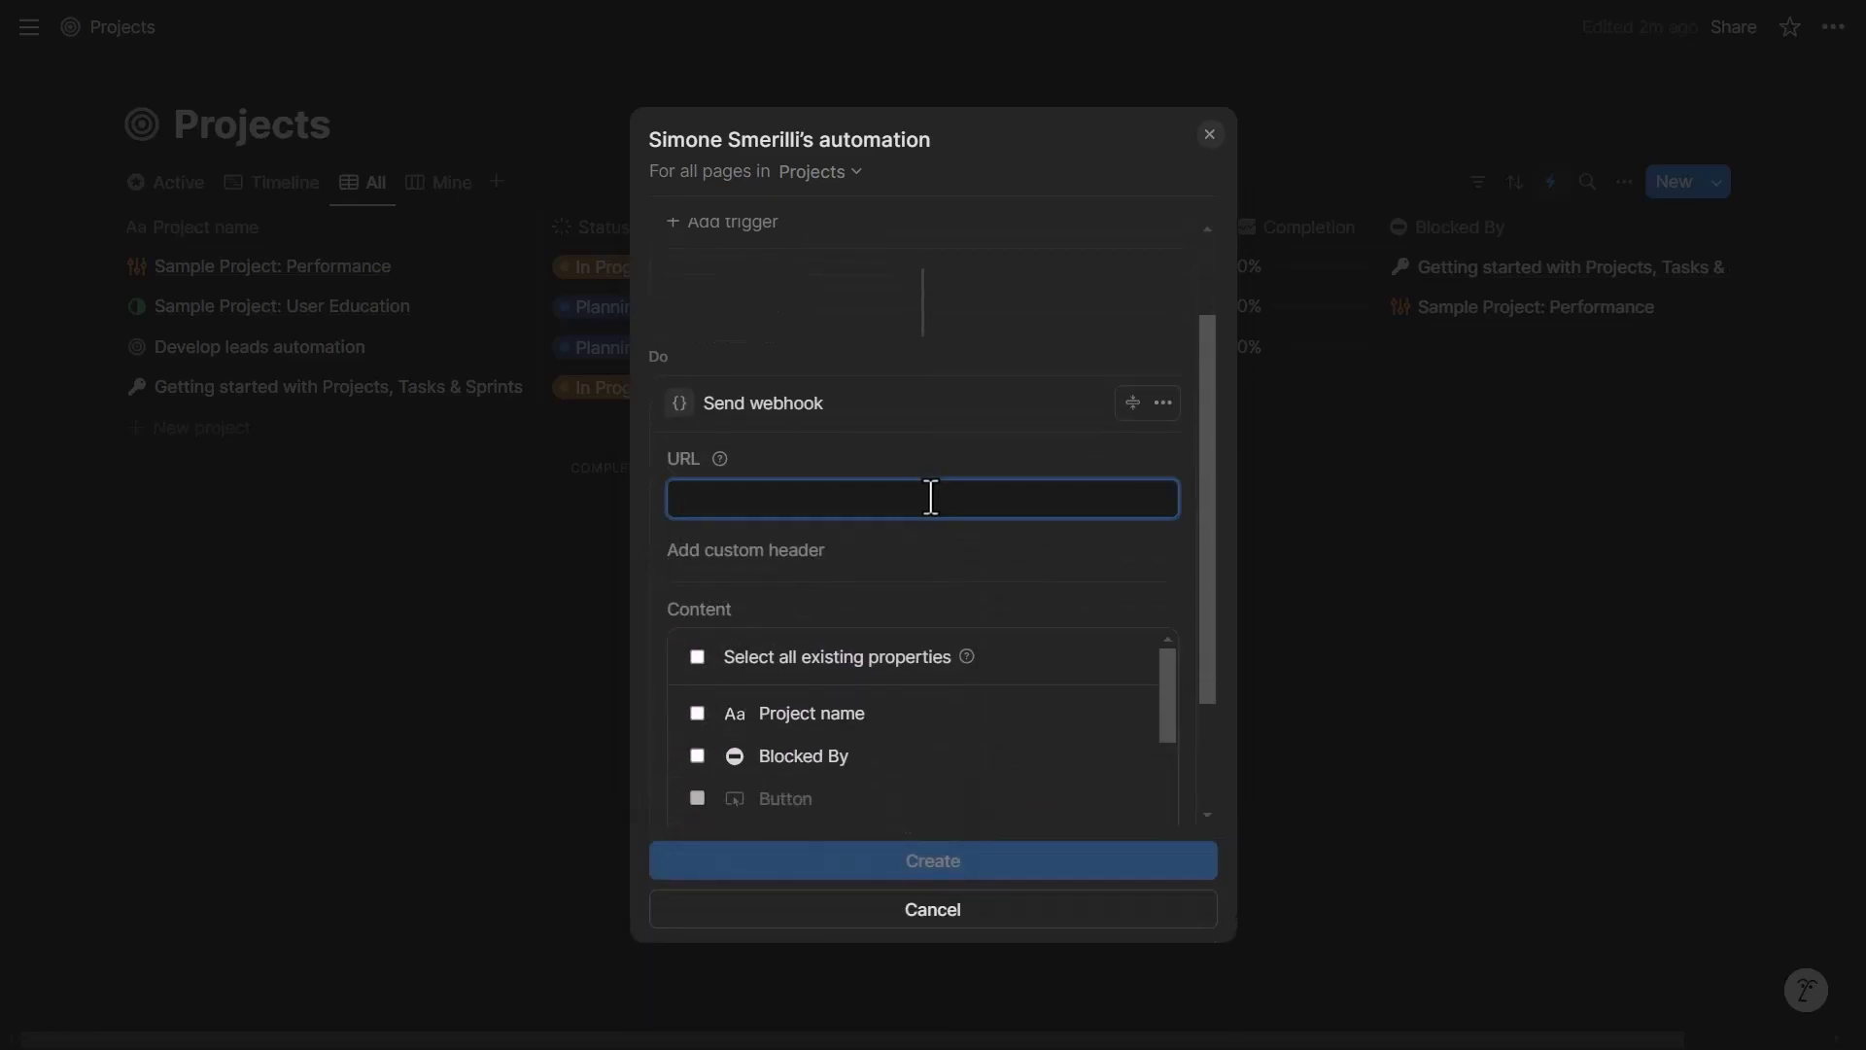
key("ctrl+v")
scroll(1082, 540, "down", 2)
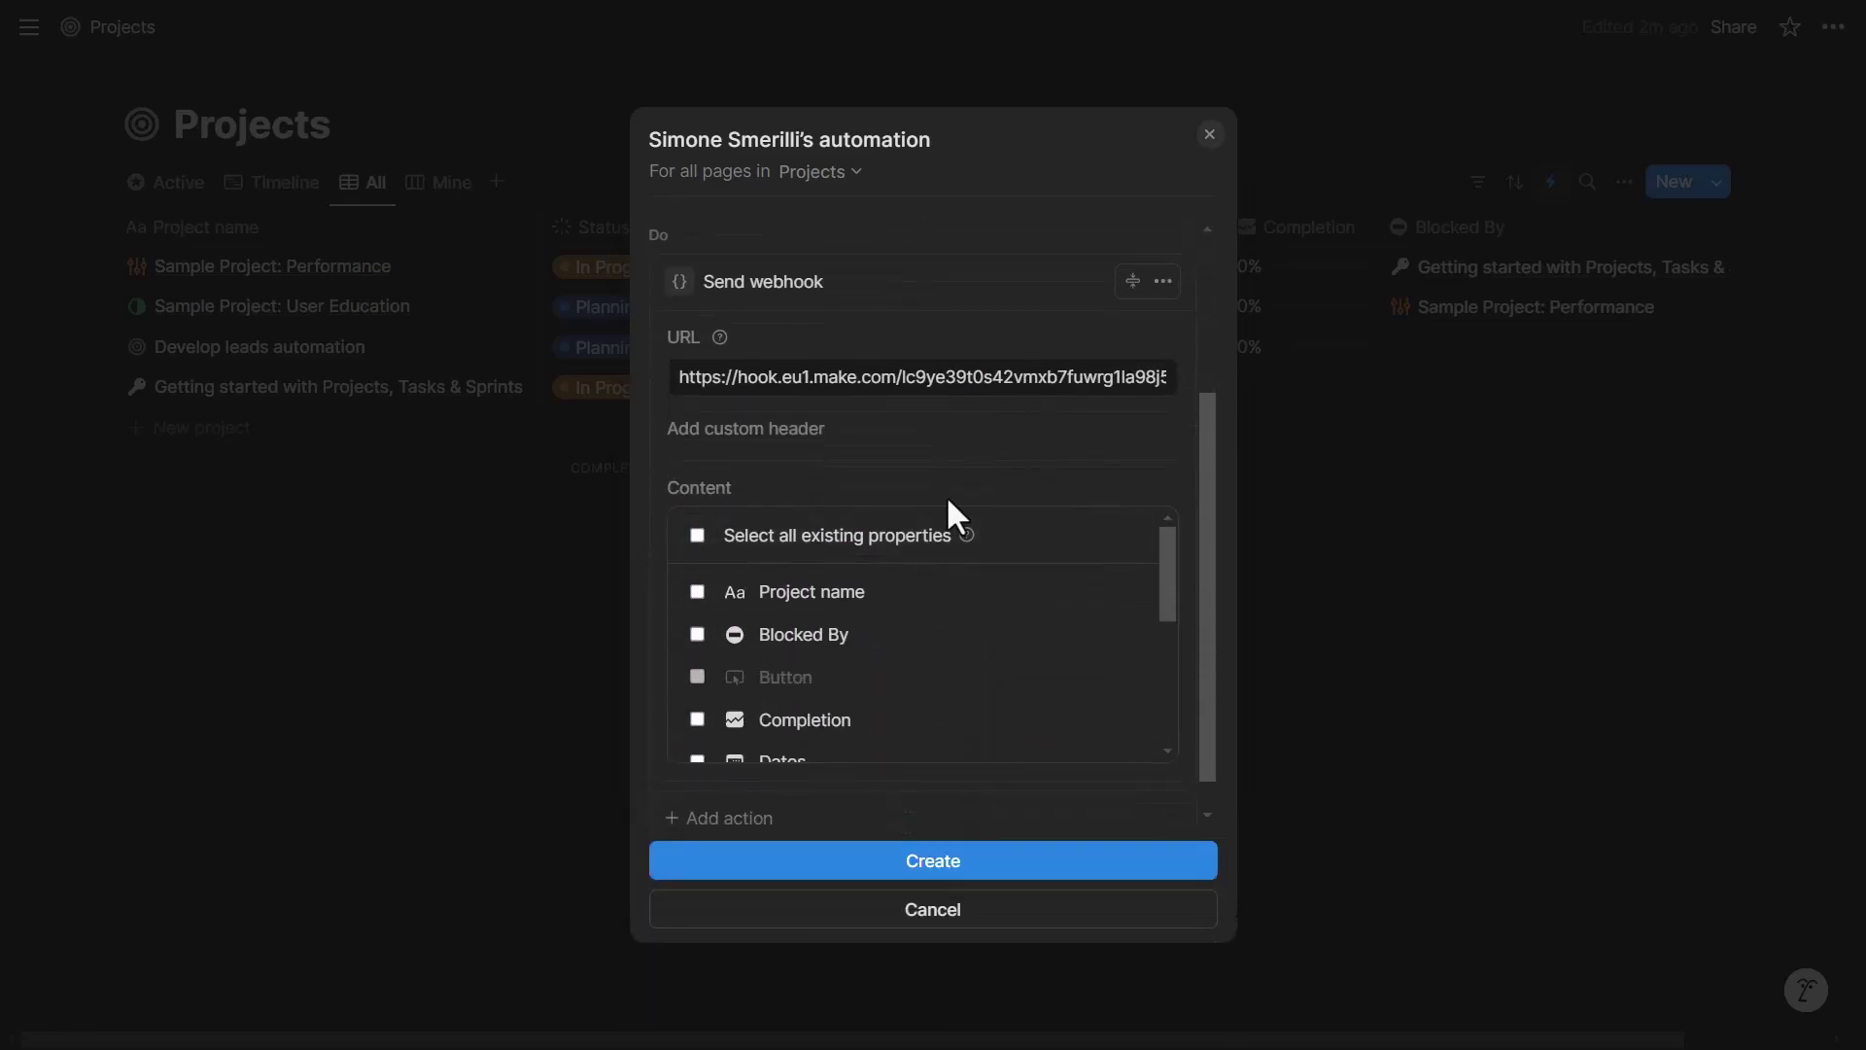
left_click(889, 540)
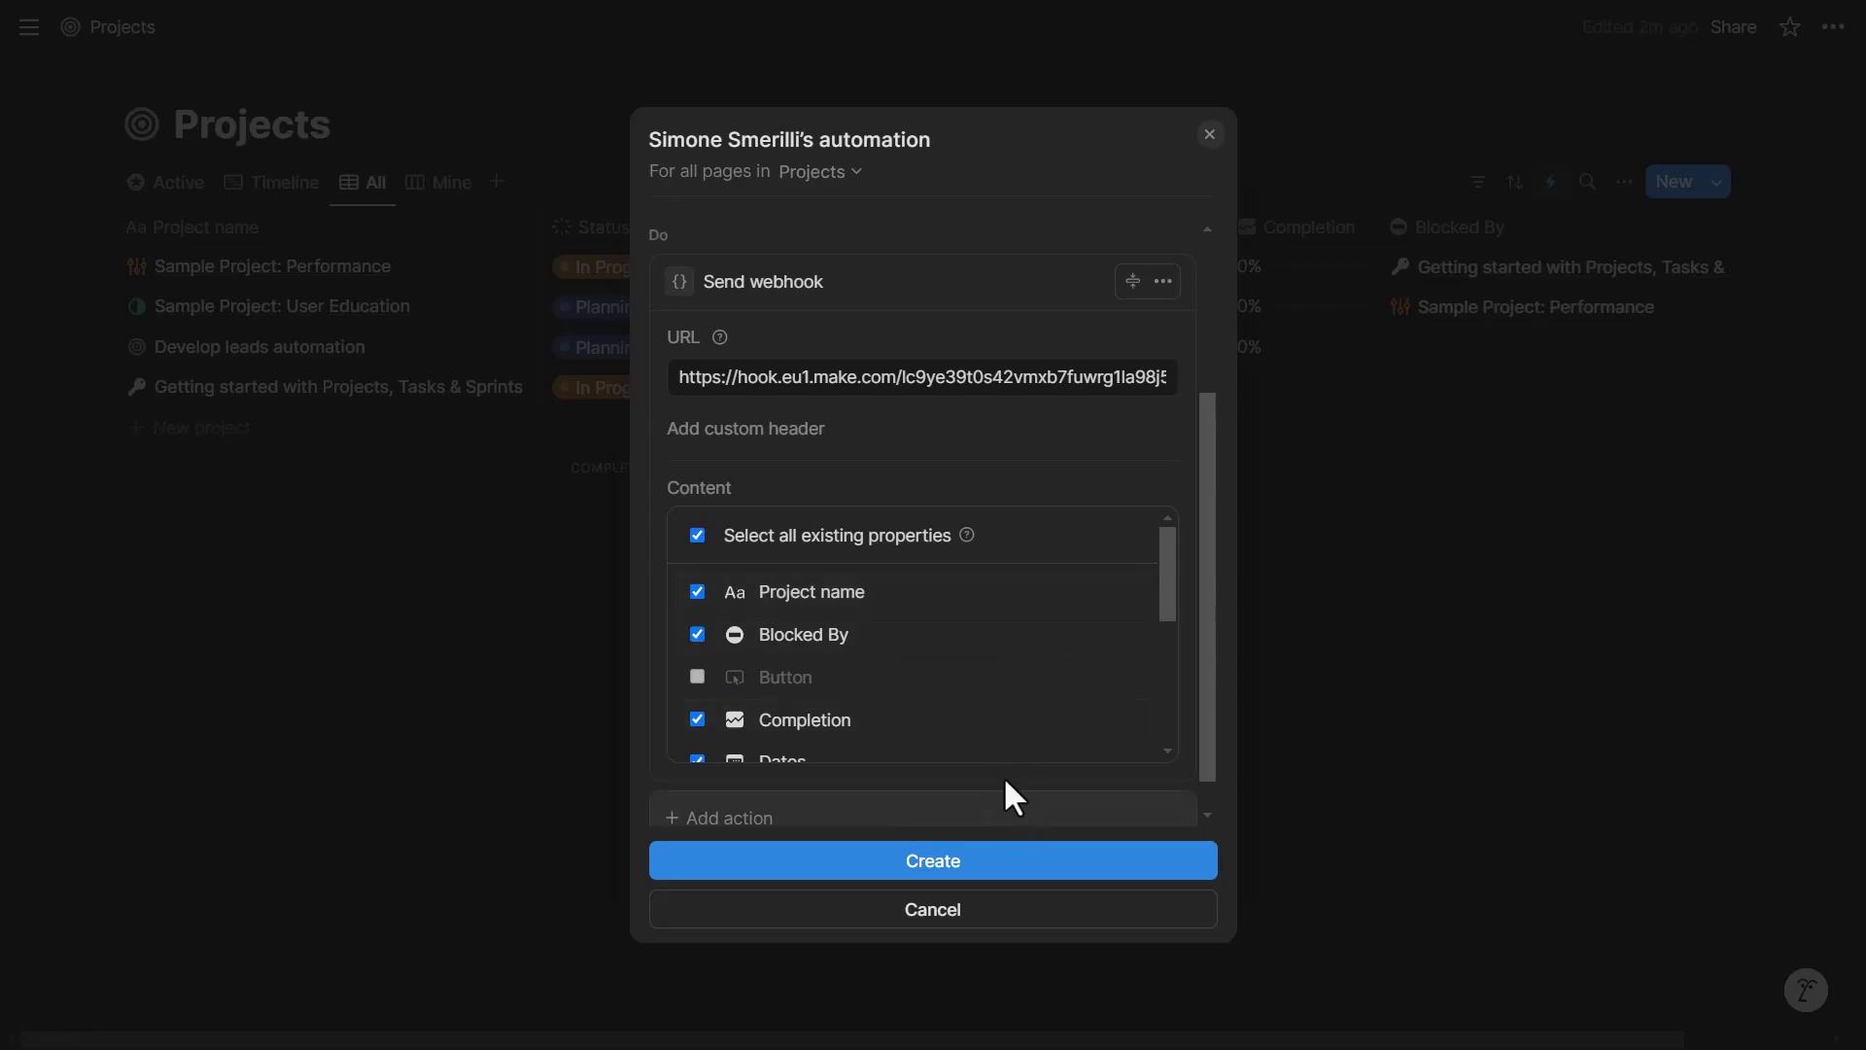
mouse_move(967, 538)
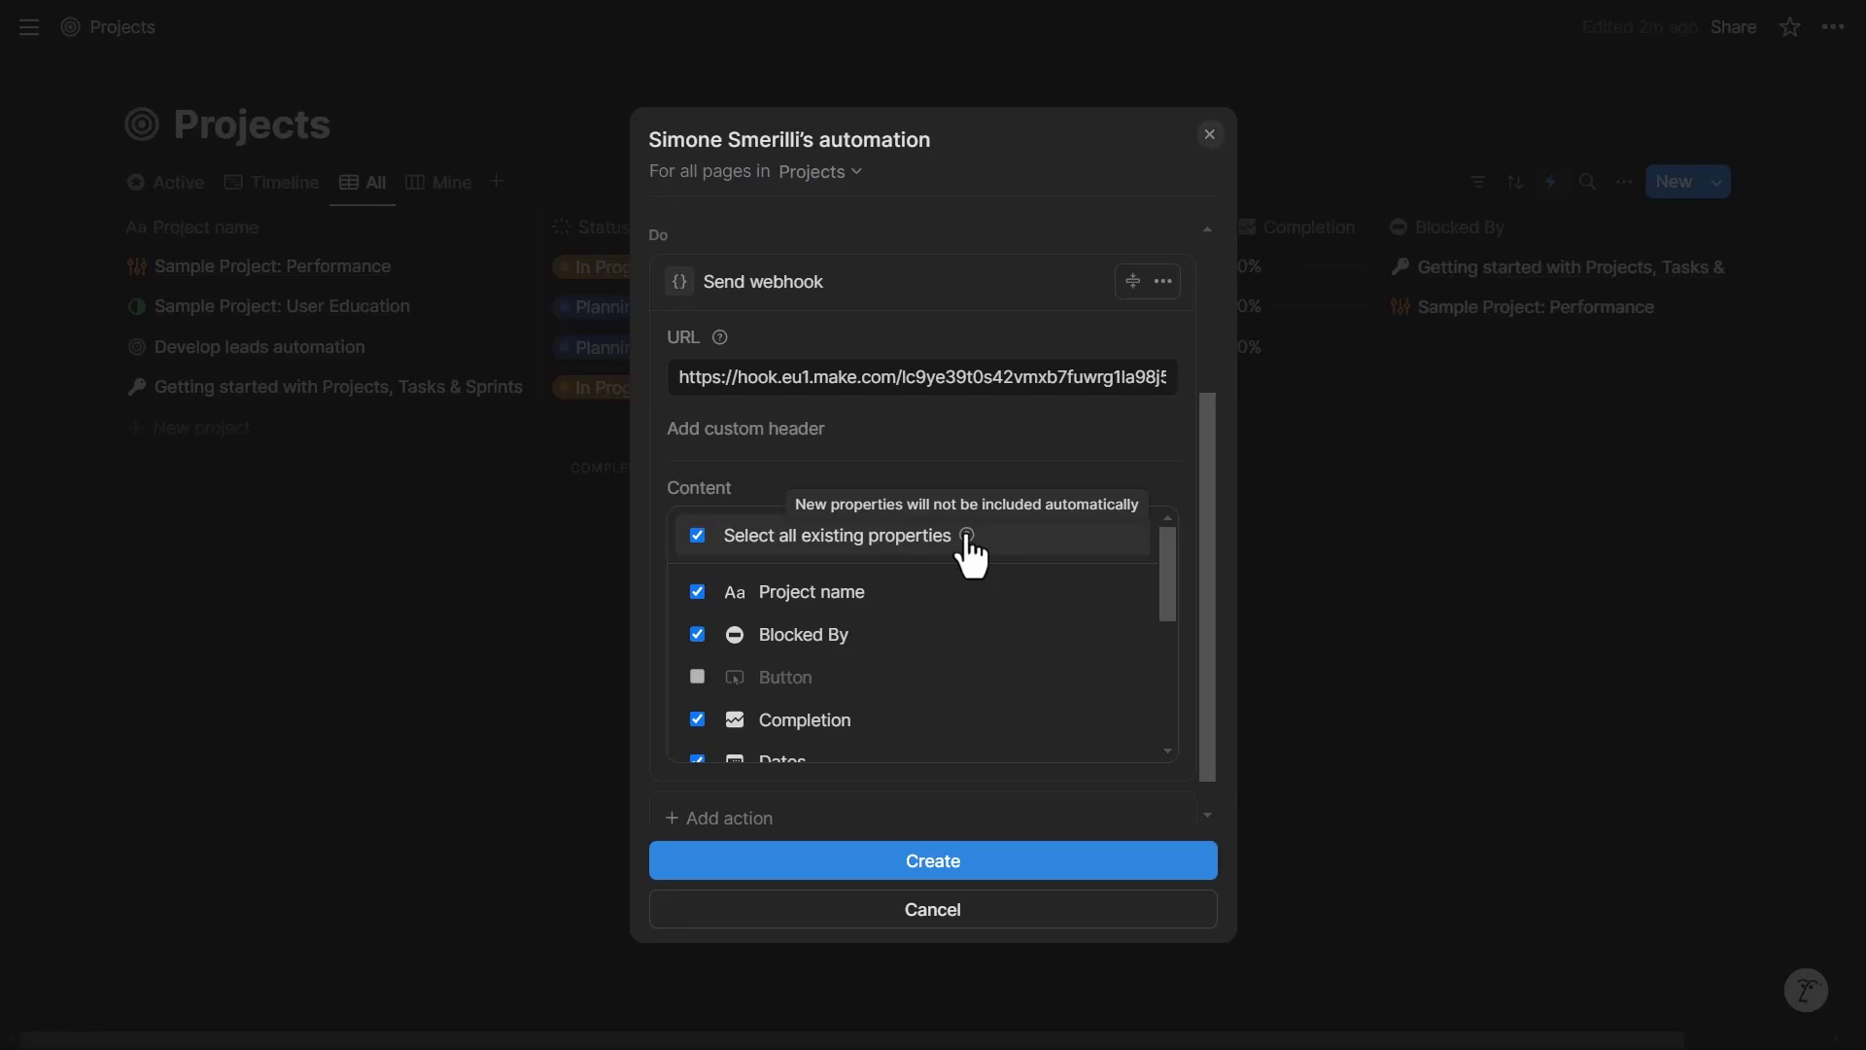
Title the automation 'Send webhook request when status = done' and create it.
triple_click(918, 151)
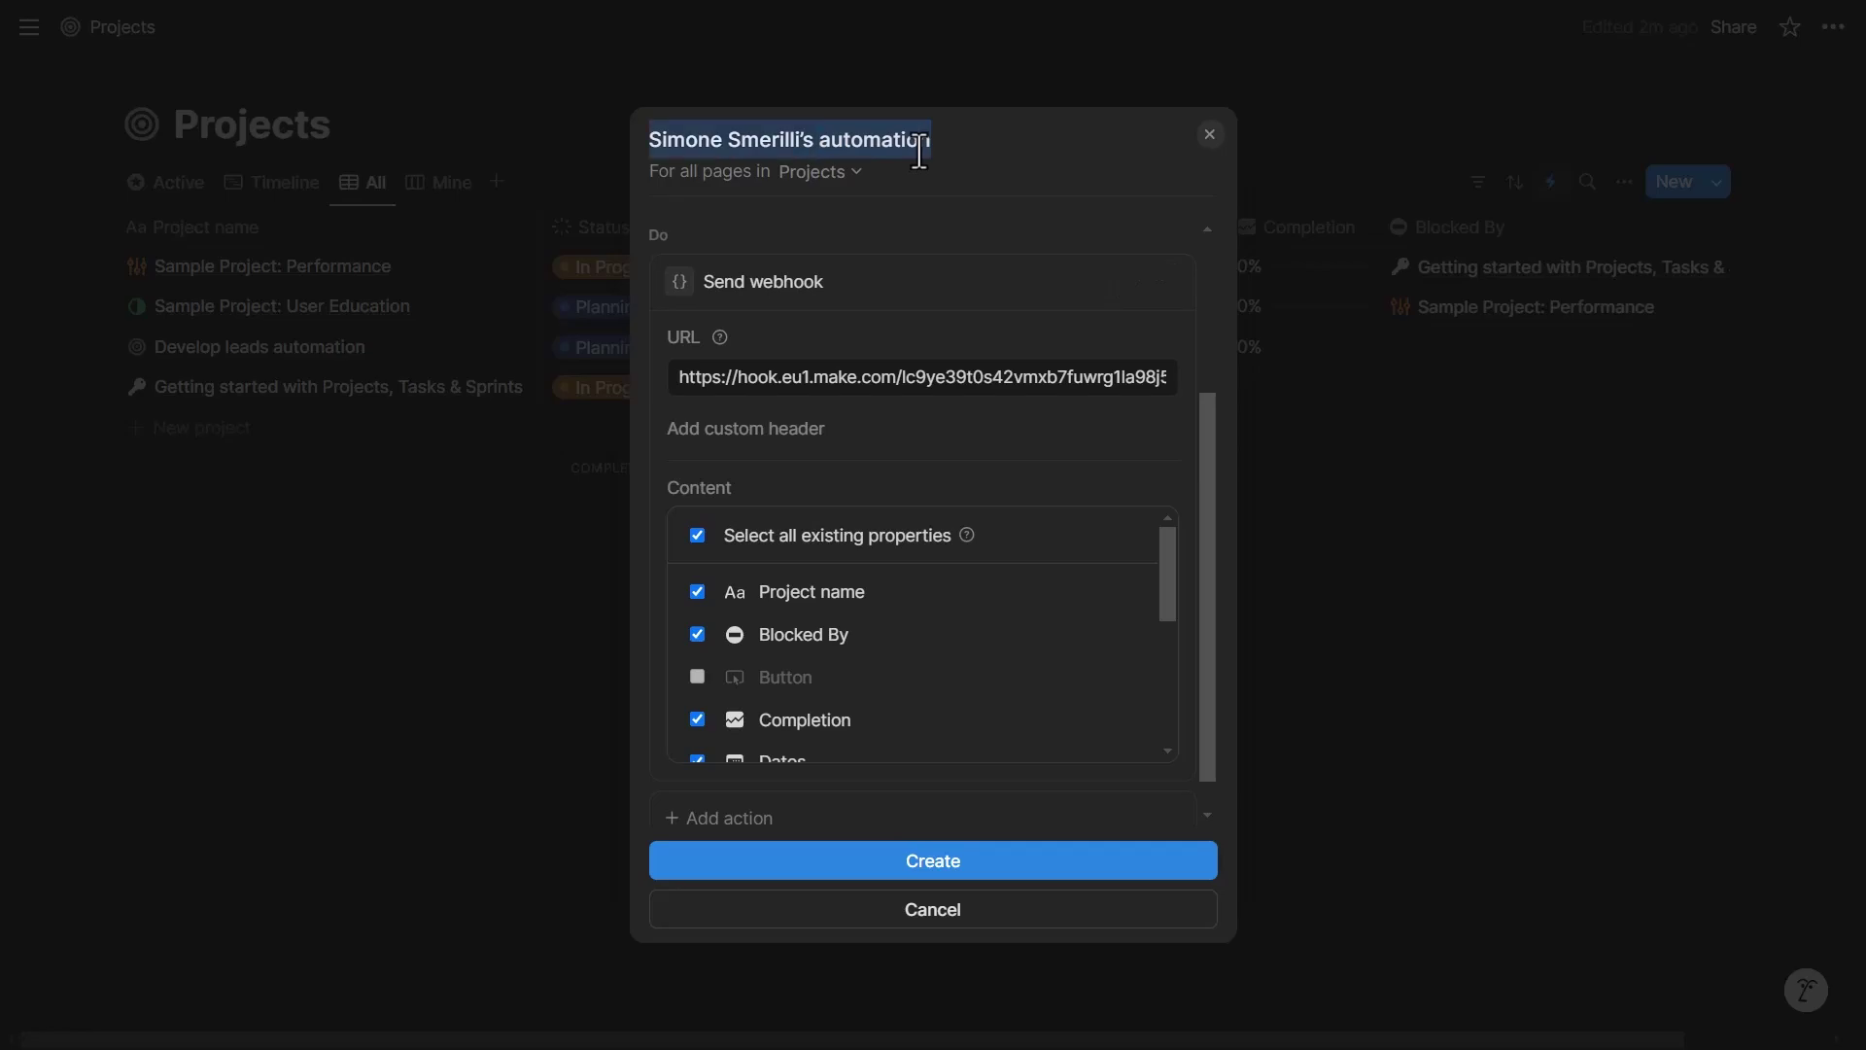
type("Send webhoo")
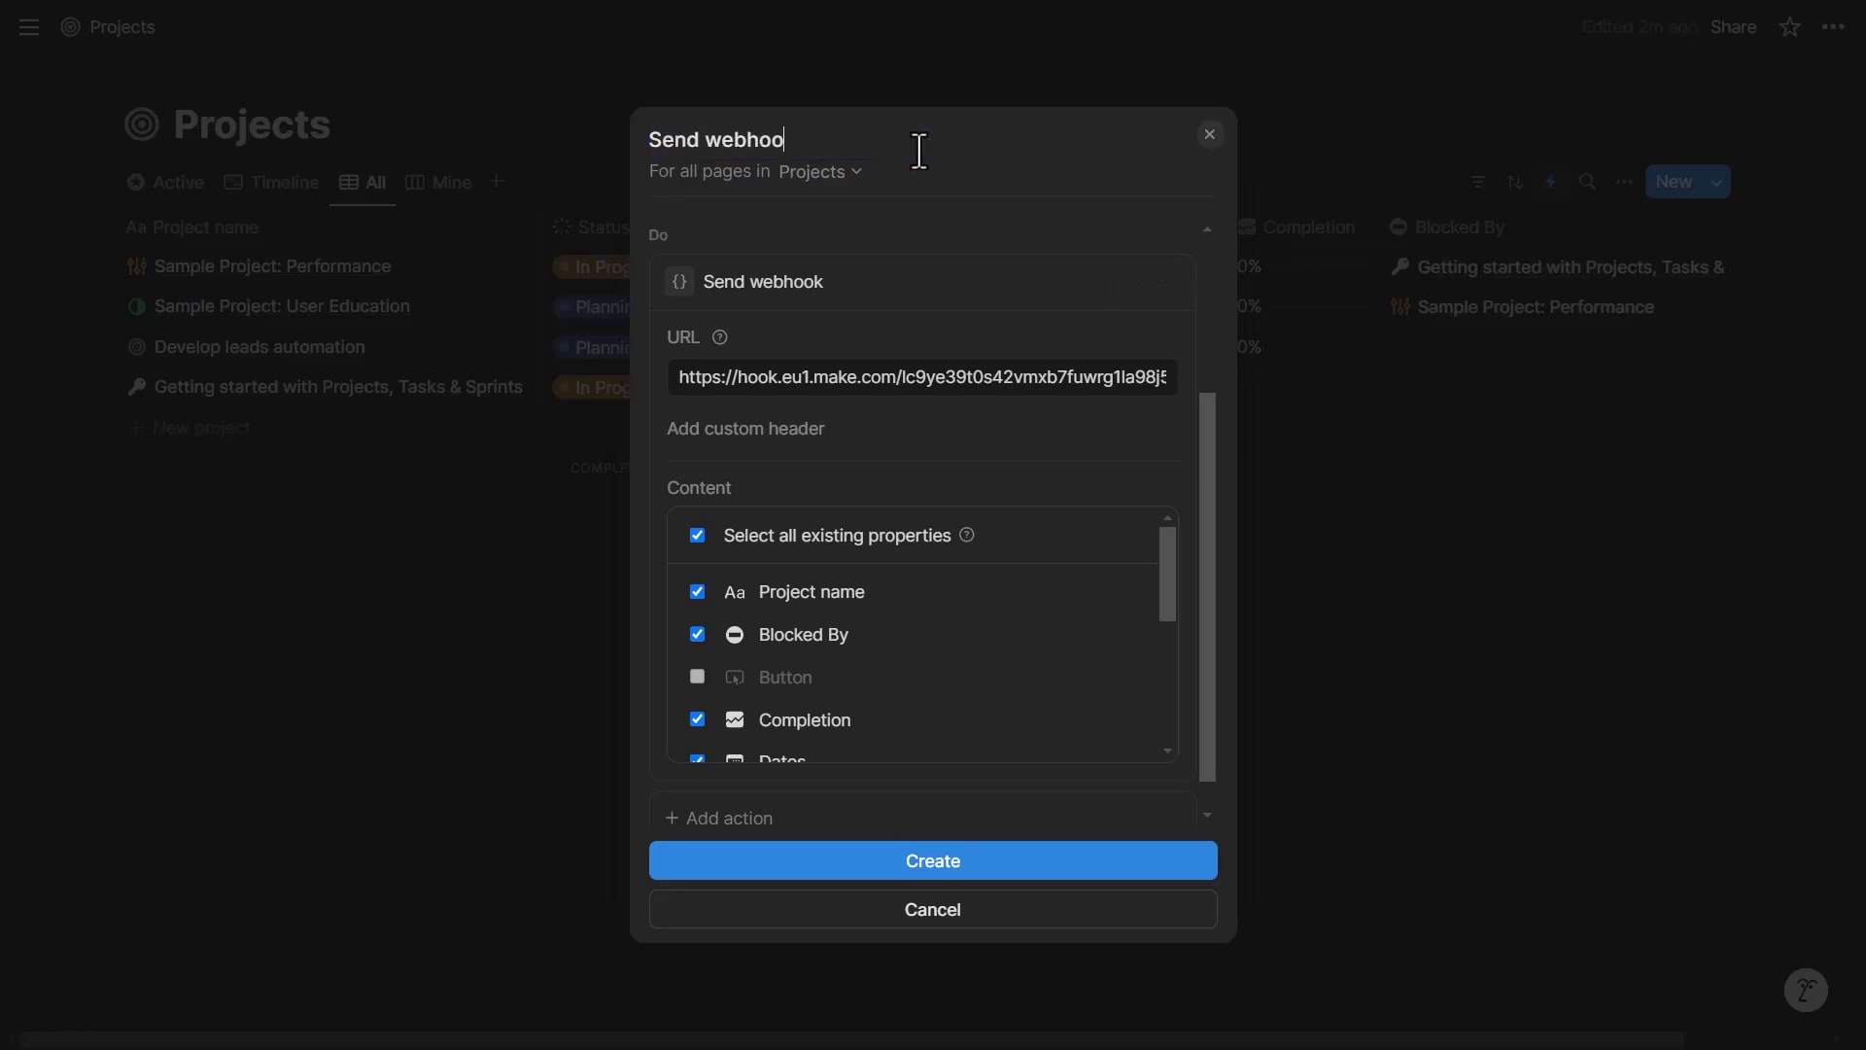
type("k when")
key("BackSpace")
key("BackSpace")
key("BackSpace")
key("BackSpace")
key("BackSpace")
type("reuqquest when status = done")
left_click(1033, 873)
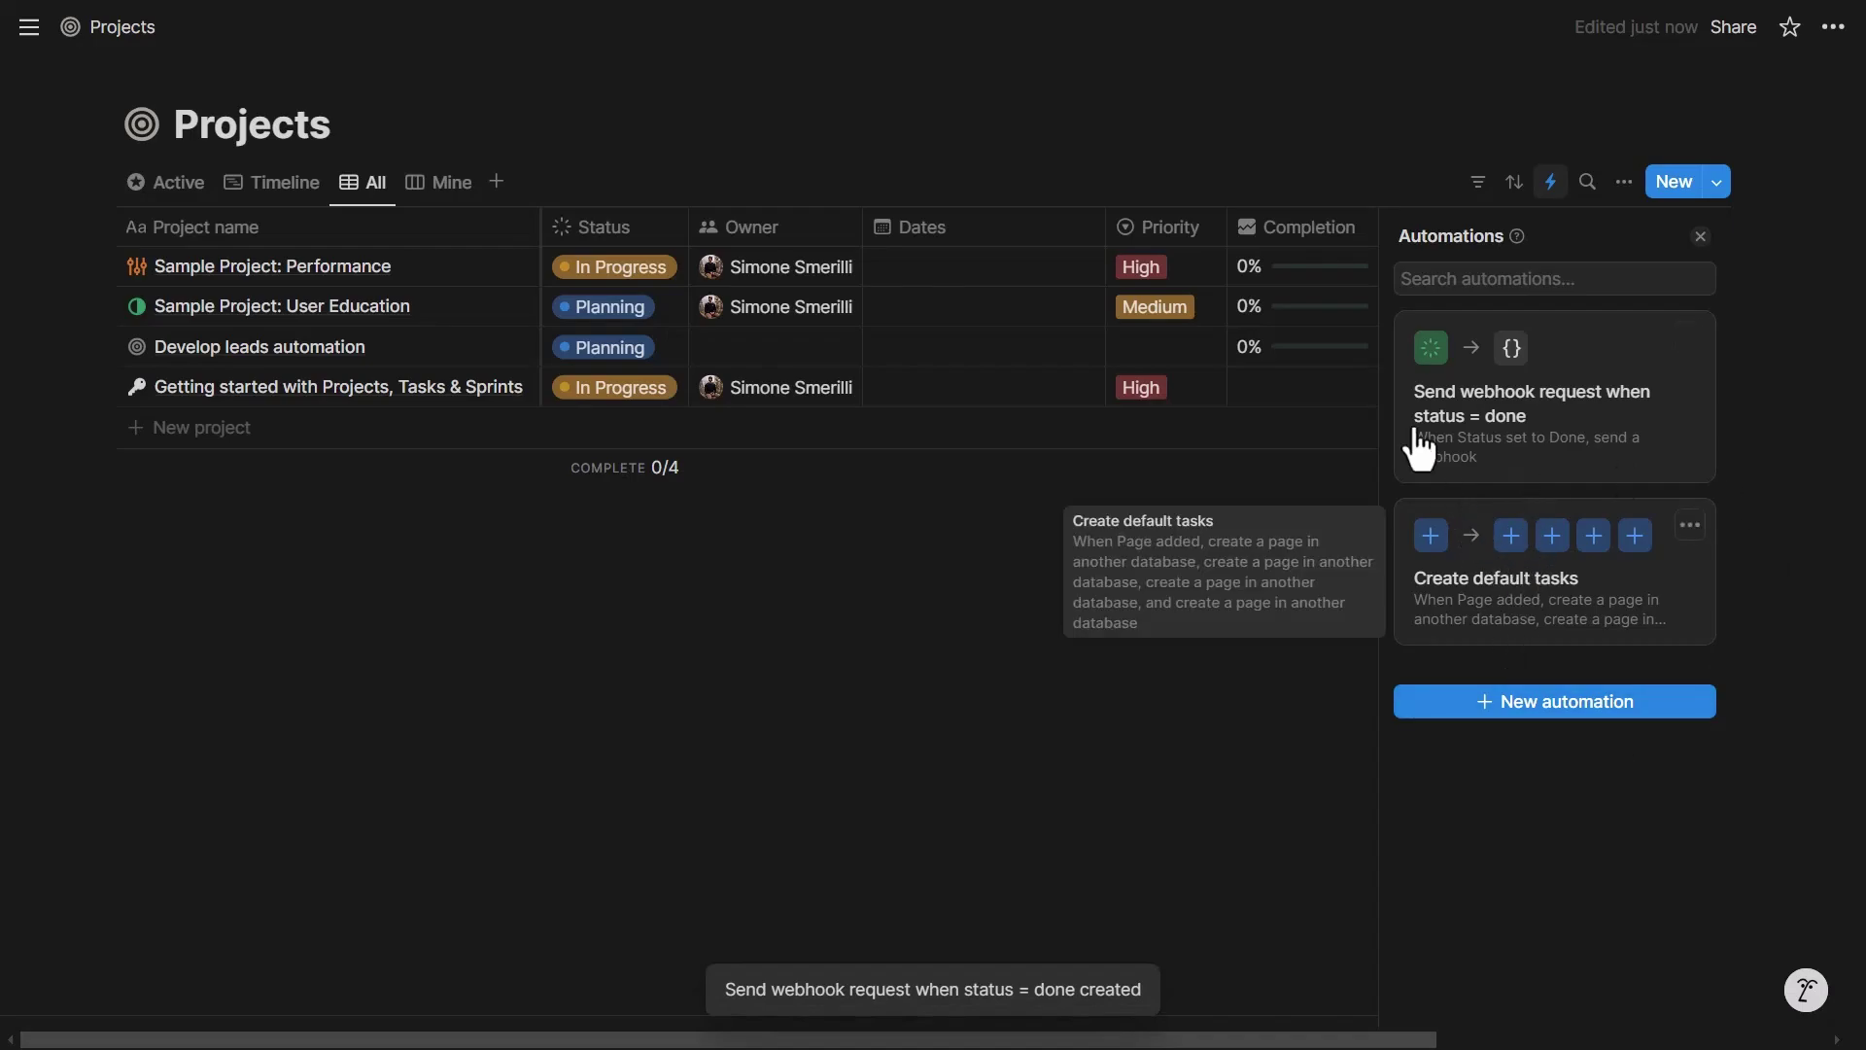
Close the automations list and change Sample Project: Performance from In Progress to Done.
left_click(1231, 181)
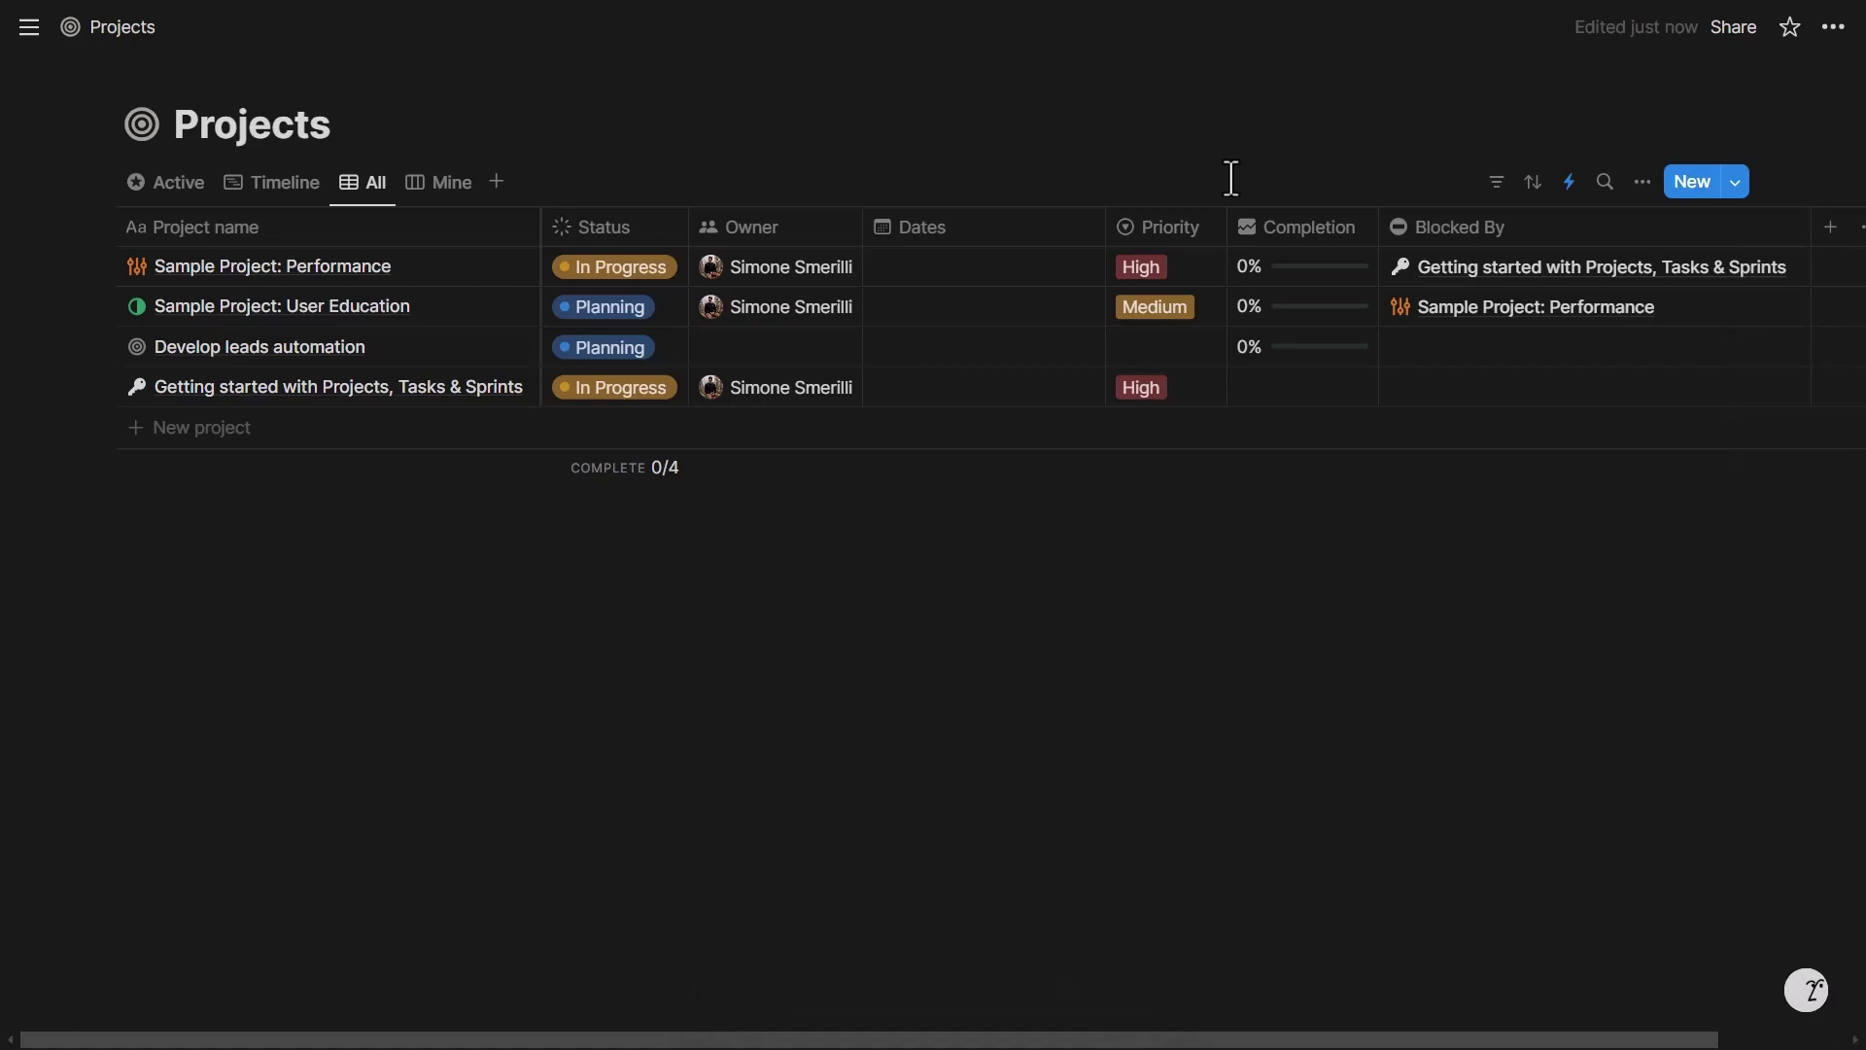
left_click(650, 282)
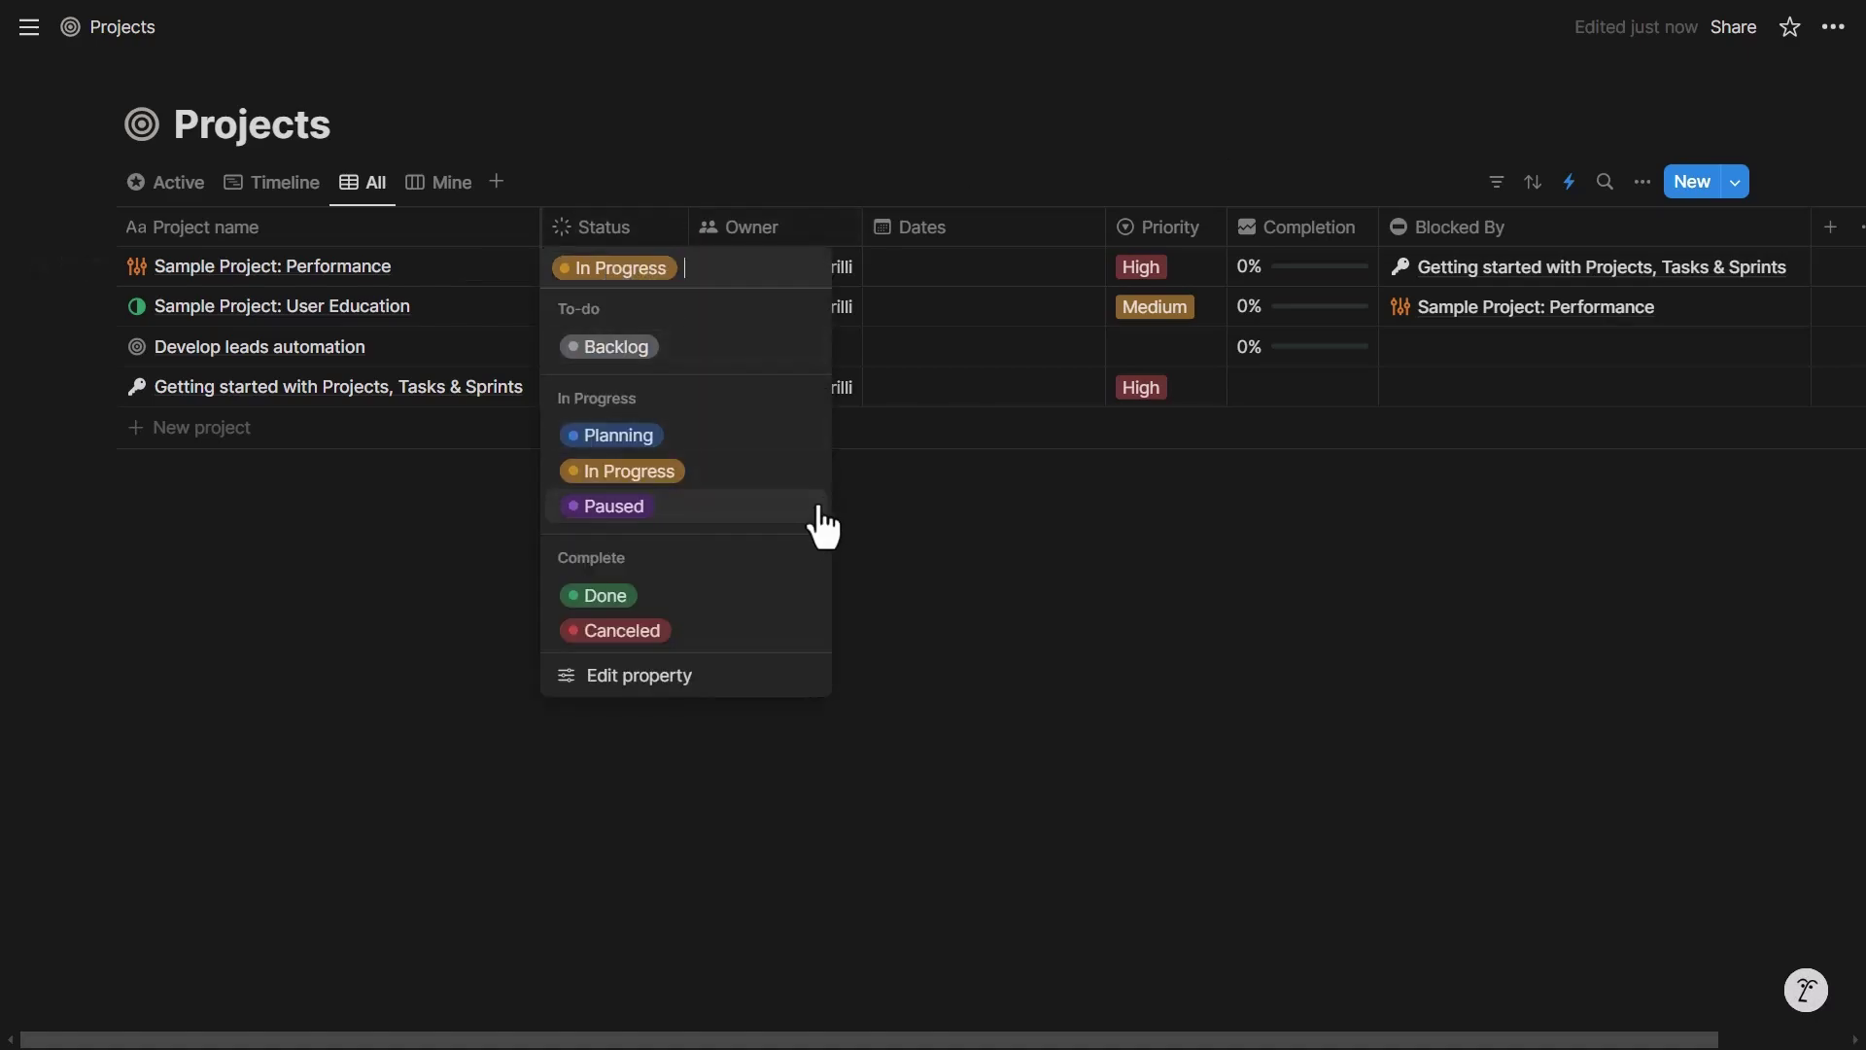
left_click(754, 611)
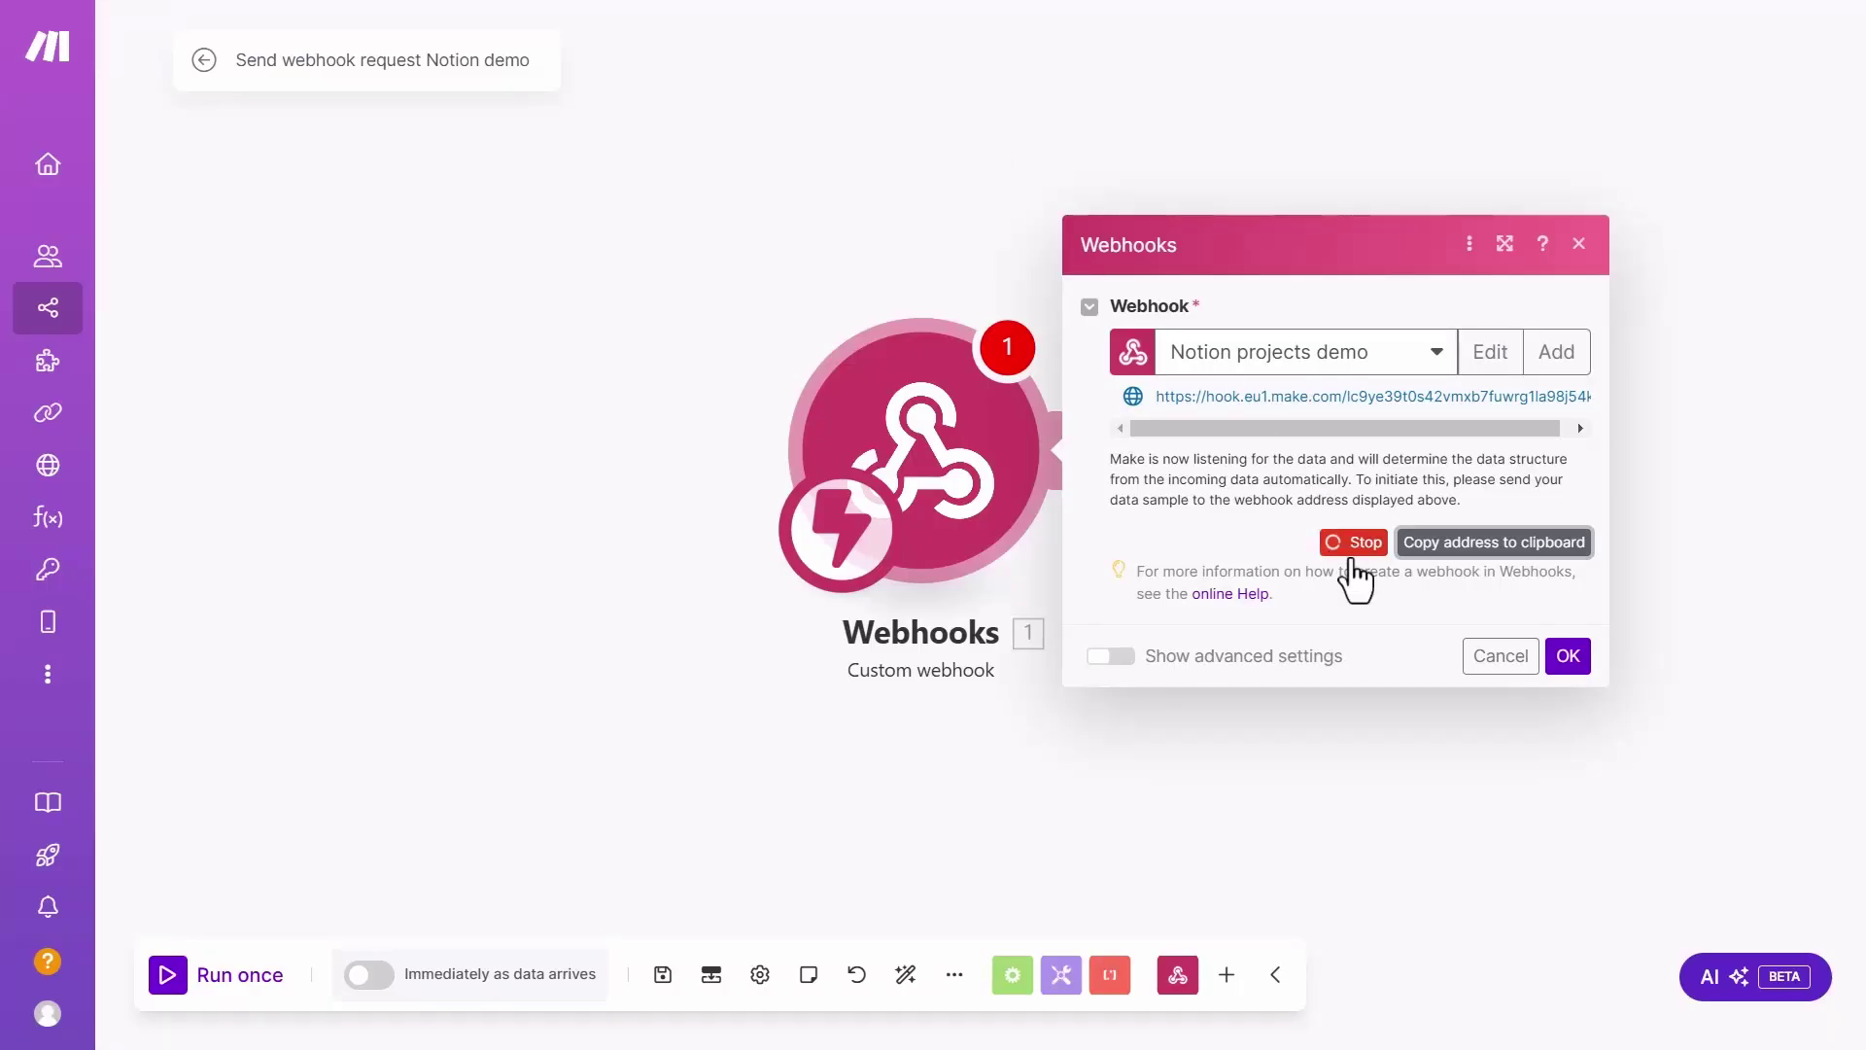
Stop the webhook listening, then run only the Webhooks module so it awaits incoming data.
left_click(1568, 656)
left_click(892, 473)
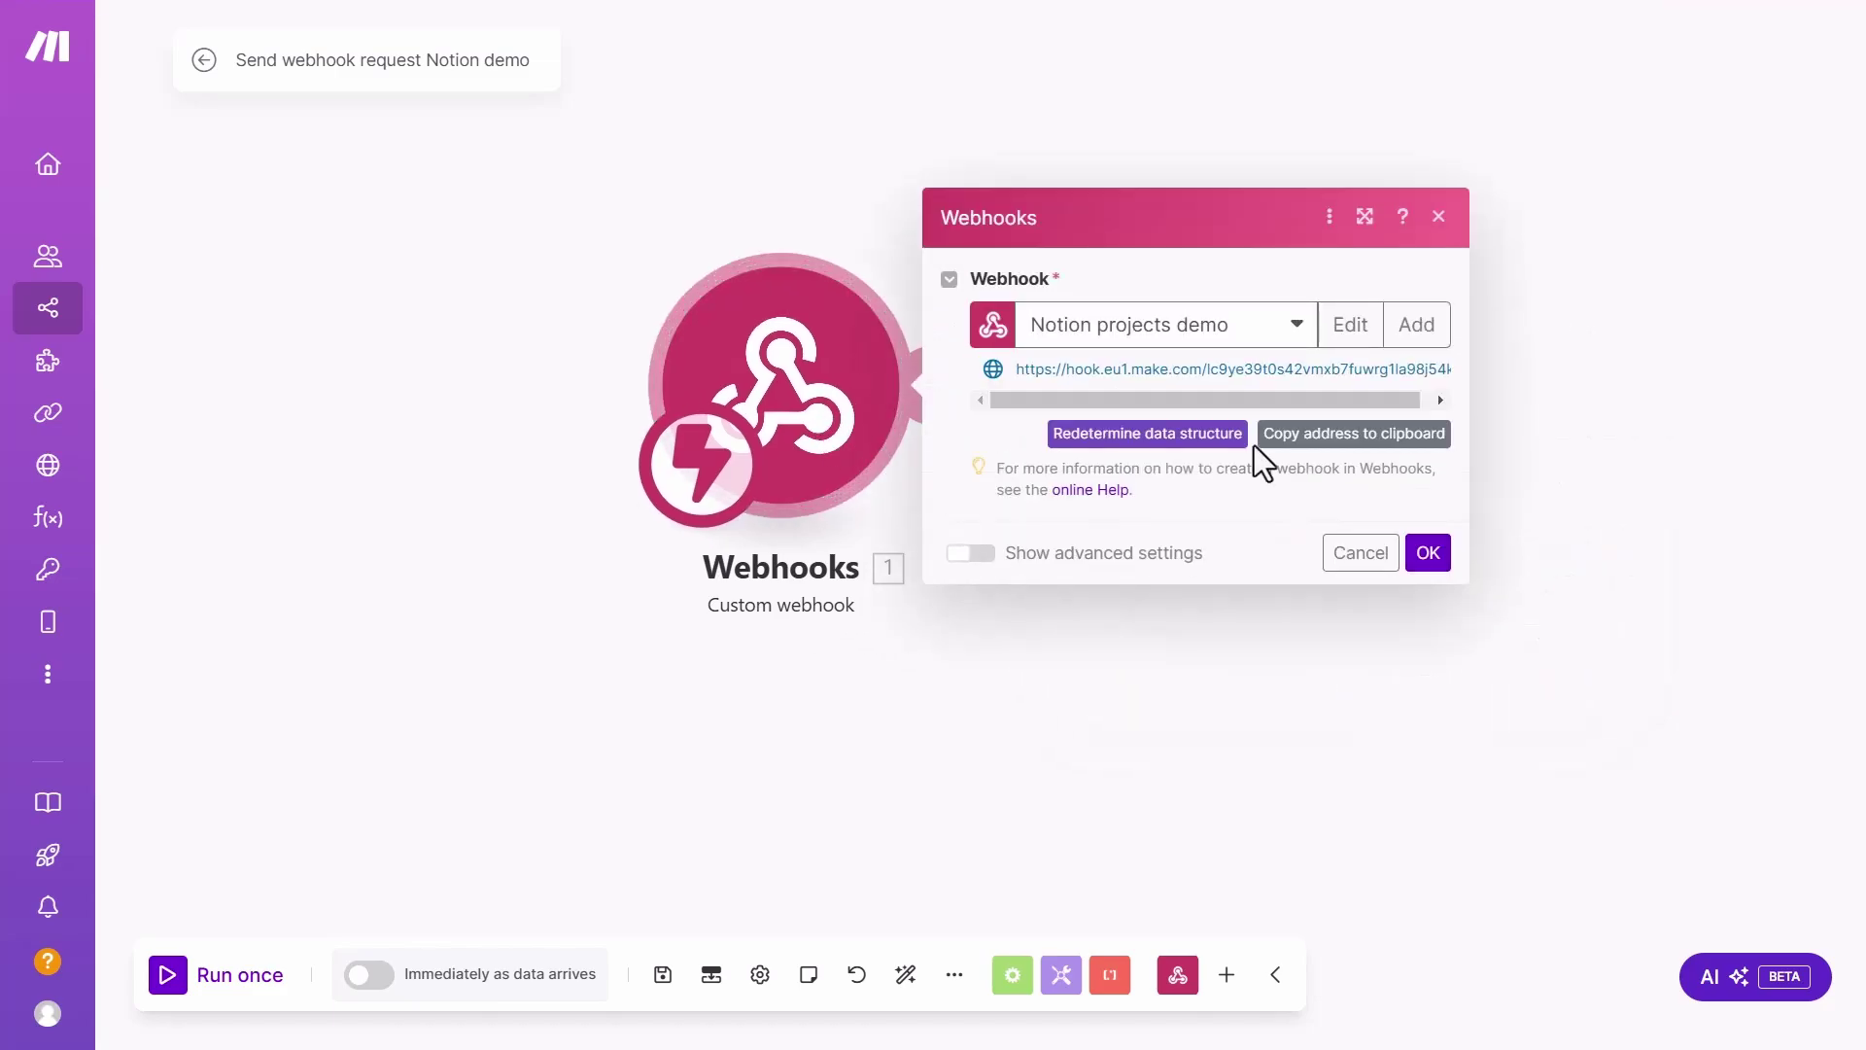
left_click(1359, 214)
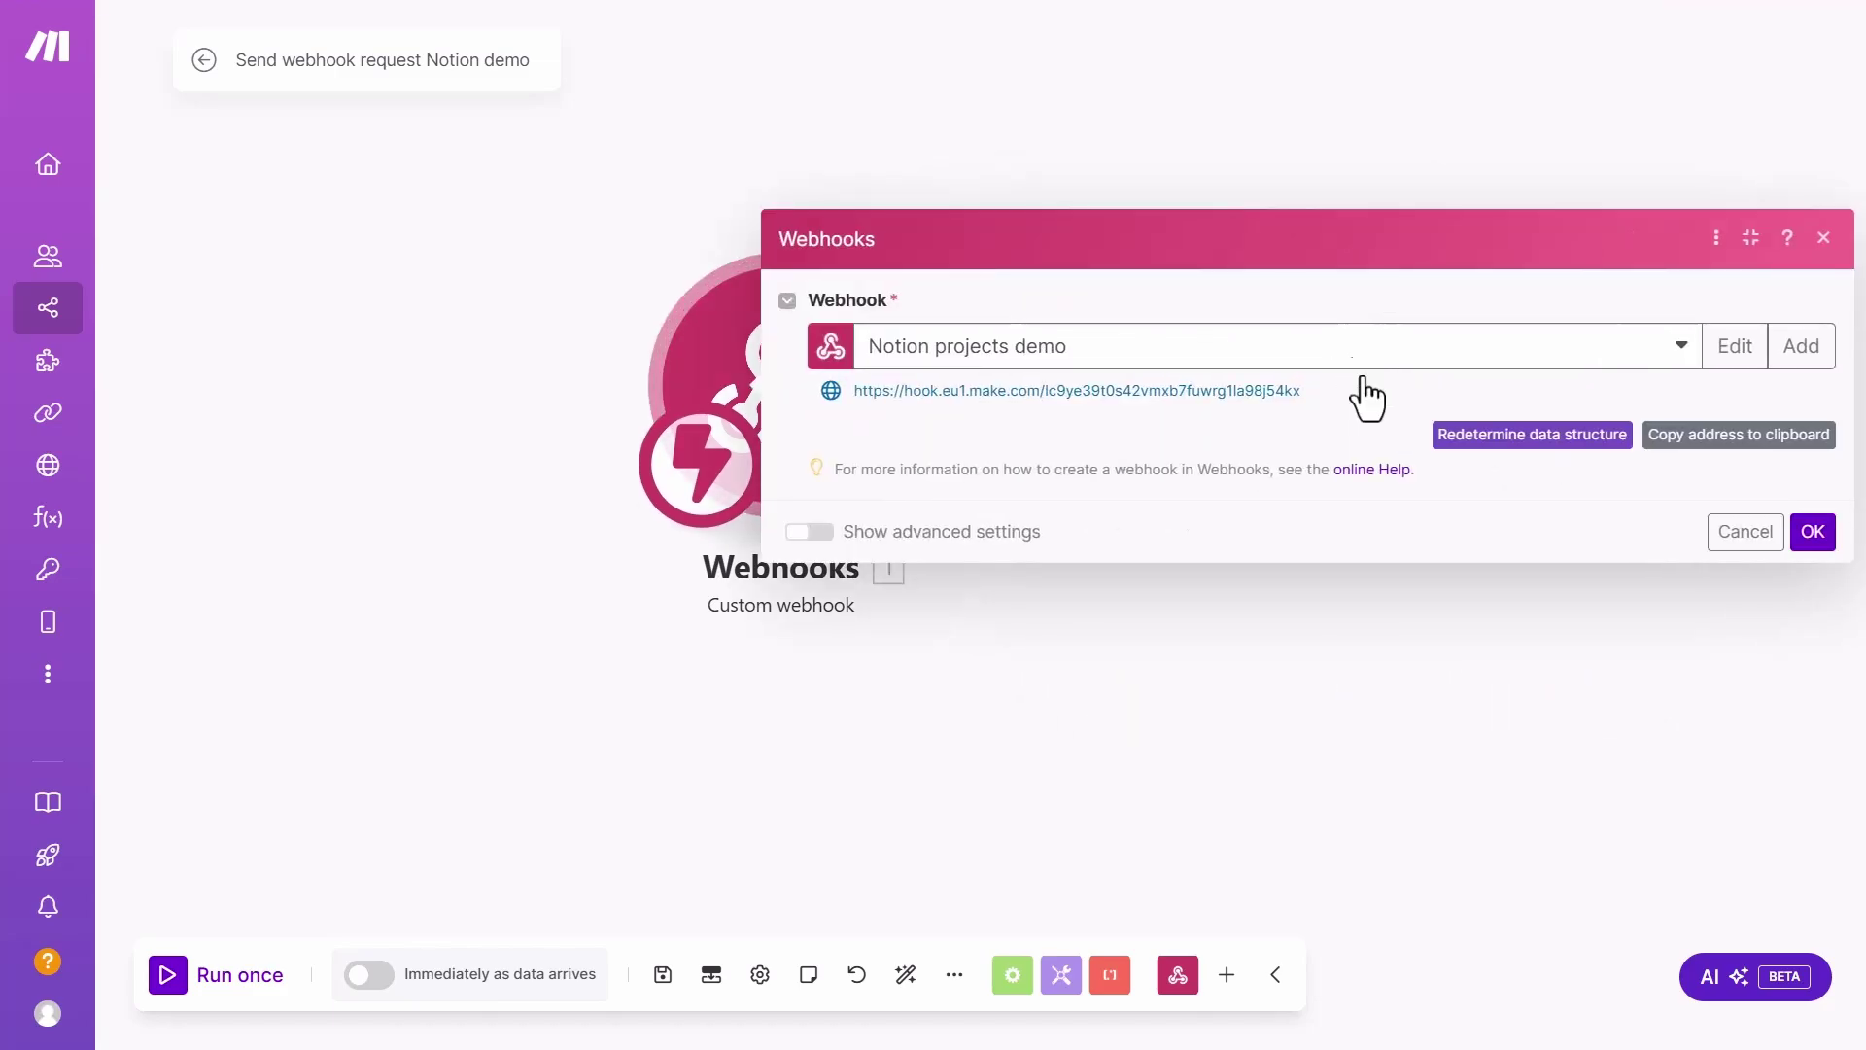
left_click(1811, 535)
right_click(852, 389)
left_click(938, 434)
scroll(1285, 587, "down", 2)
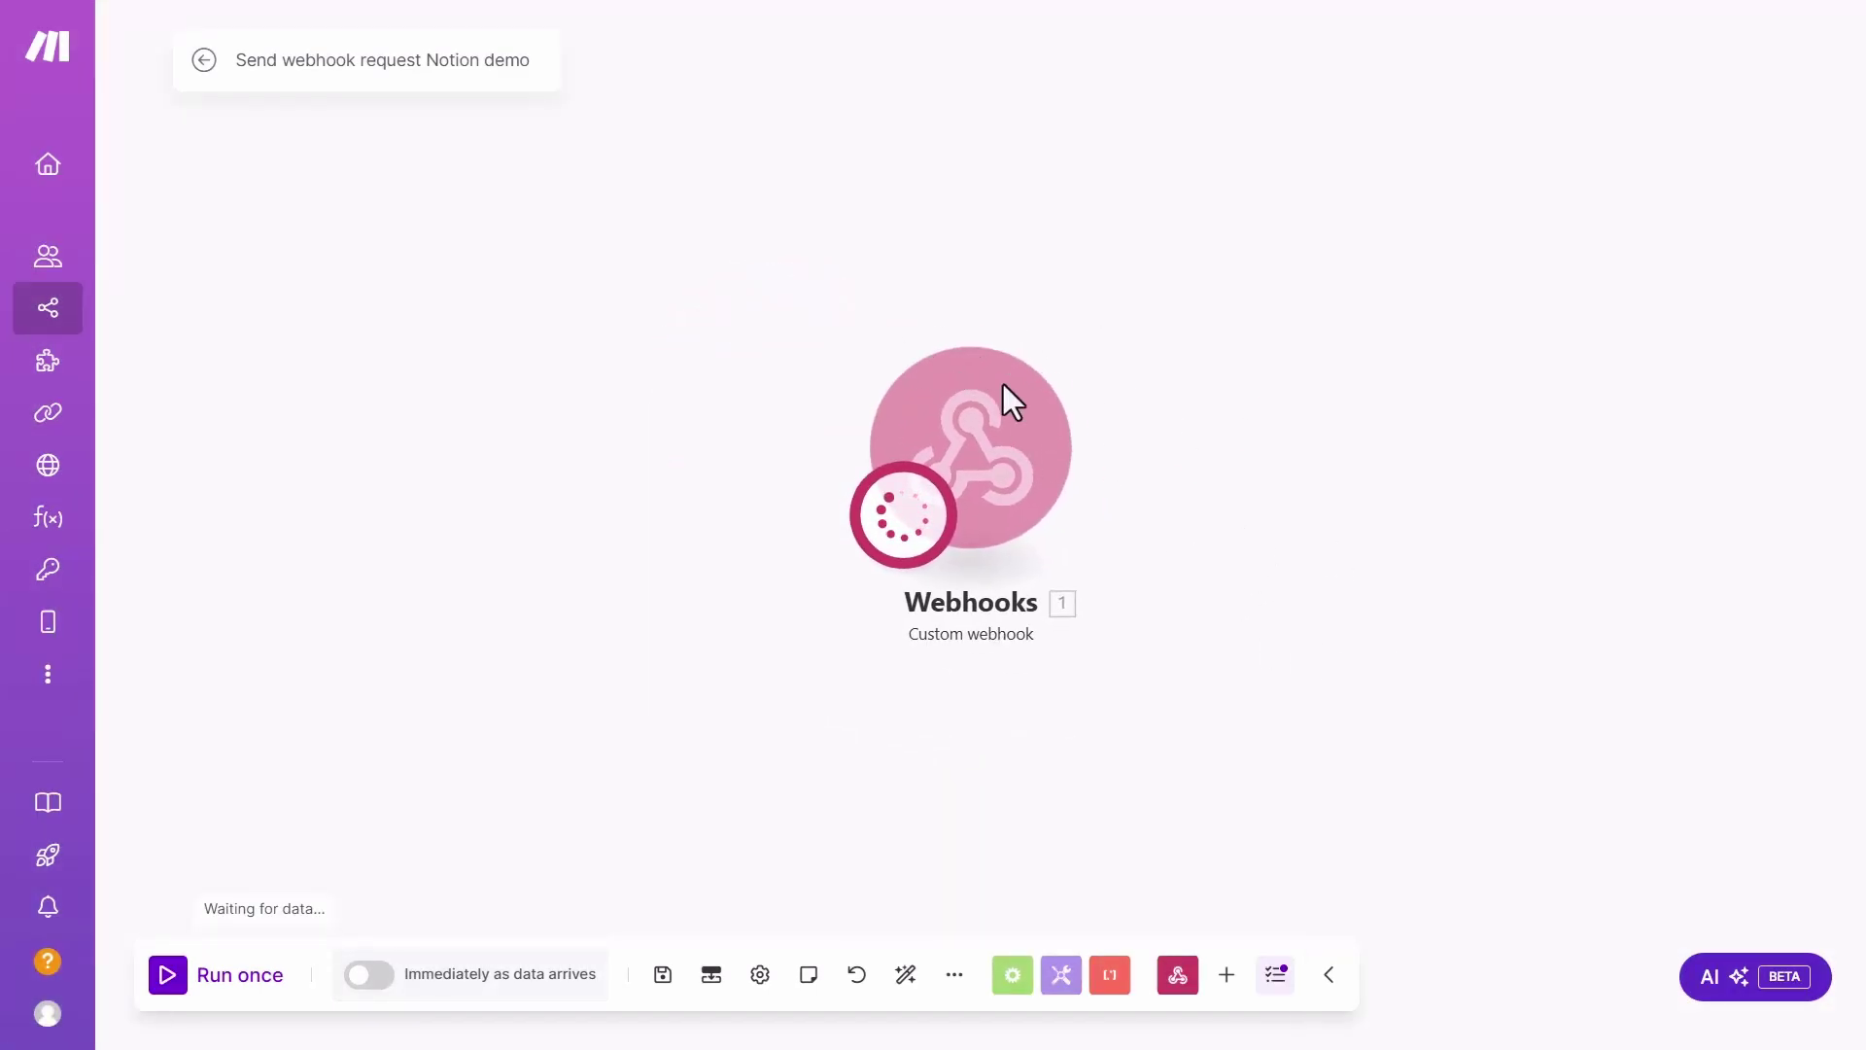
Mark Sample Project: User Education as Done in Notion, then return to Make.
key("alt+Tab")
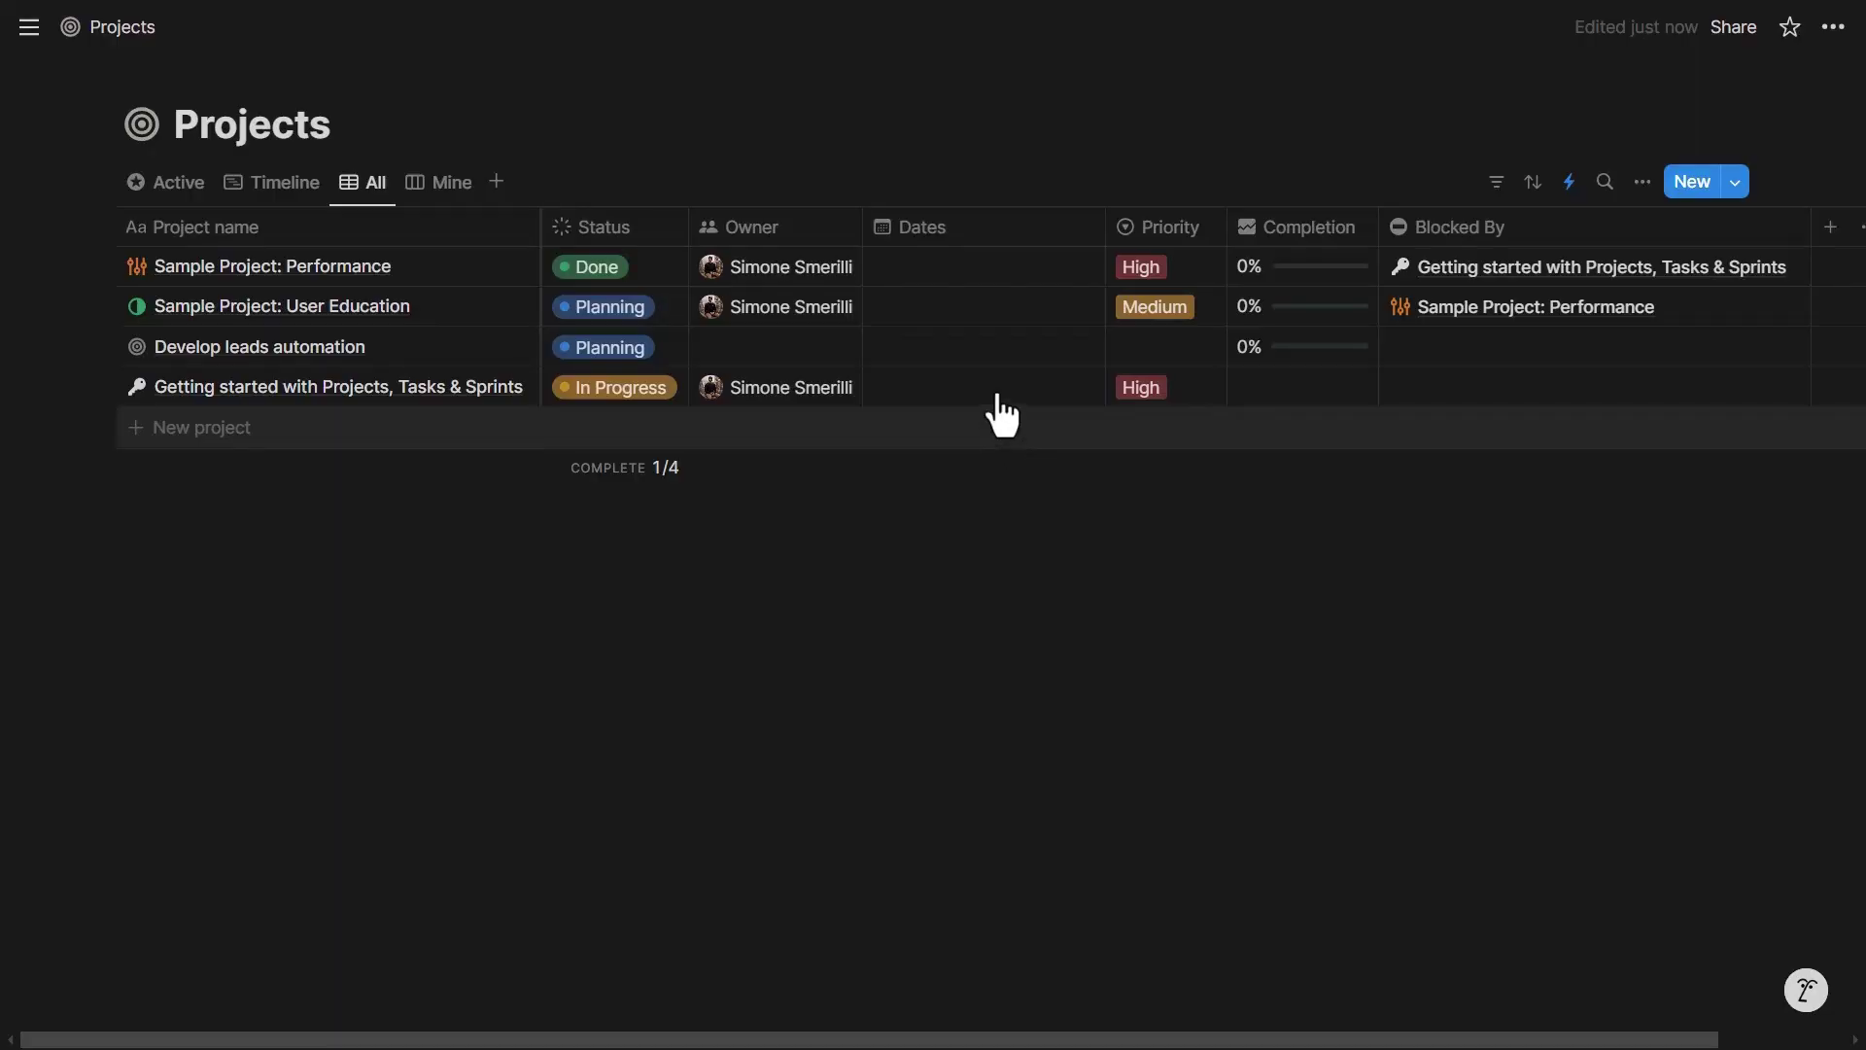
left_click(633, 313)
left_click(622, 637)
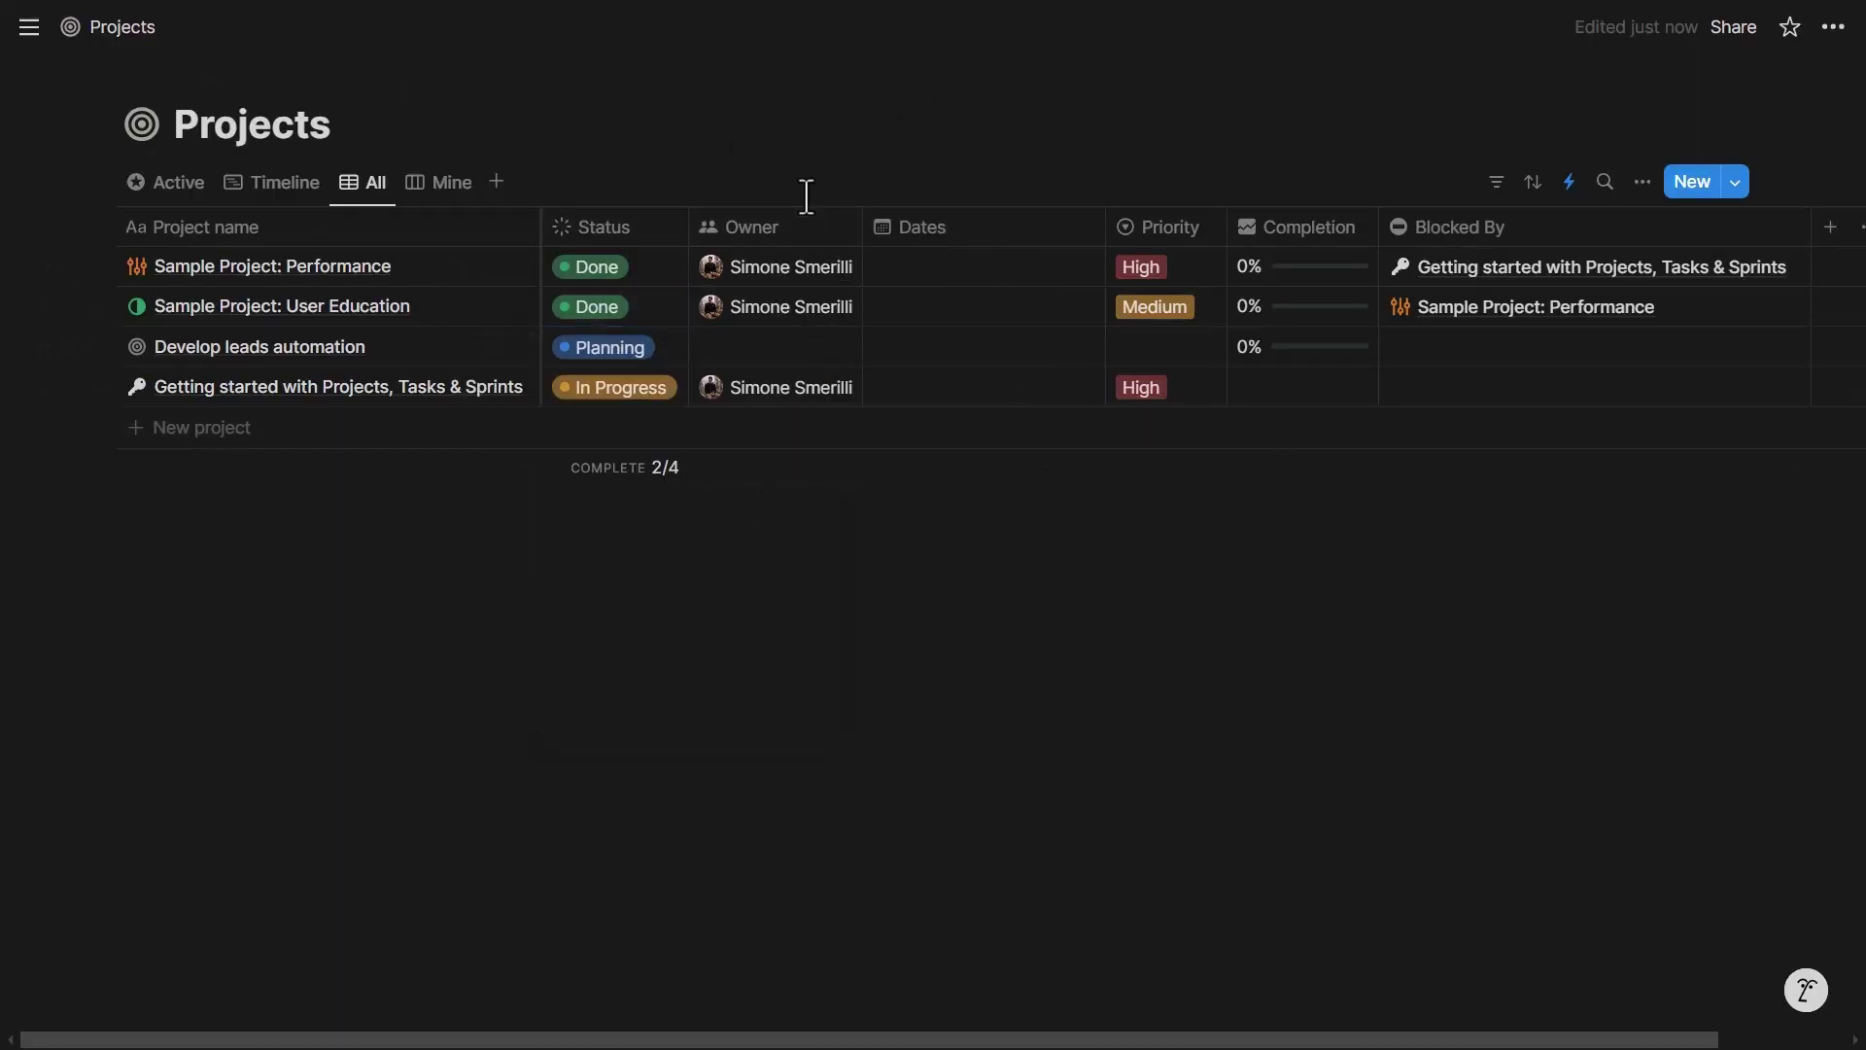
key("alt+Tab")
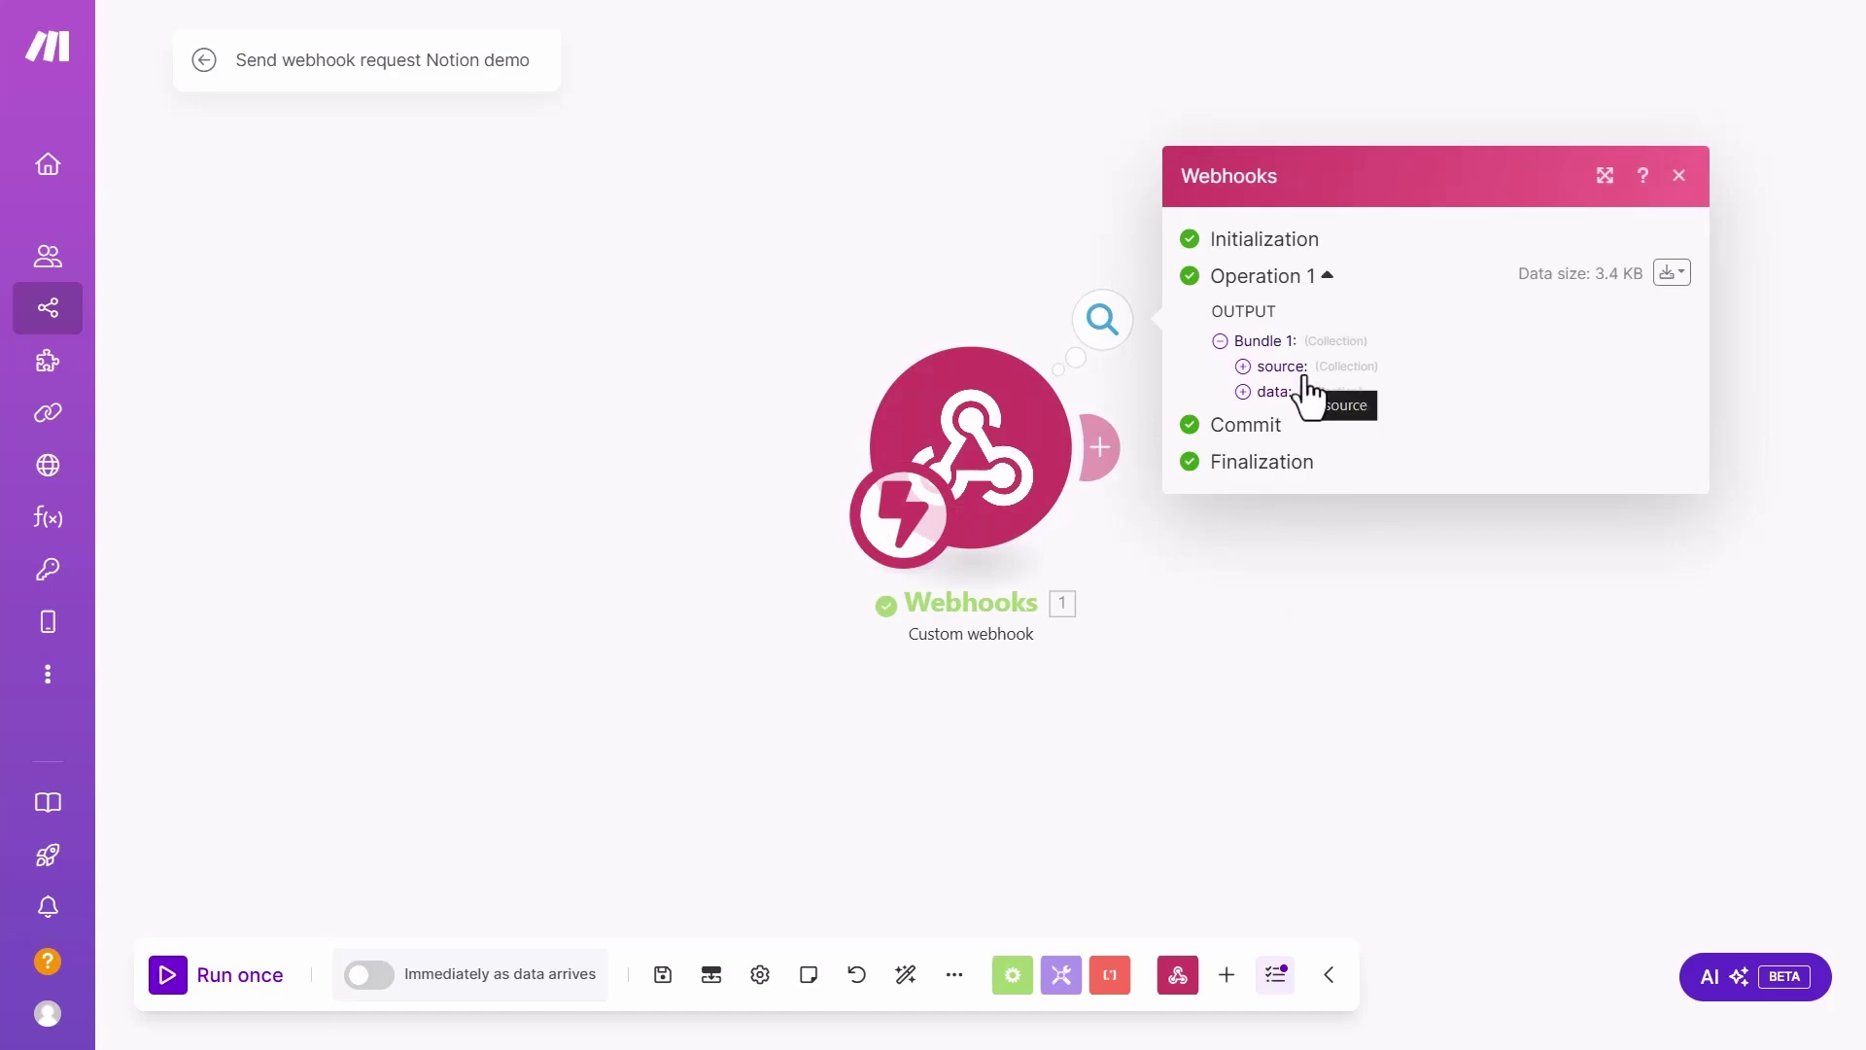
Expand the bundle's source collection and inspect its automation, action and event ID values.
left_click_drag(1241, 592, 1170, 556)
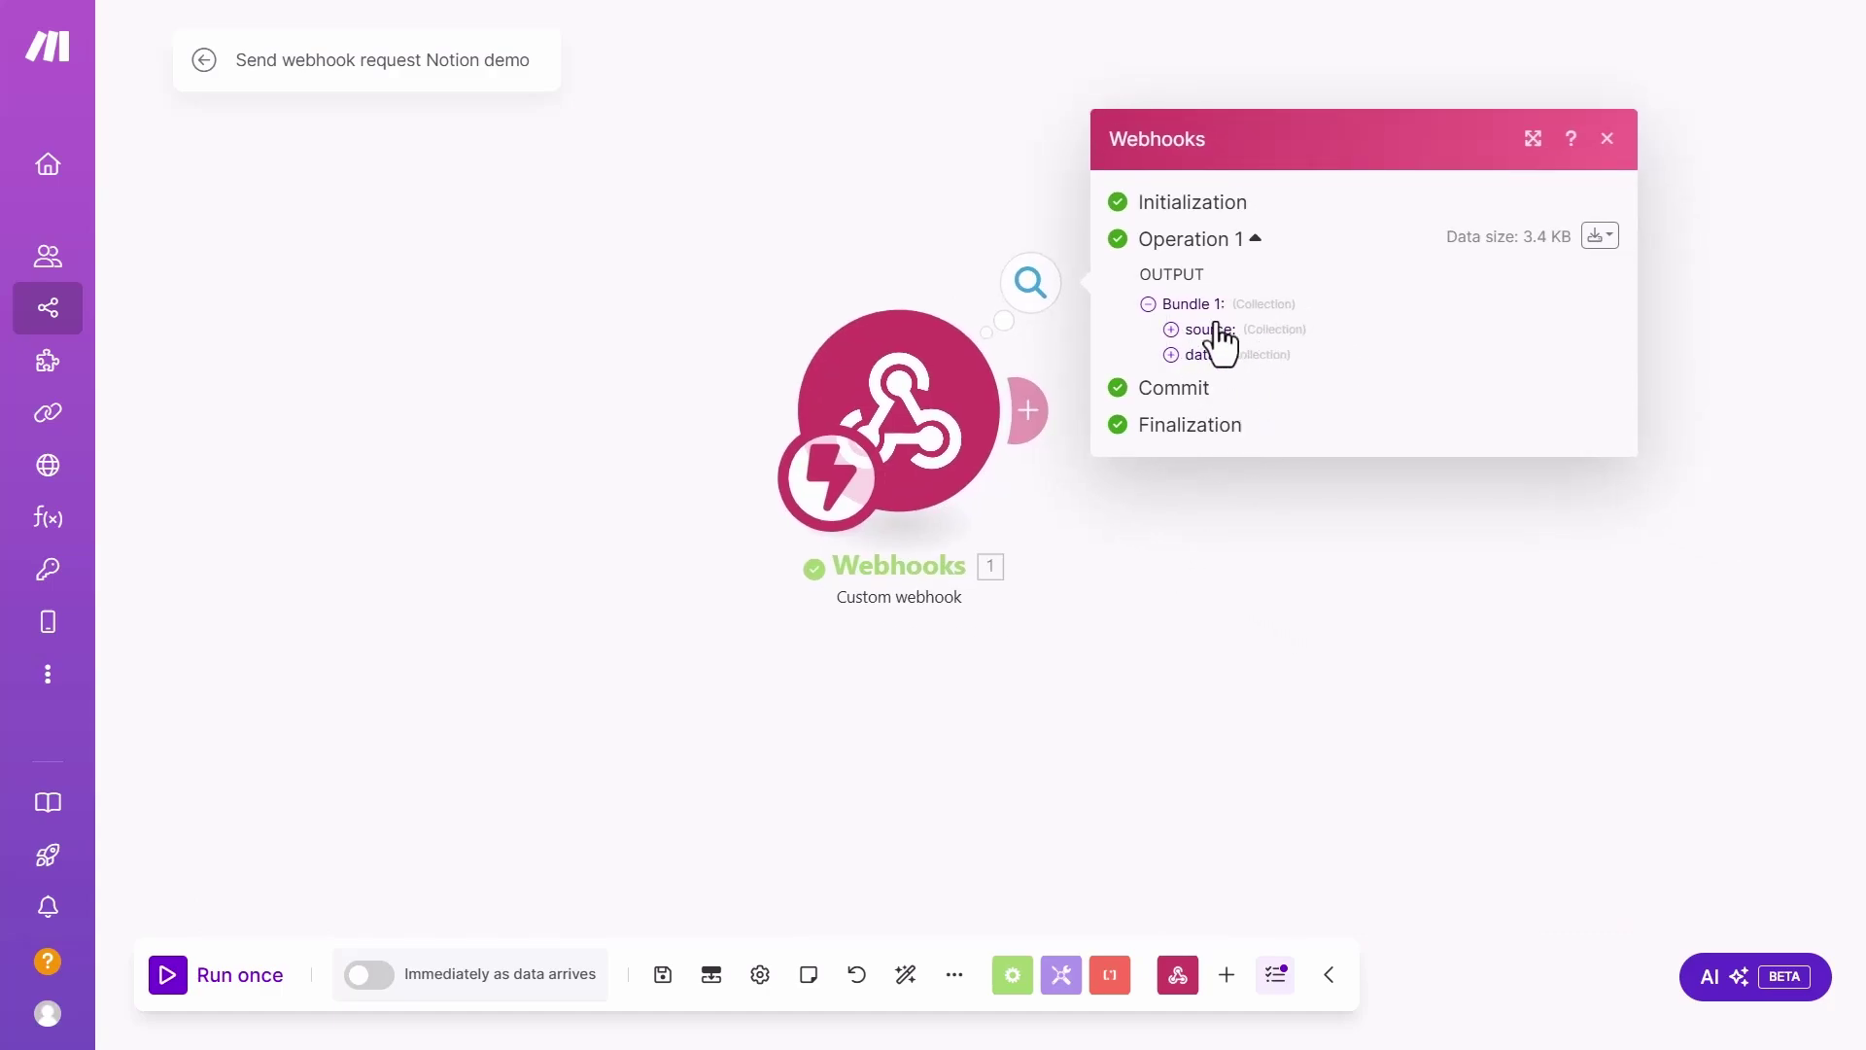
left_click(1266, 330)
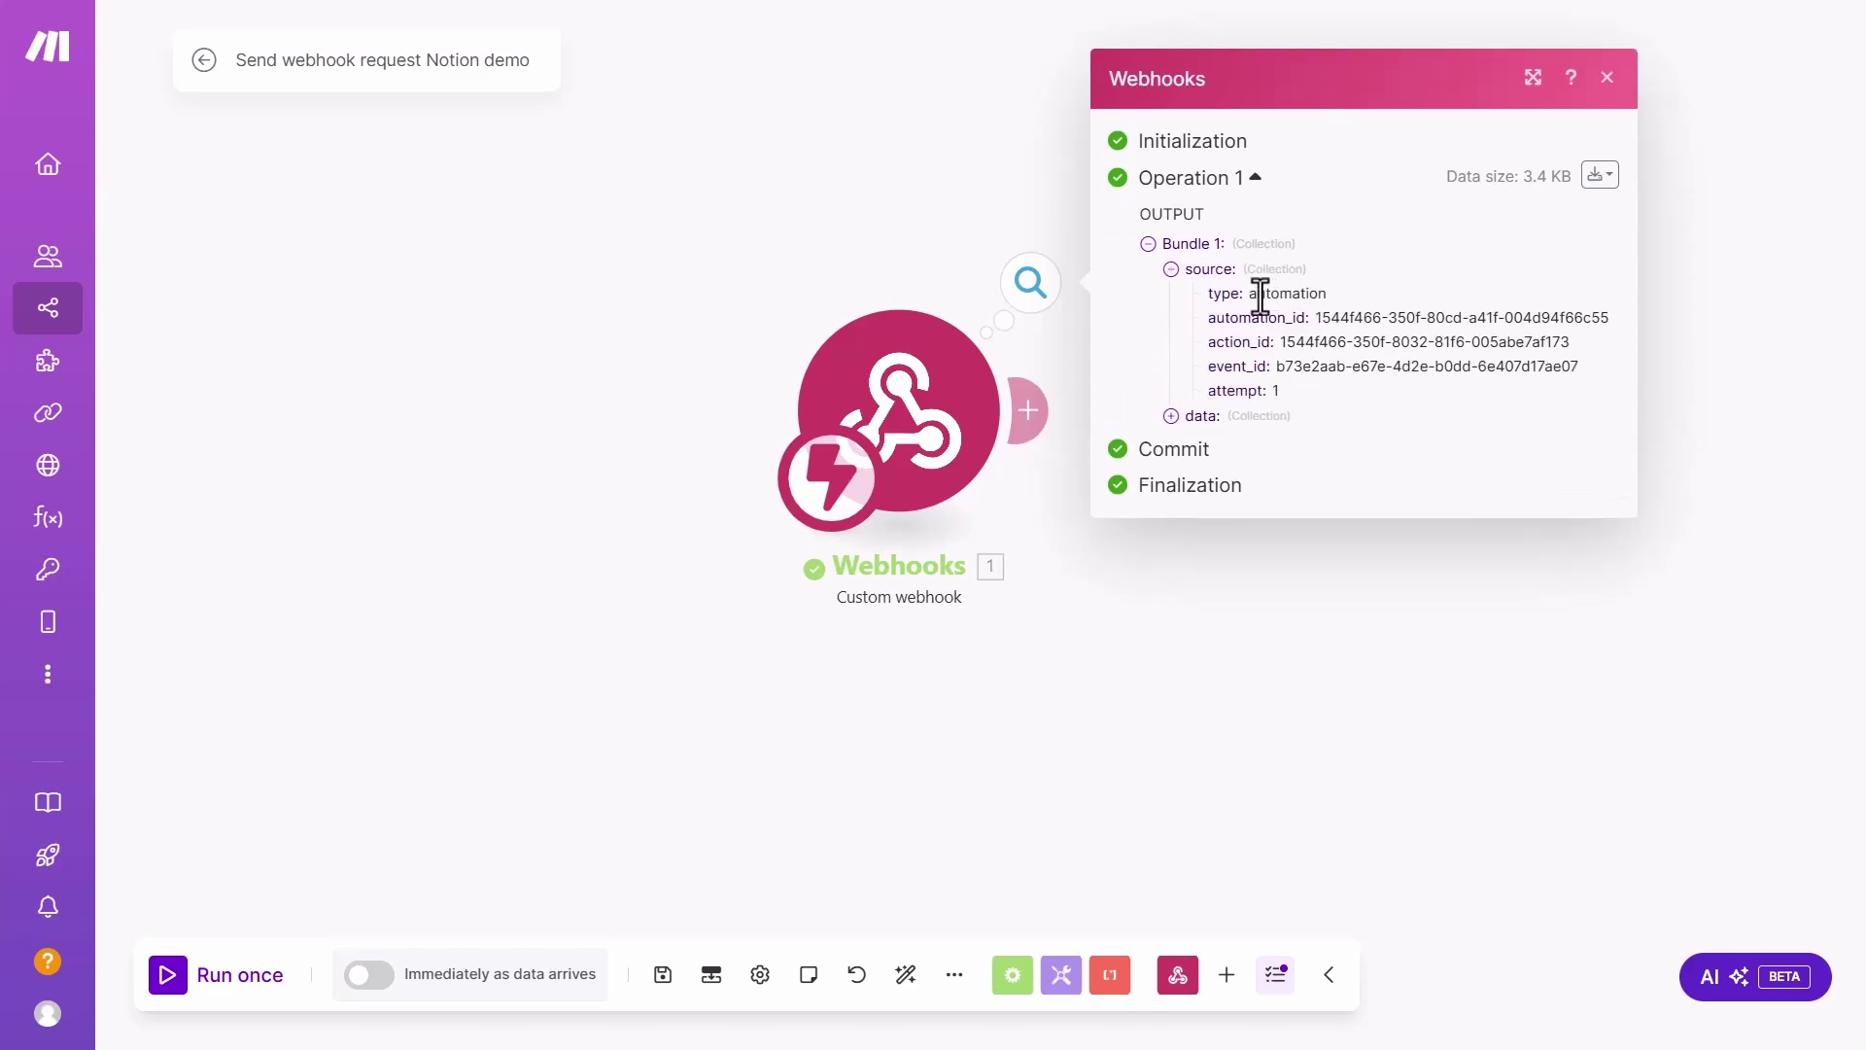
left_click_drag(1214, 298, 1354, 304)
left_click(1349, 302)
double_click(1300, 295)
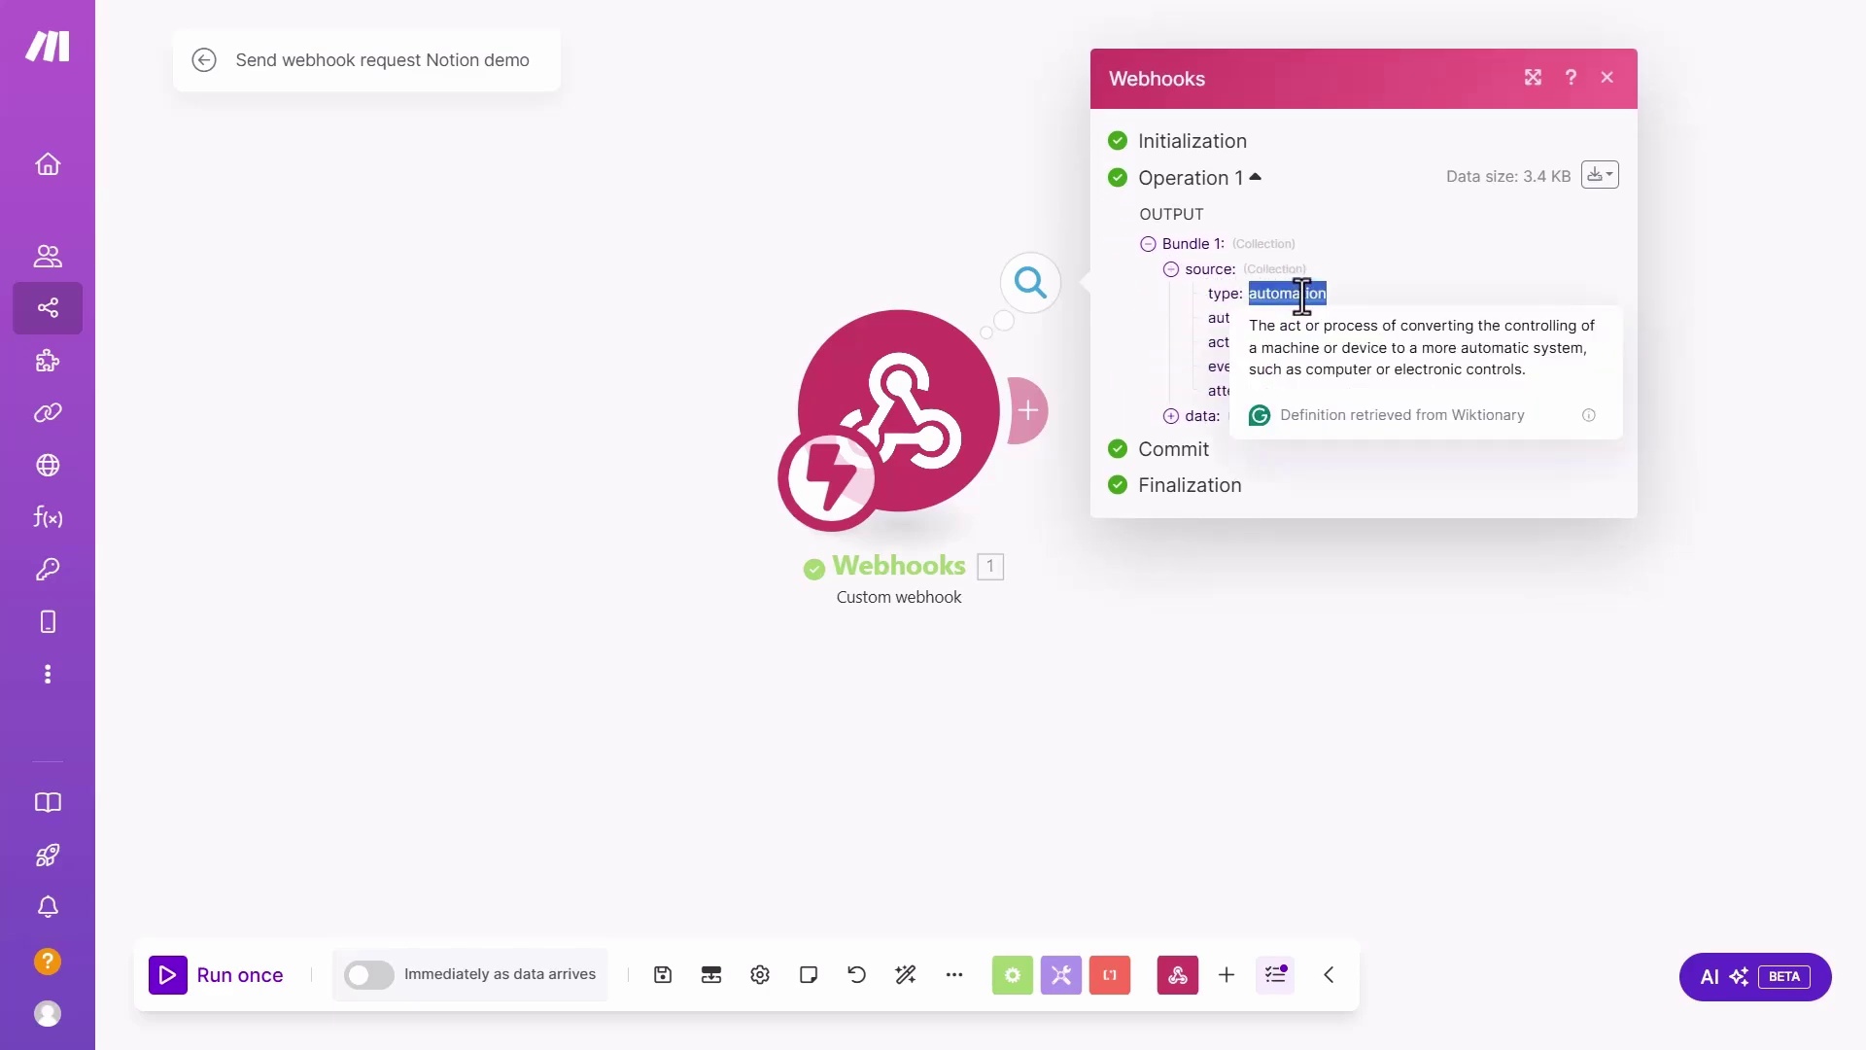
left_click(1275, 297)
left_click_drag(1319, 317, 1553, 315)
left_click(1553, 317)
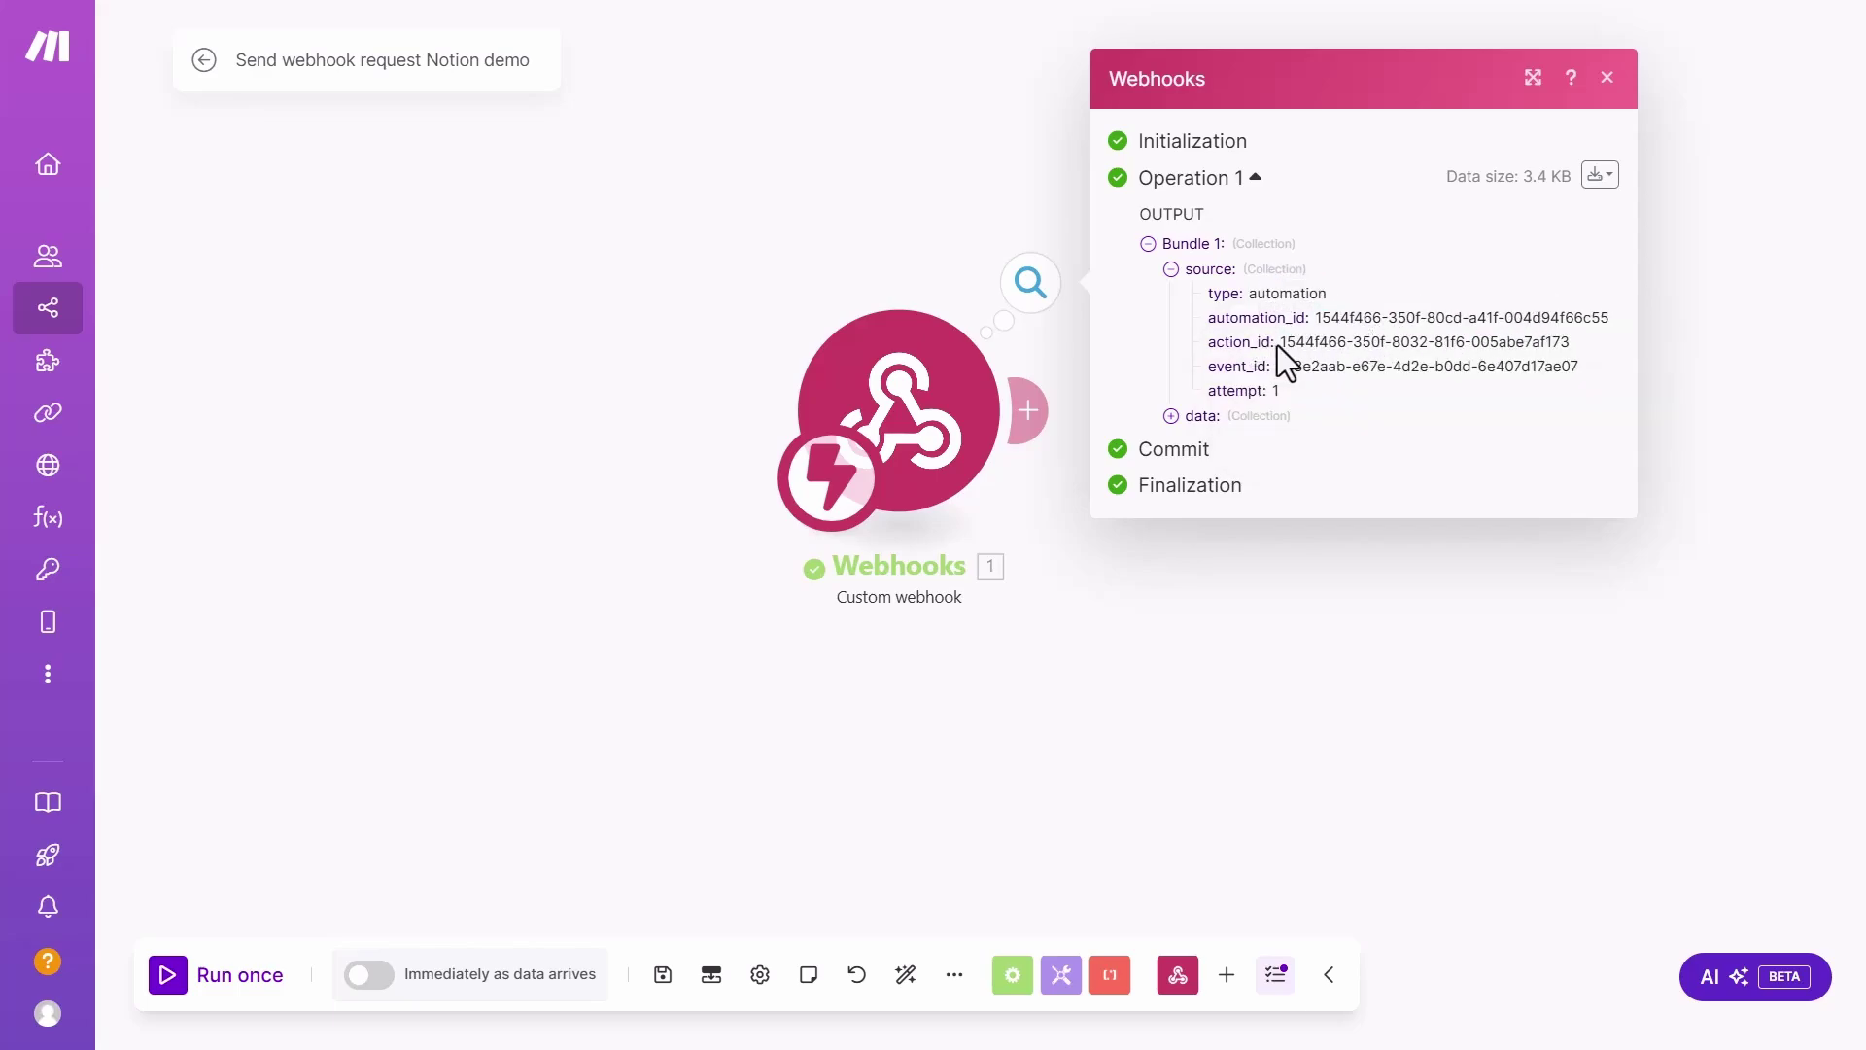
left_click_drag(1280, 343, 1529, 345)
mouse_move(1276, 366)
left_mouse_down()
mouse_move(1469, 367)
mouse_move(1303, 390)
left_mouse_up()
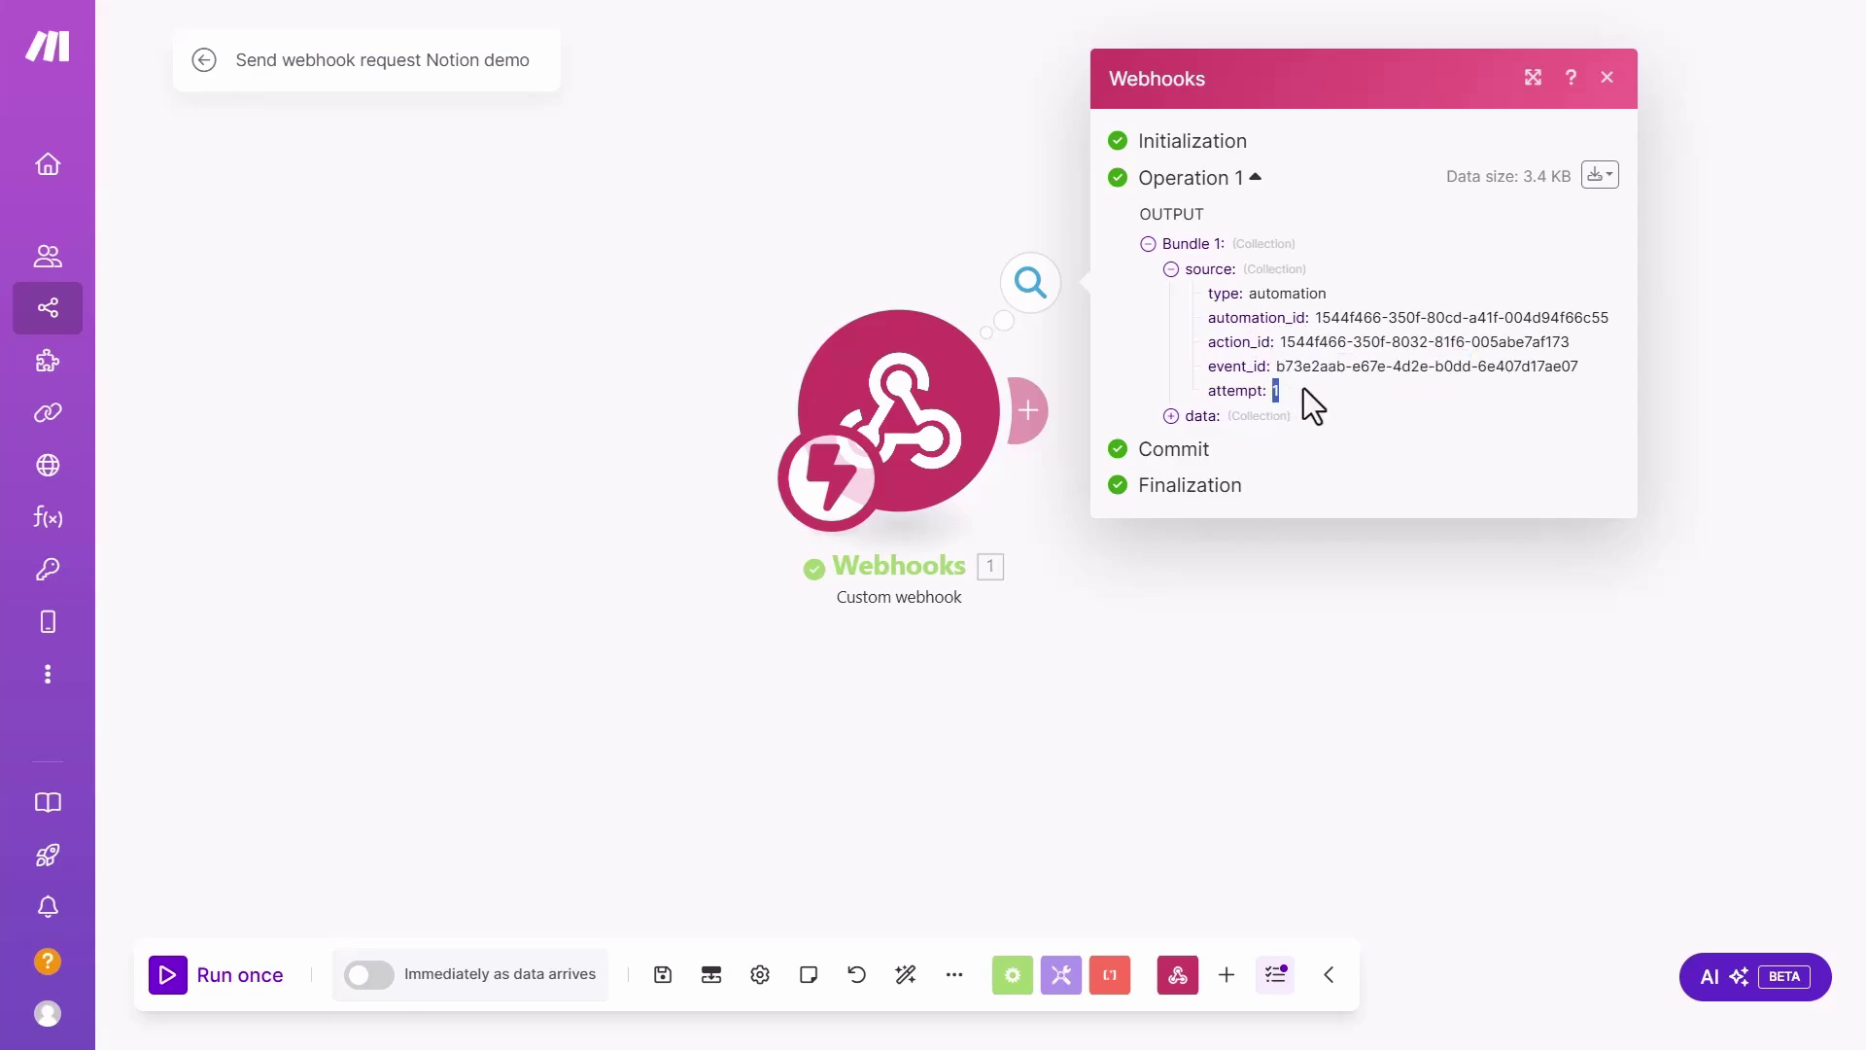
Expand the bundle's data collection and enlarge the output panel to read the page id.
left_click(1259, 416)
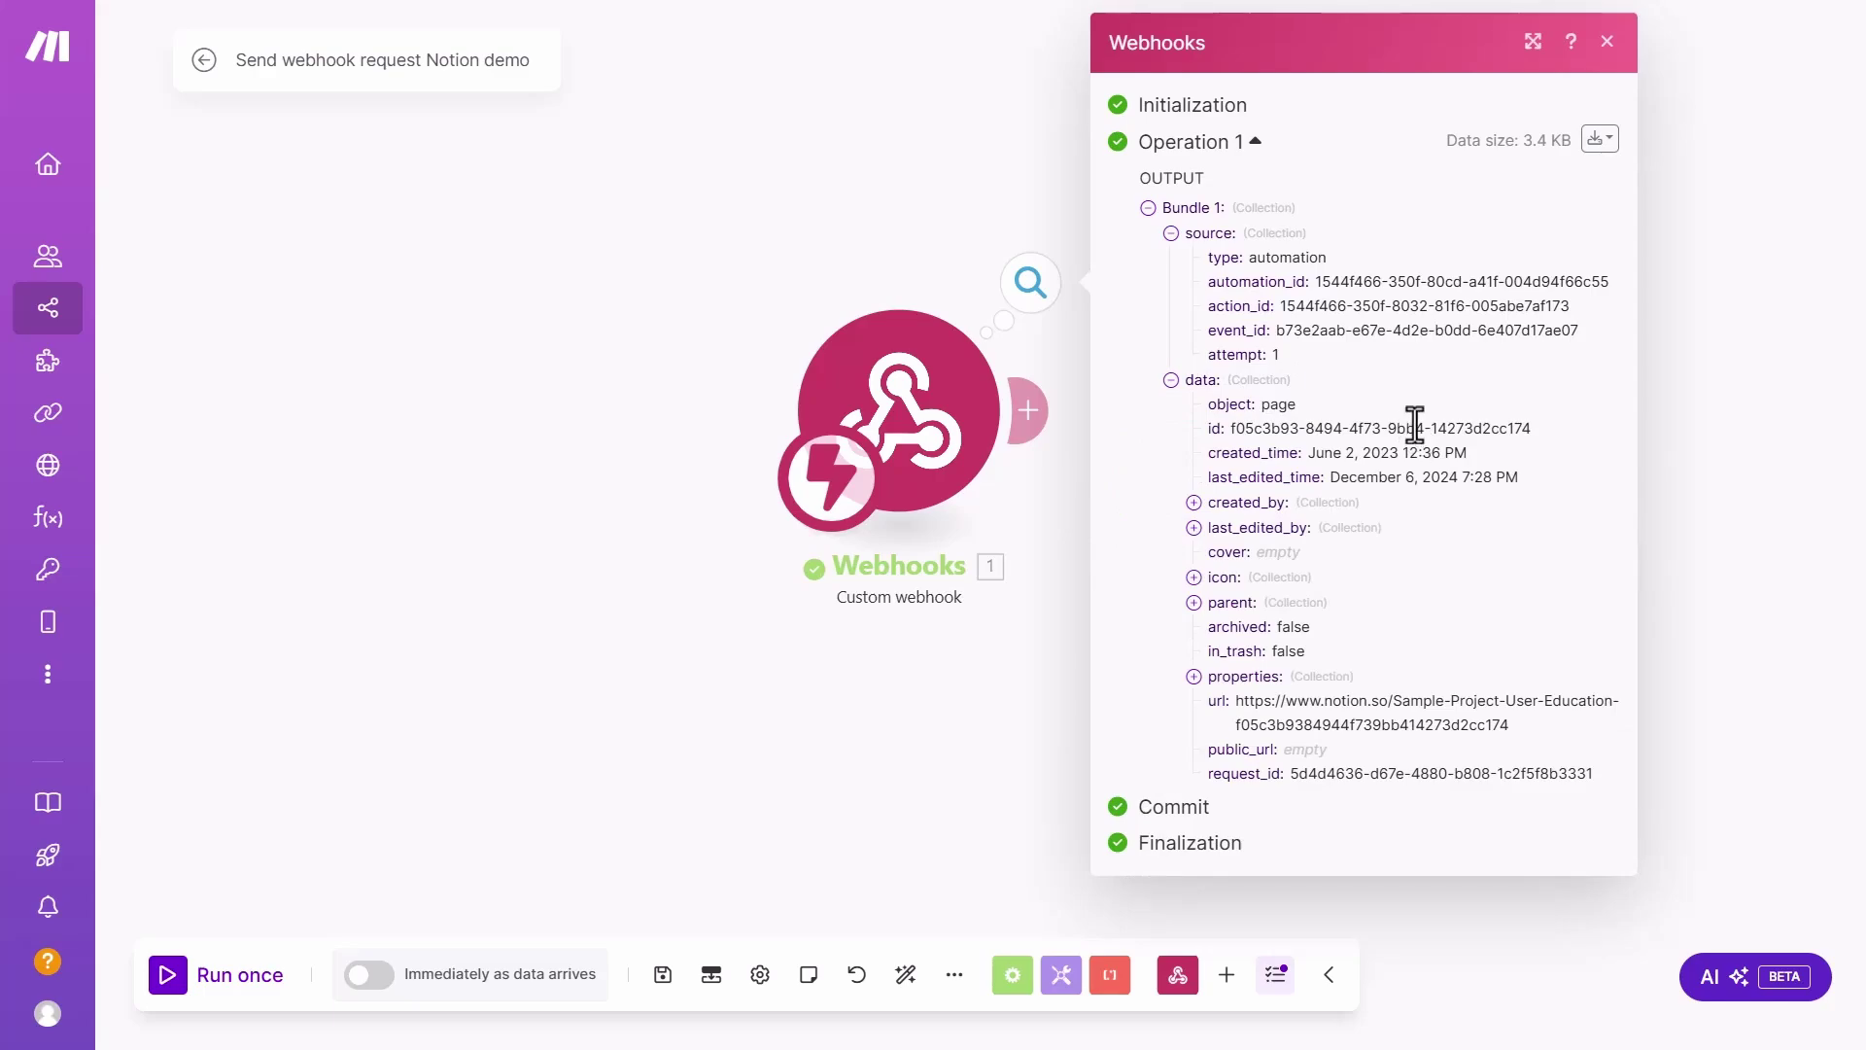
left_click(1532, 42)
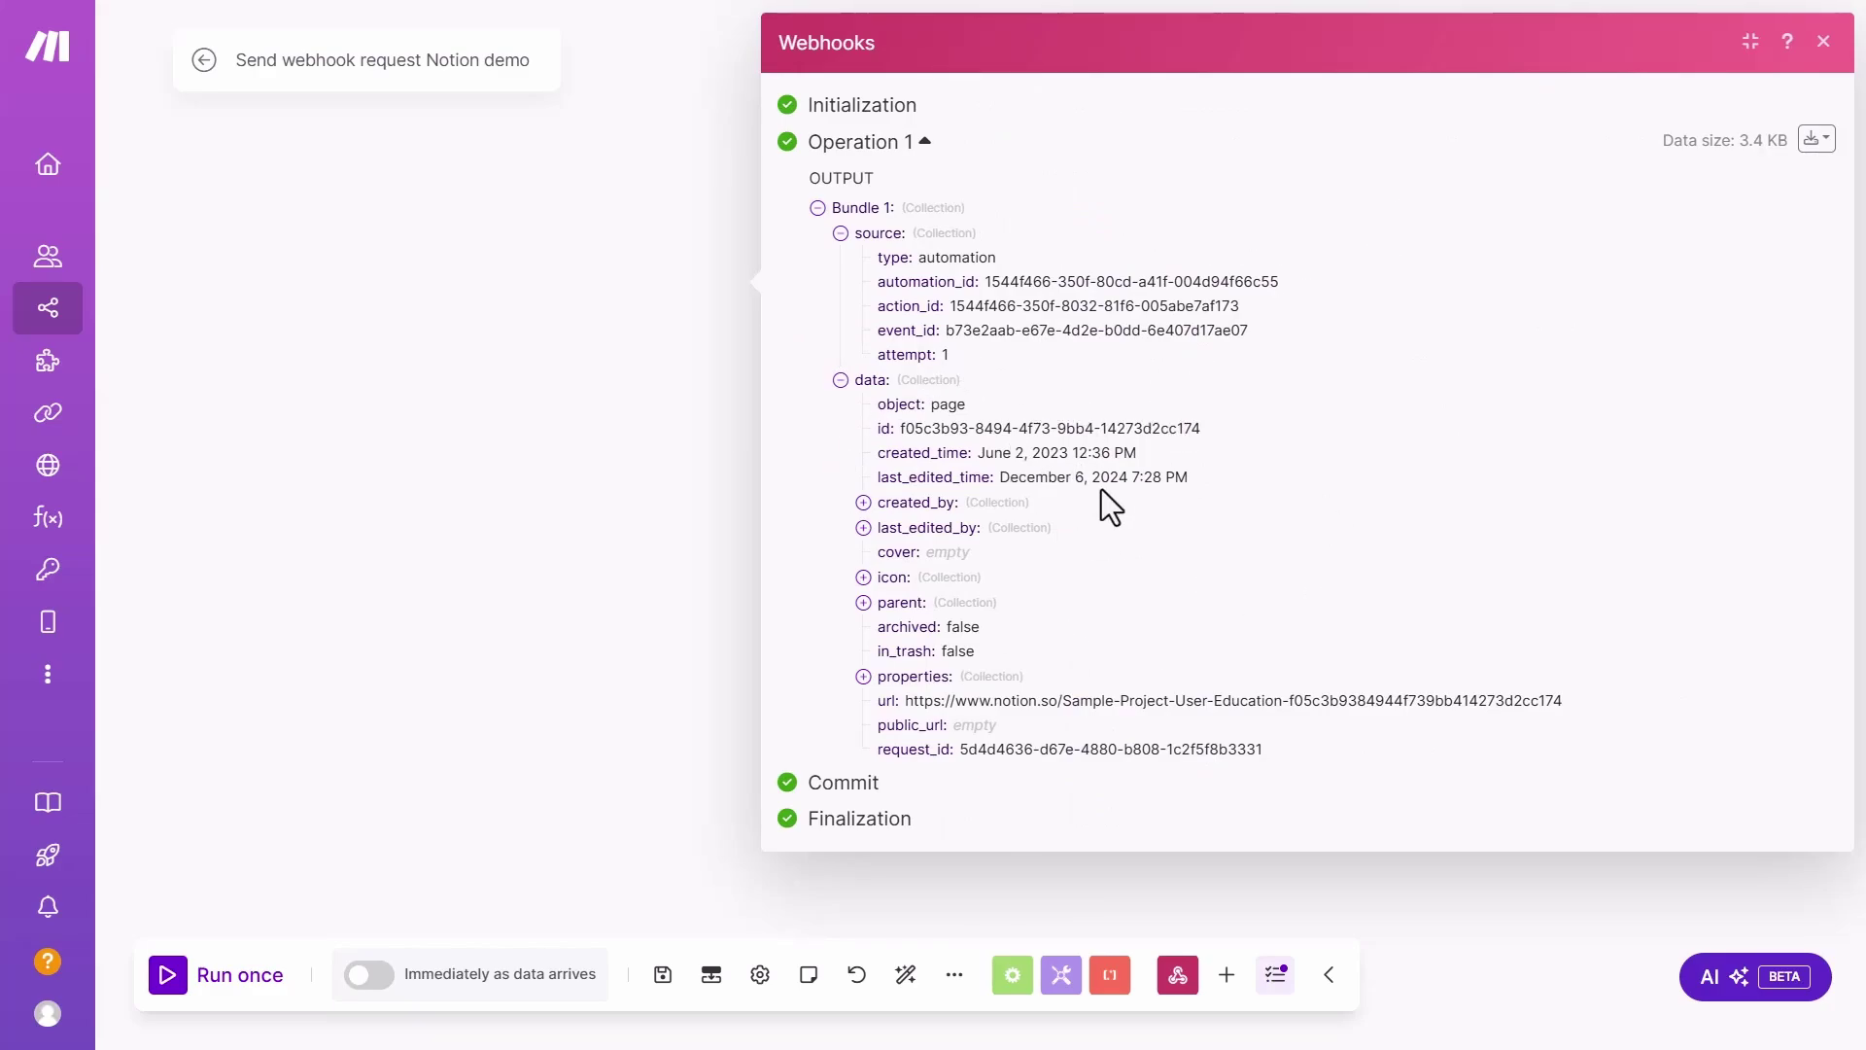
double_click(946, 407)
left_click_drag(915, 429, 1240, 430)
left_click(1238, 430)
Expand properties down to Project name's first title item, showing 'Sample Project: User Education'.
left_click(971, 692)
scroll(1059, 651, "down", 2)
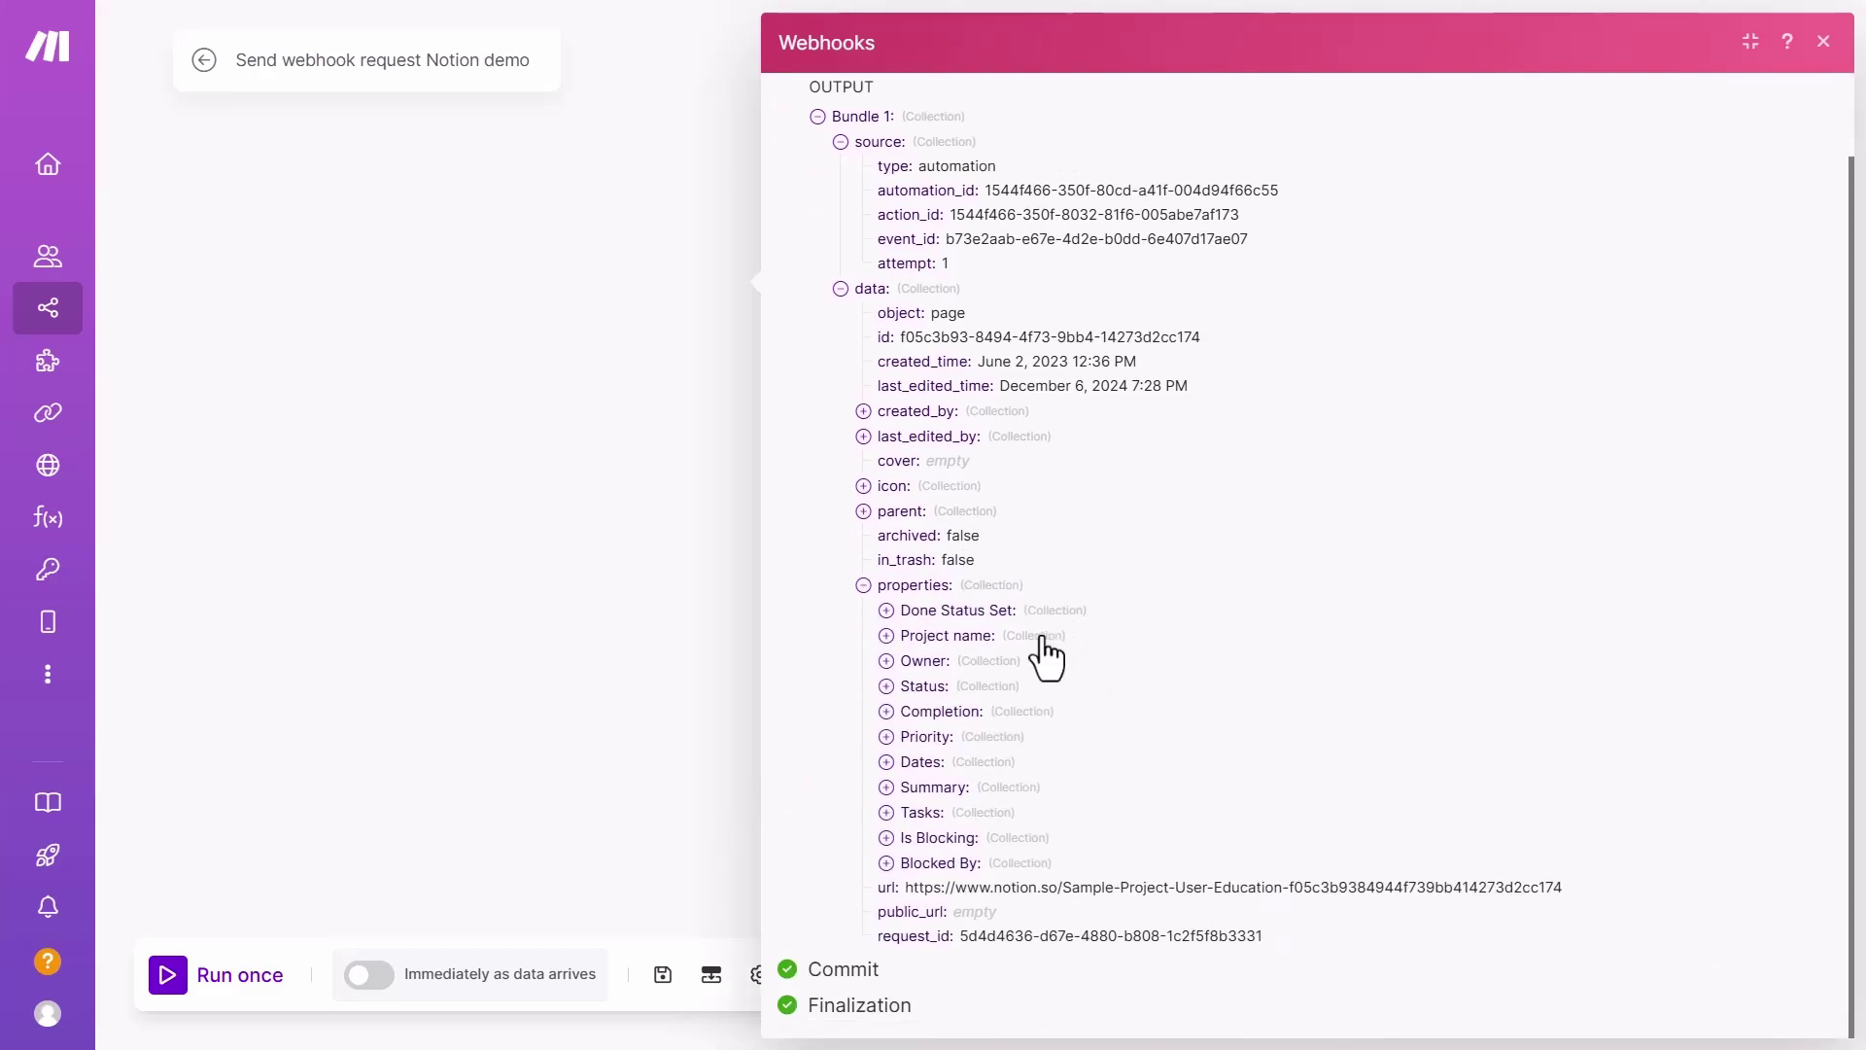
left_click(1045, 659)
left_click(1016, 711)
scroll(1045, 697, "down", 2)
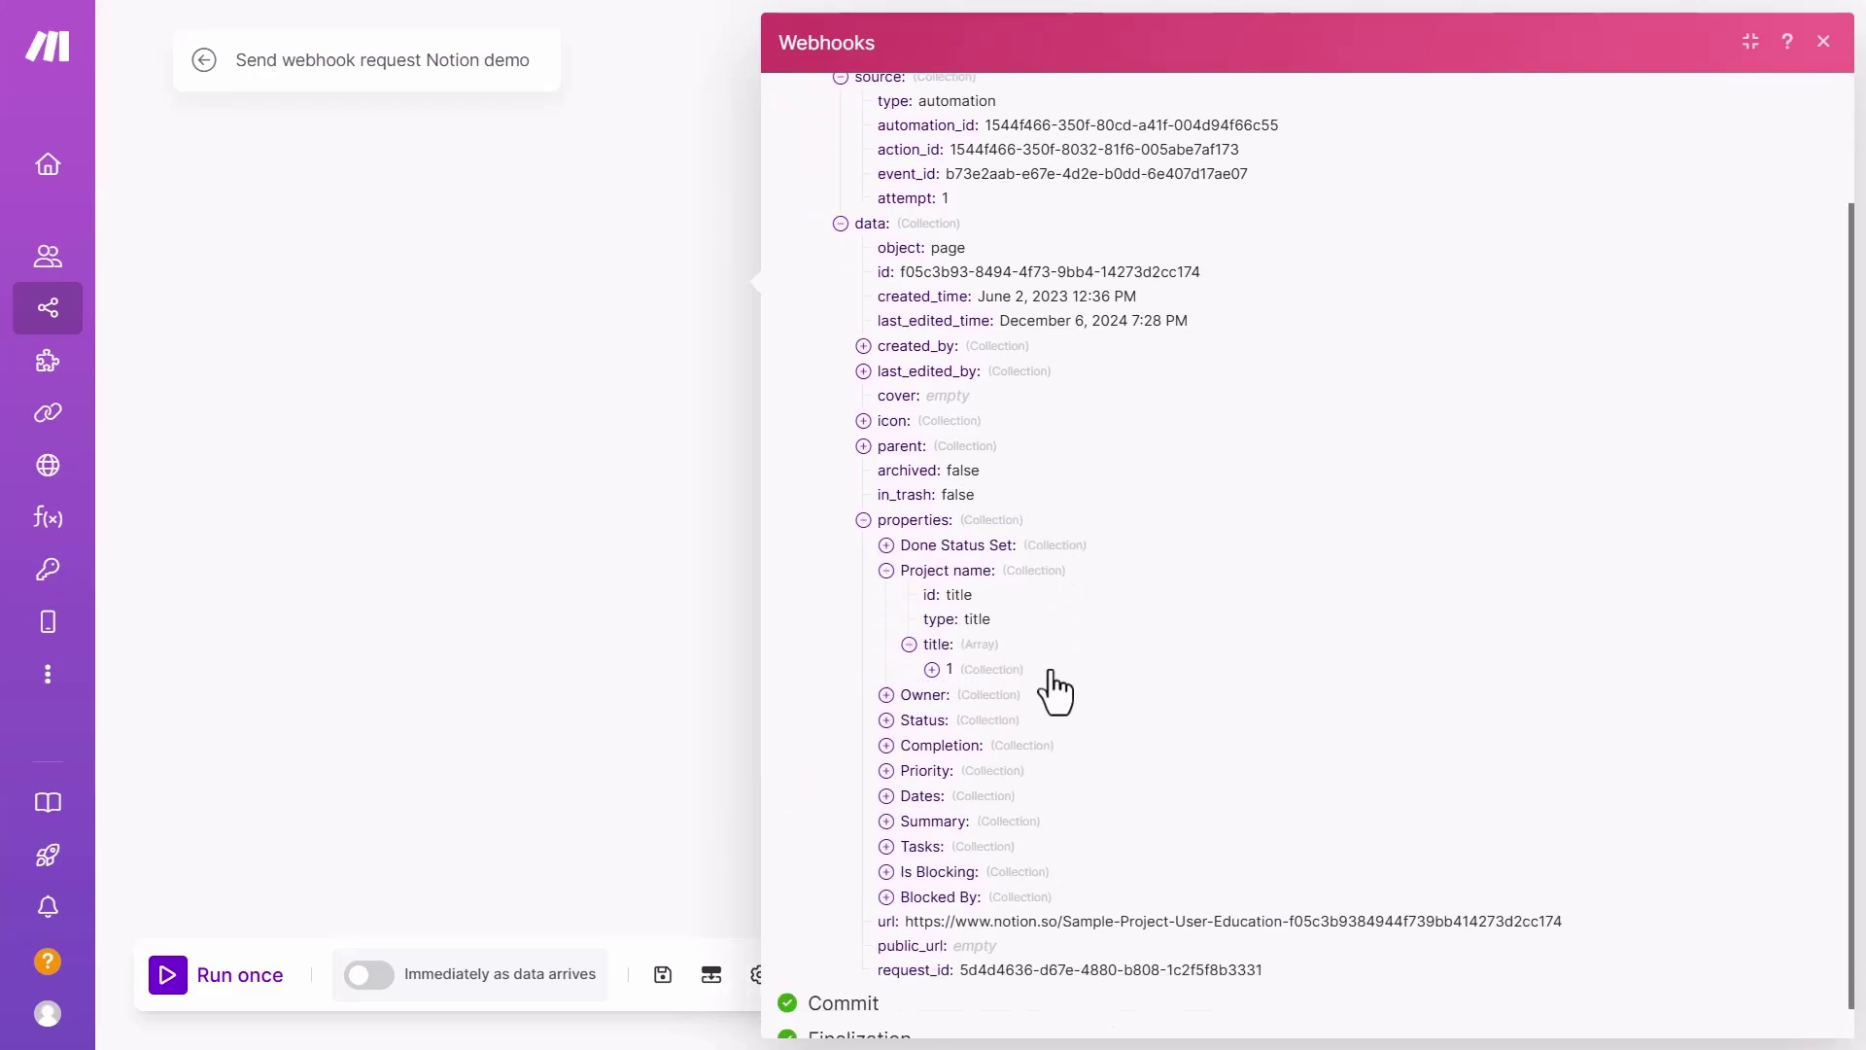
left_click(989, 638)
scroll(1181, 658, "down", 3)
triple_click(1075, 614)
left_click(1226, 619)
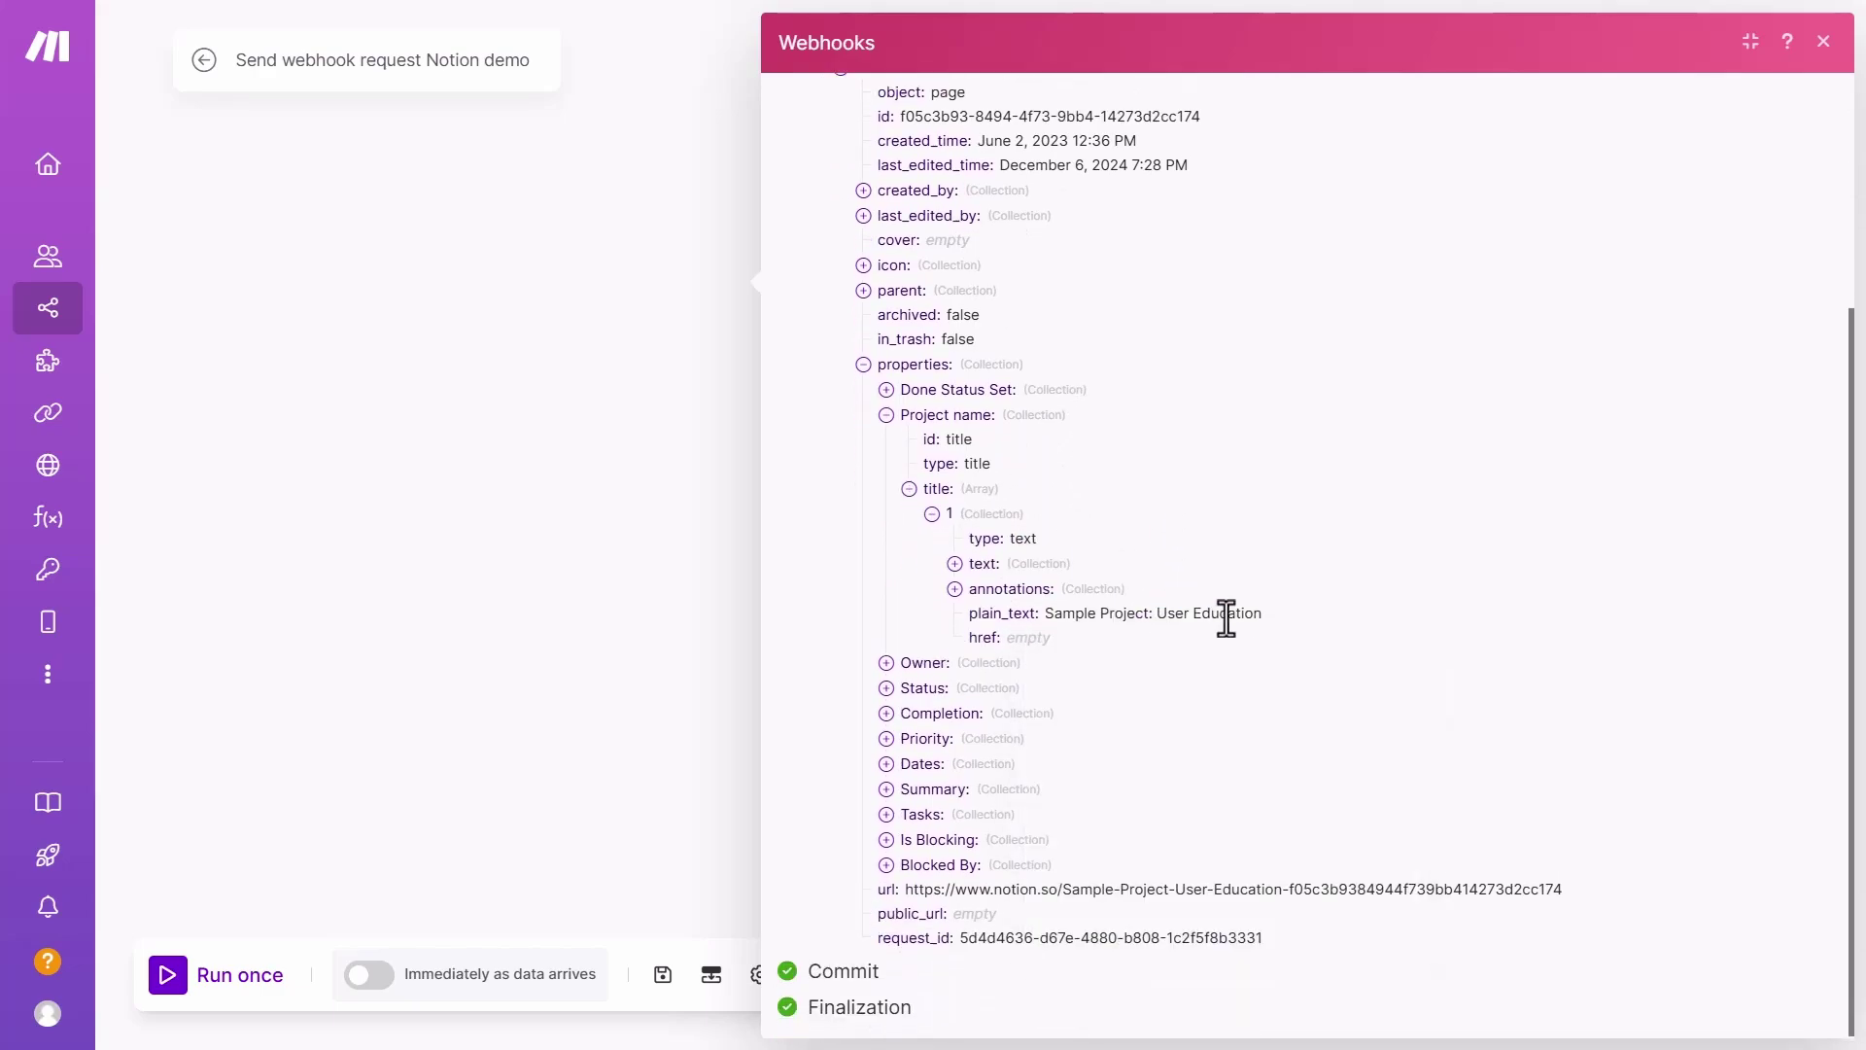
Expand the Owner property's people array to view the first person's details.
left_click(972, 662)
scroll(1010, 675, "down", 1)
left_click(1007, 663)
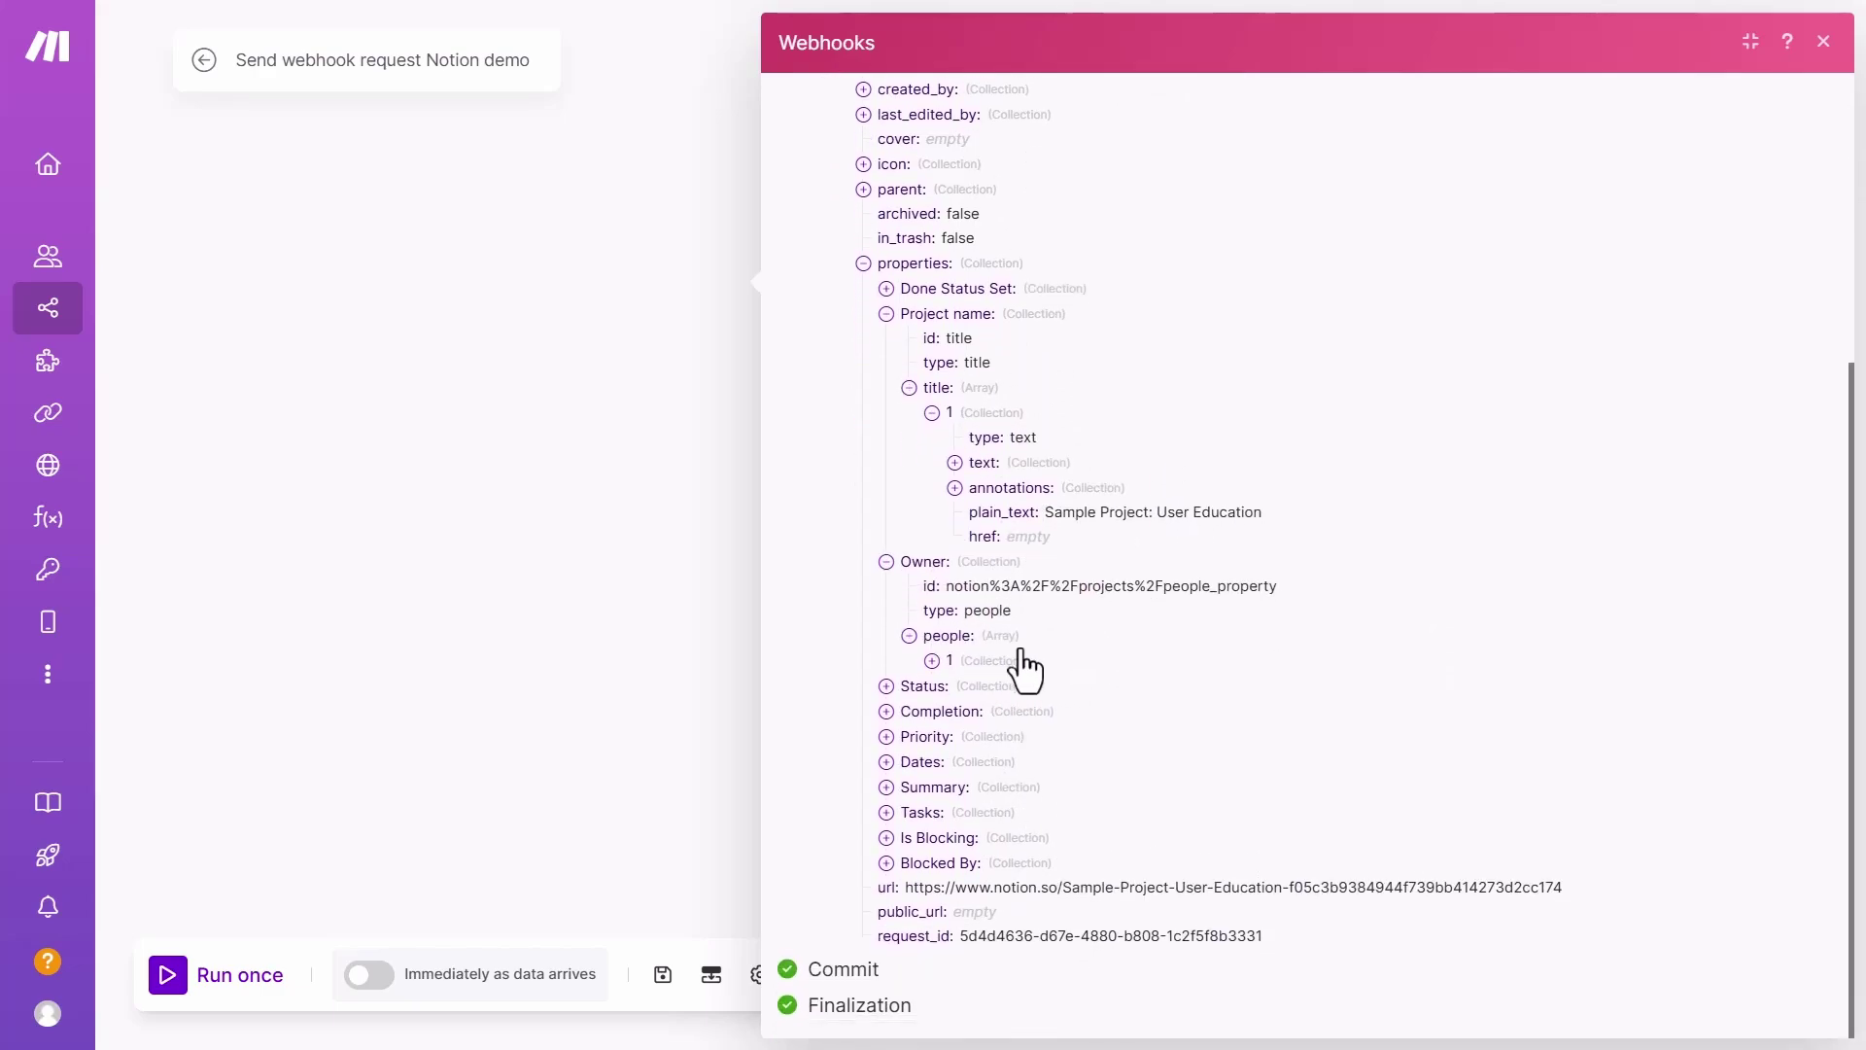
left_click(1014, 653)
scroll(1001, 622, "down", 3)
left_click_drag(1051, 612, 1197, 642)
Expand the Status, Completion and Priority properties, then close the webhook output panel.
left_click(1030, 737)
scroll(1045, 746, "down", 3)
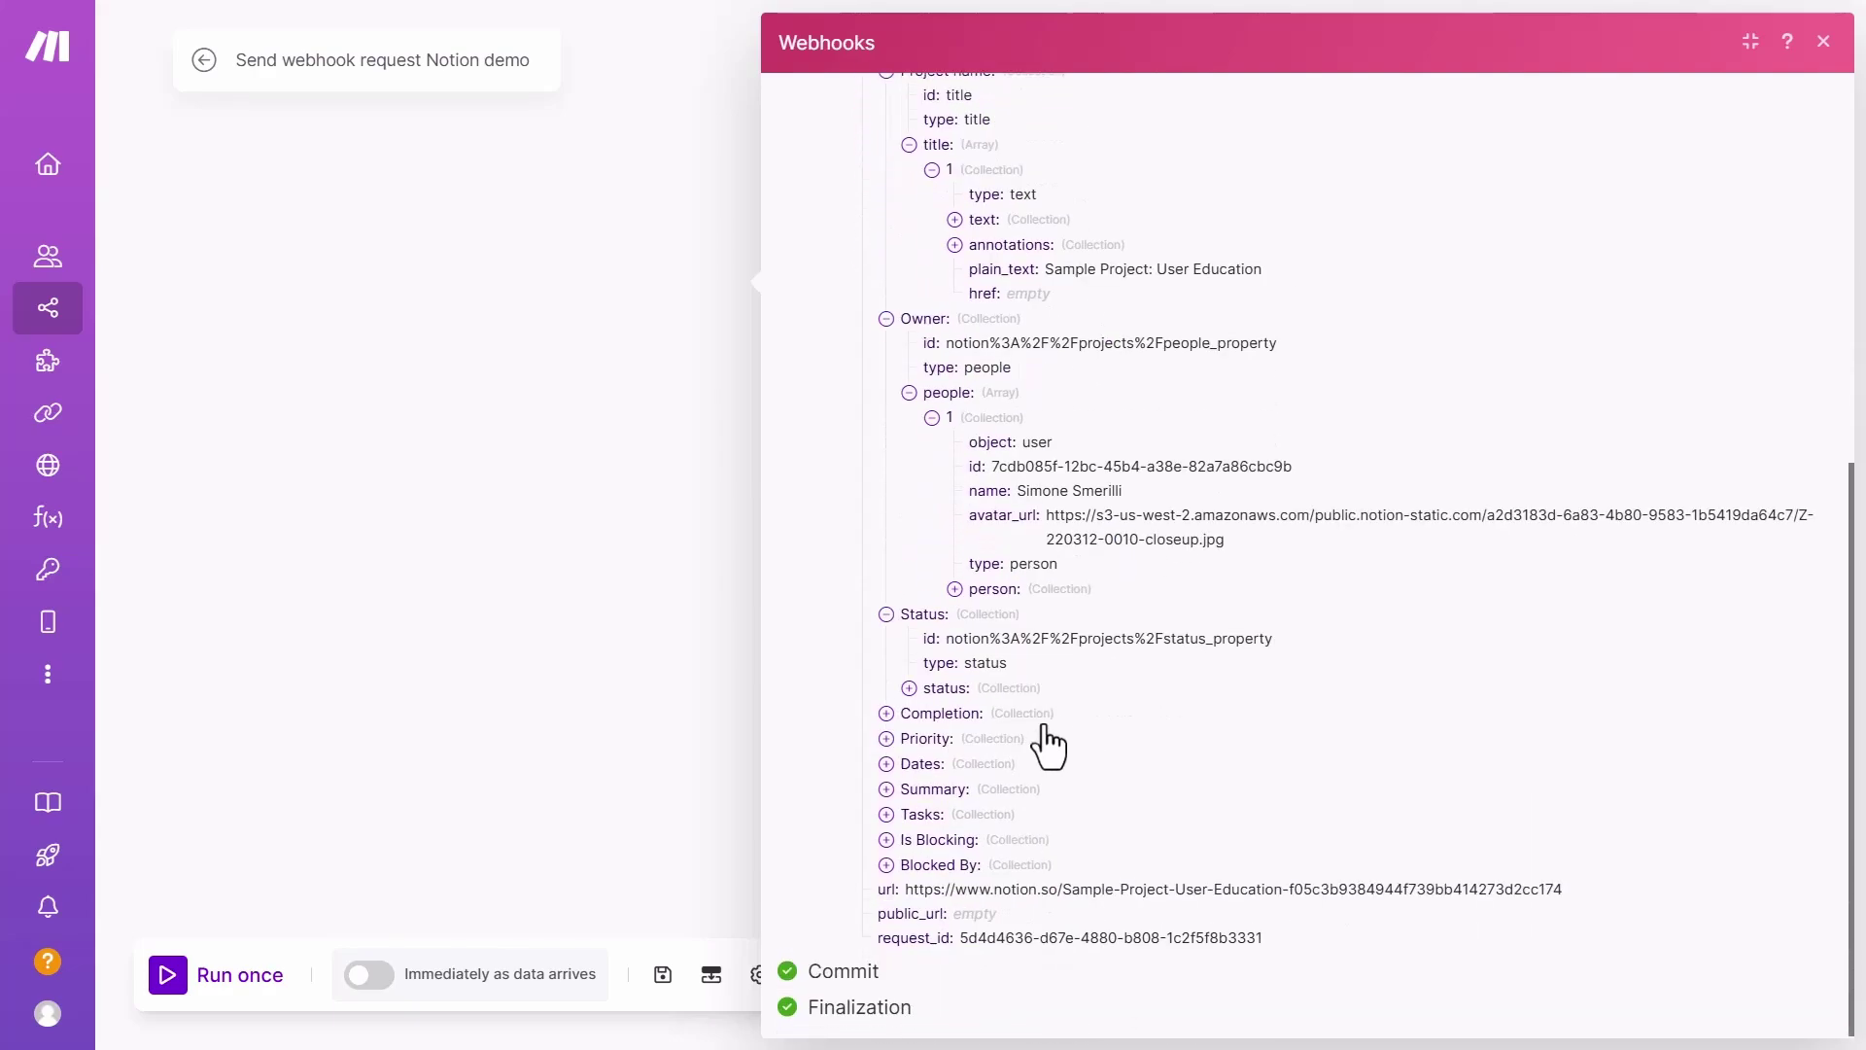
left_click(982, 719)
scroll(1069, 705, "down", 2)
left_click(975, 733)
scroll(1059, 716, "down", 2)
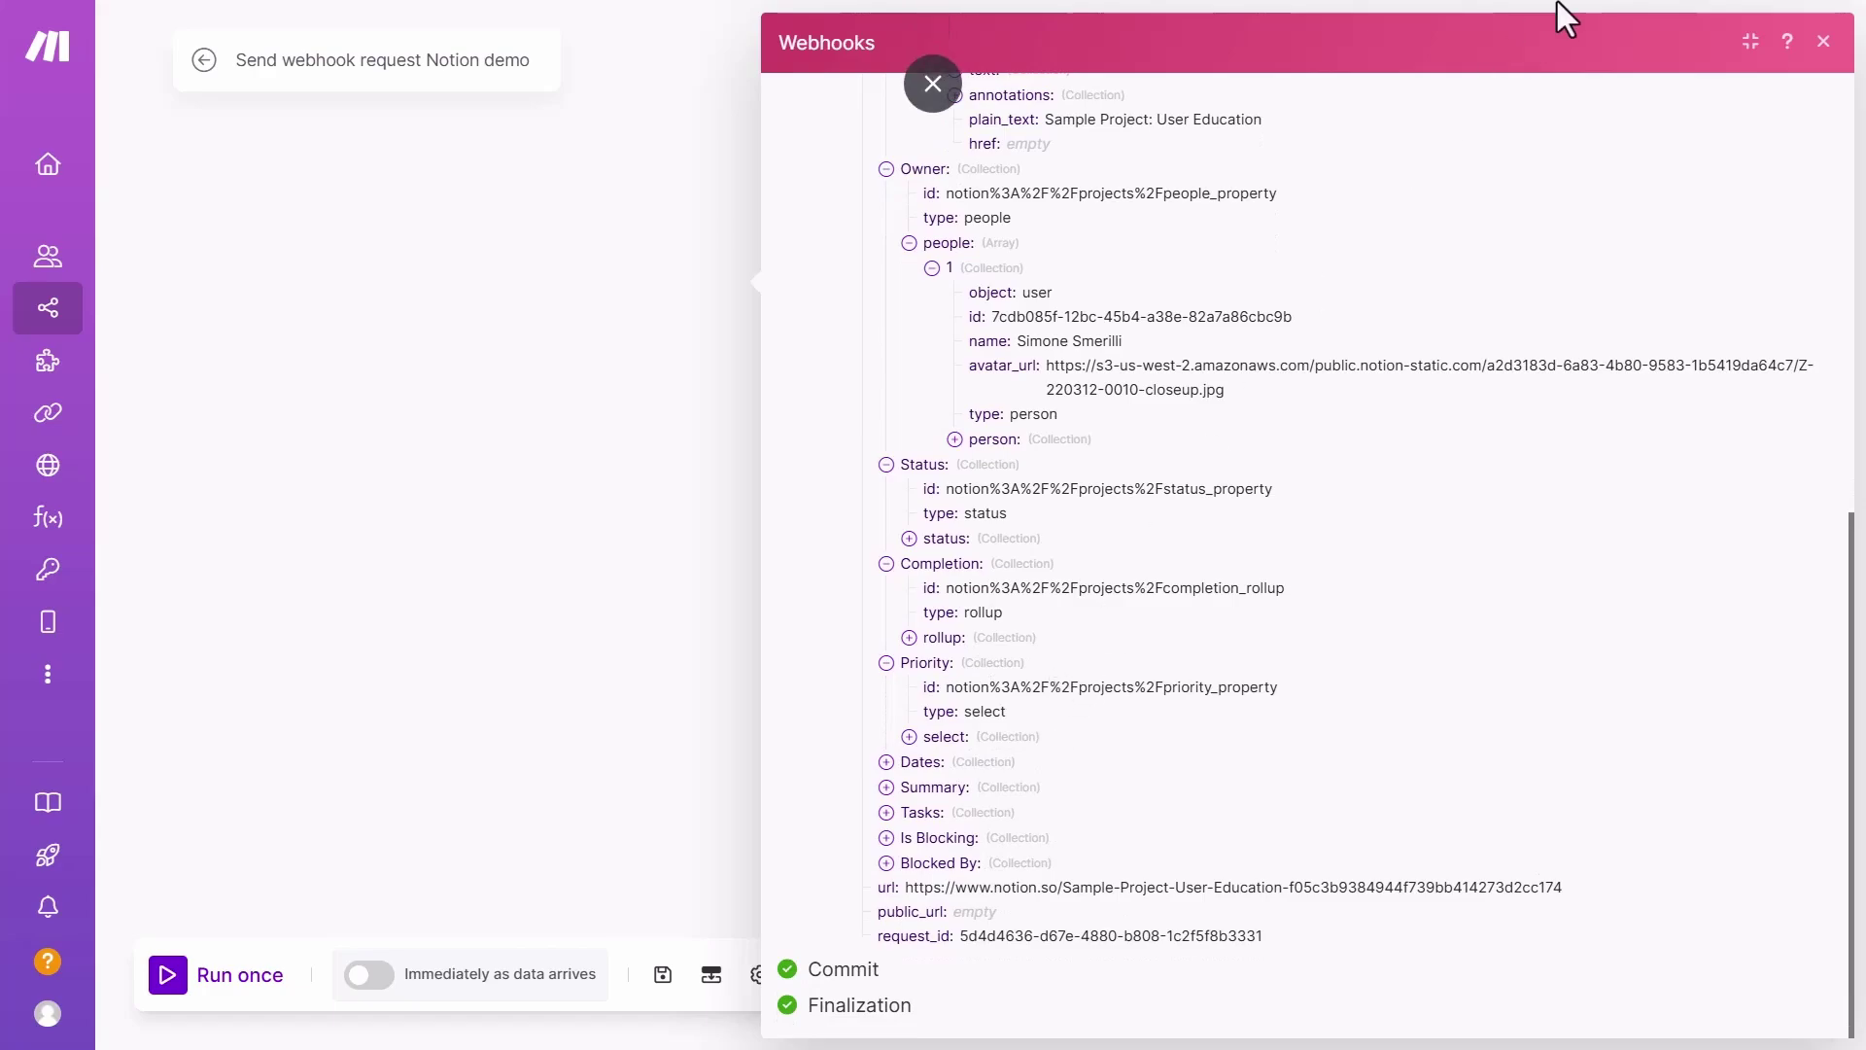
left_click(1823, 41)
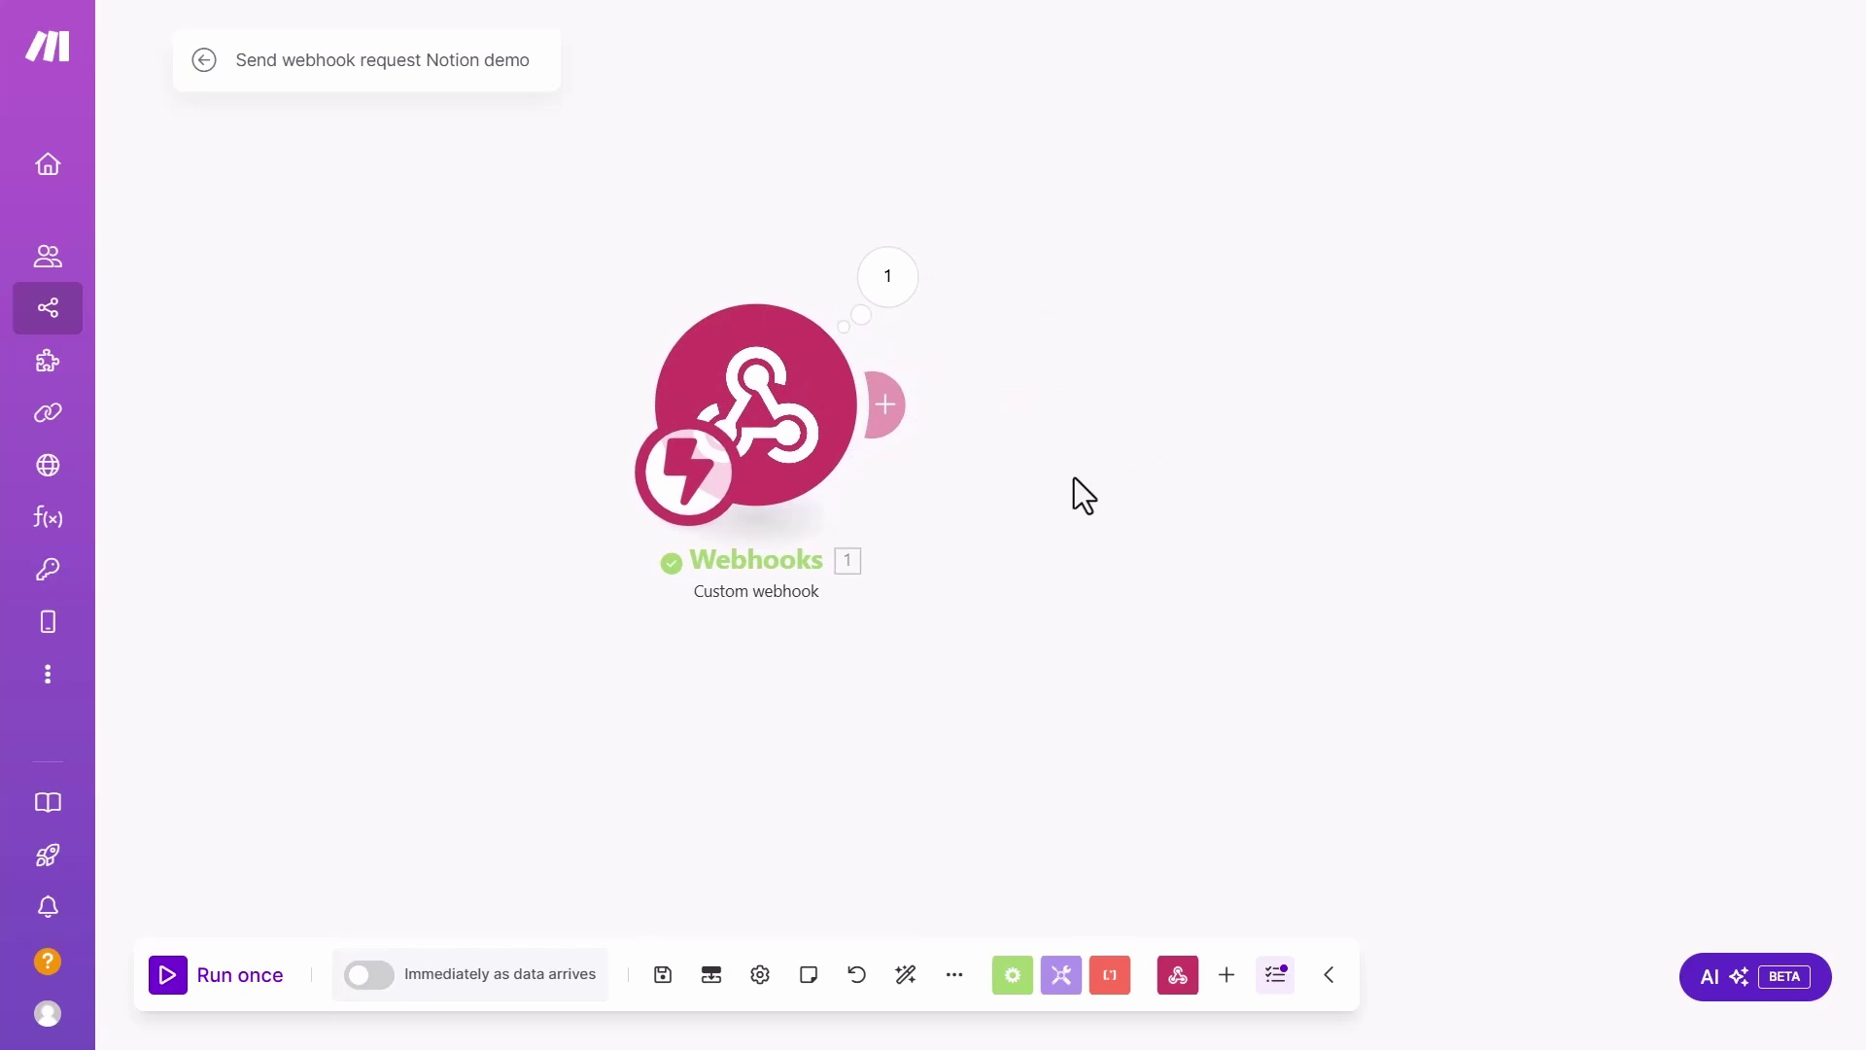
Add Slack's Create a Message module after the Webhooks module, found by searching 'slack'.
left_click(890, 406)
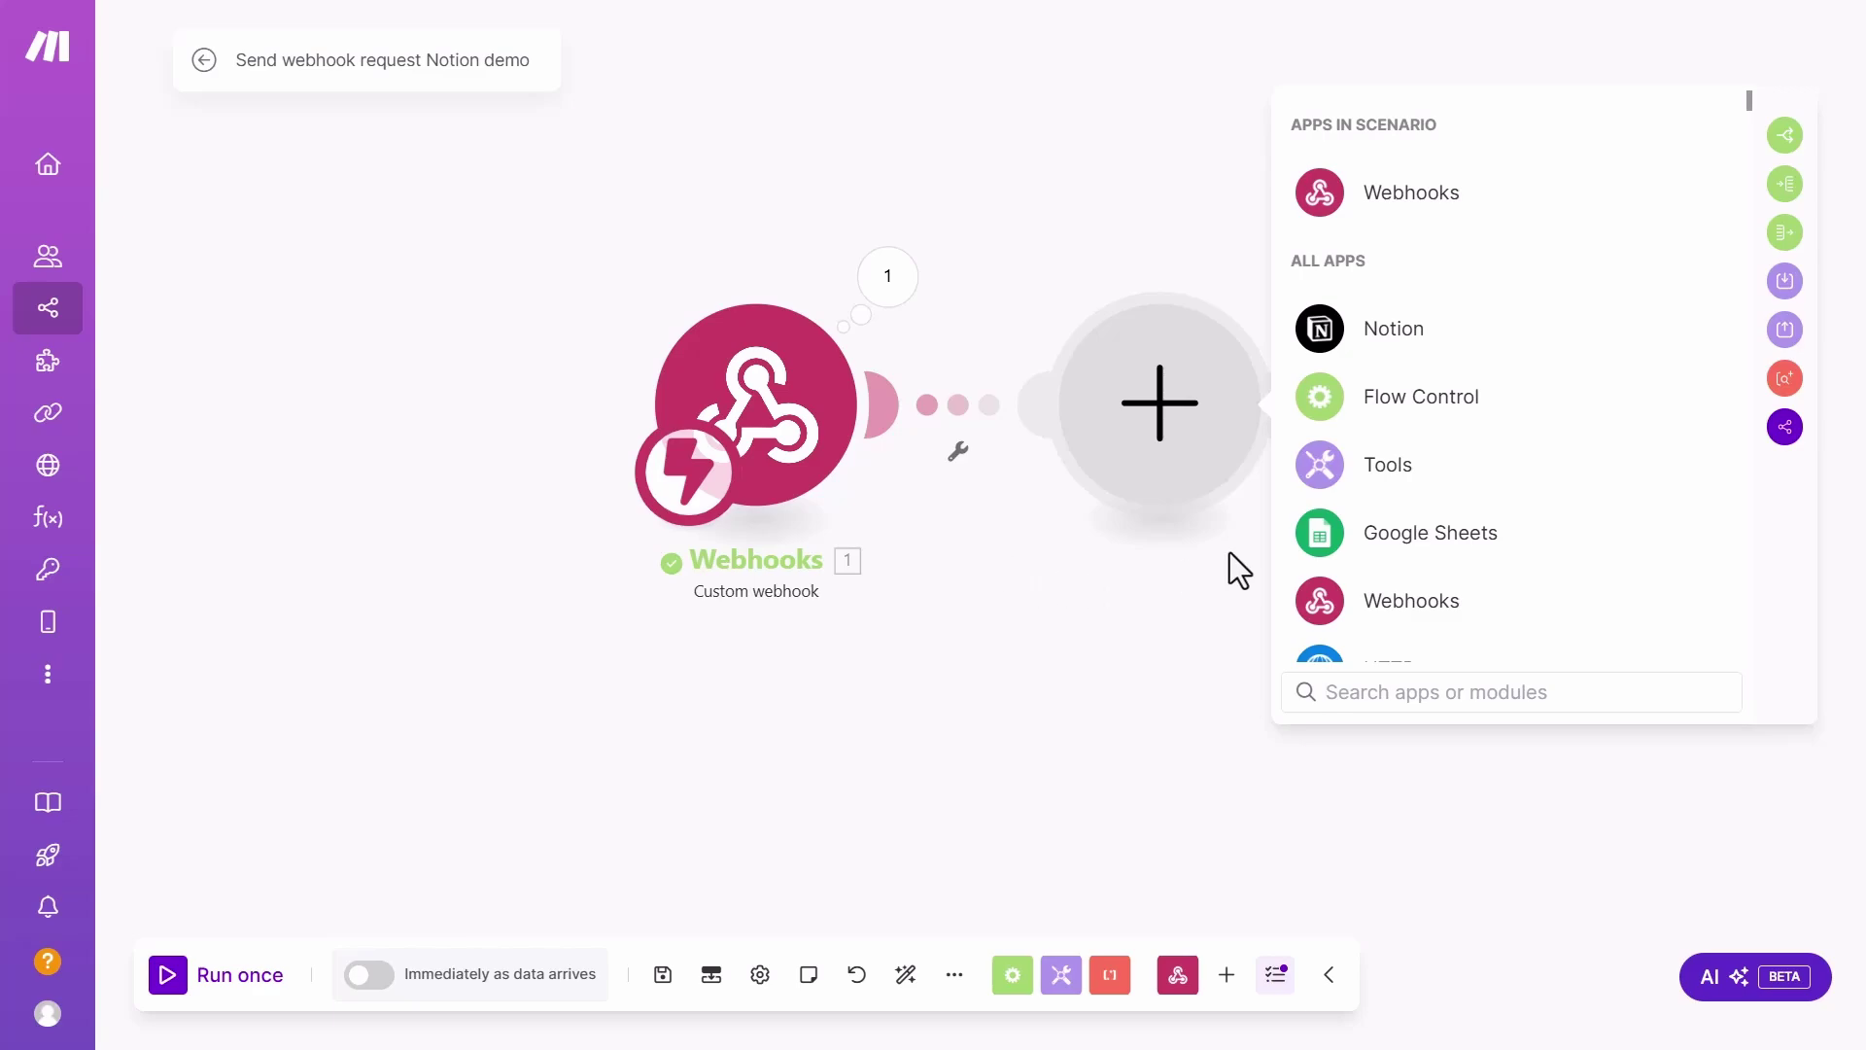
type("slack")
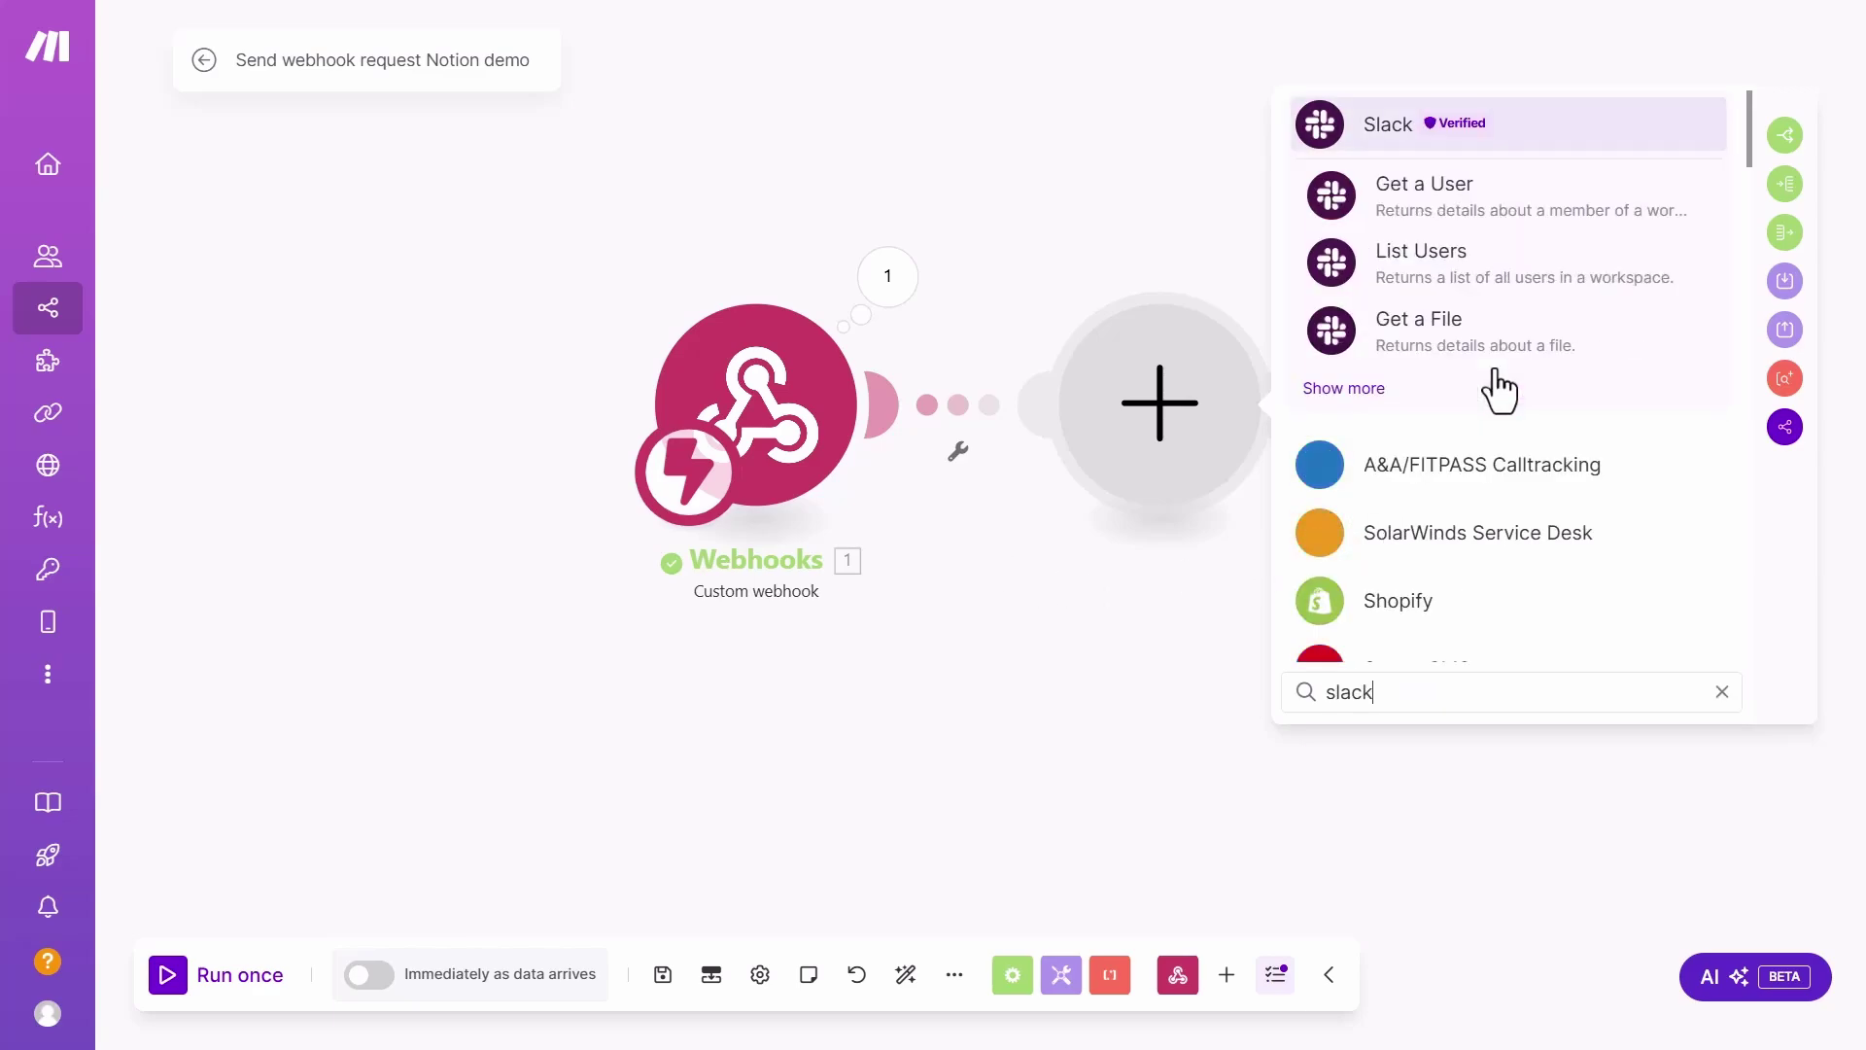
left_click(1359, 391)
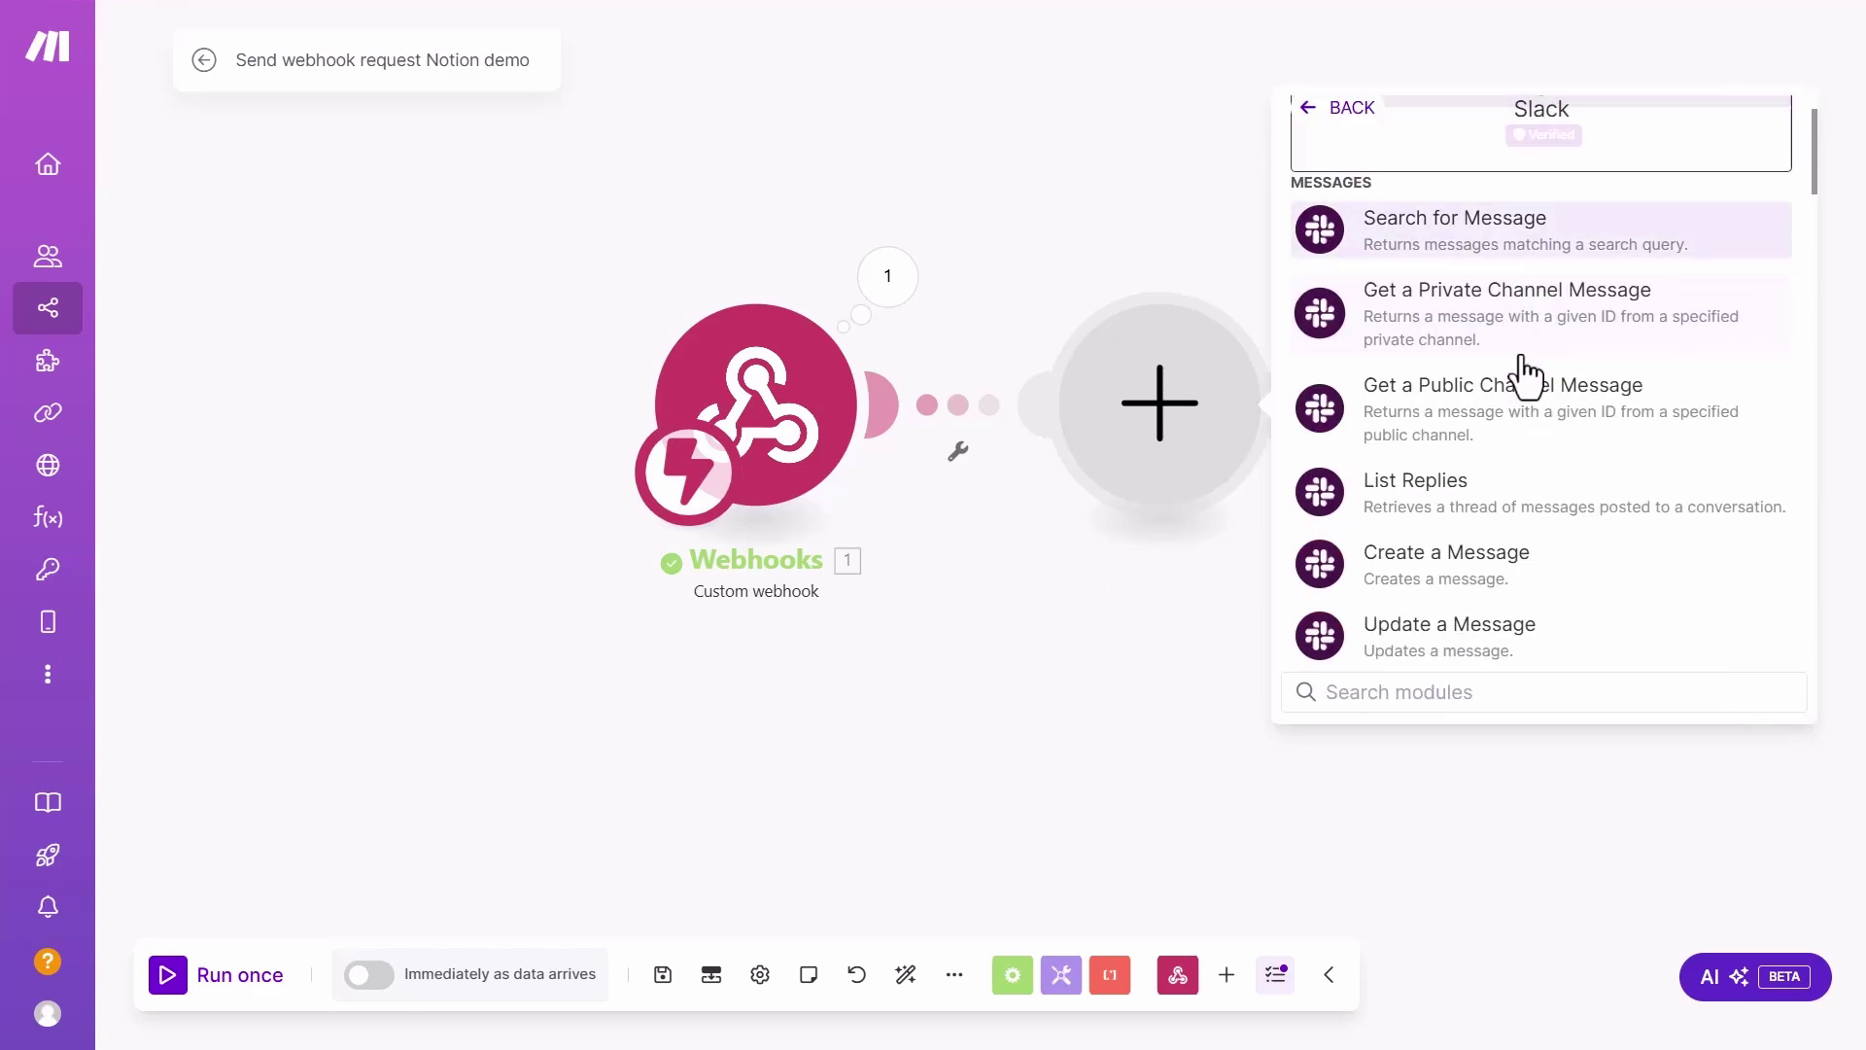
scroll(1525, 415, "down", 3)
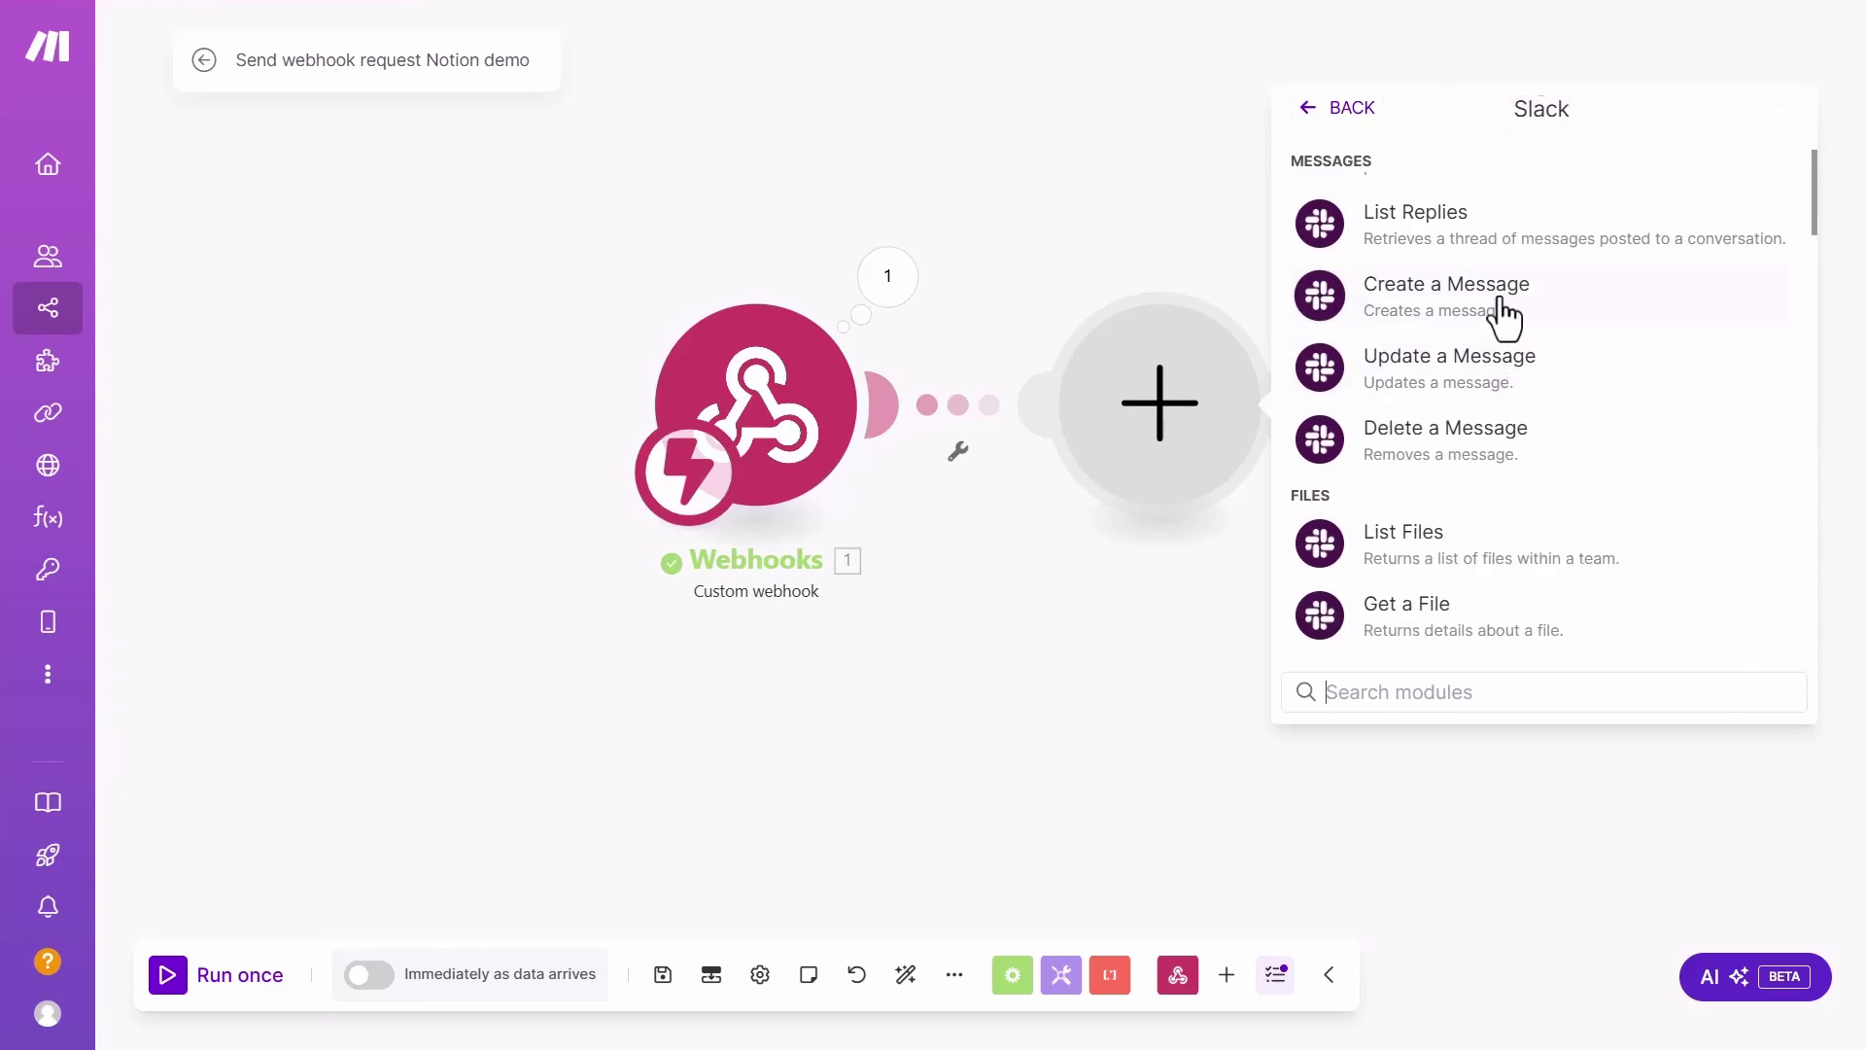
left_click(1504, 316)
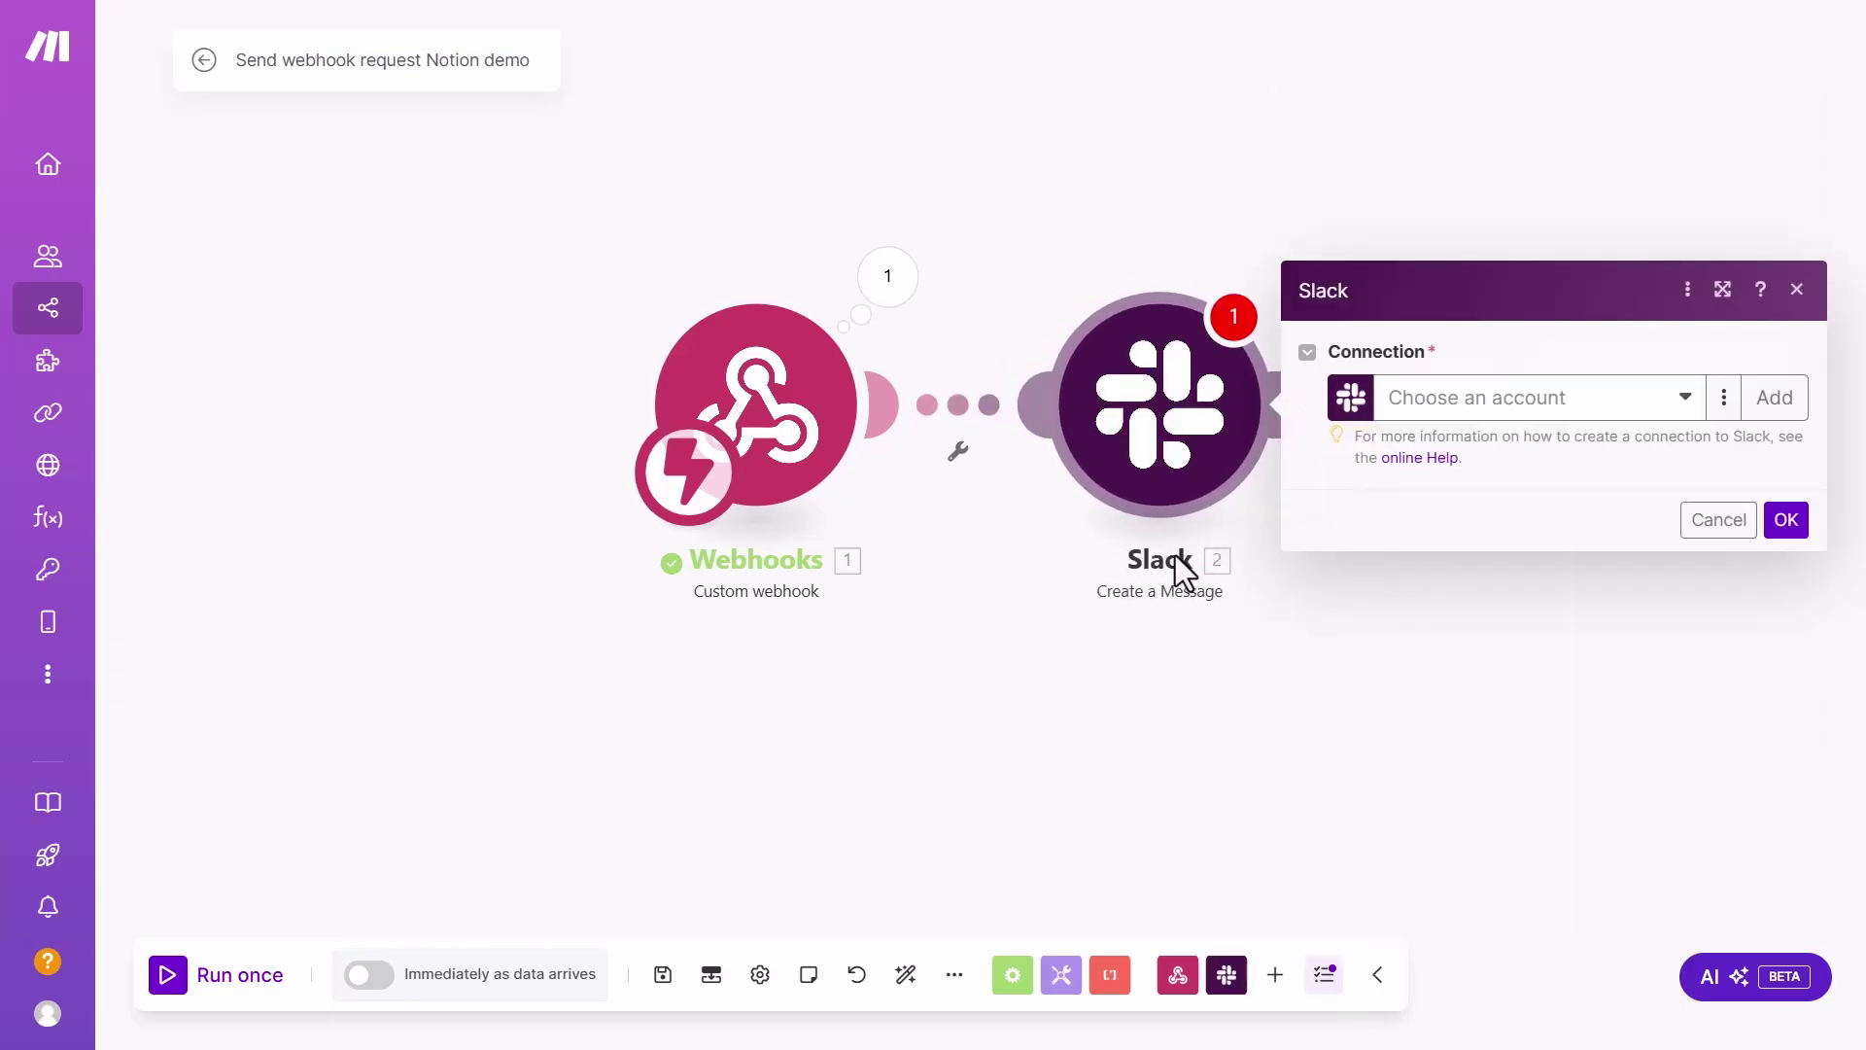
Choose the existing My Slack (user) connection and approve its permission update on Slack.
left_click(1525, 399)
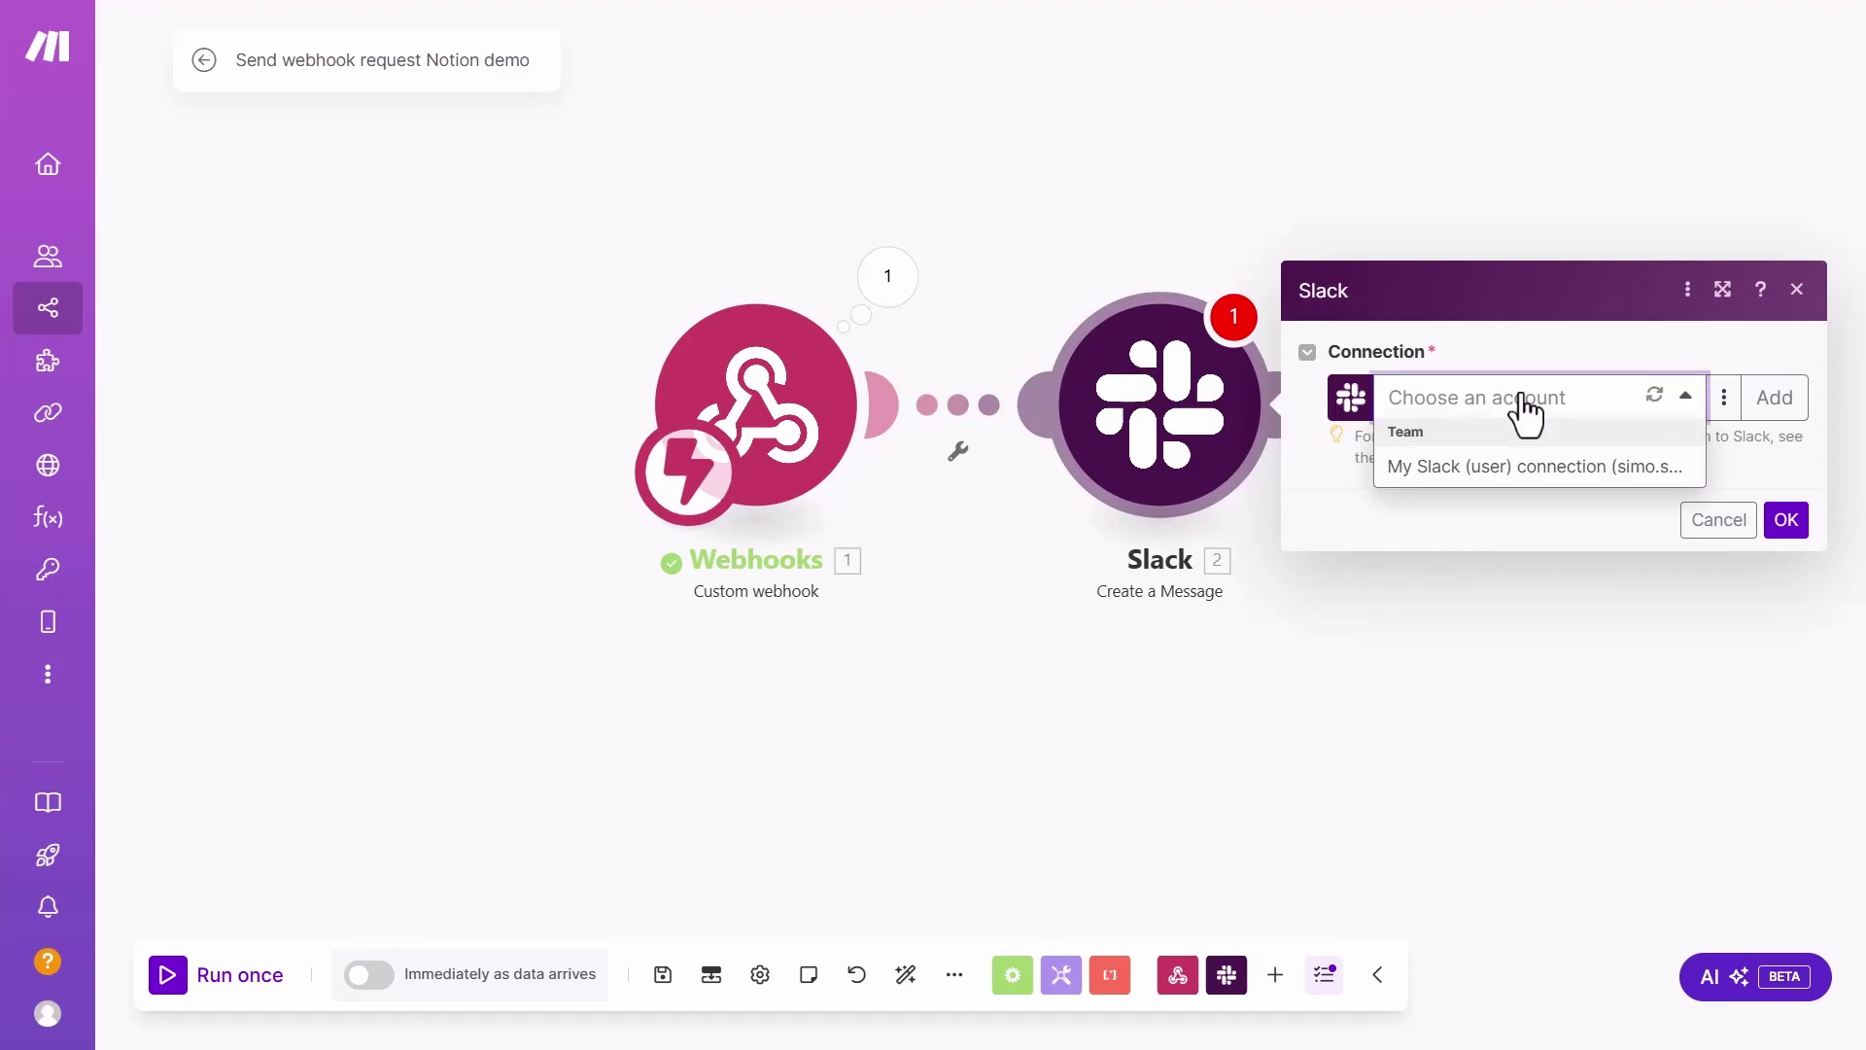
left_click(1527, 471)
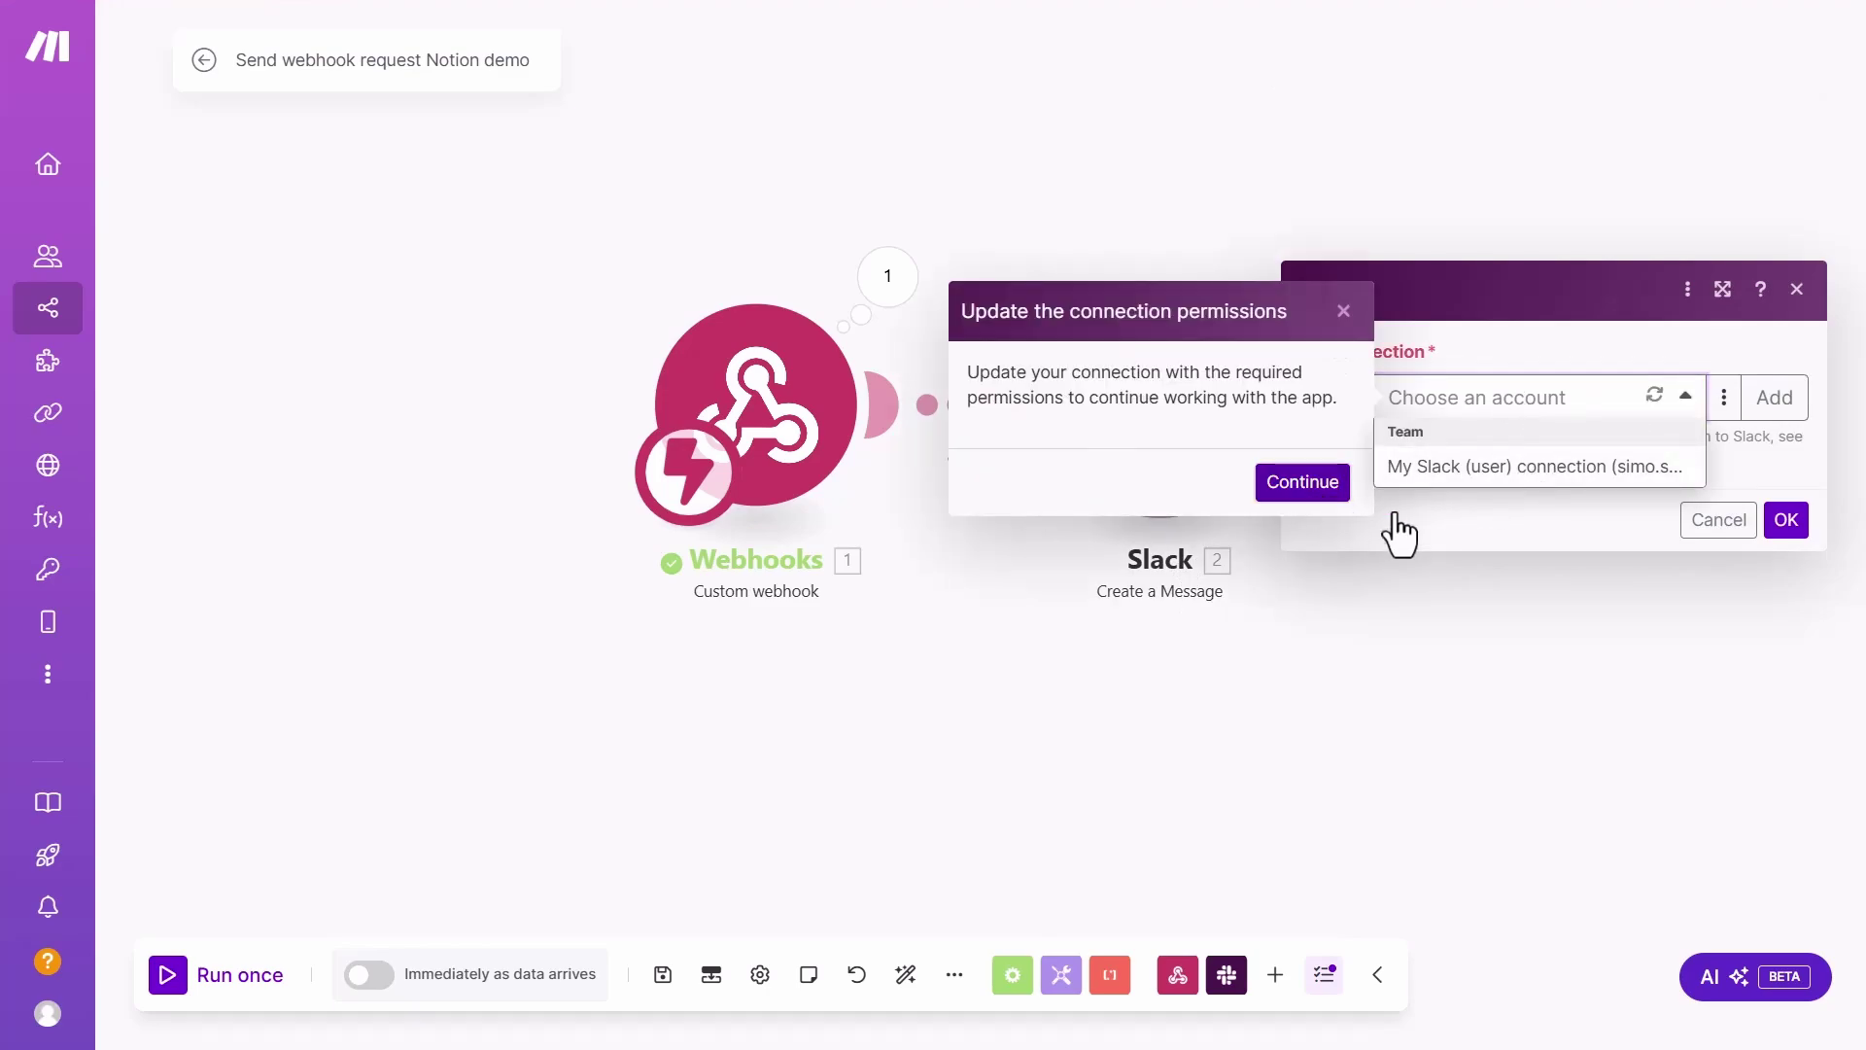
key("Return")
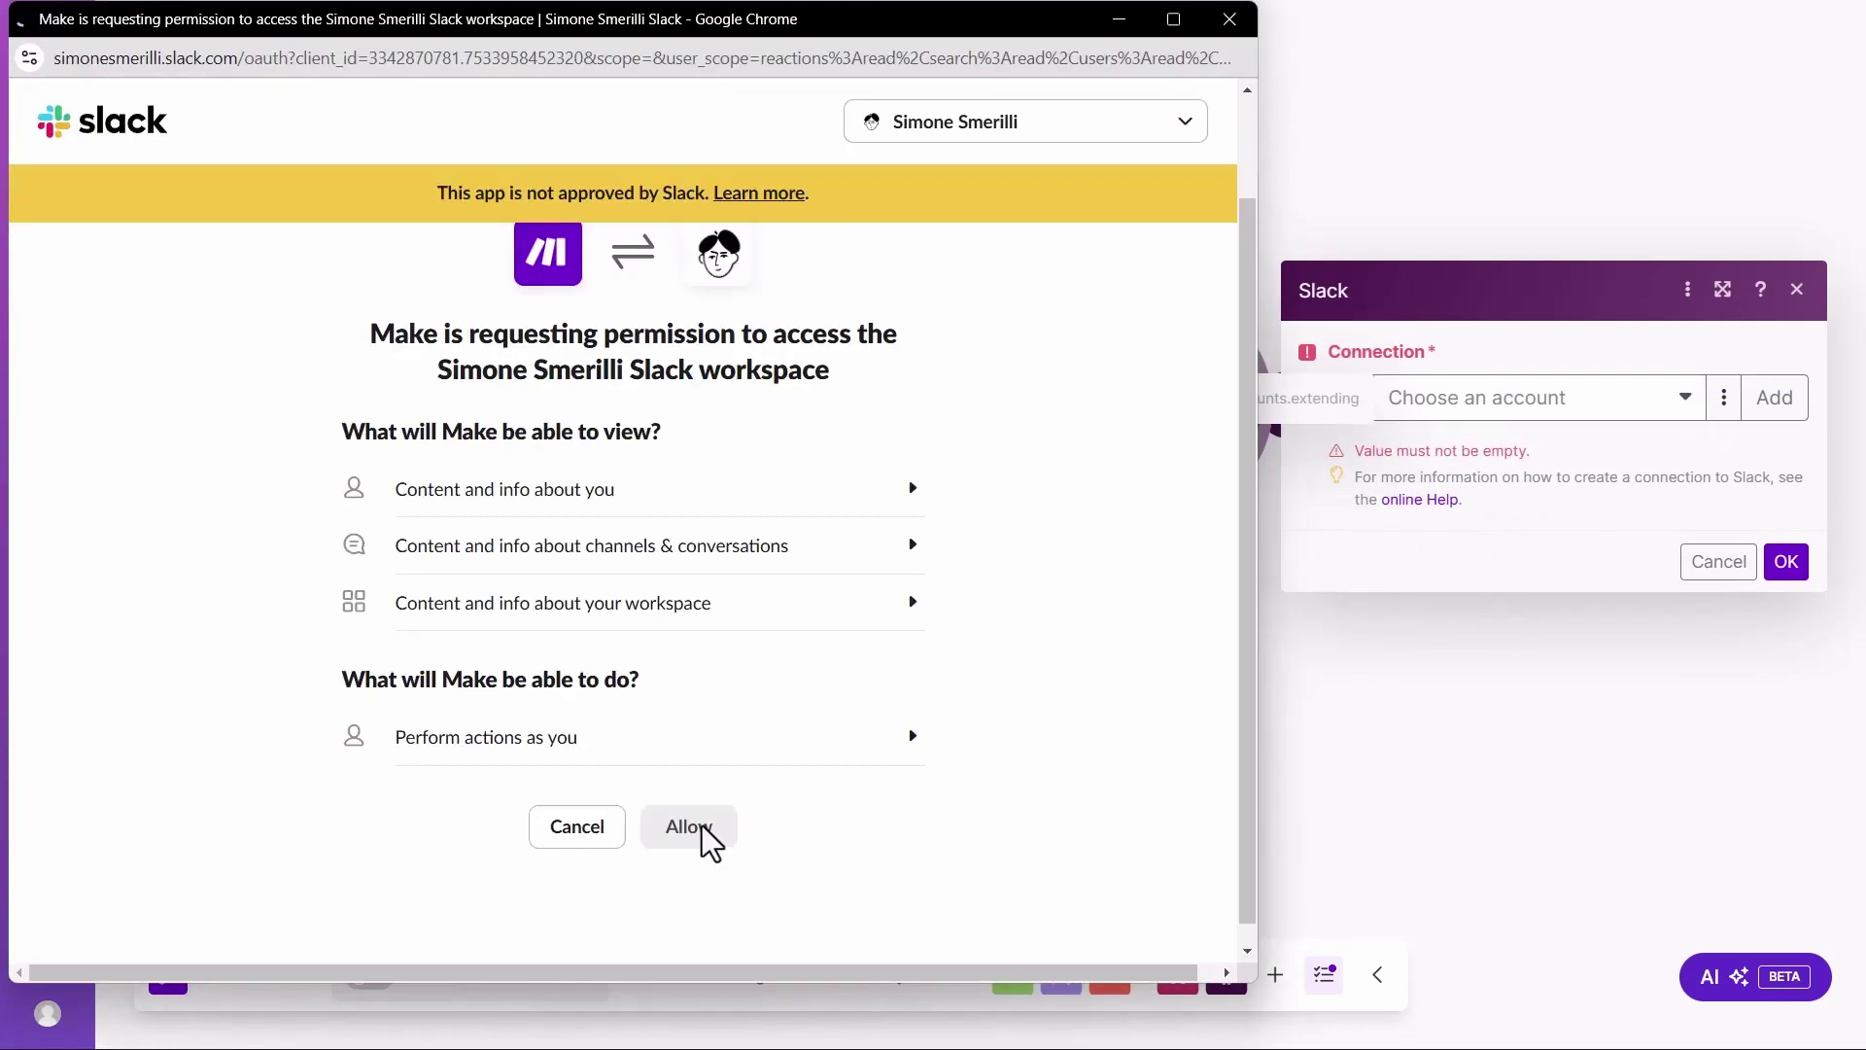
left_click(704, 828)
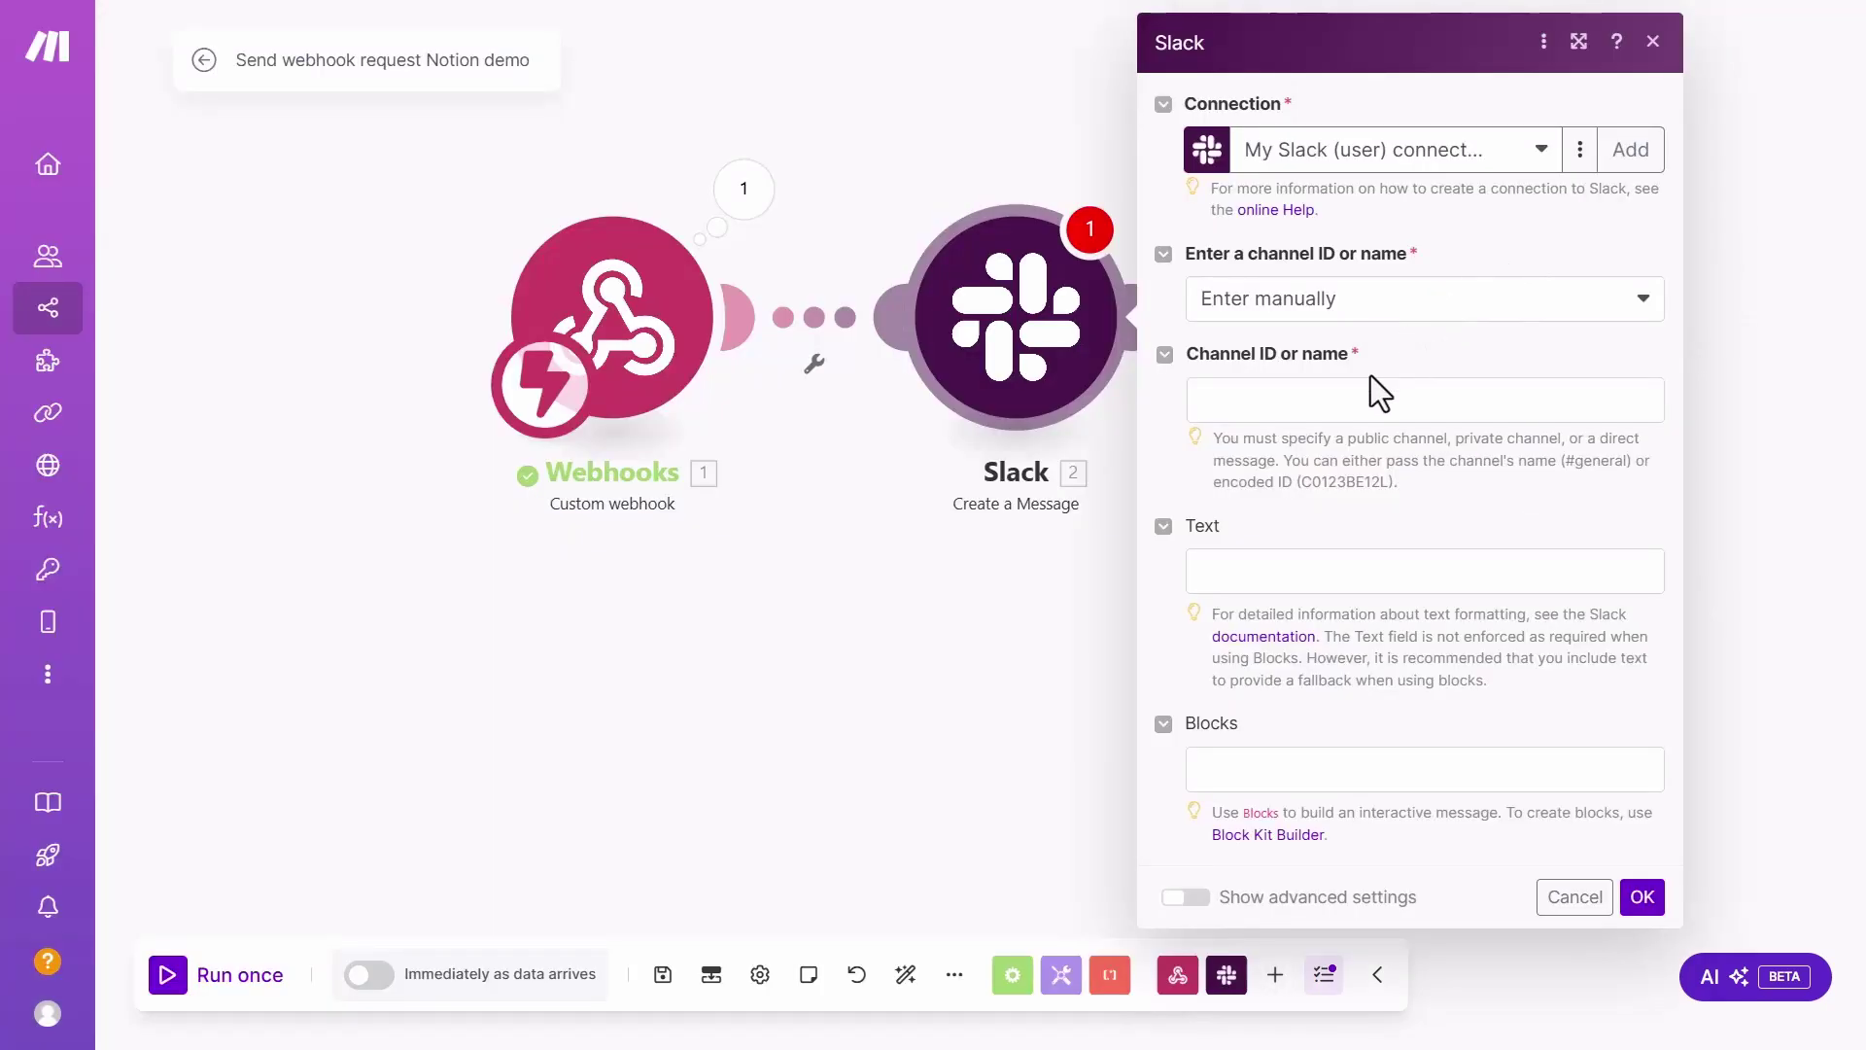
Switch channel entry to Select from the list and choose the public channel automation.
left_click(1356, 403)
left_click(1385, 300)
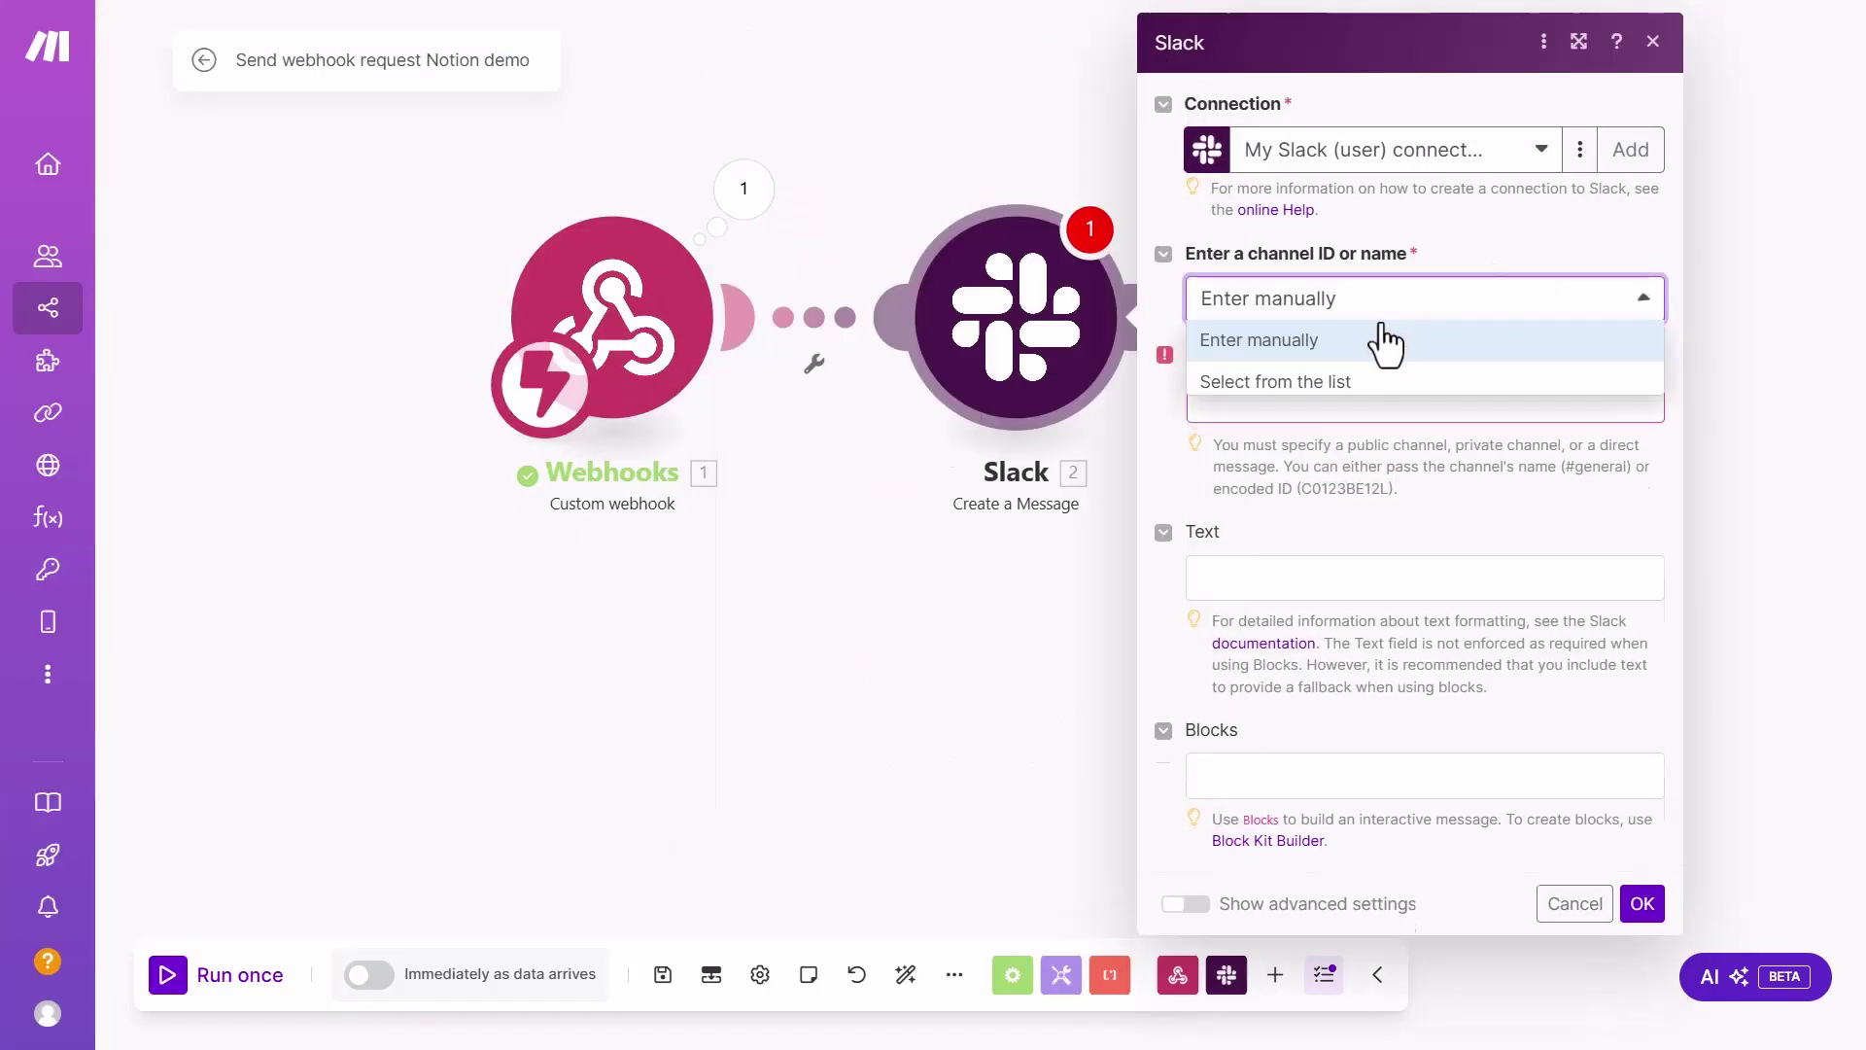
left_click(1357, 387)
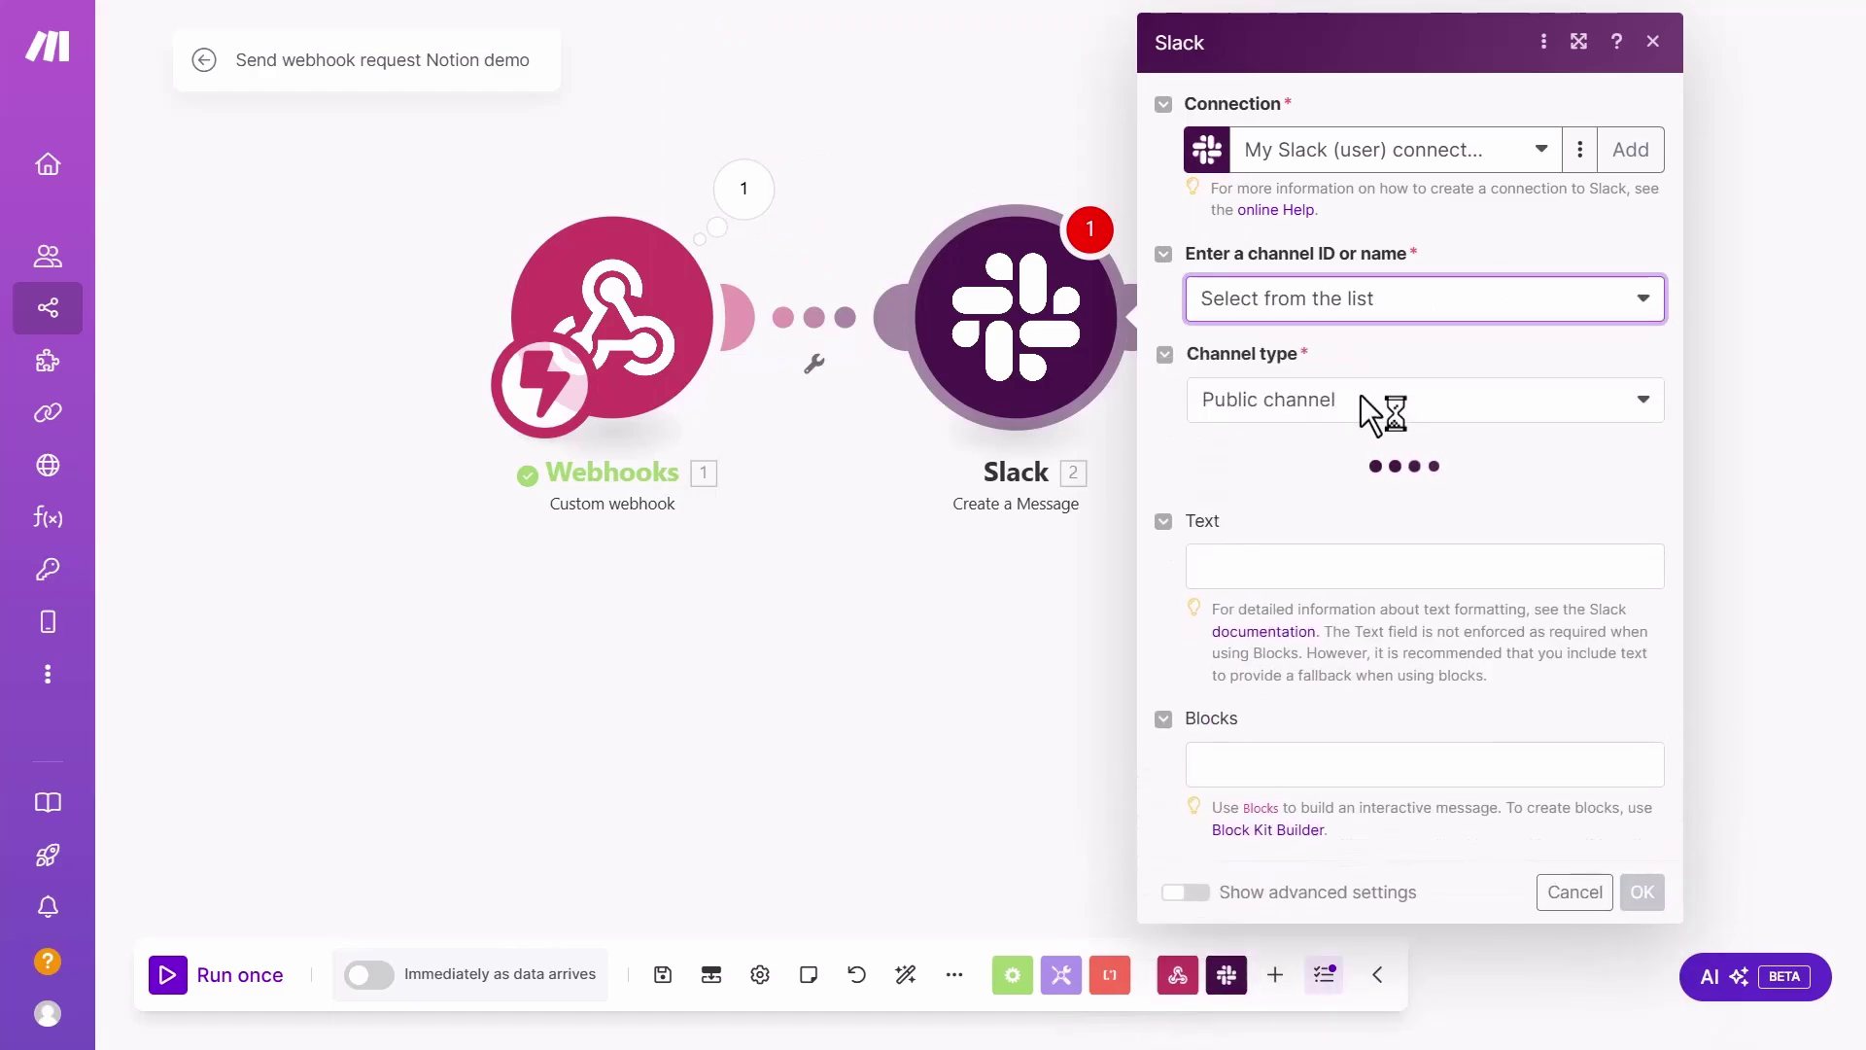
left_click(1354, 500)
left_click(1354, 544)
left_click(1414, 604)
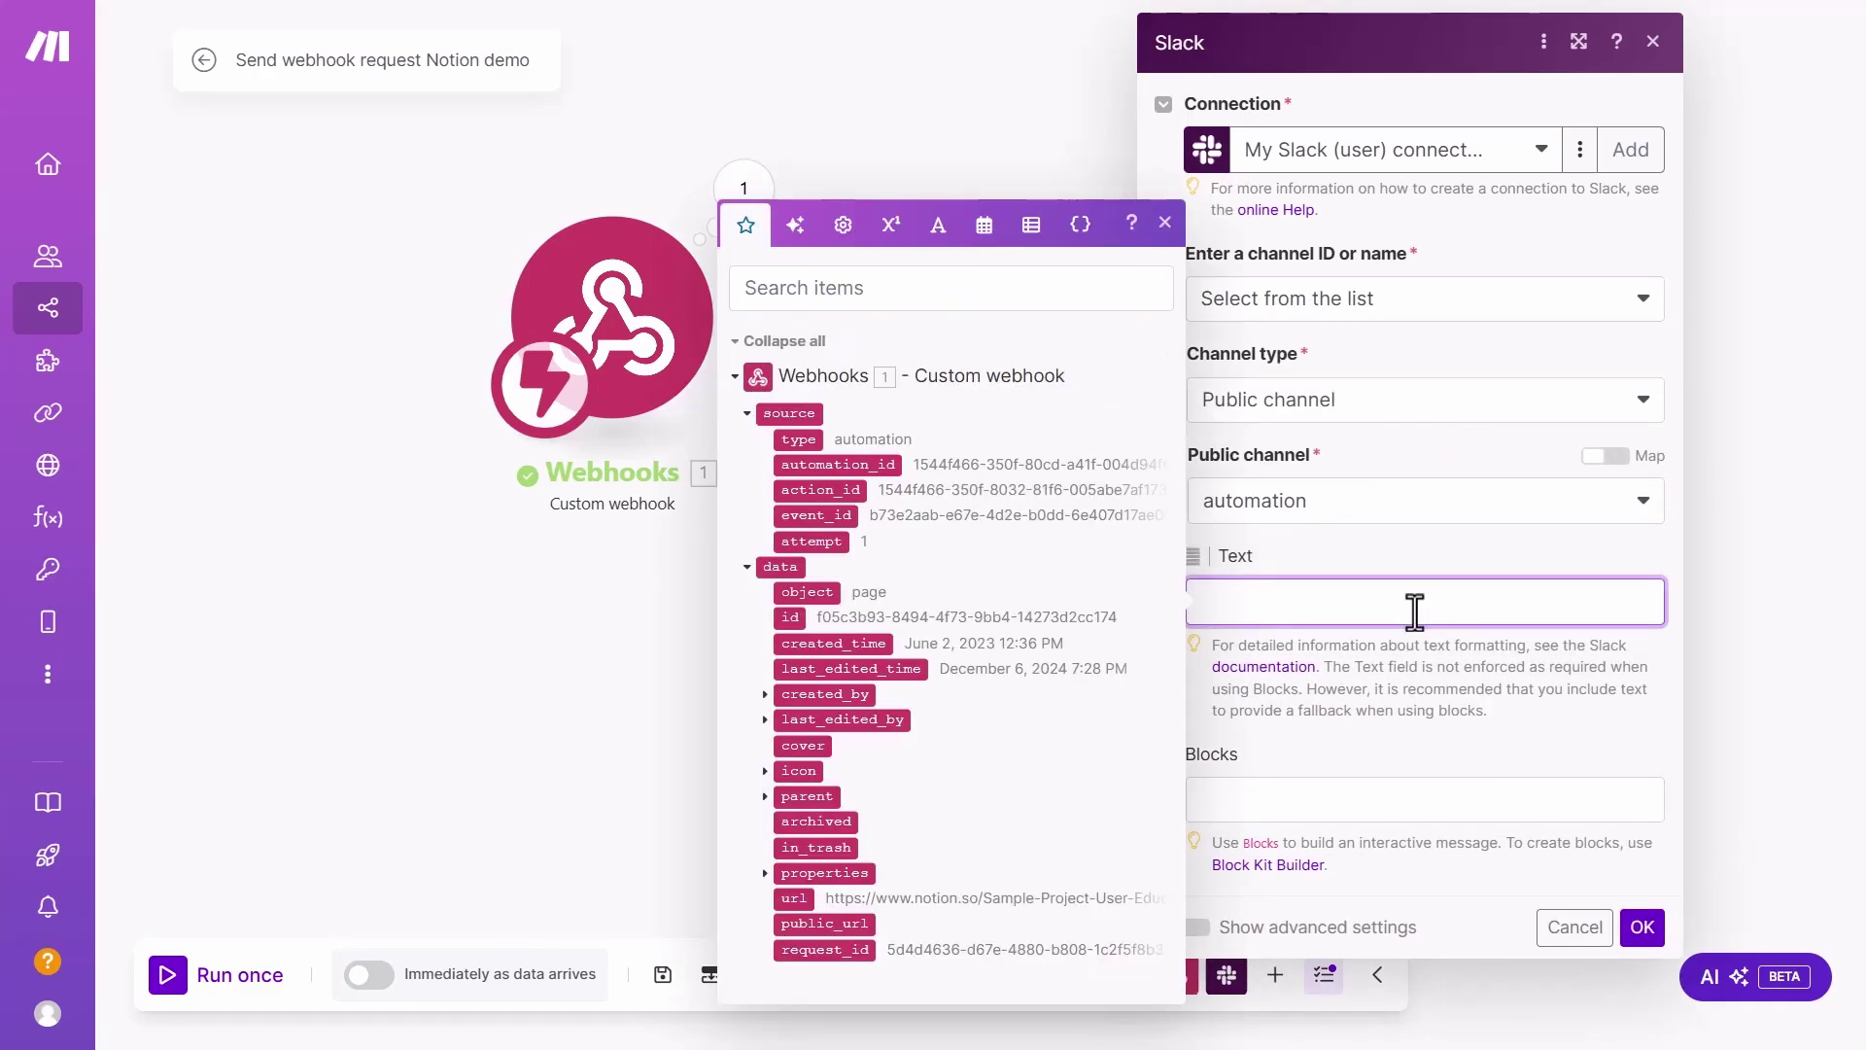
left_click(1396, 544)
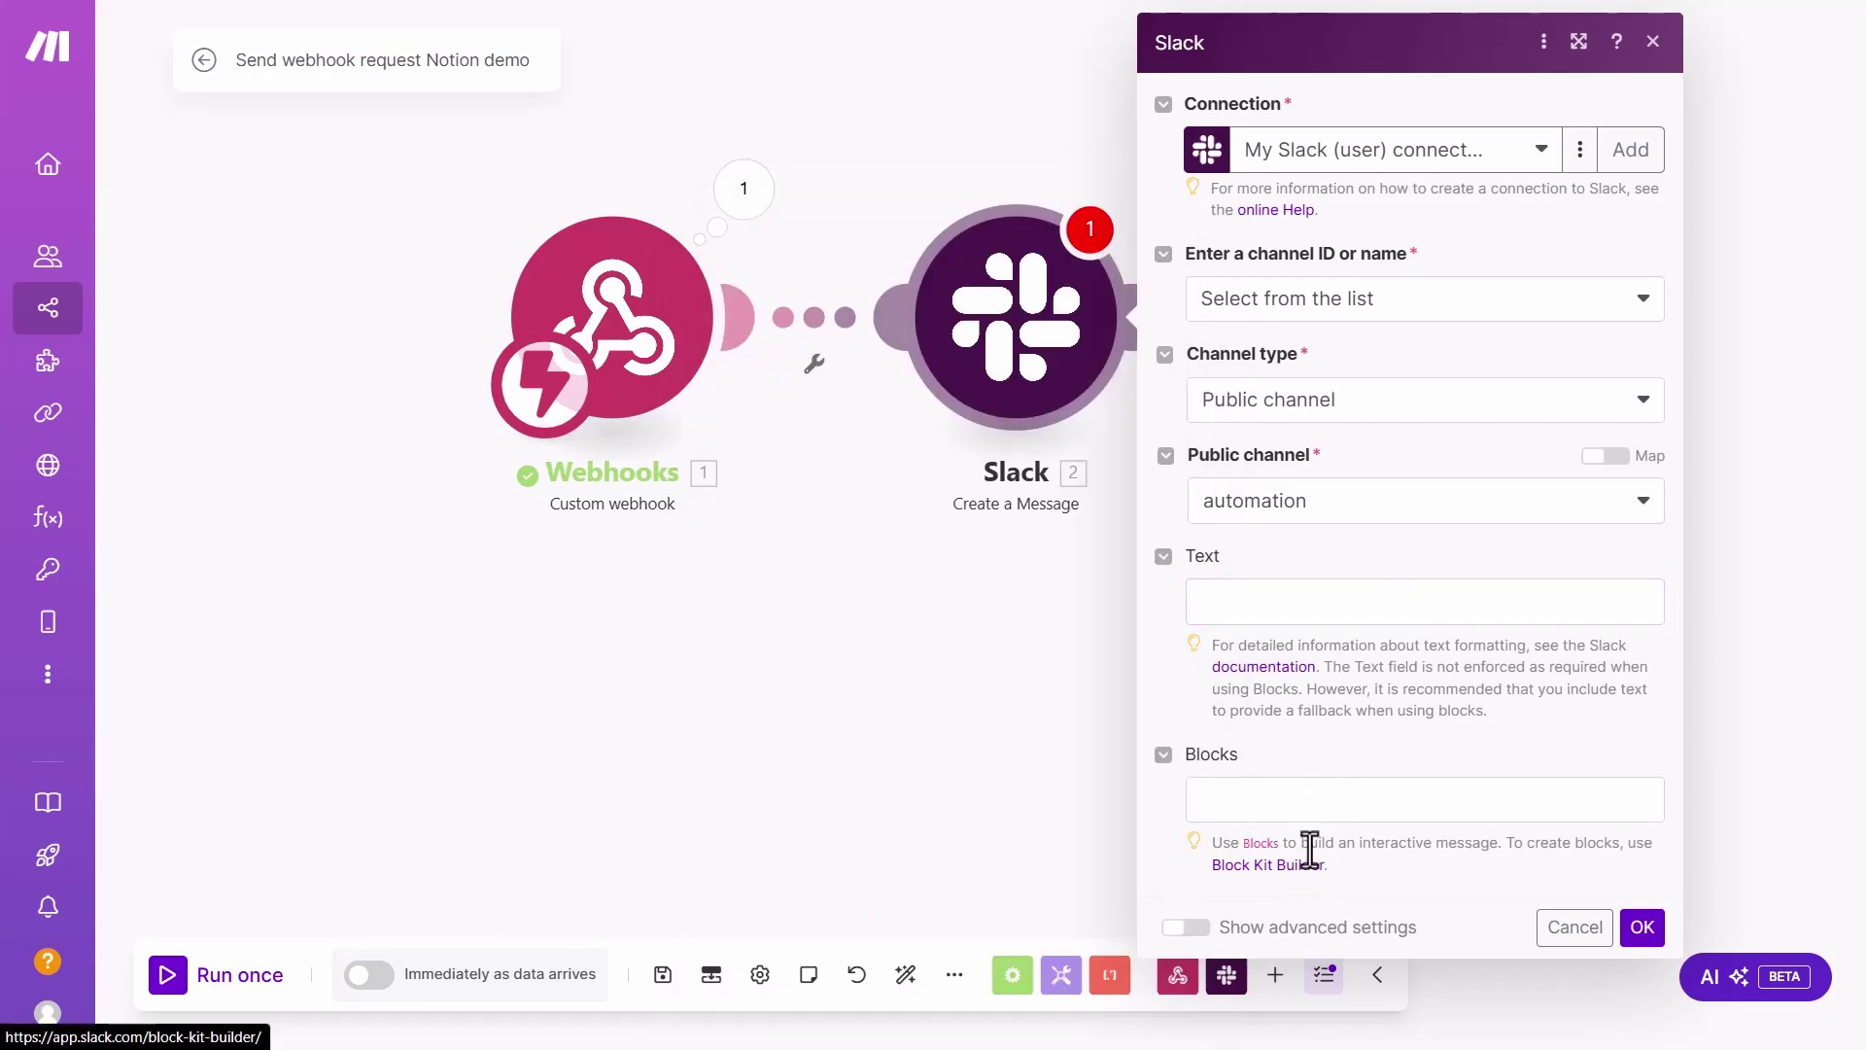
Show advanced settings, type 'task done:' in Text and map the Project name title plain_text.
left_click(1205, 925)
left_click(1306, 603)
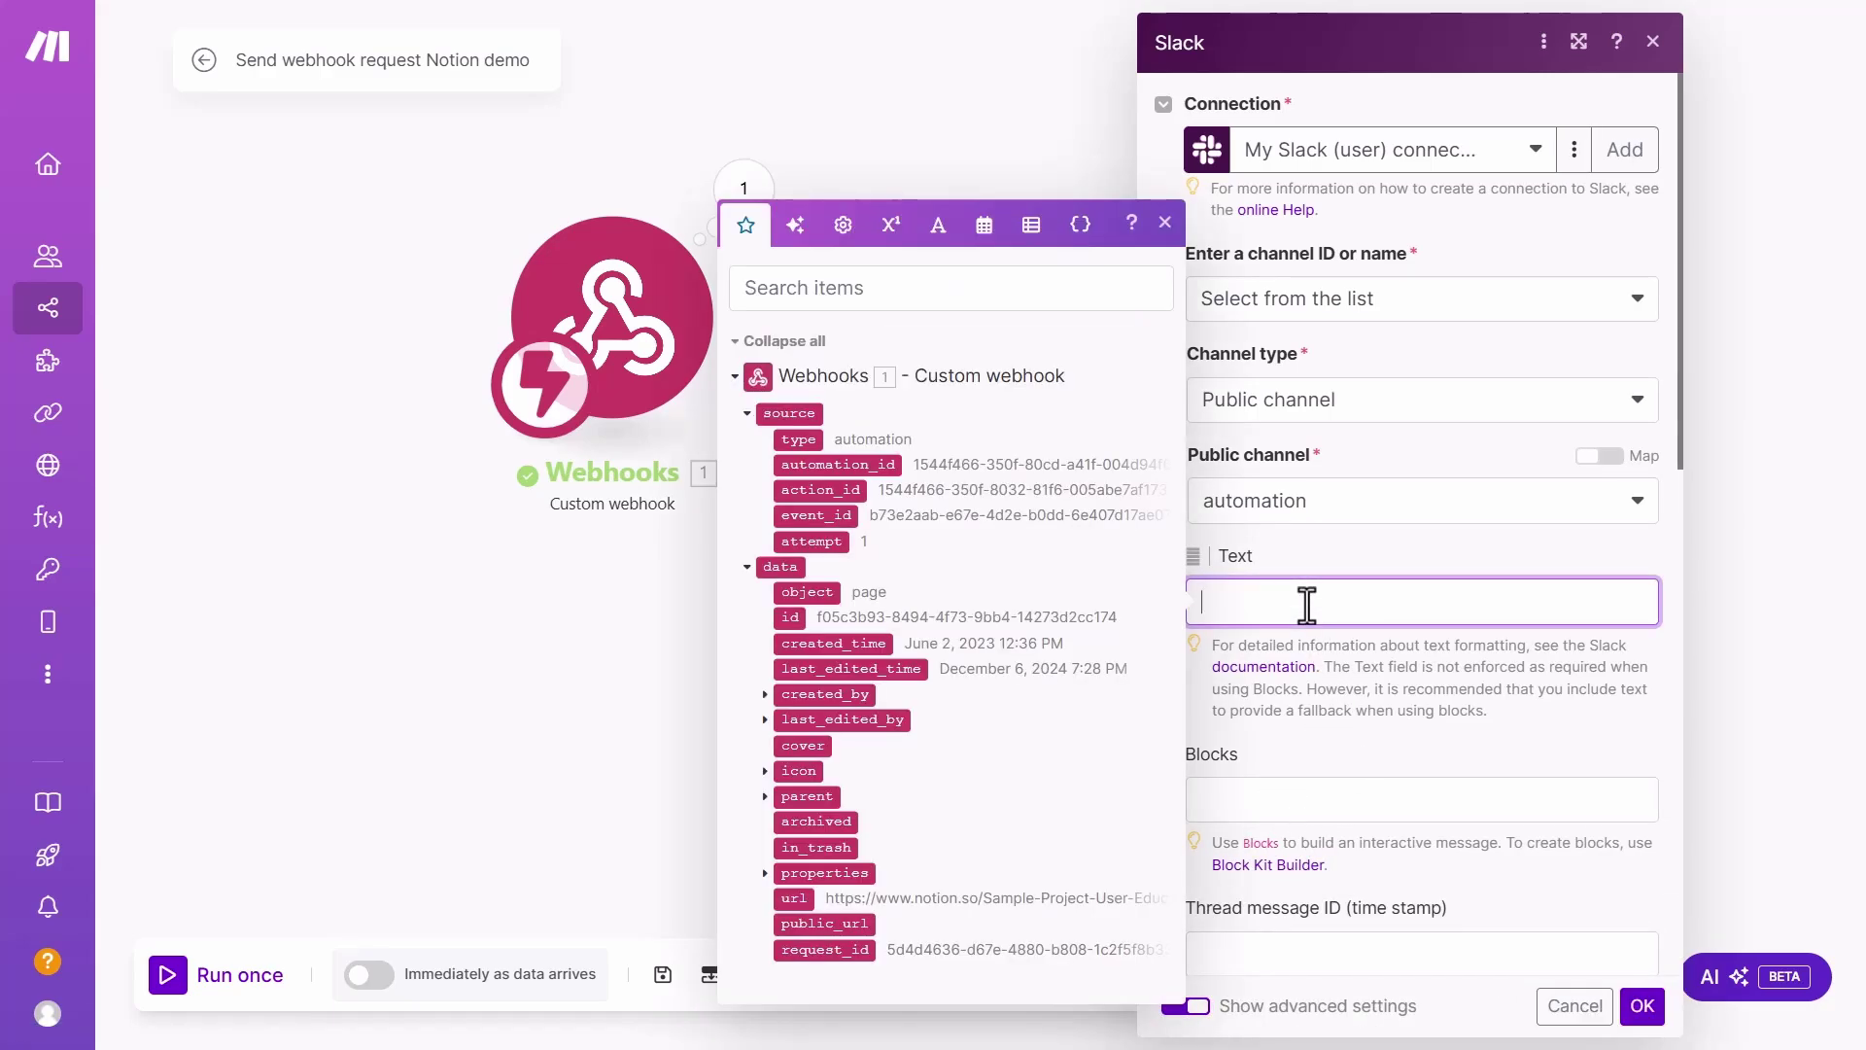
type("task done:")
left_click(764, 873)
scroll(1074, 791, "down", 1)
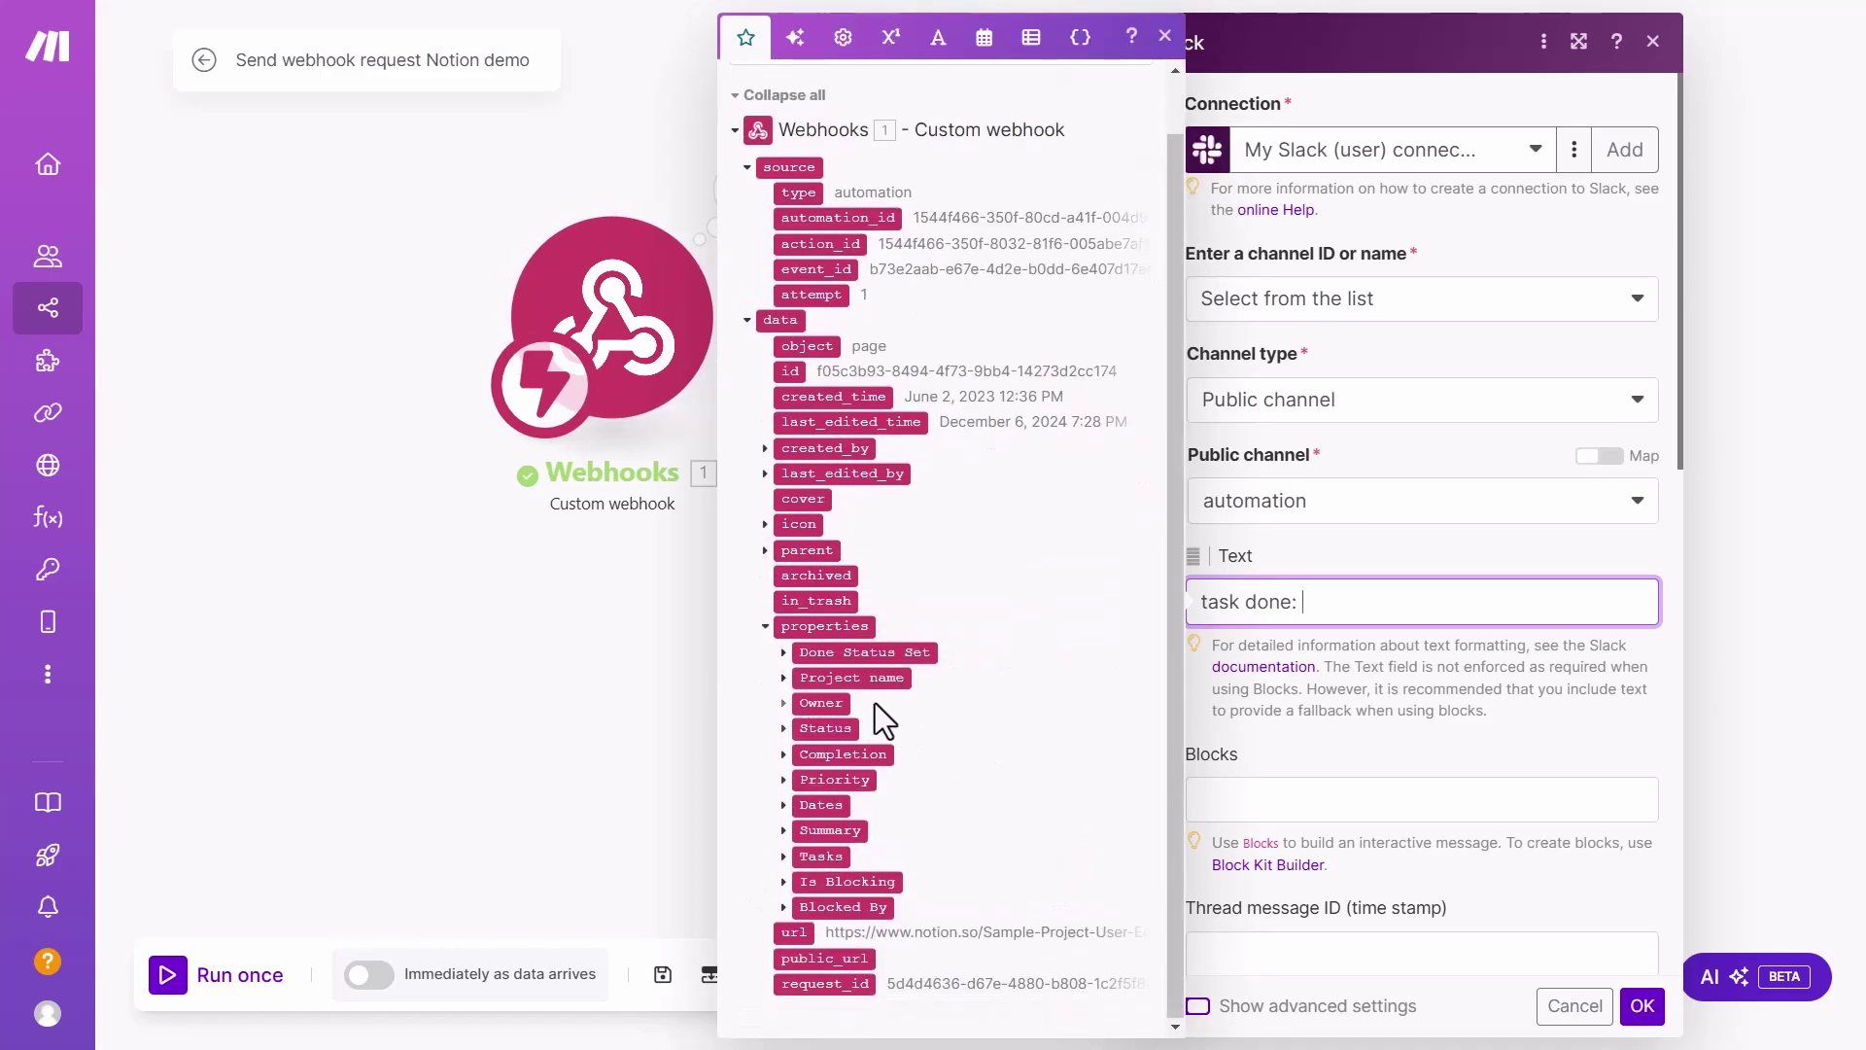
left_click(784, 678)
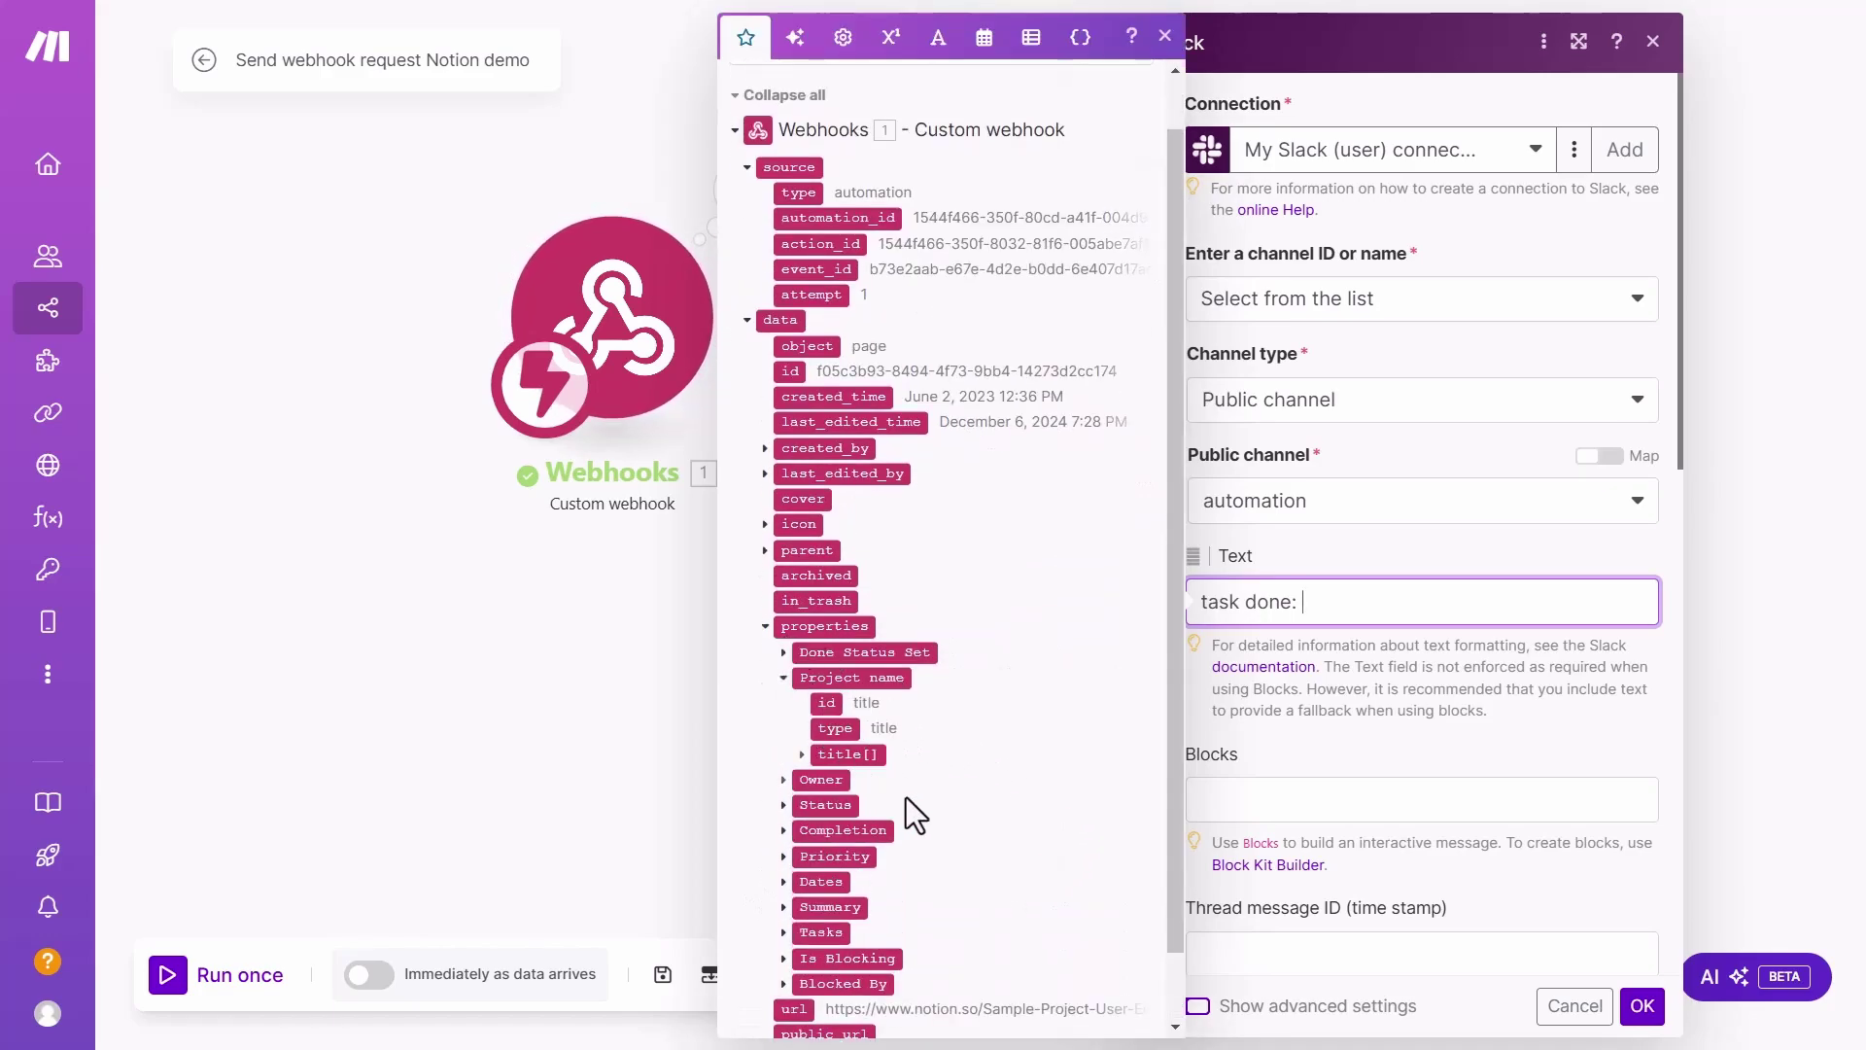
left_click(799, 754)
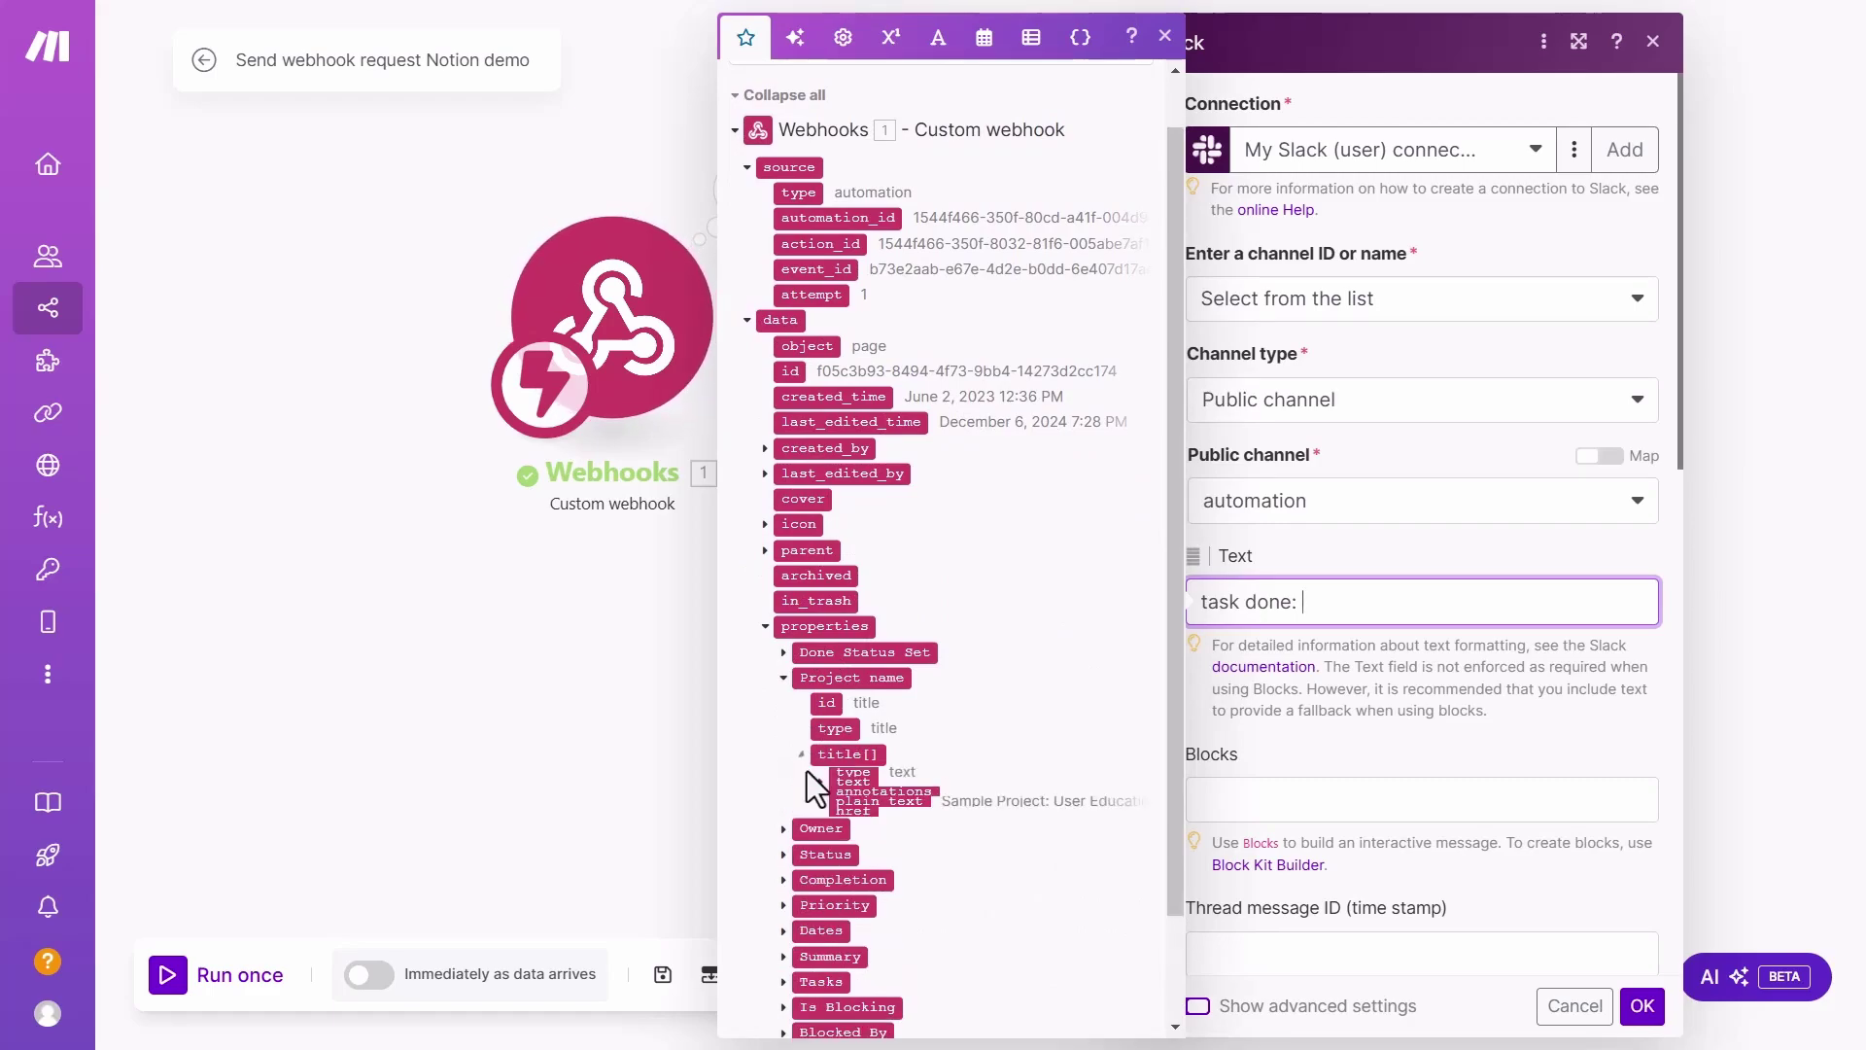
left_click(878, 857)
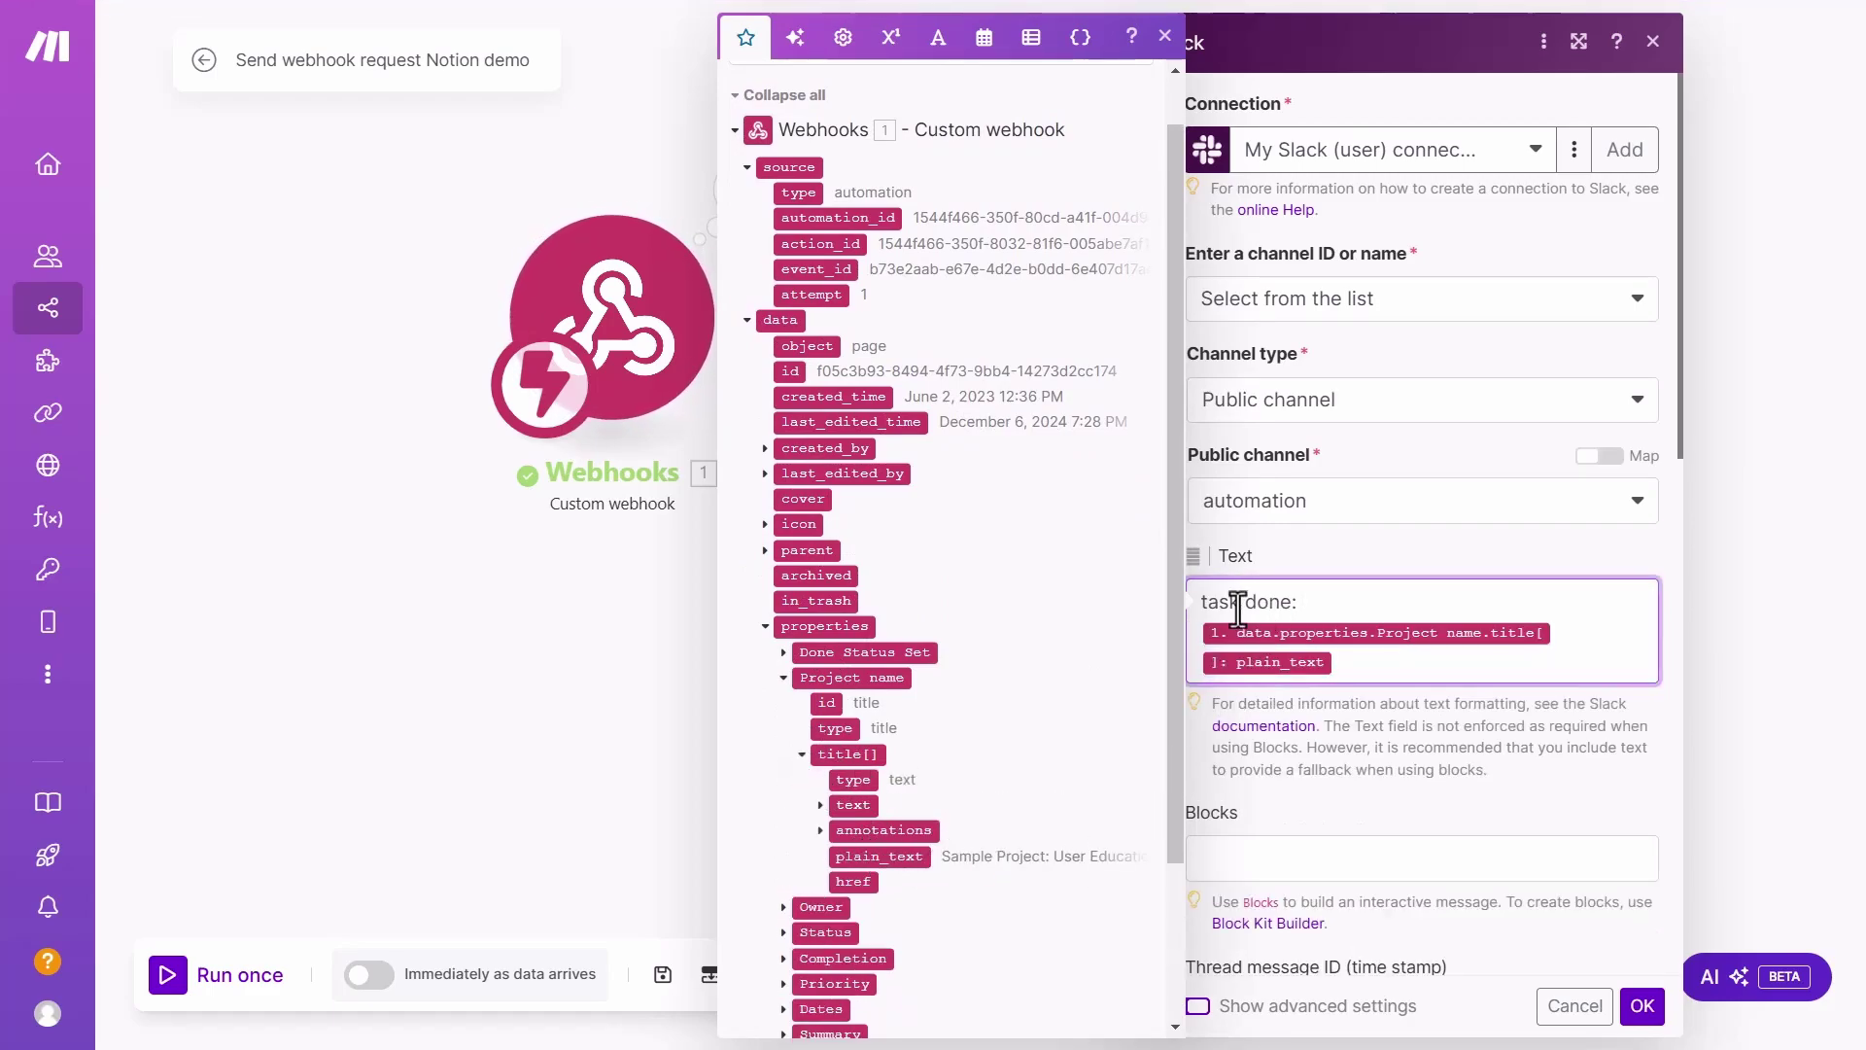
Change the Text prefix from 'task' to 'project' so it reads 'project done:'.
left_click_drag(1237, 610, 1180, 601)
type("project")
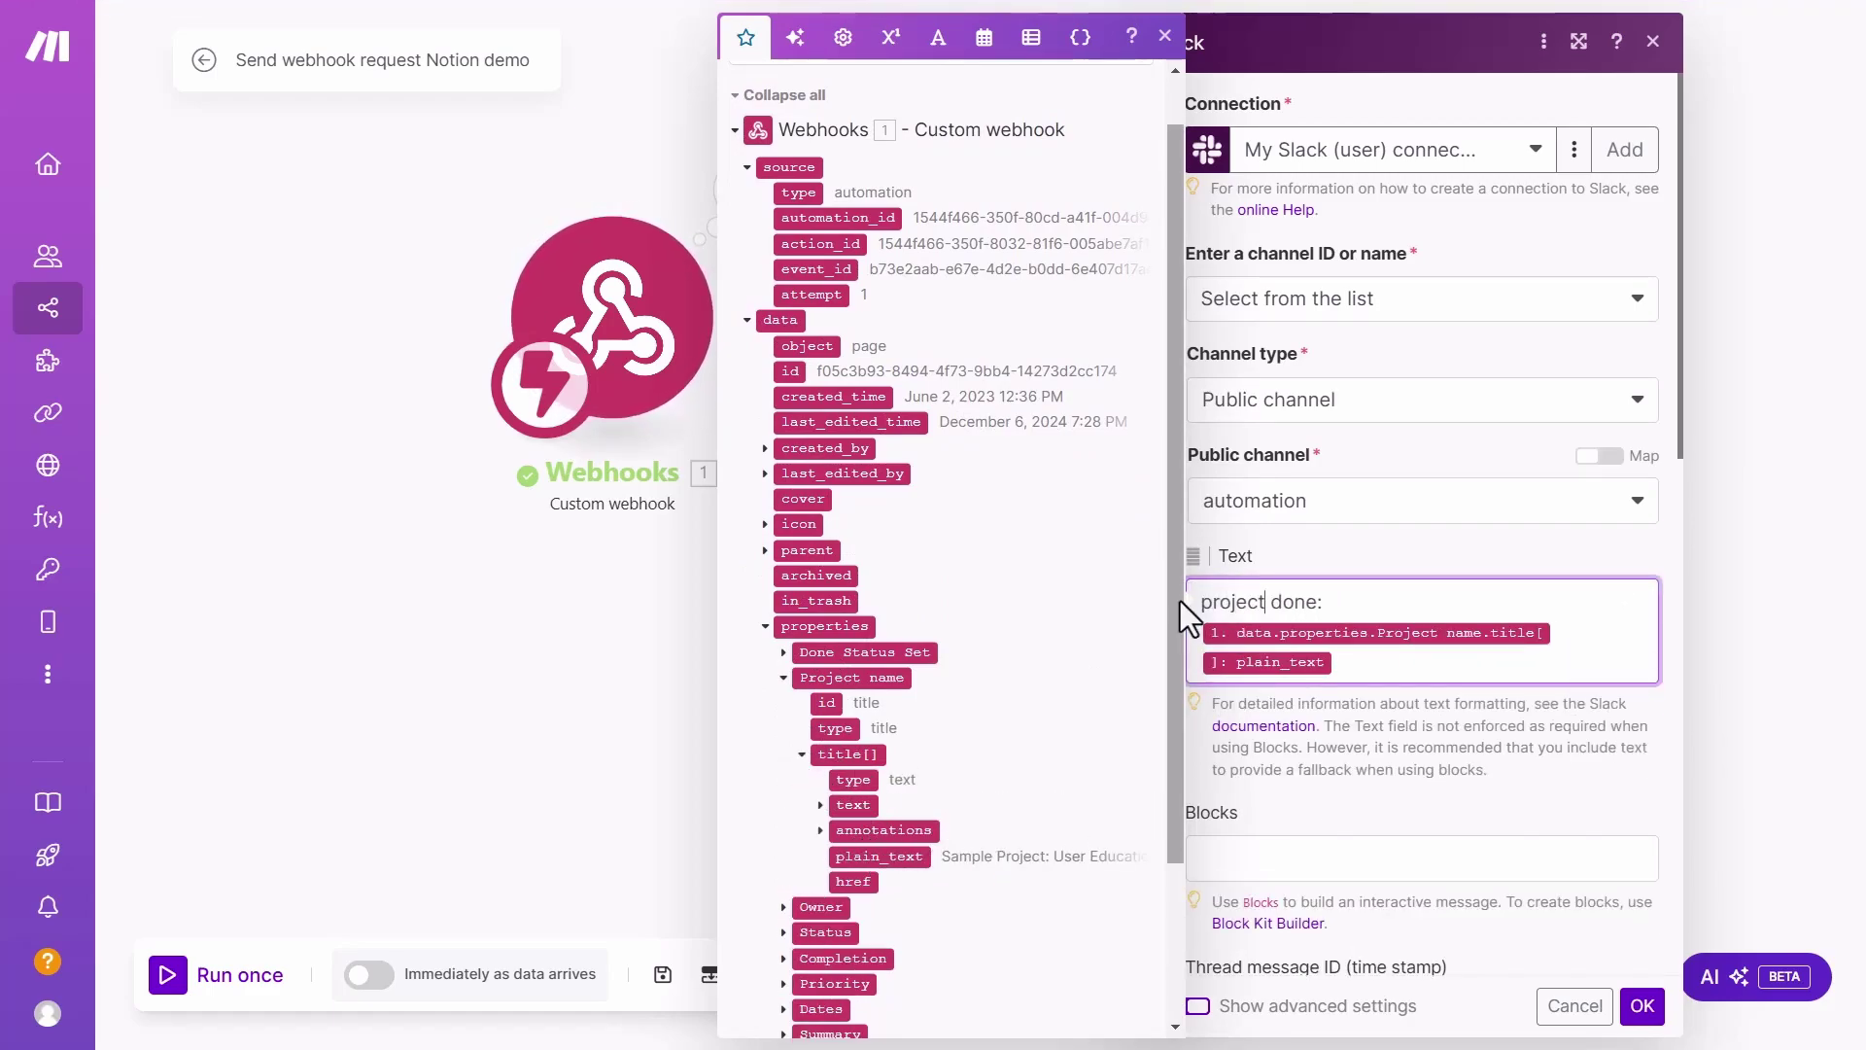
left_click(1608, 73)
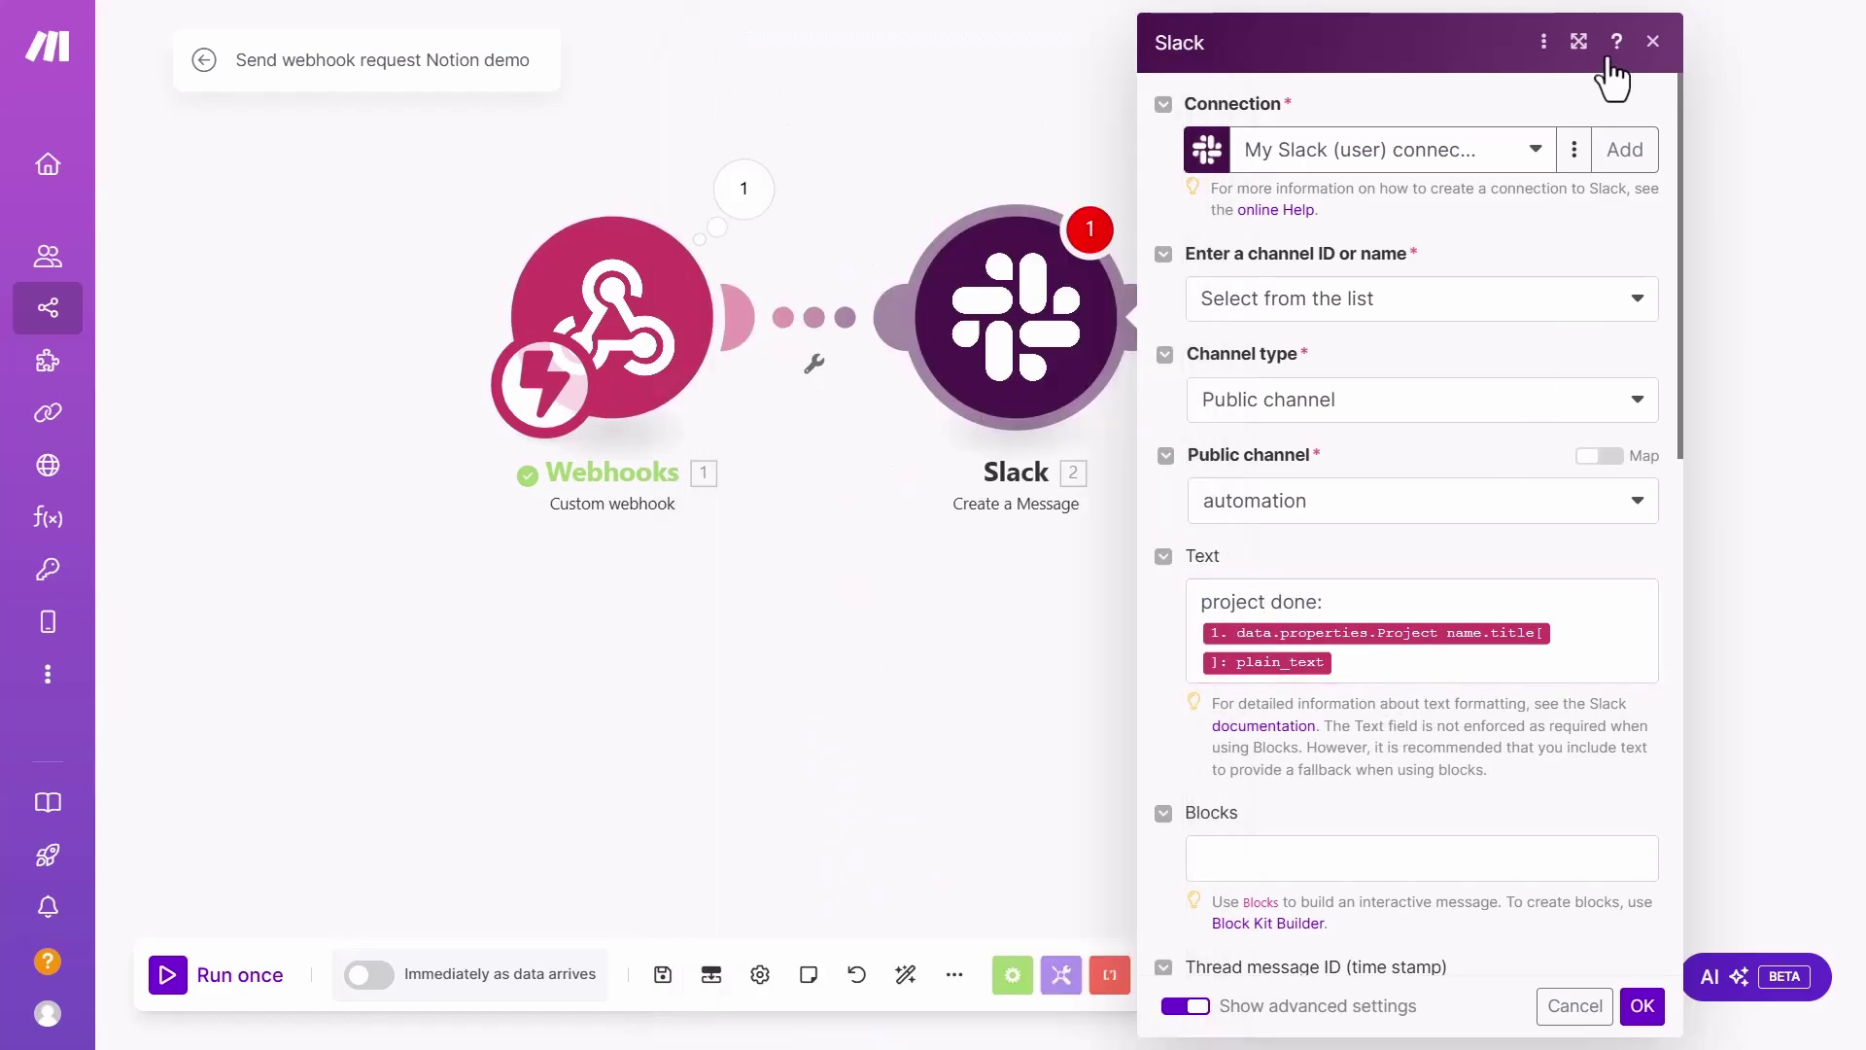
left_click(1578, 41)
left_click(1449, 594)
left_click(1390, 661)
left_click(1451, 586)
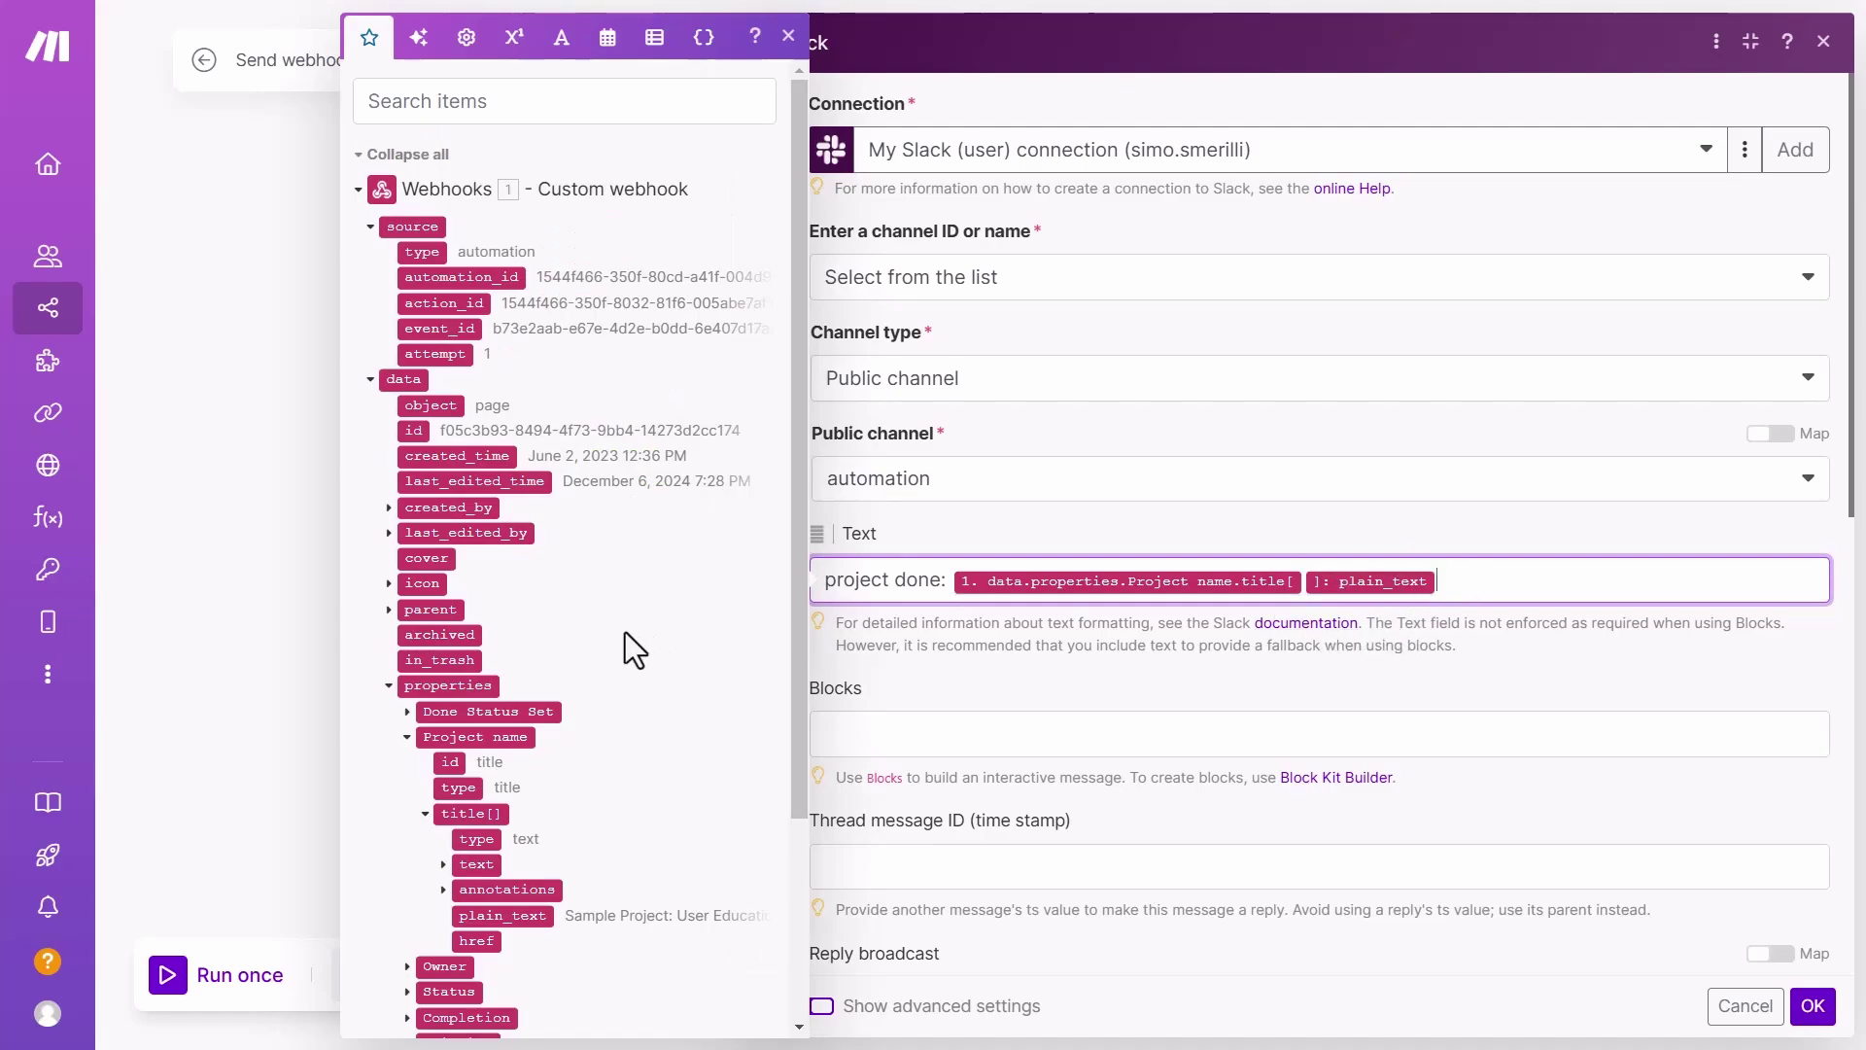
Review the advanced Slack message options and save the module with OK.
left_click(1045, 657)
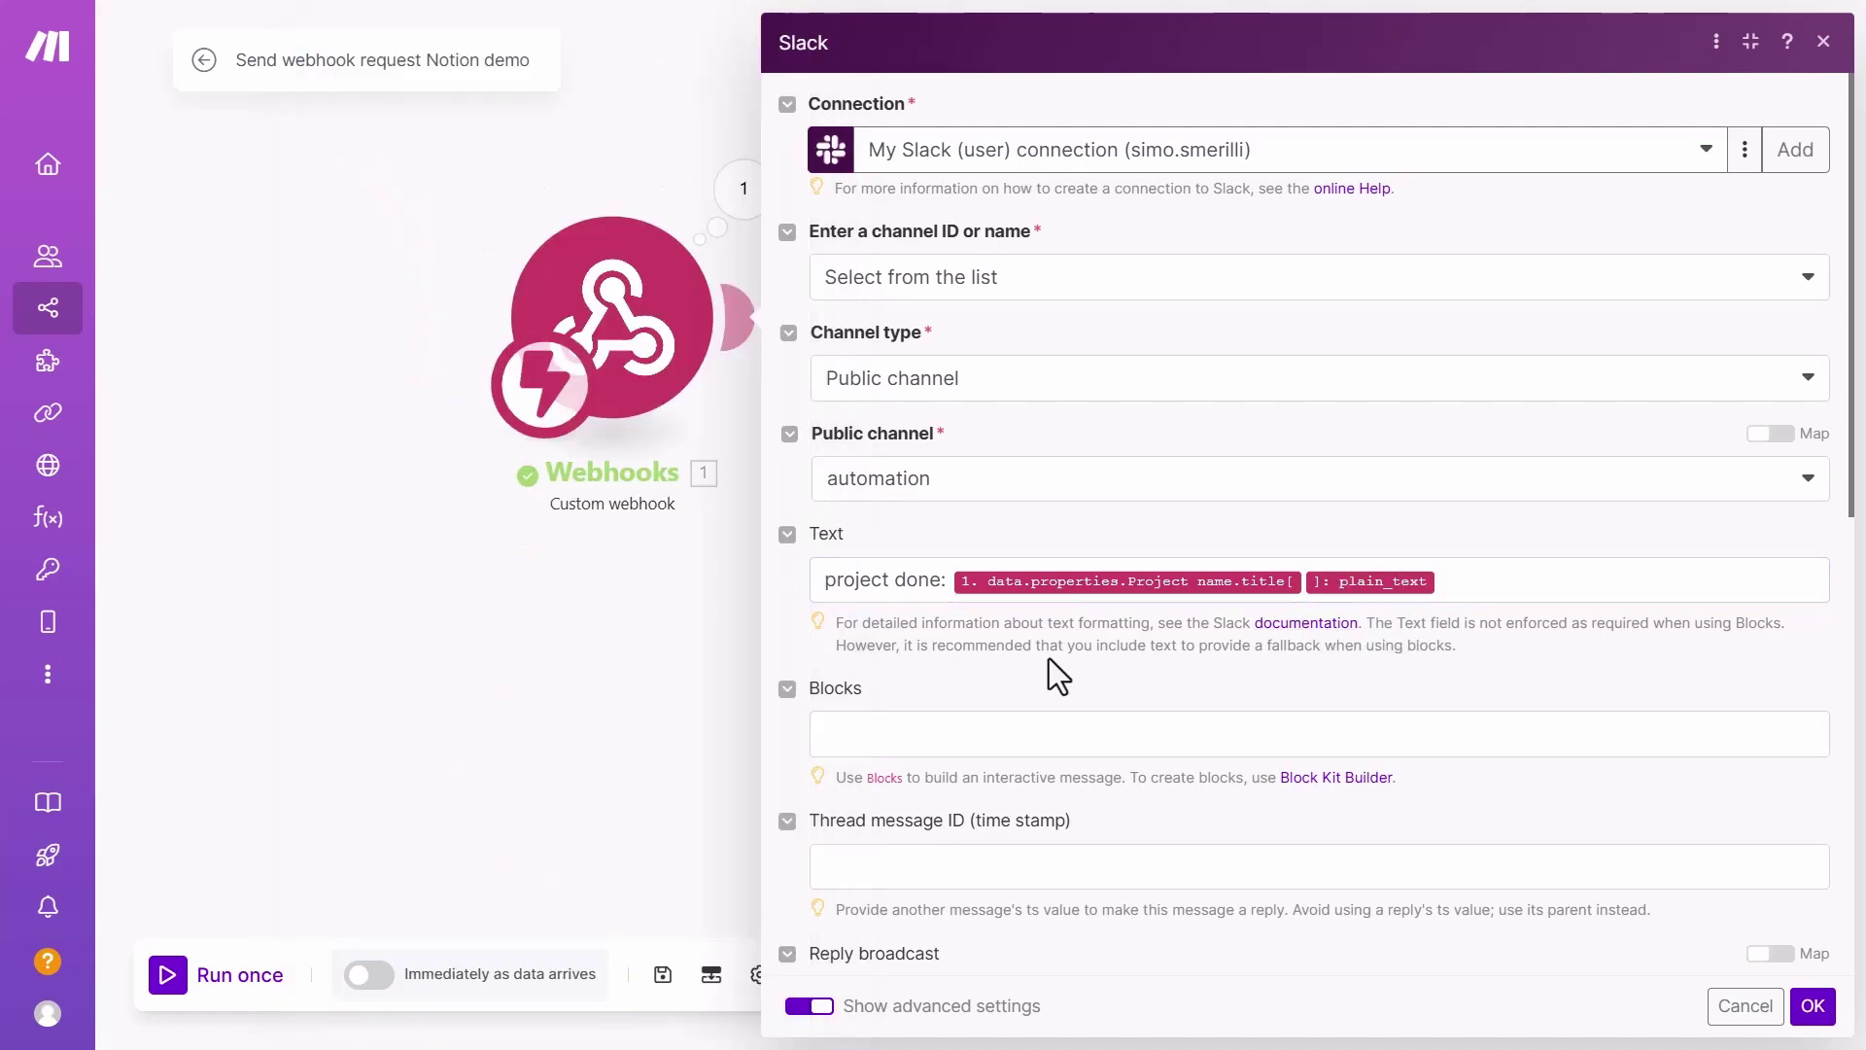
scroll(1064, 644, "down", 6)
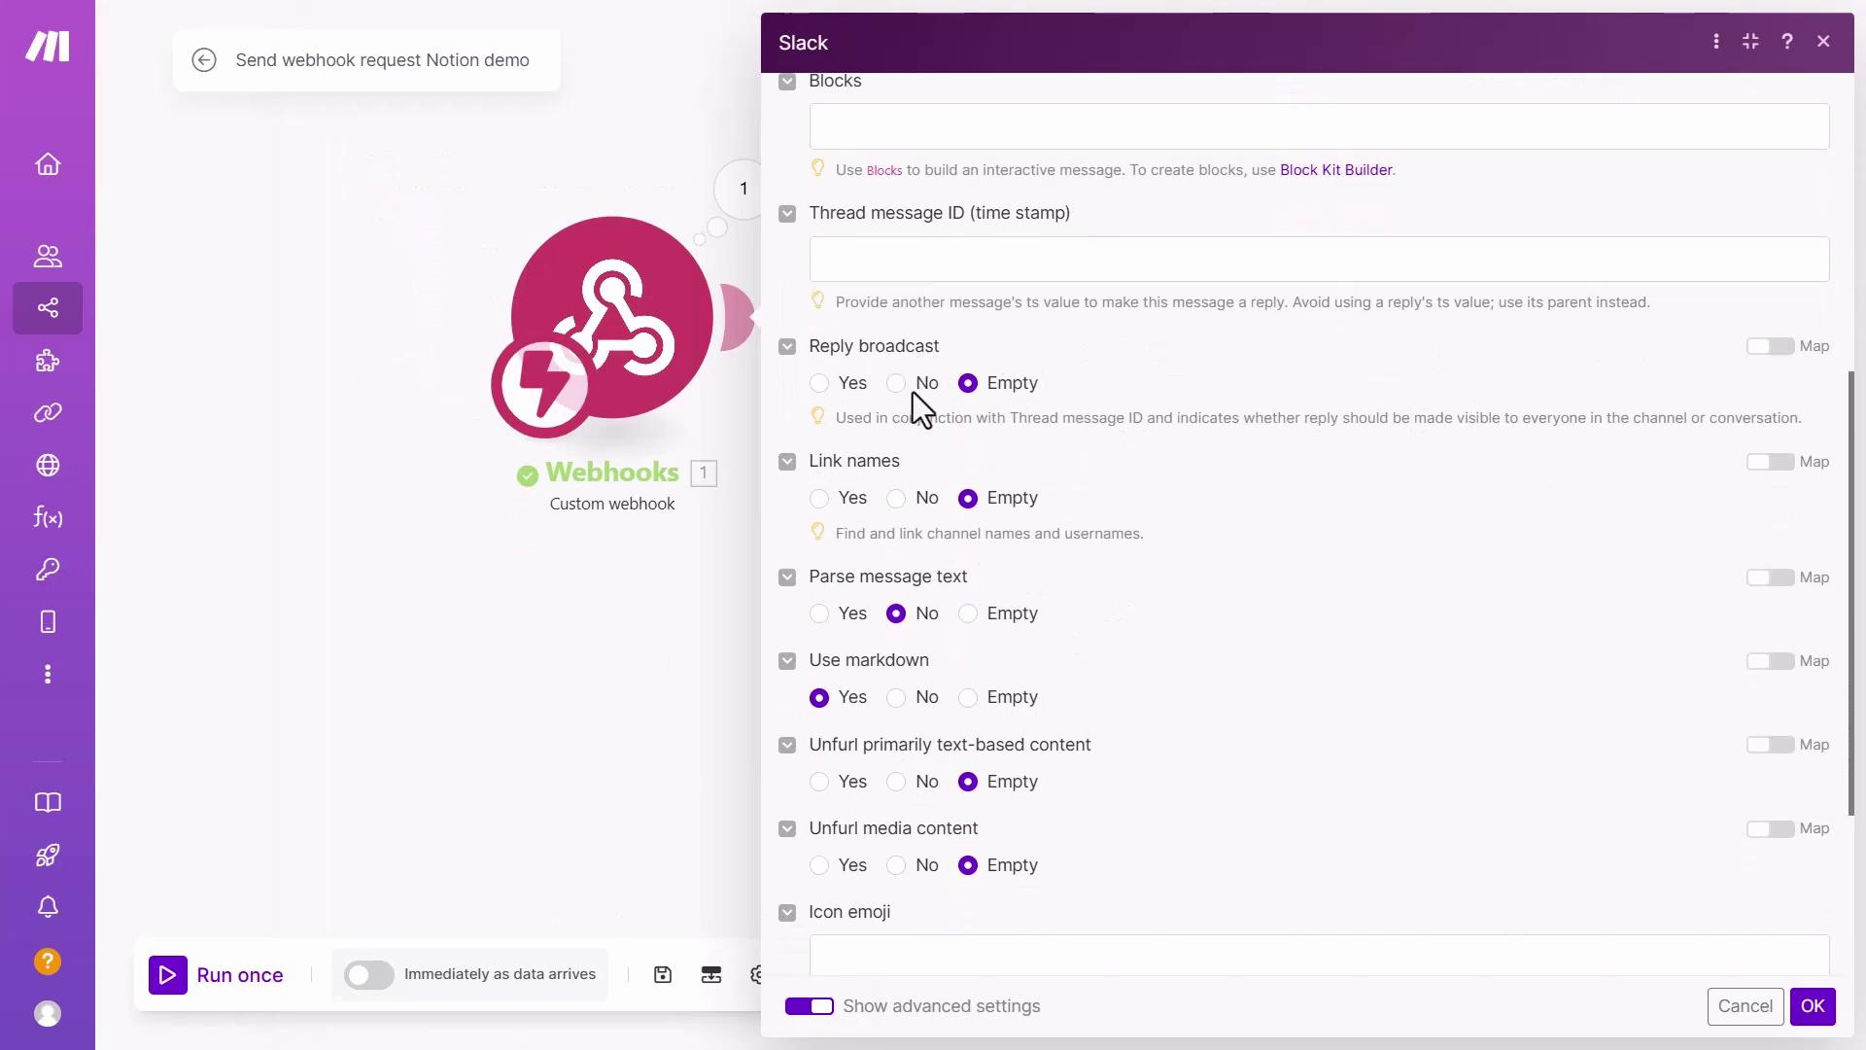
scroll(1088, 482, "down", 3)
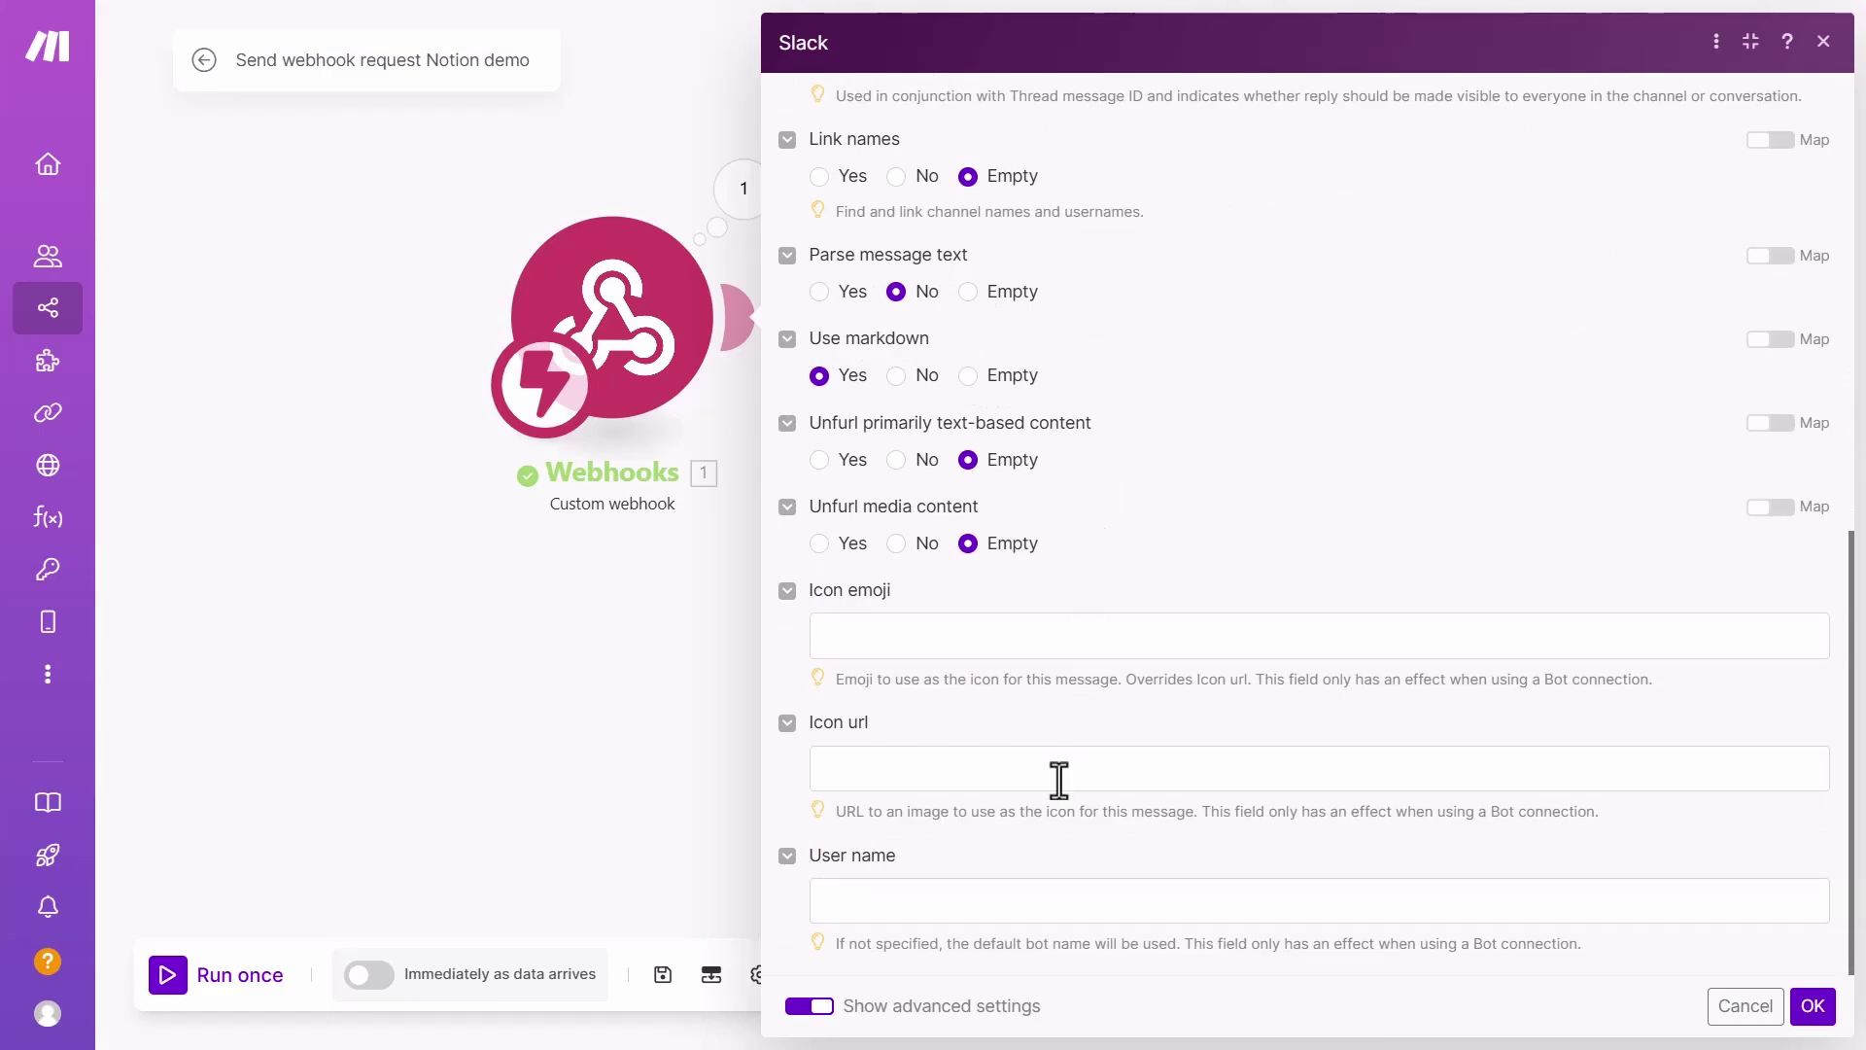
scroll(1074, 729, "up", 10)
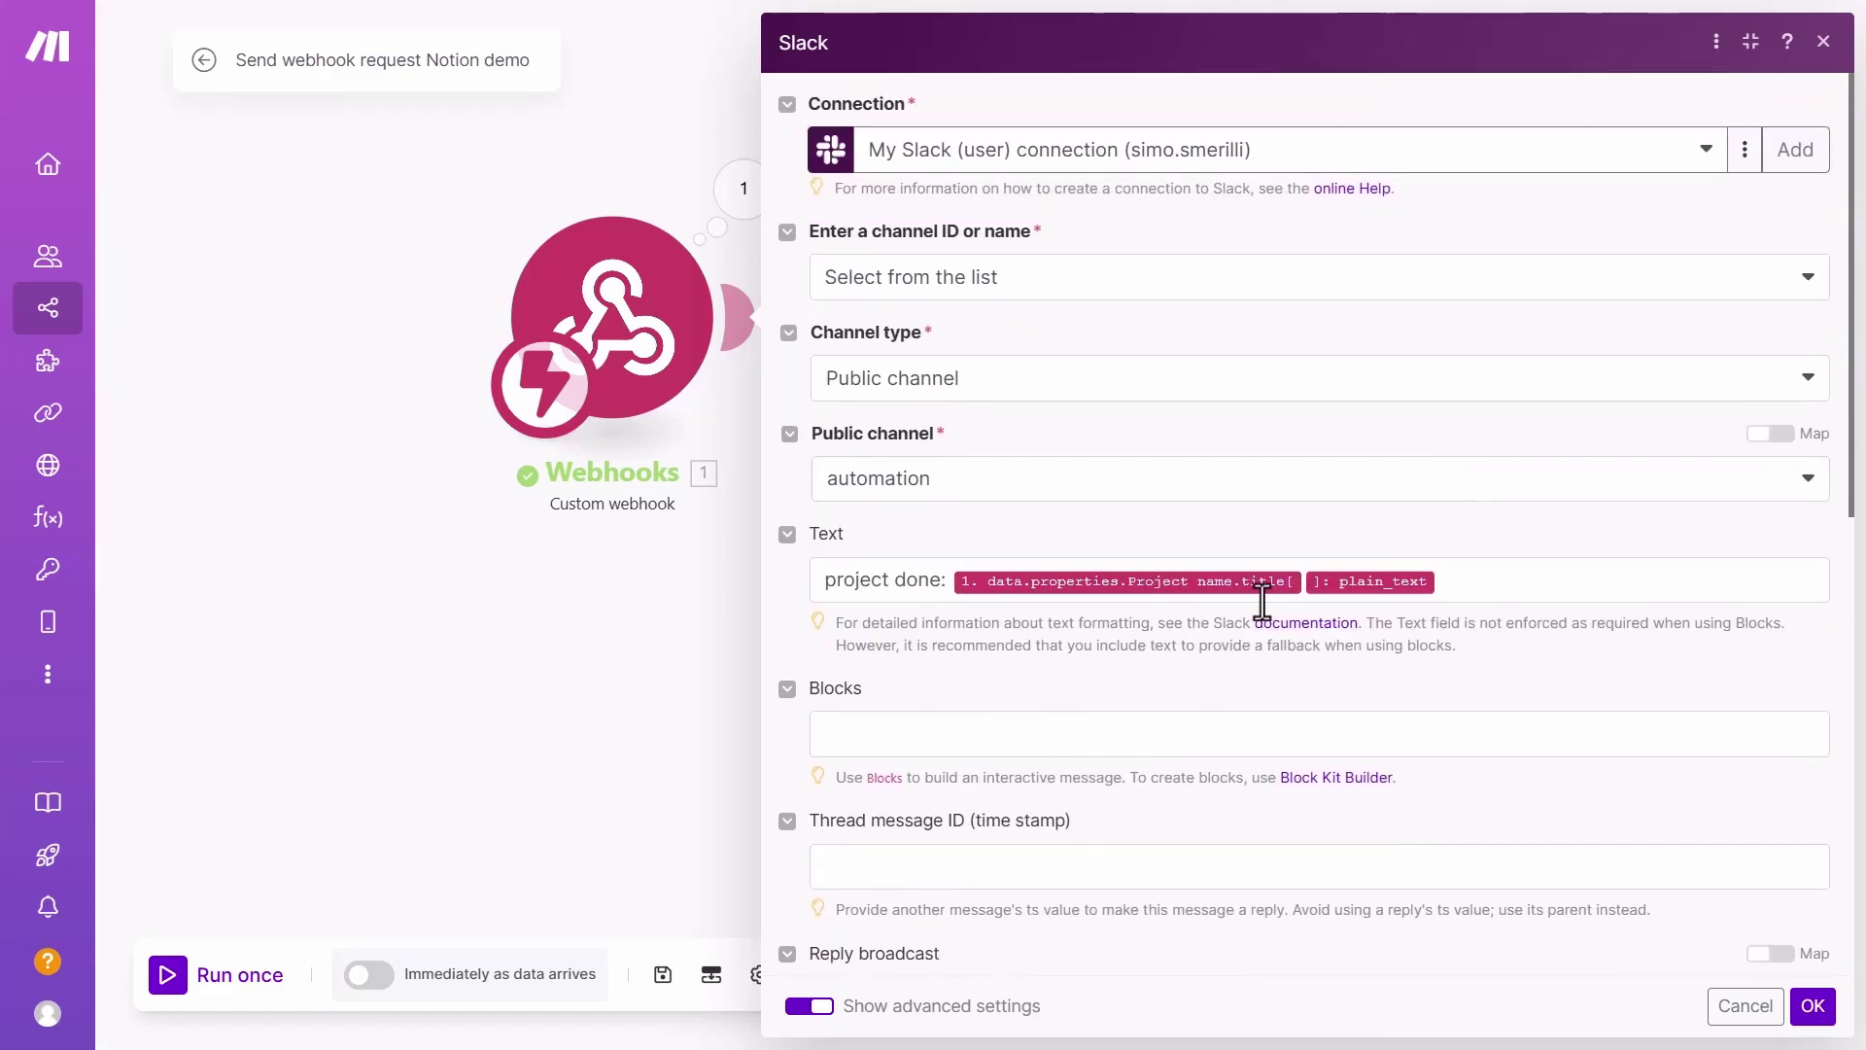
left_click(1804, 1007)
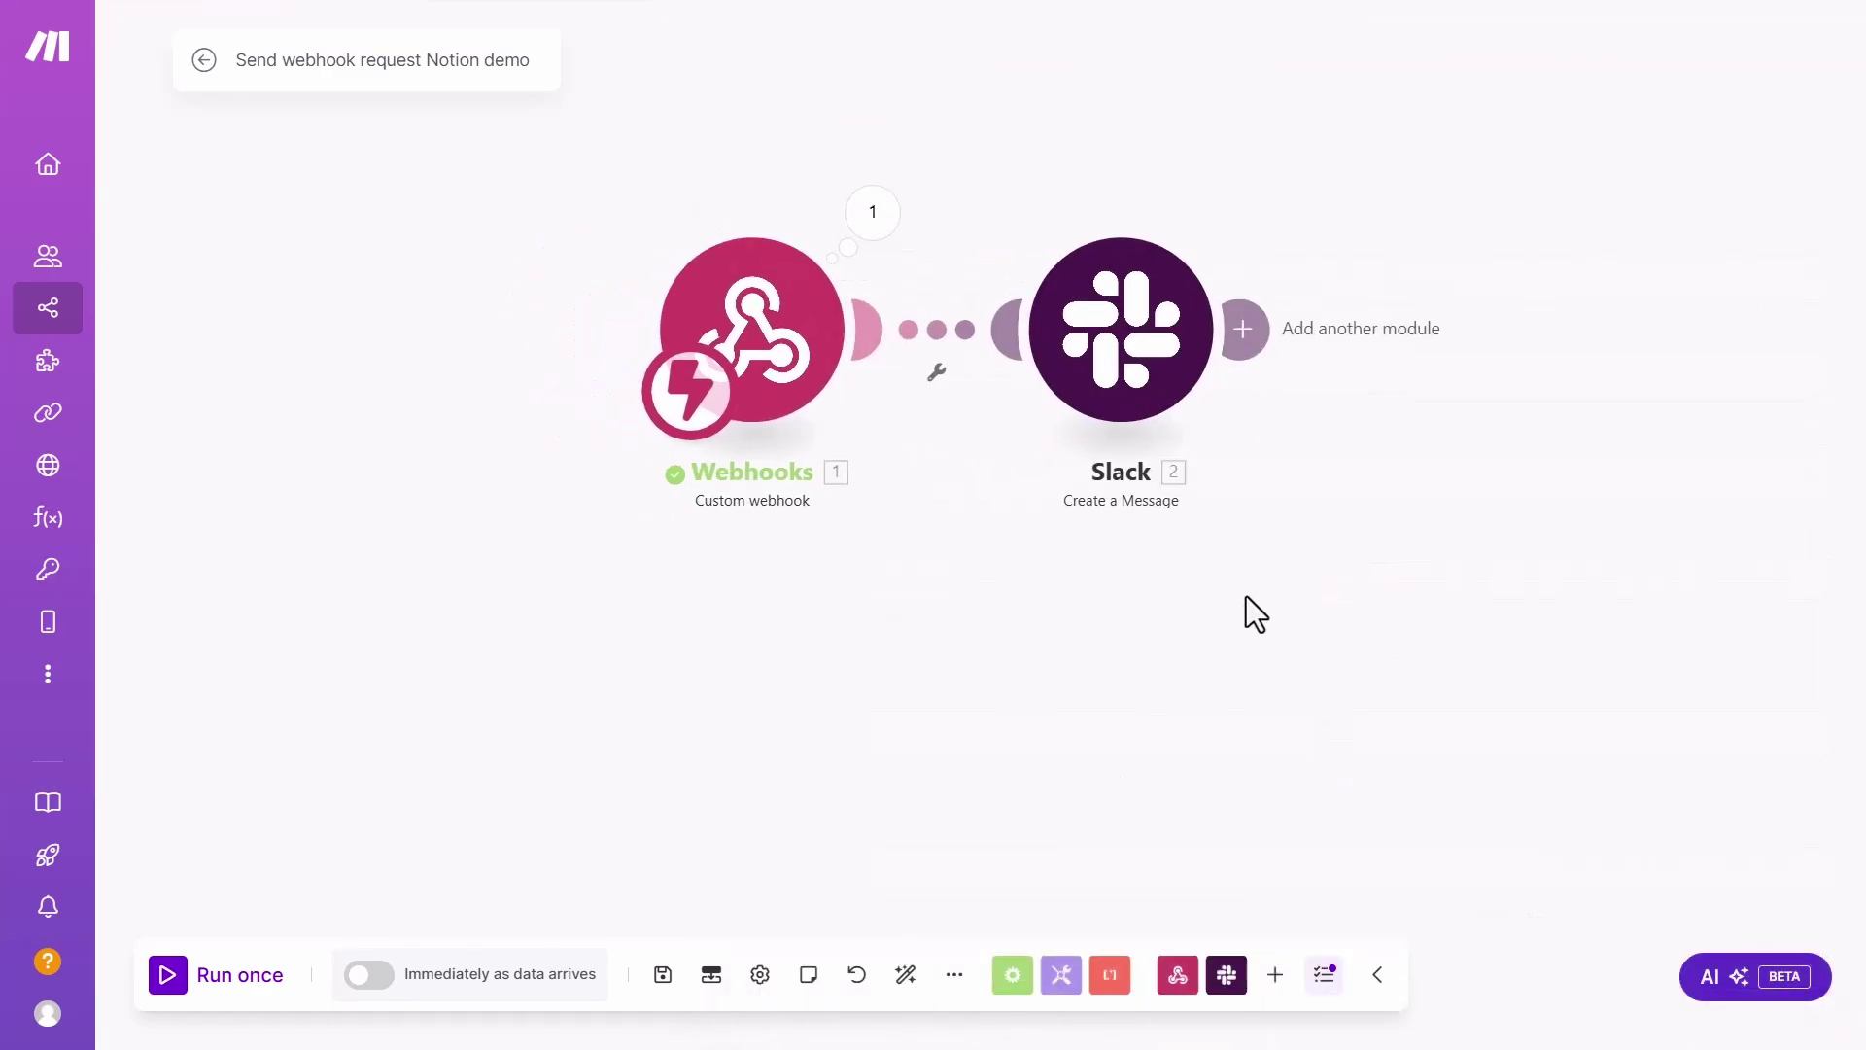
Set the scenario to run immediately as data arrives, then mark Develop leads automation Done in Notion.
left_click(369, 976)
left_click(1253, 484)
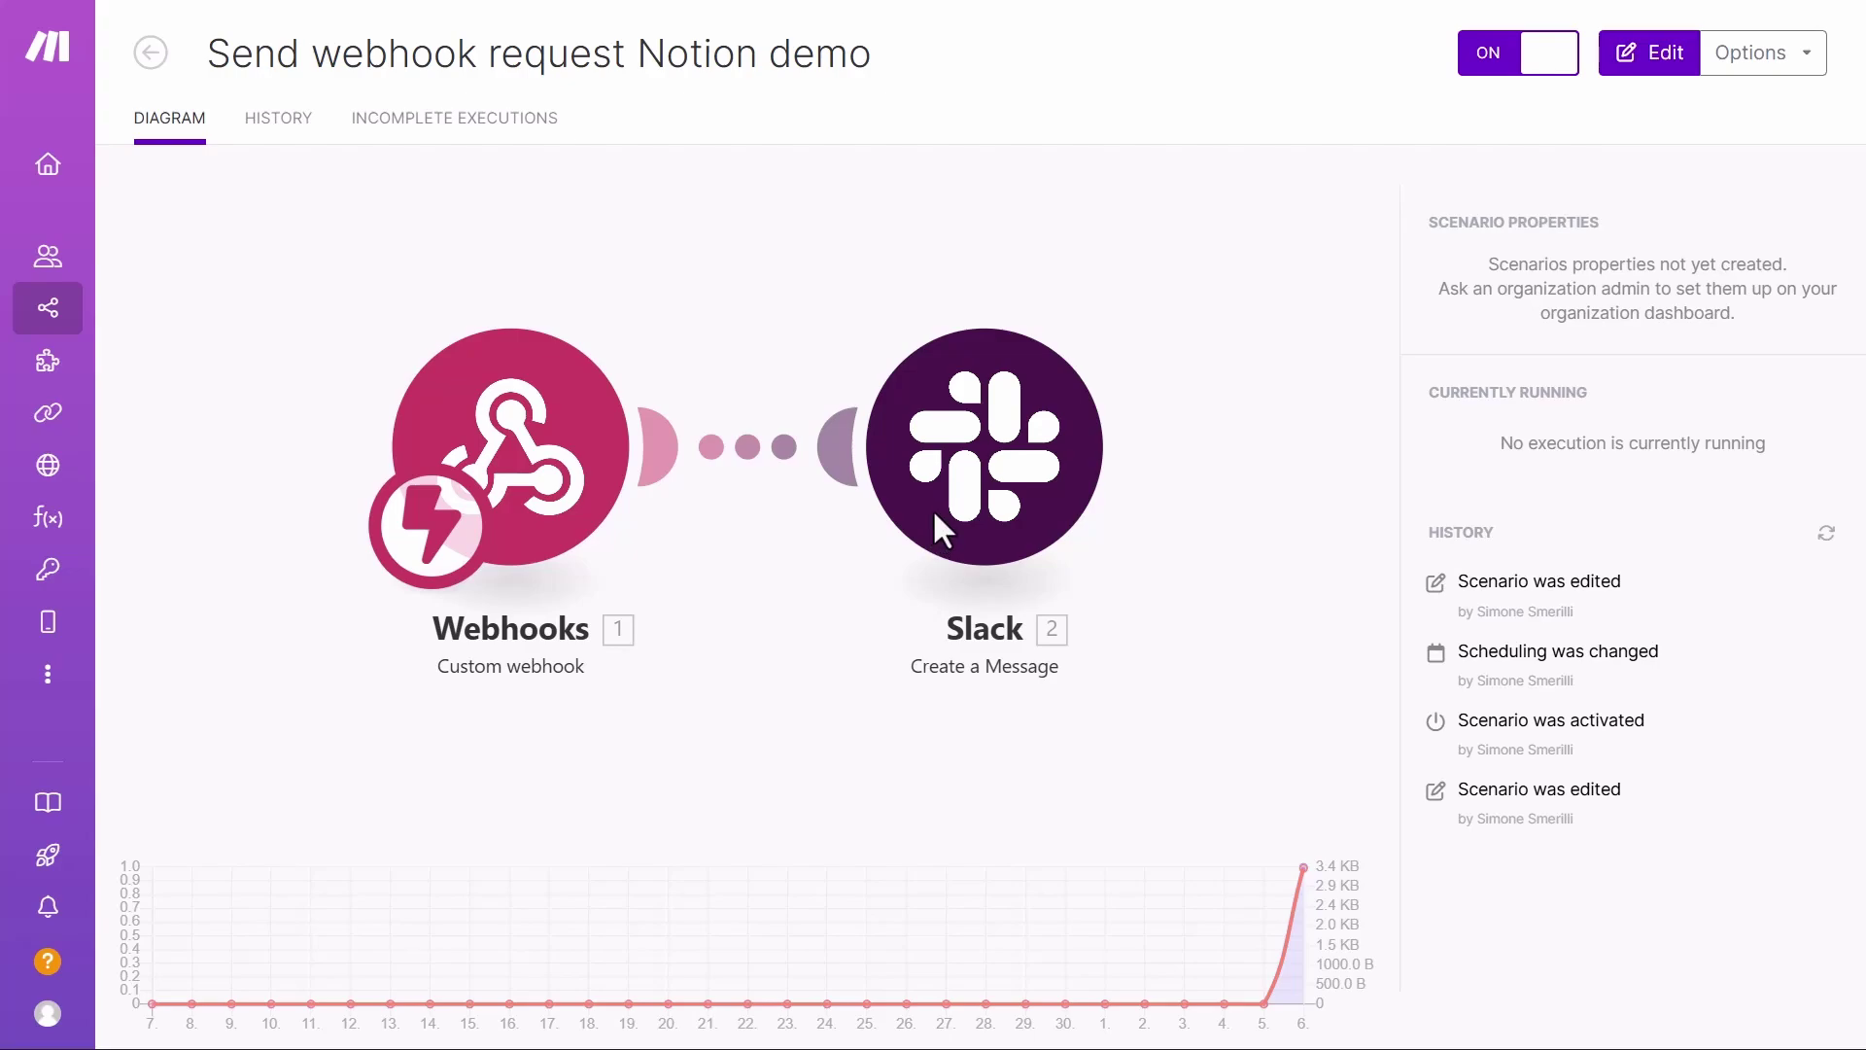
key("alt+Tab")
key("alt+Tab")
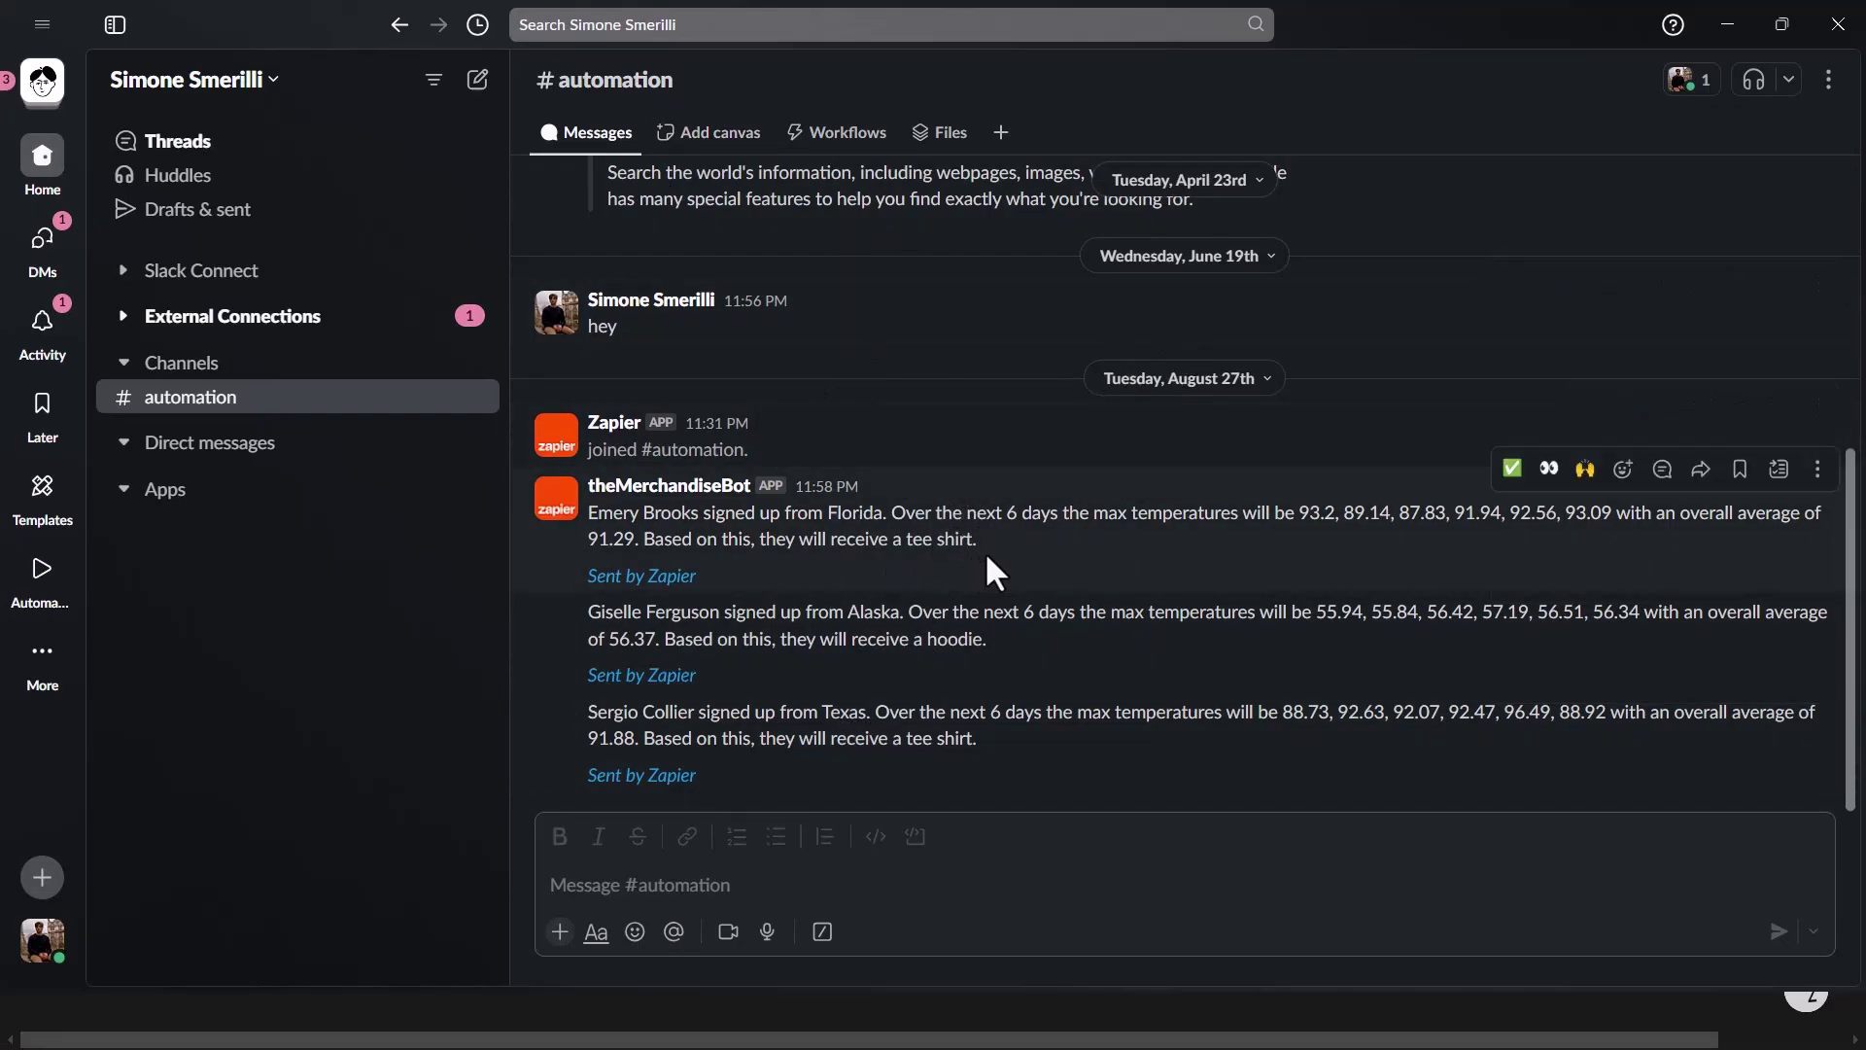
key("alt+Tab")
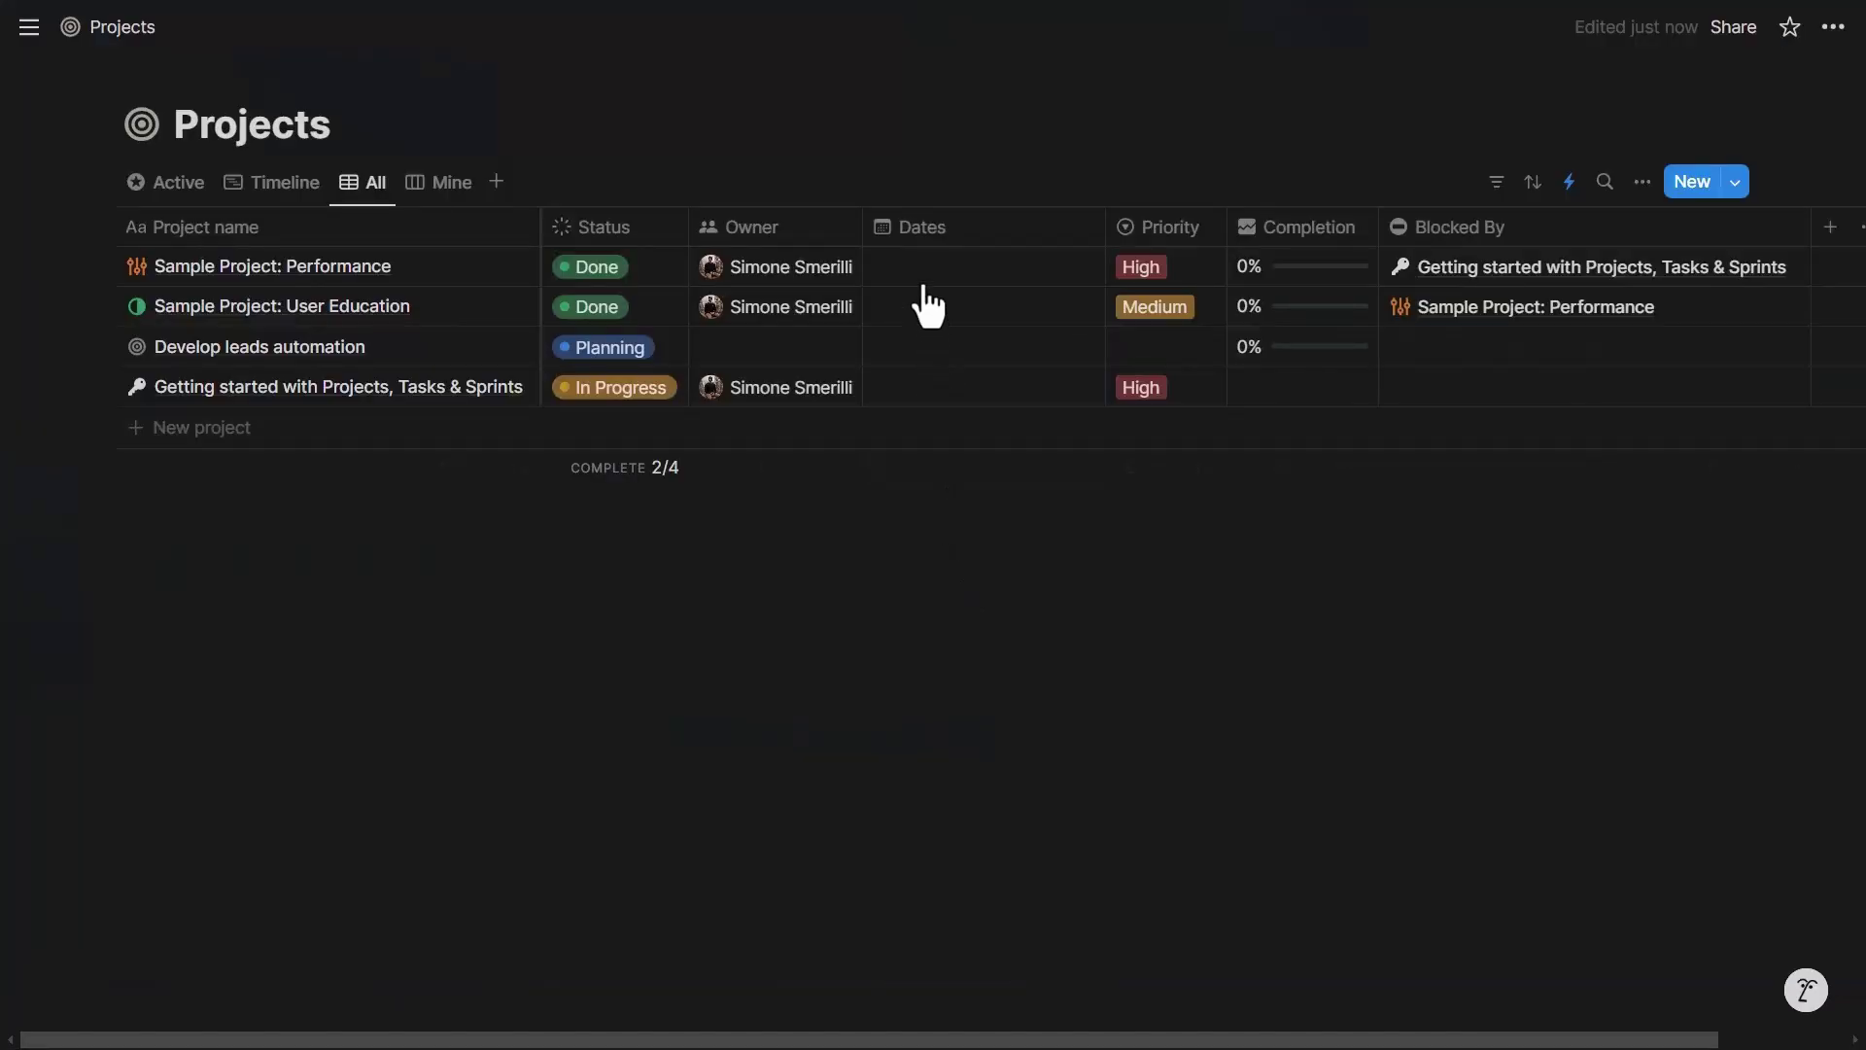
left_click(625, 362)
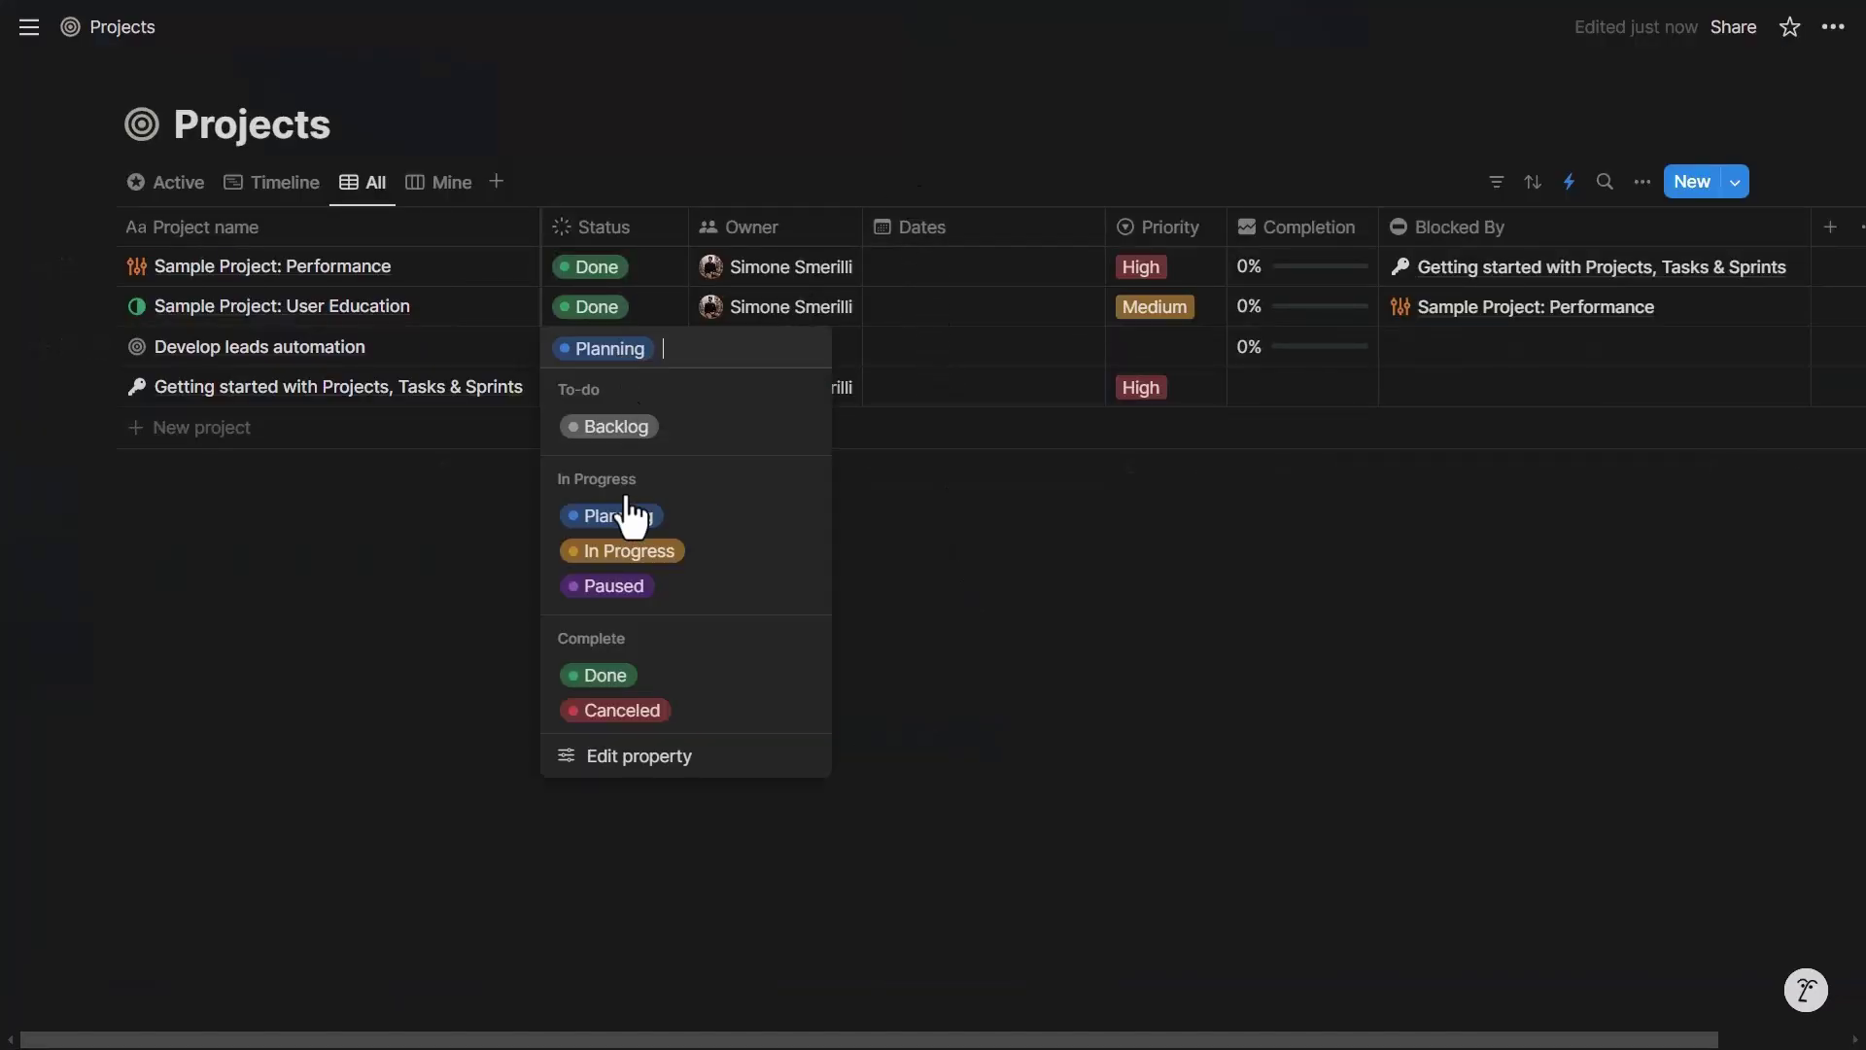
left_click(627, 671)
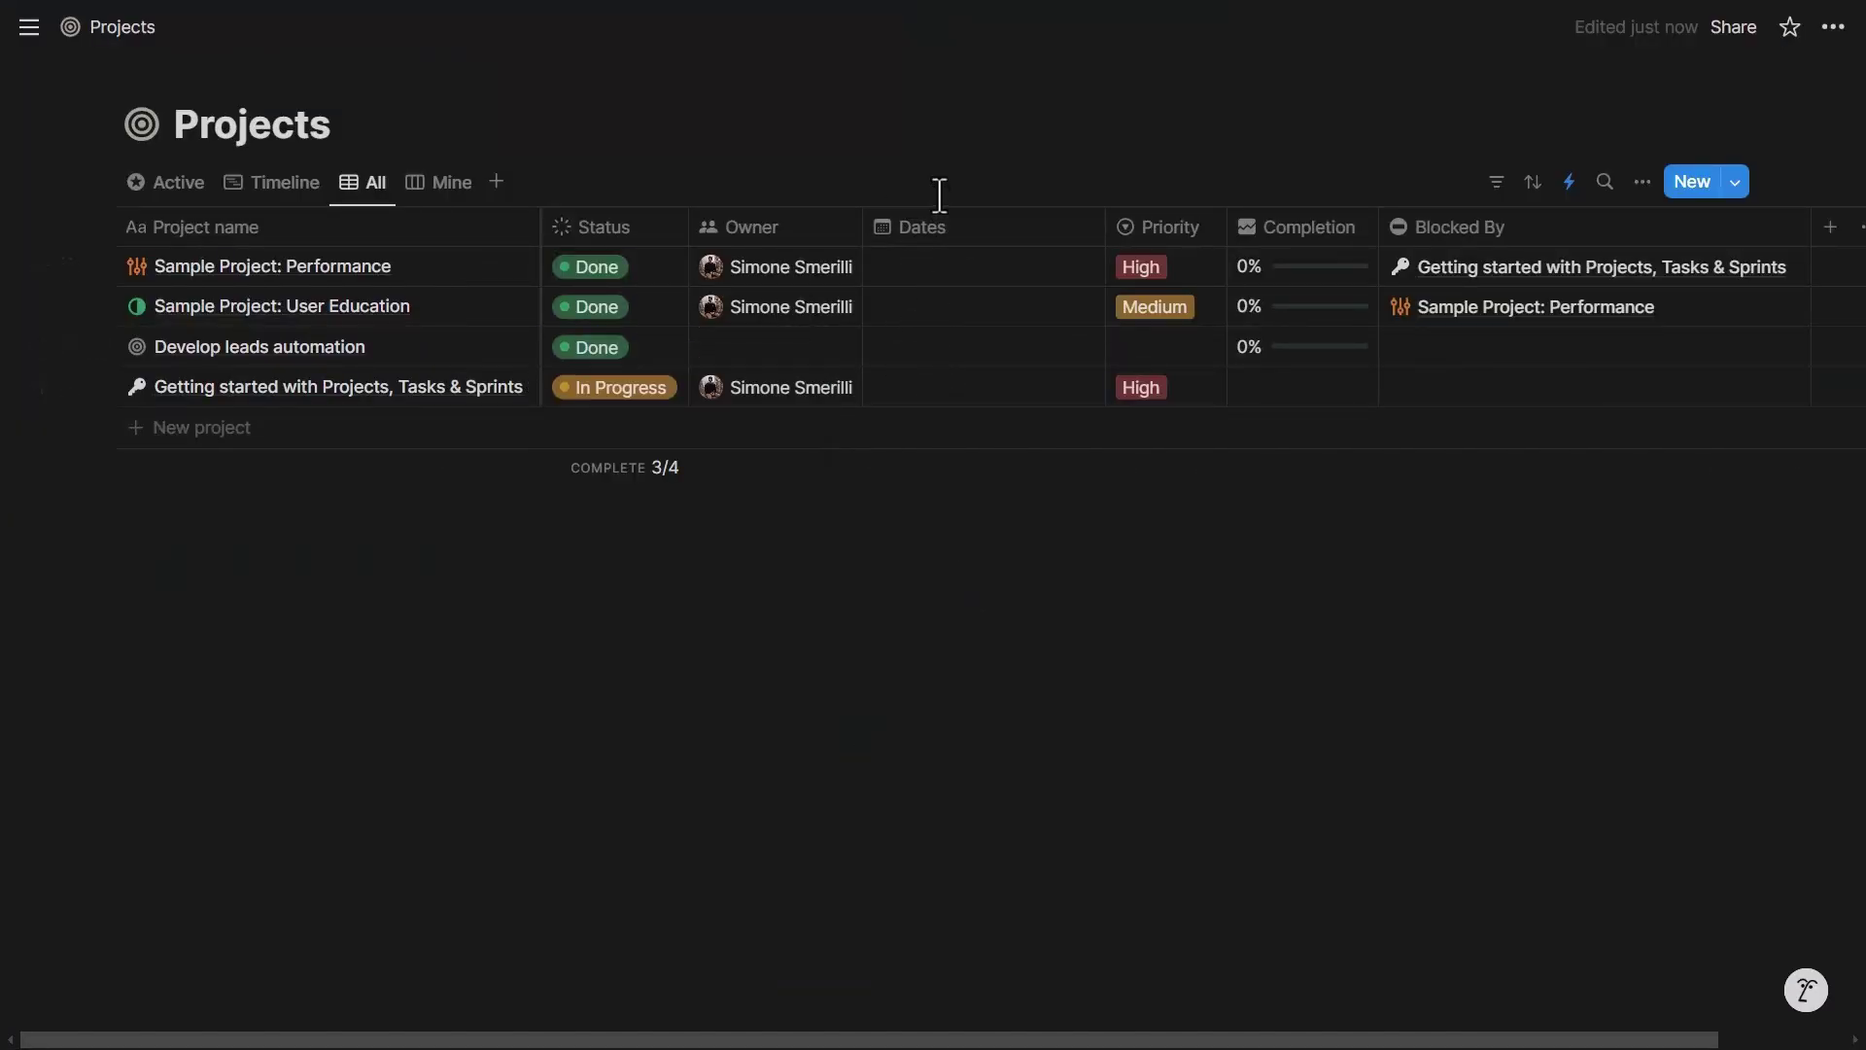
key("alt+Tab")
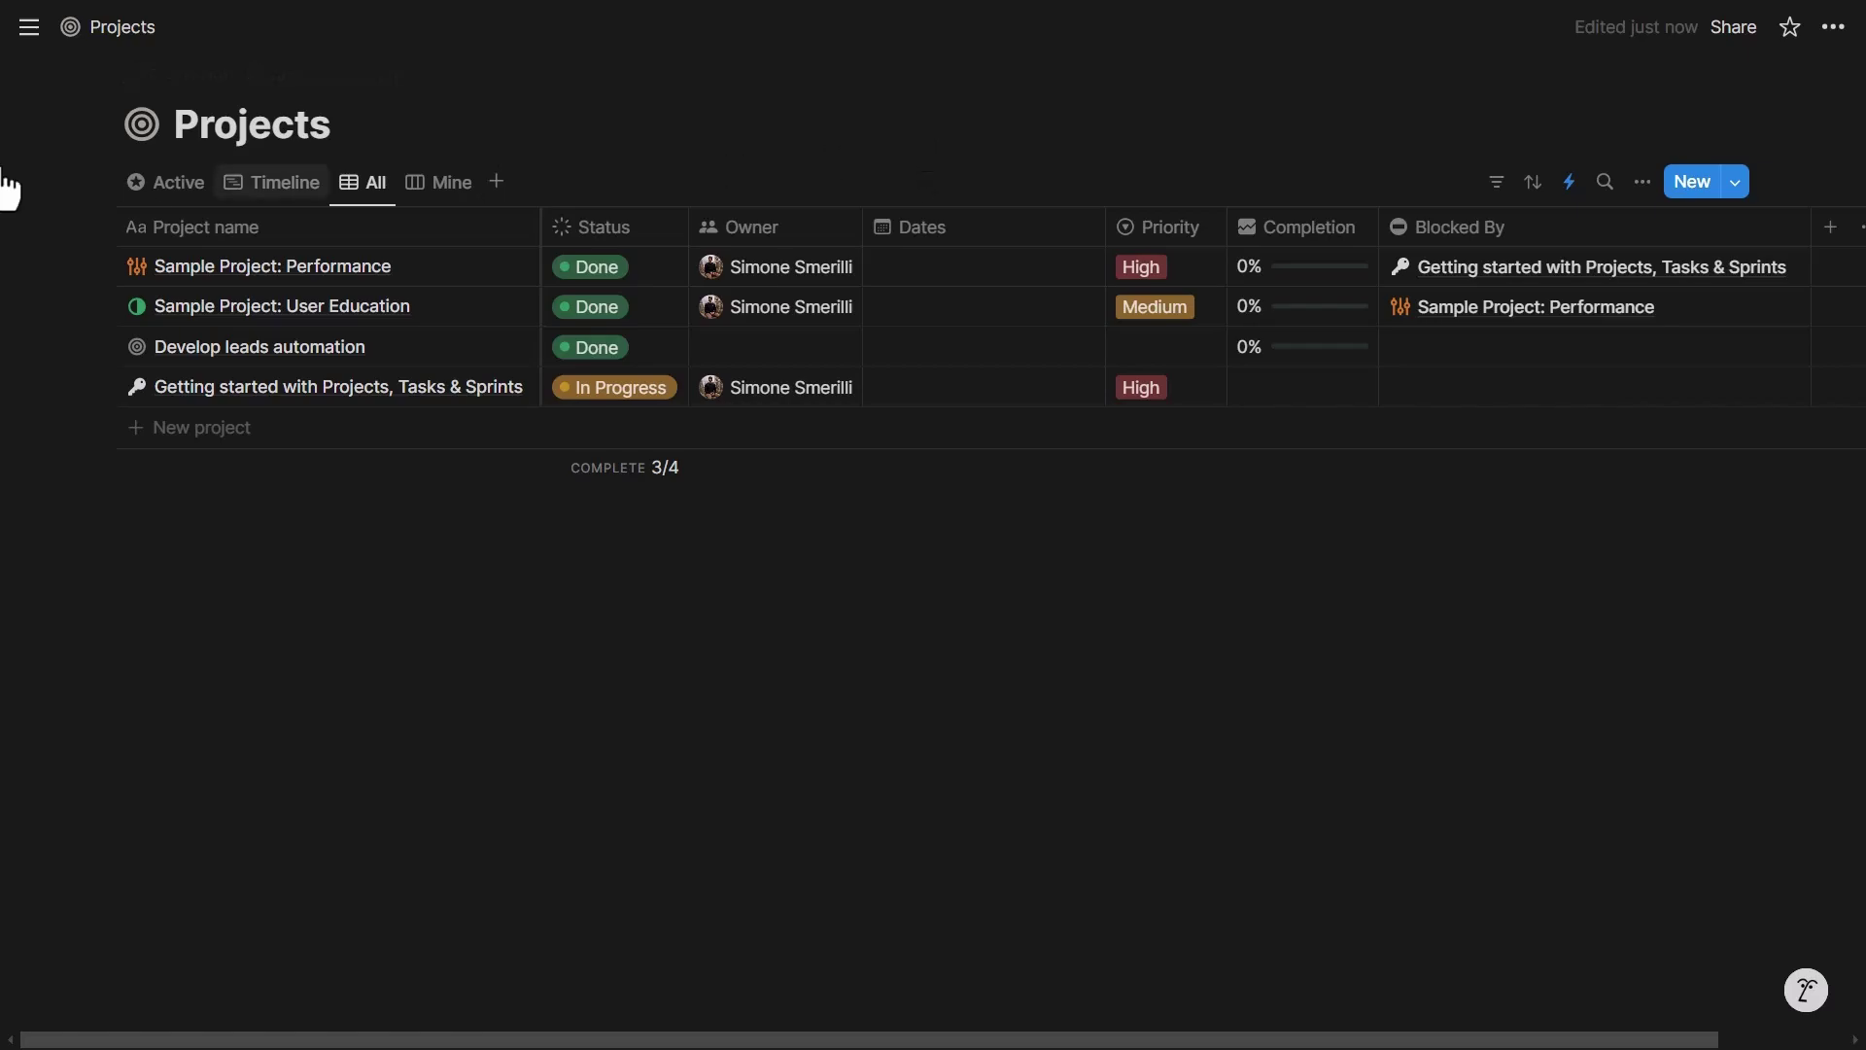
mouse_move(5, 189)
scroll(155, 680, "down", 2)
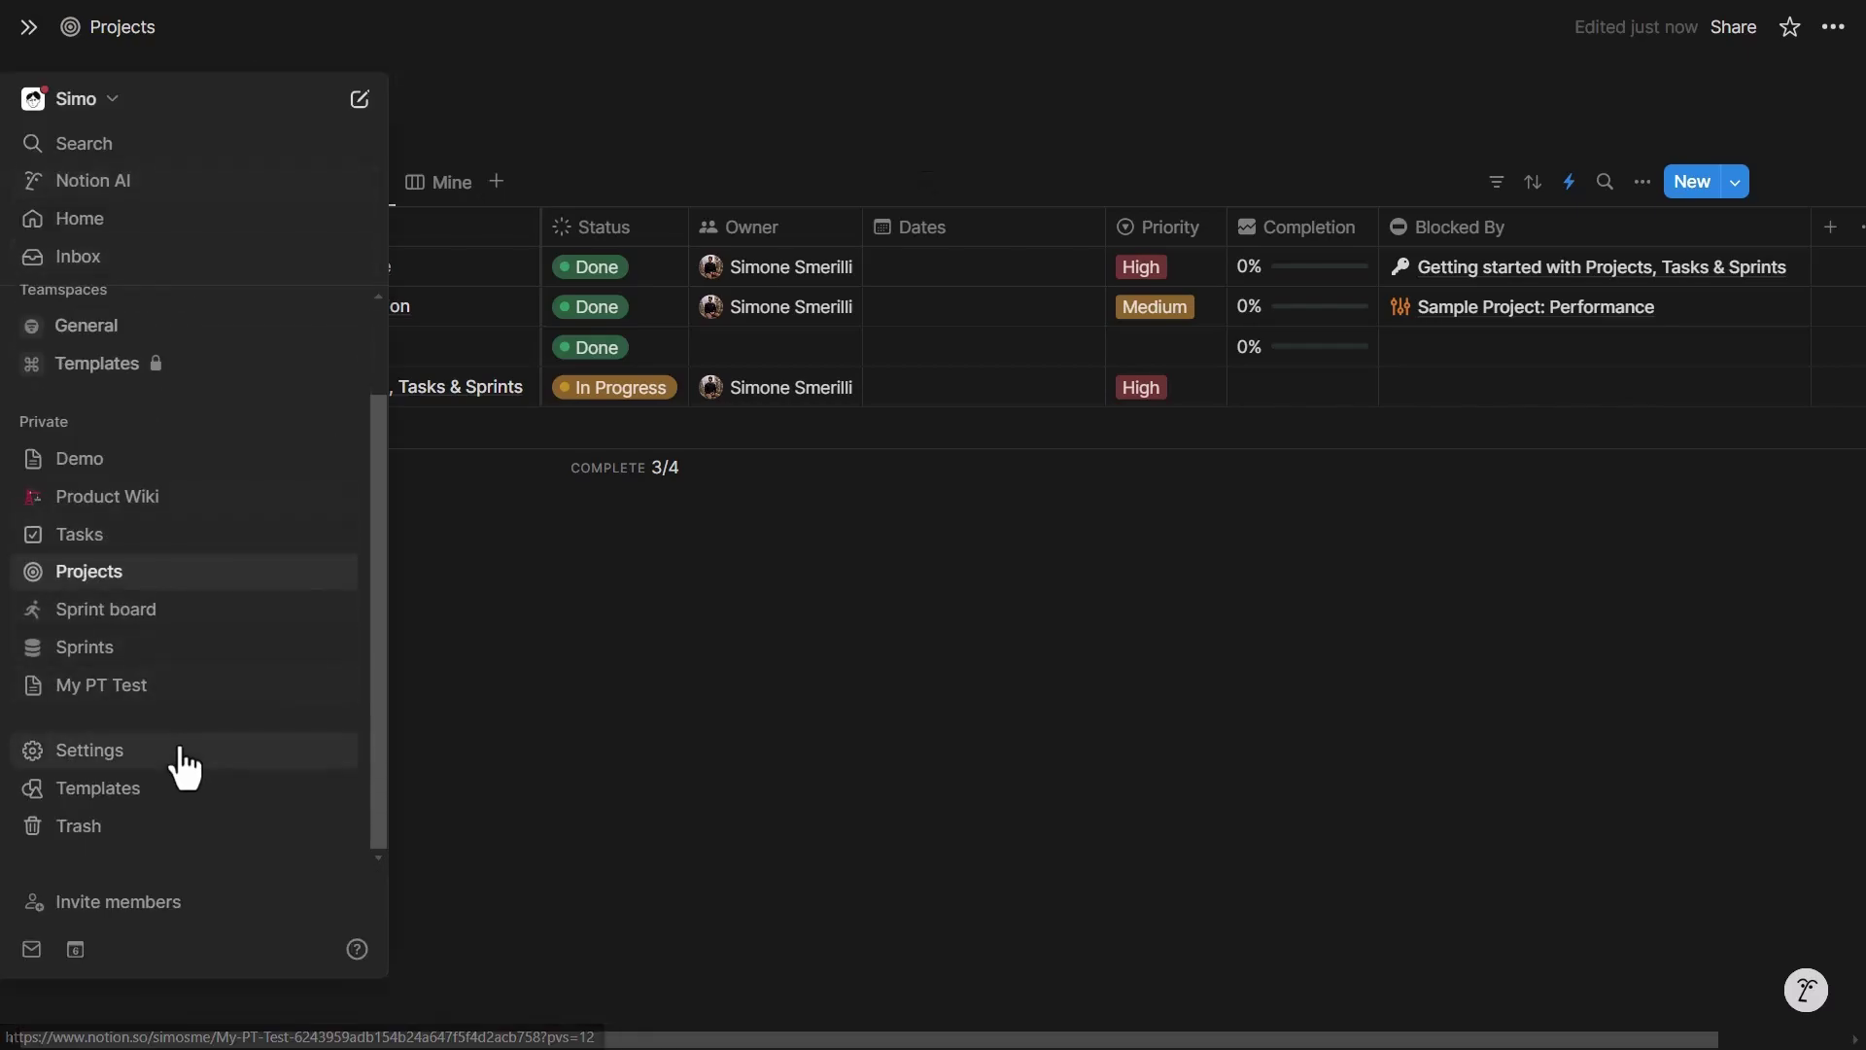
left_click(180, 750)
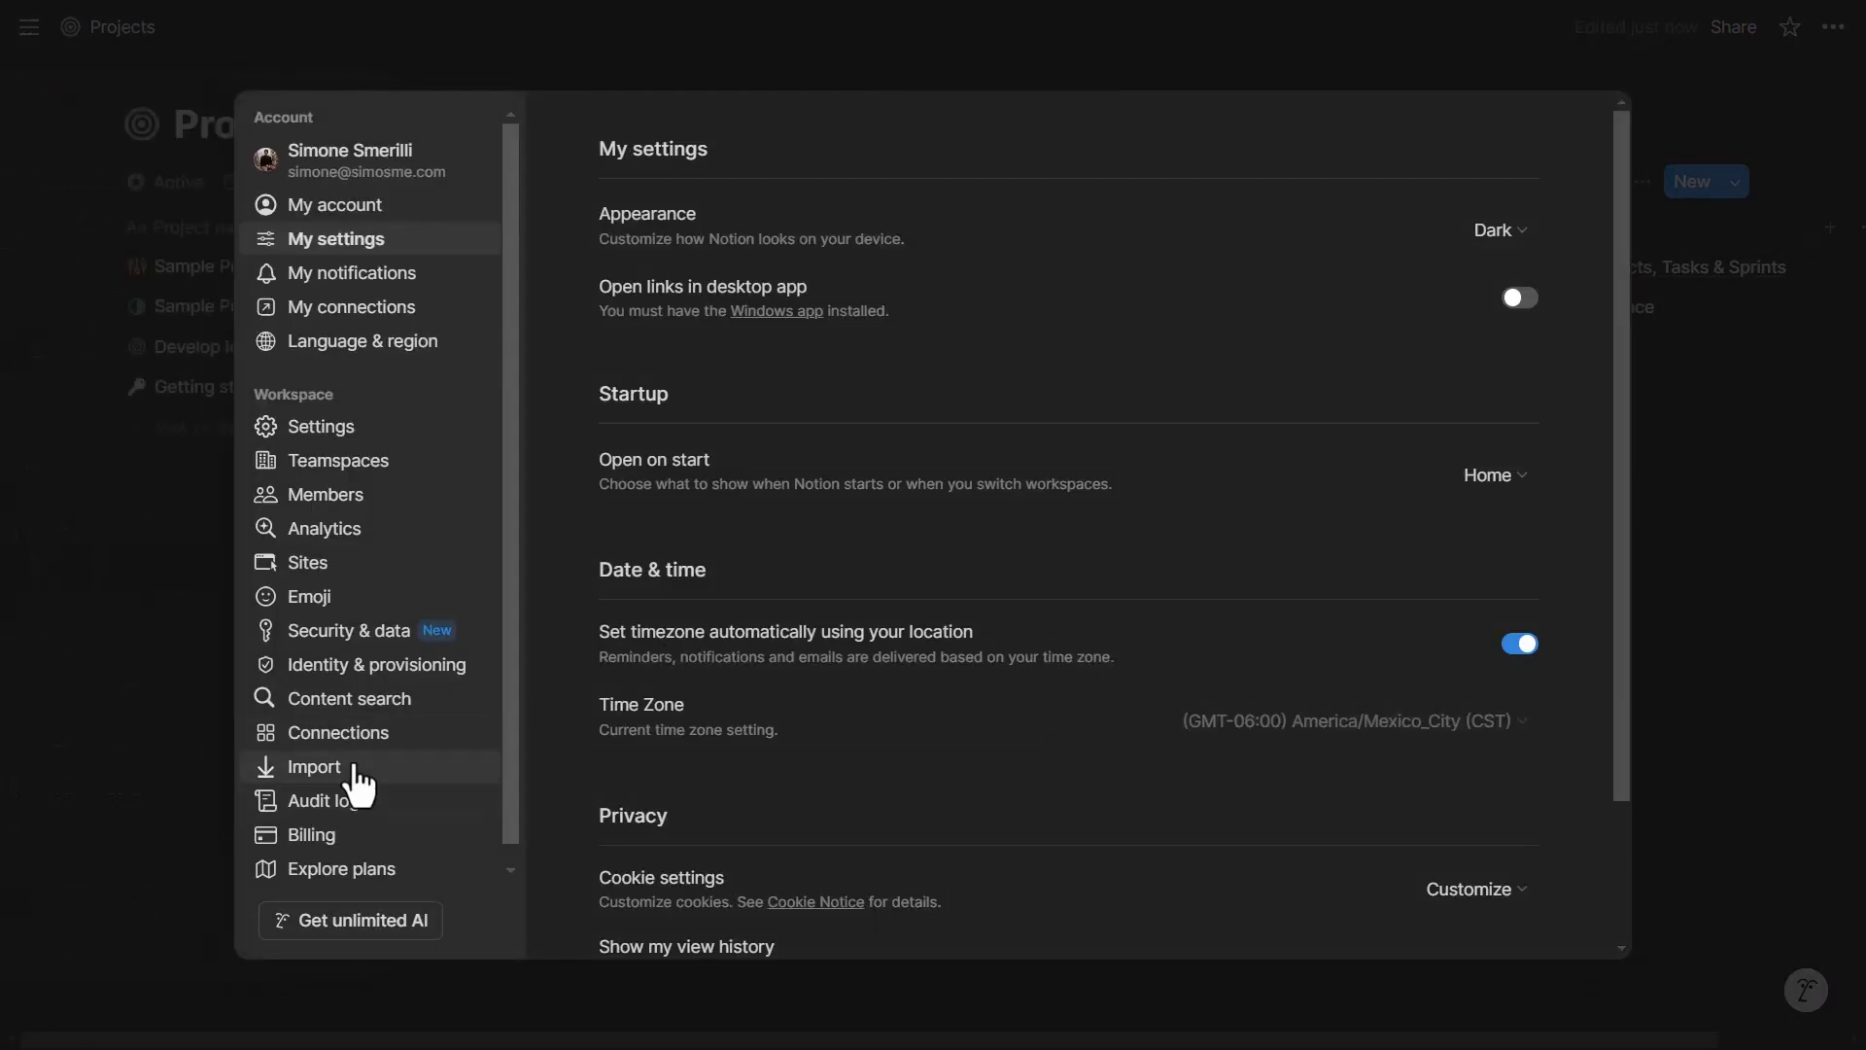
left_click(359, 733)
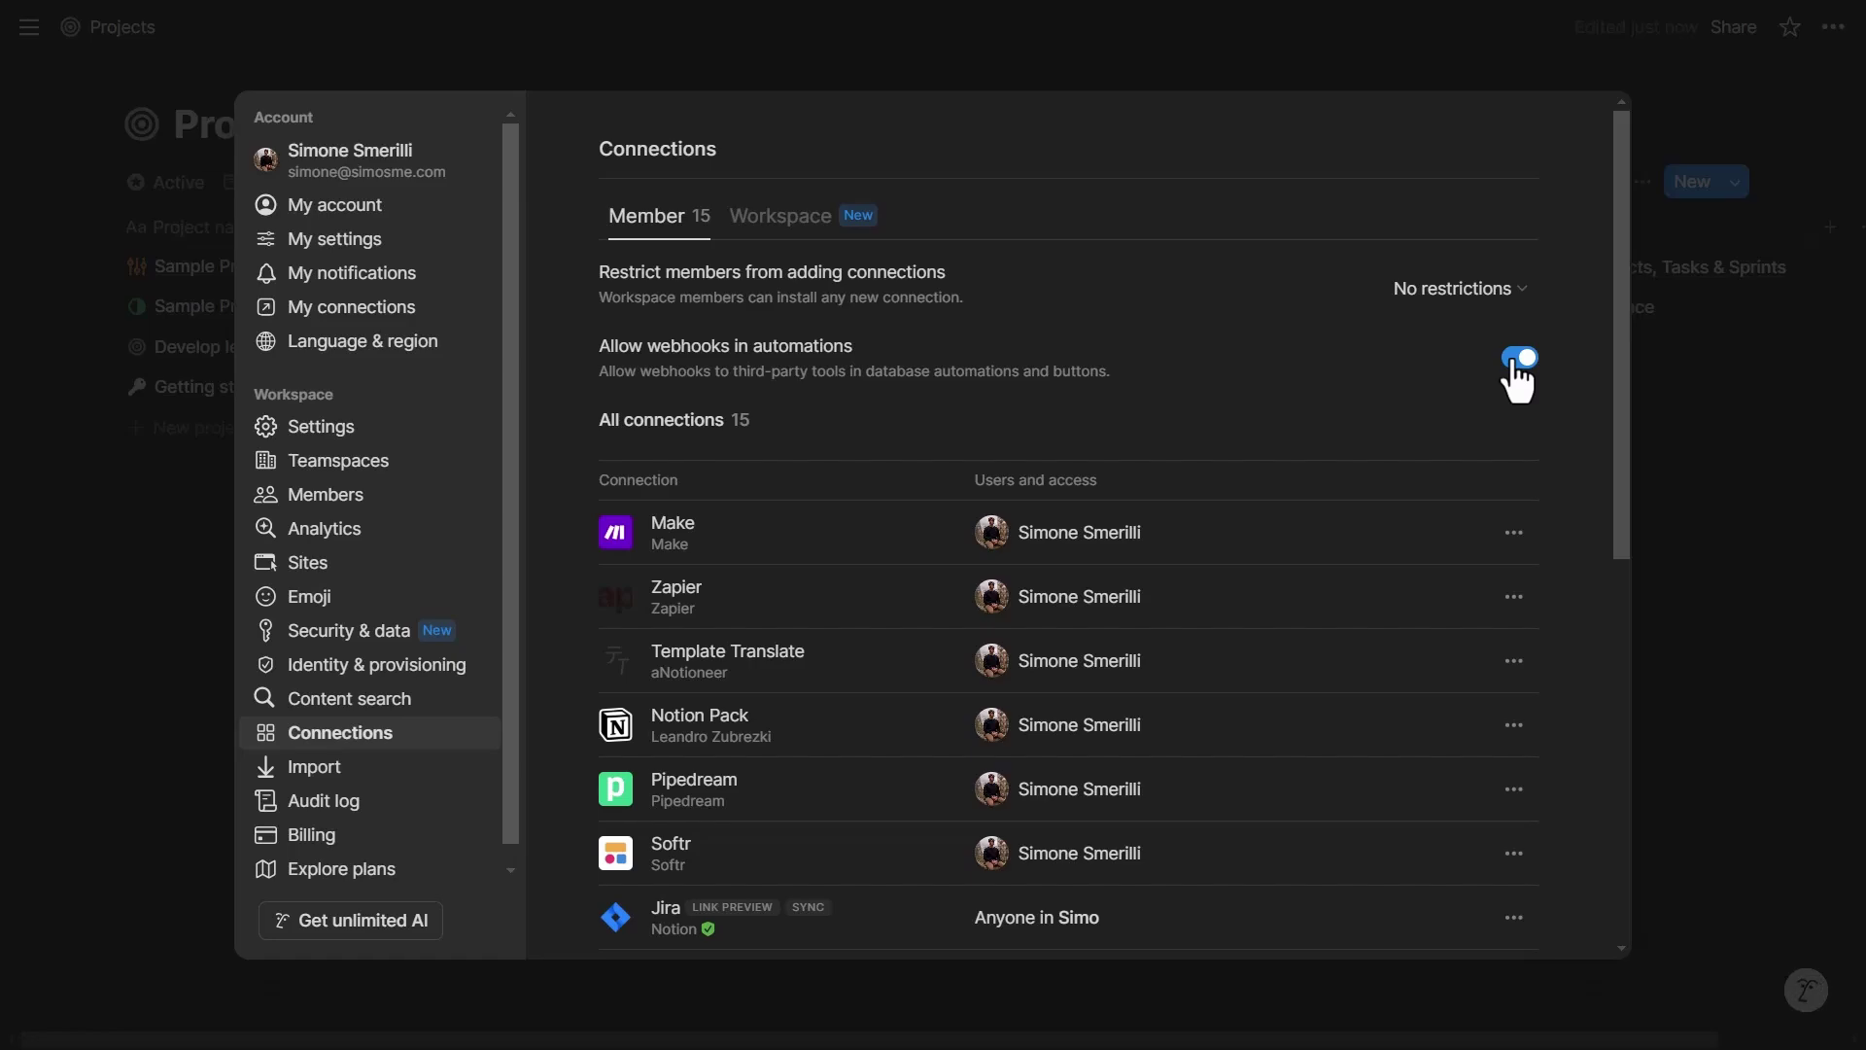
left_click(1403, 67)
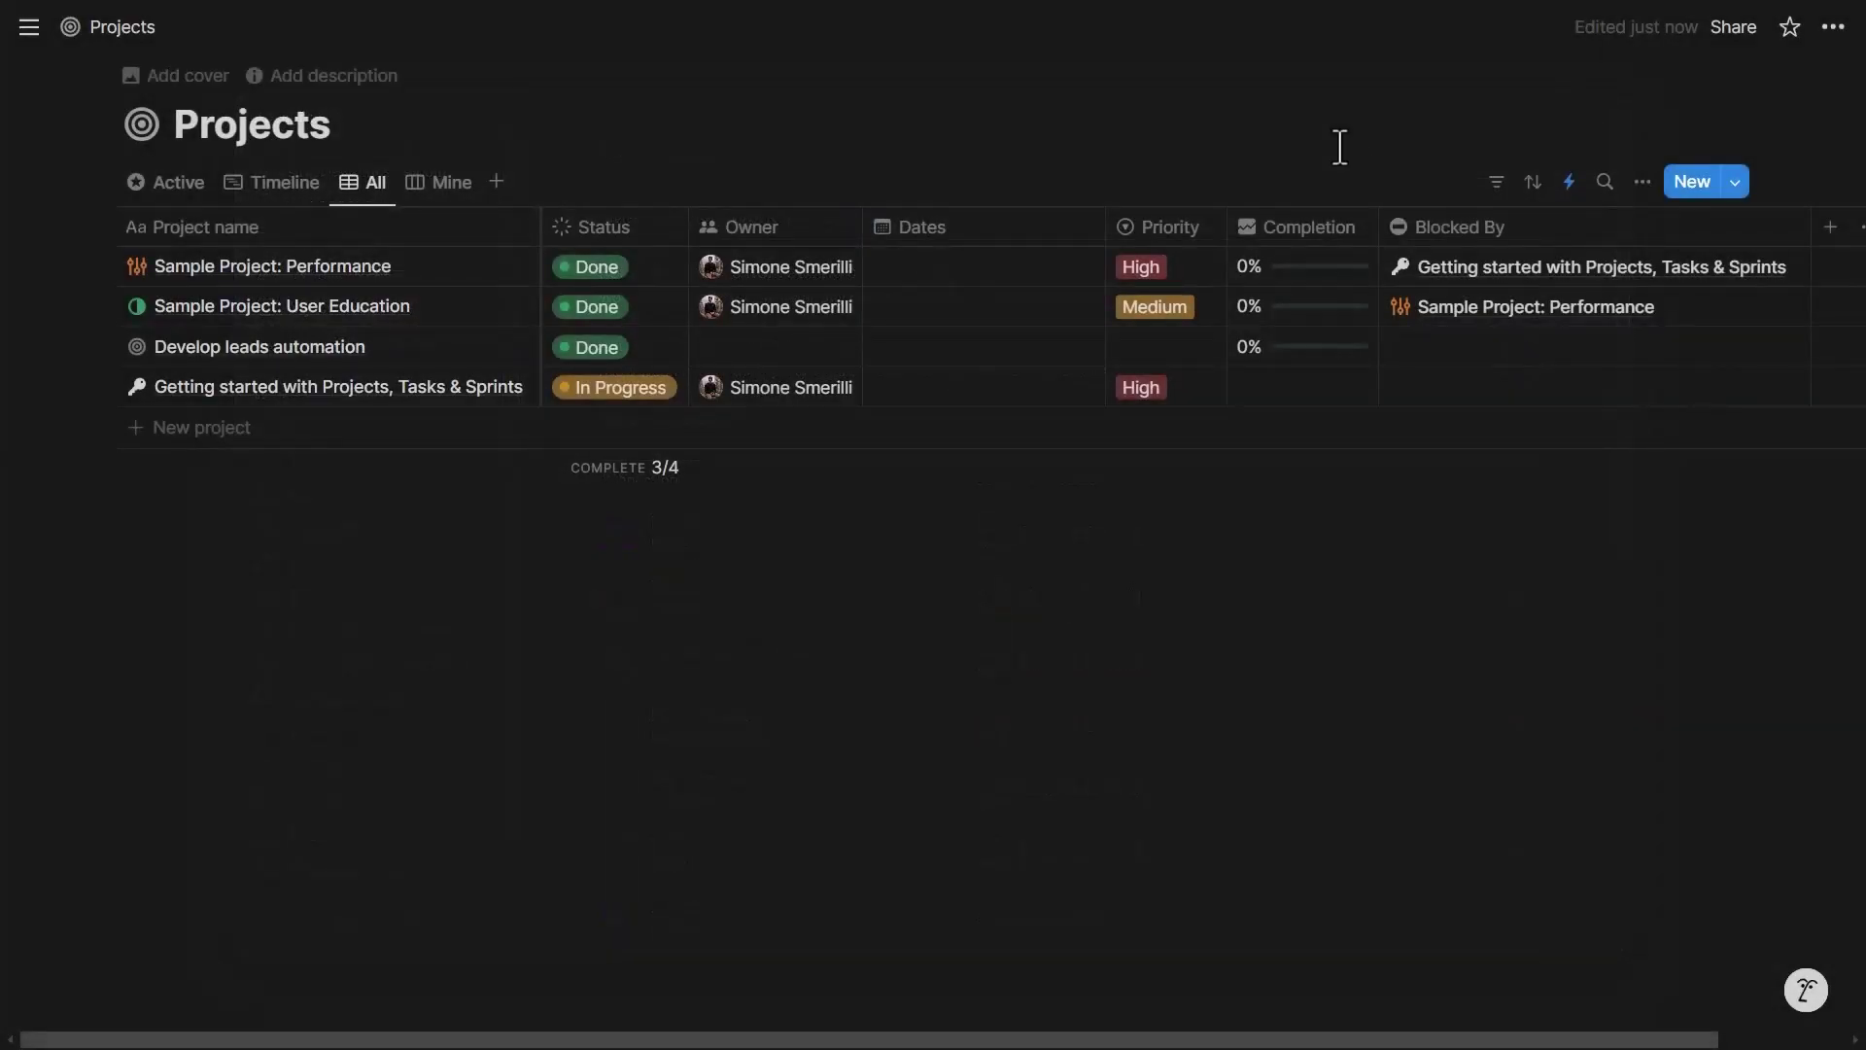